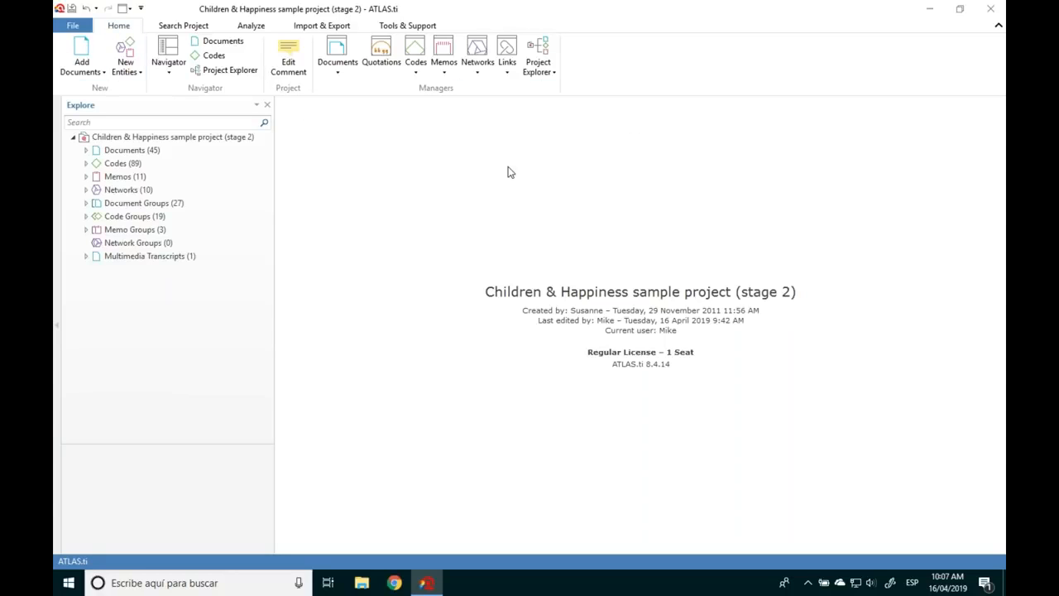
Step: Review the available commands for searching the project, analyzing, importing and exporting, user management and support, and the entity managers
{"action": "left_click", "coordinate": [181, 31]}
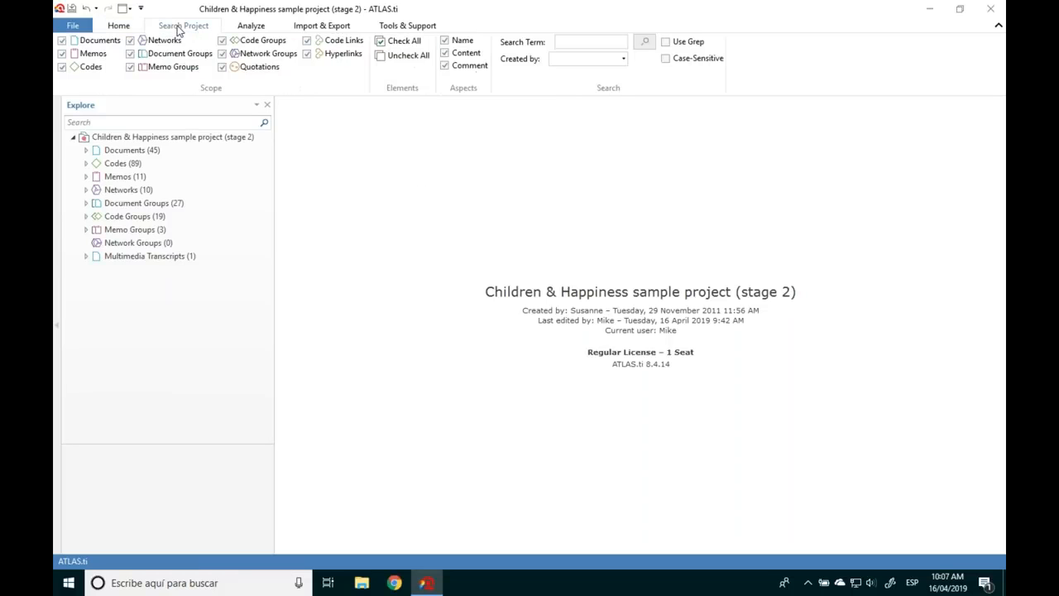
{"action": "left_click", "coordinate": [264, 28]}
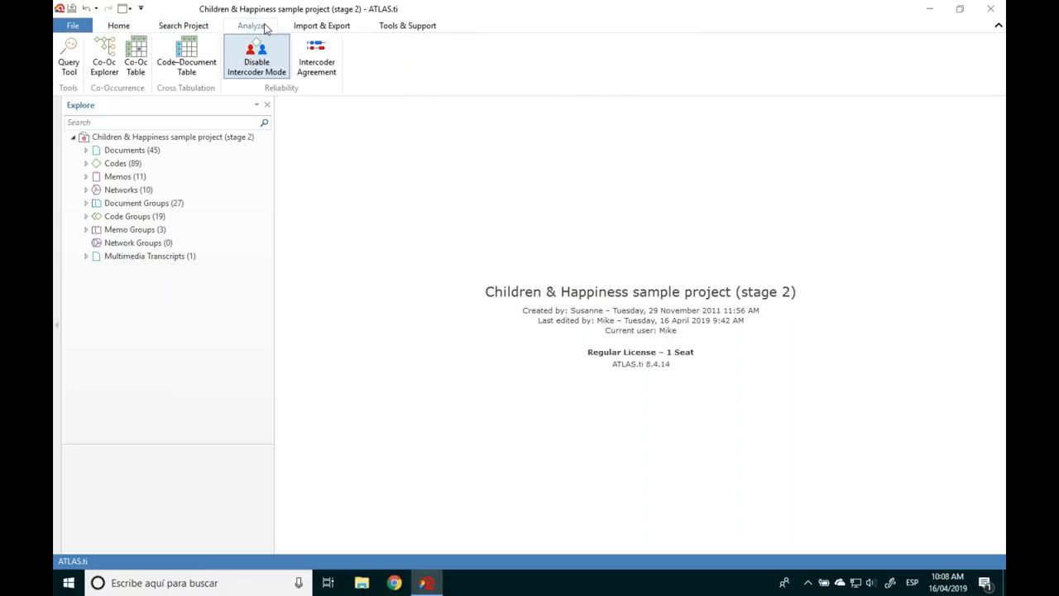
{"action": "left_click", "coordinate": [322, 28]}
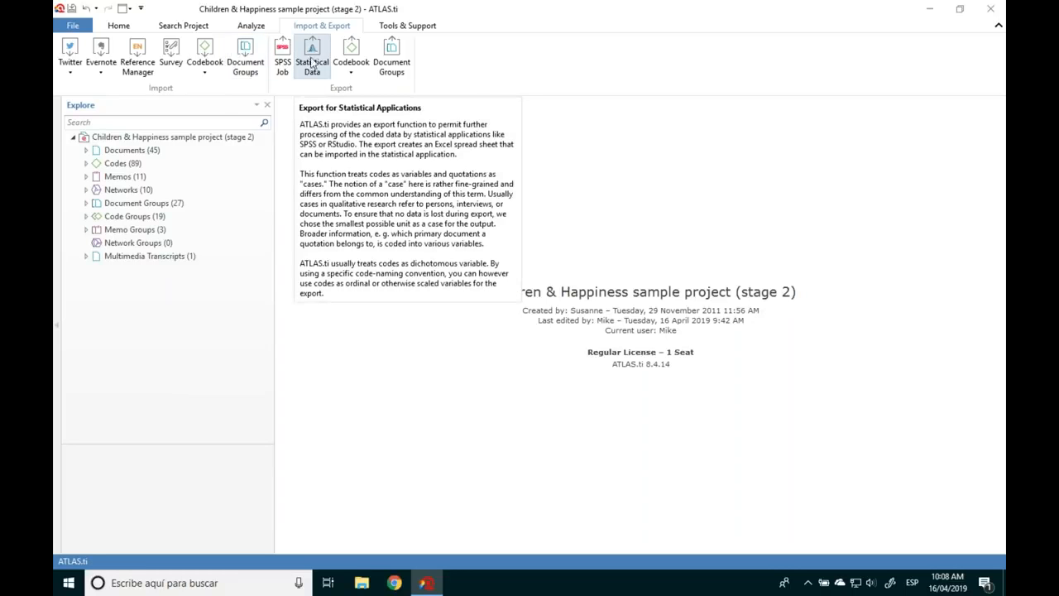
{"action": "left_click", "coordinate": [411, 28]}
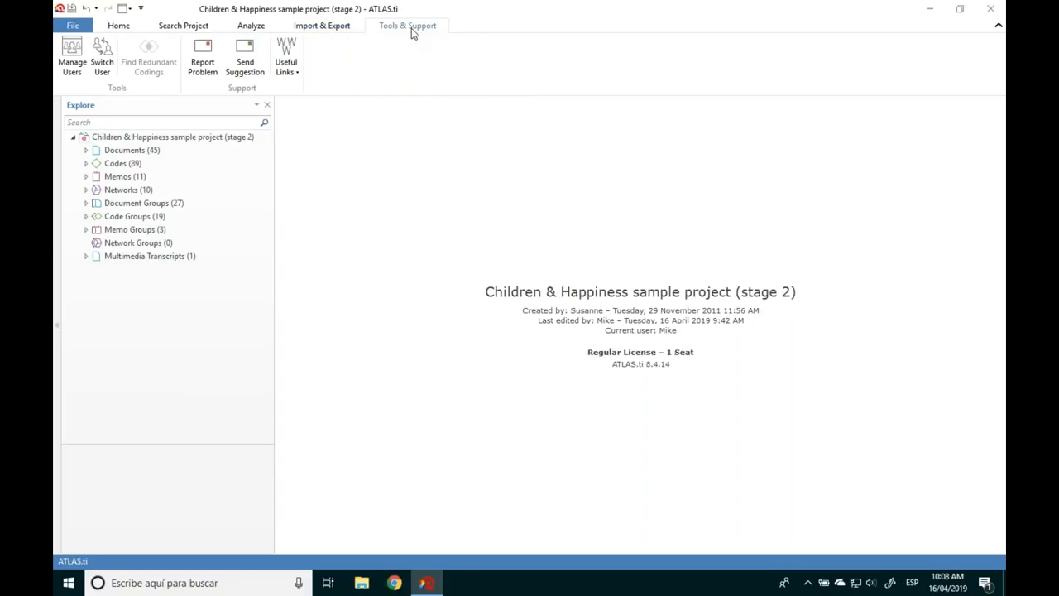
{"action": "left_click", "coordinate": [336, 26]}
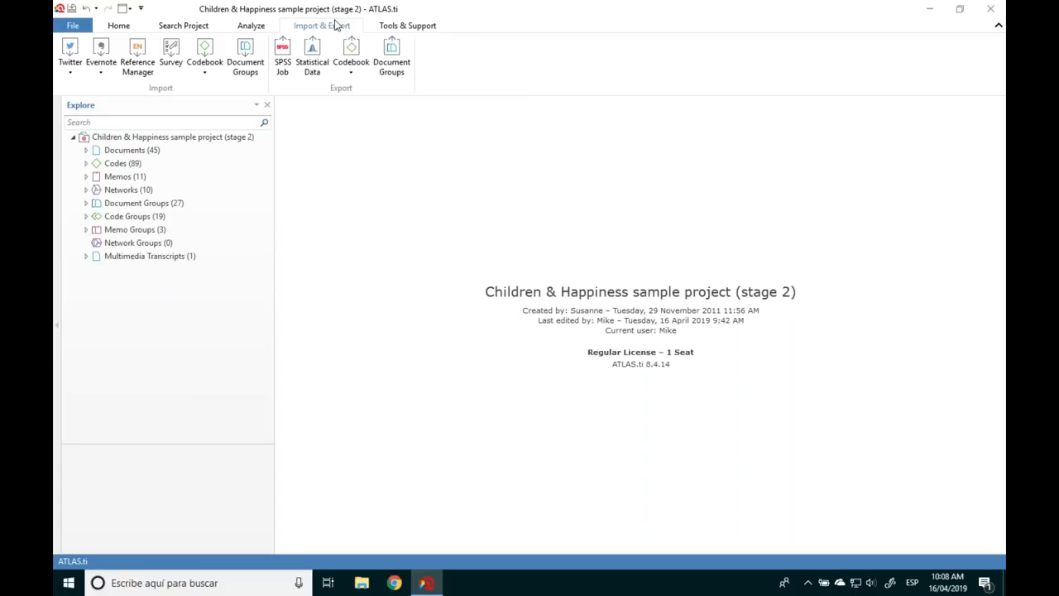
{"action": "left_click", "coordinate": [247, 31]}
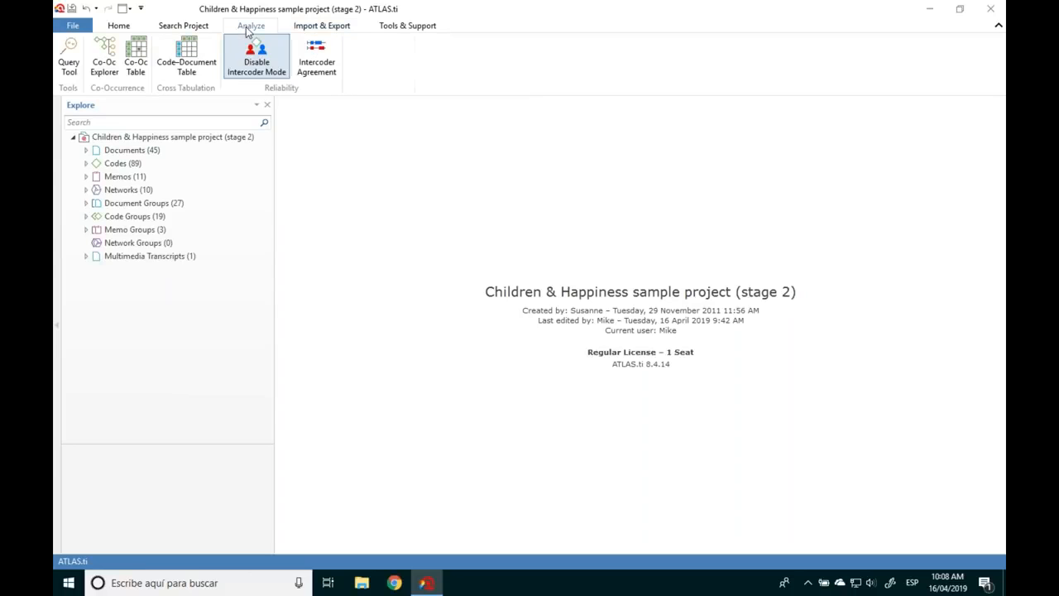
{"action": "left_click", "coordinate": [200, 31]}
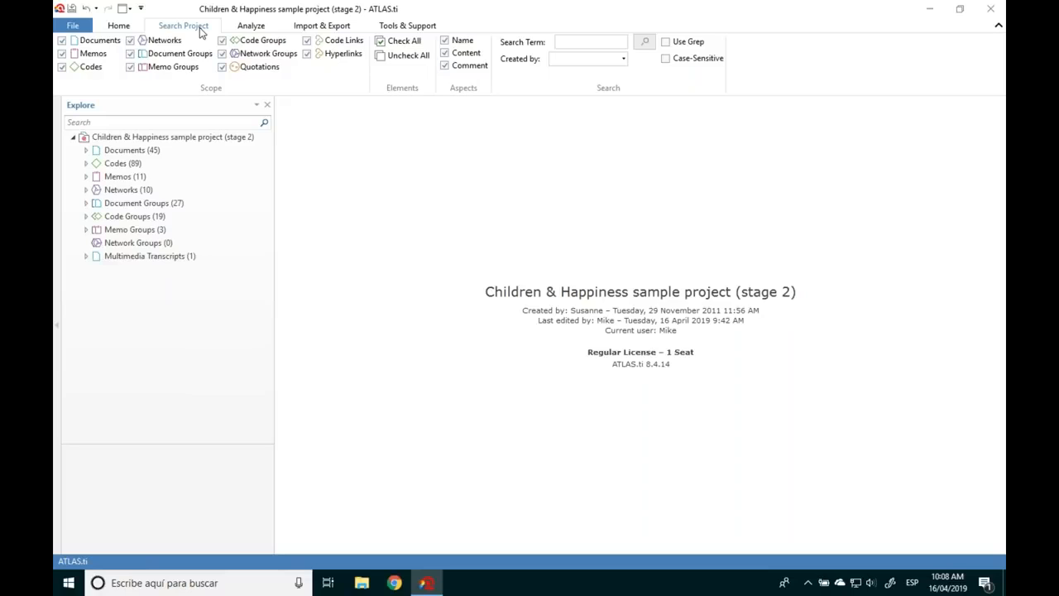
{"action": "left_click", "coordinate": [137, 33]}
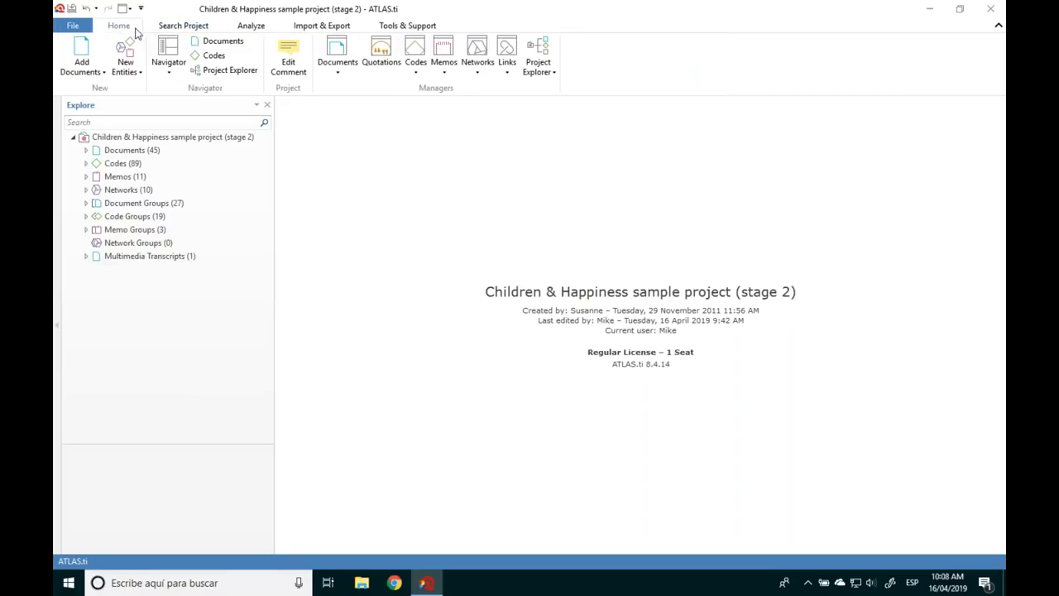
{"action": "left_click", "coordinate": [86, 14]}
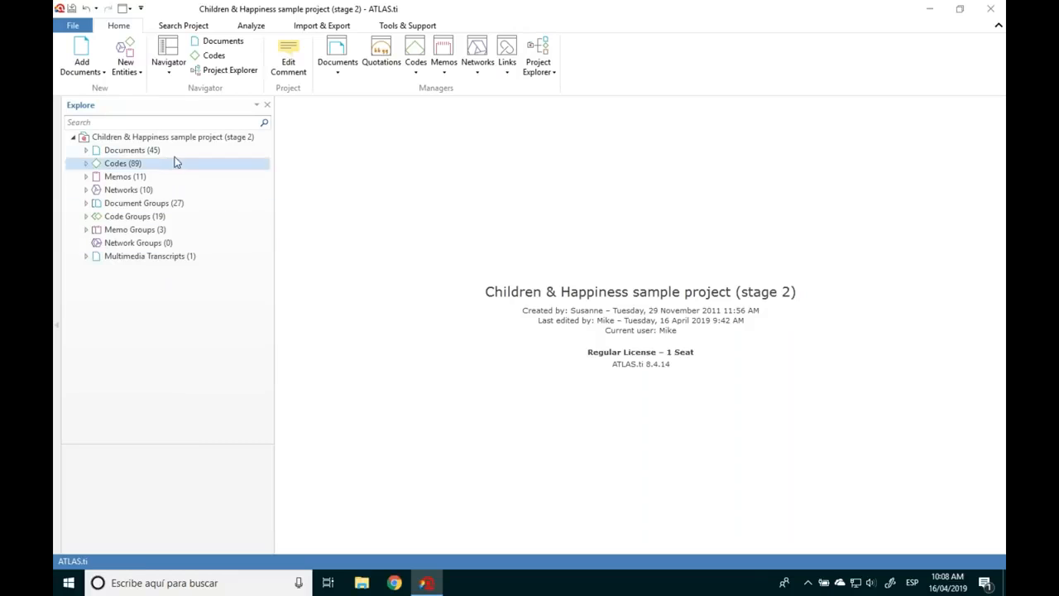
Step: Expand the project's document list and view the "Think children will make you happy?" article (D 1) and survey document D 6: case 1
{"action": "left_click", "coordinate": [132, 149]}
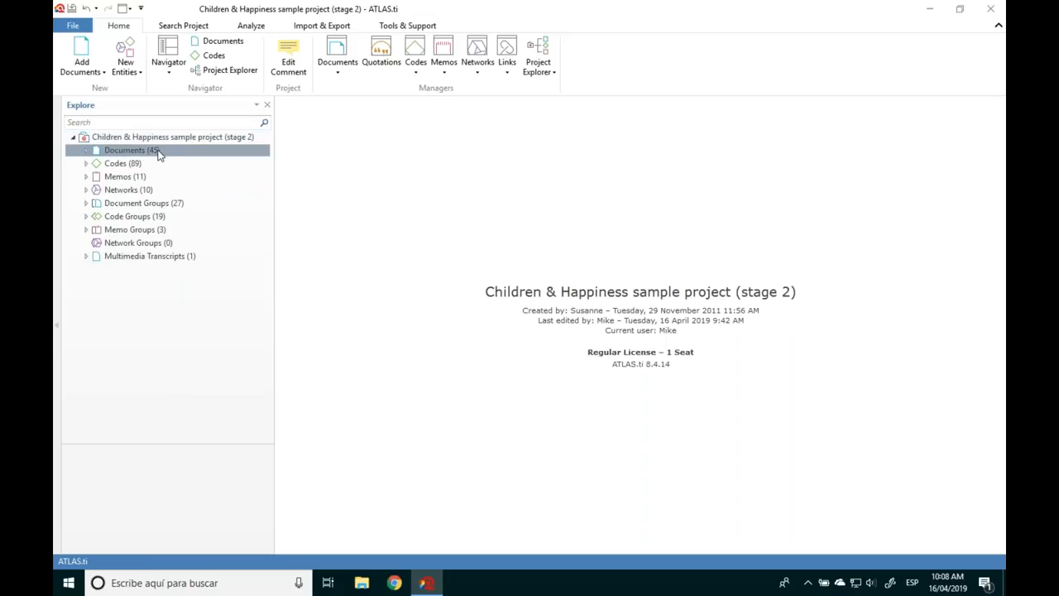
{"action": "left_click", "coordinate": [86, 150]}
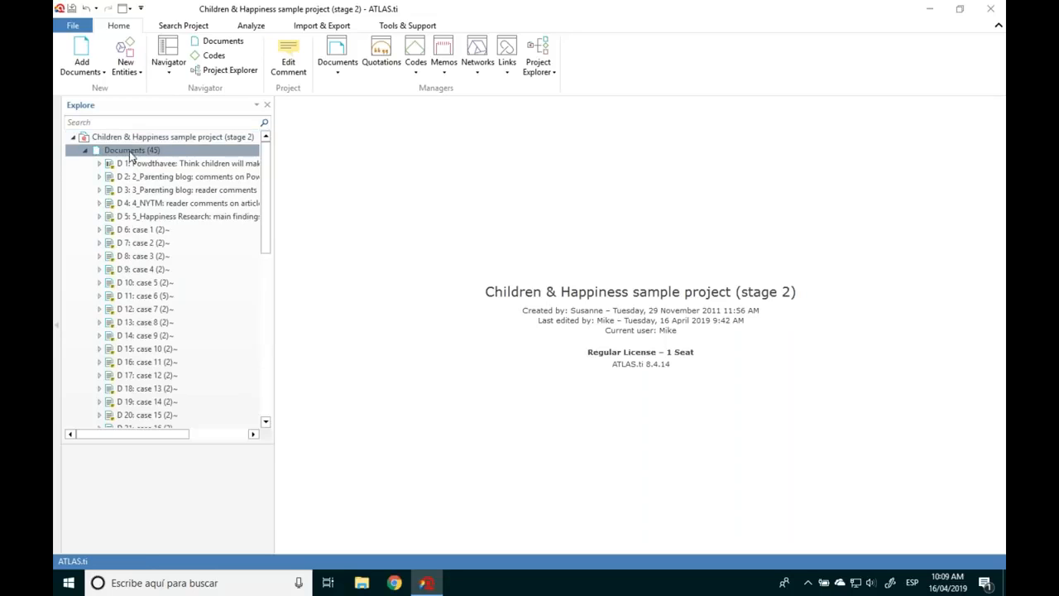
{"action": "mouse_move", "coordinate": [267, 176]}
{"action": "left_mouse_down"}
{"action": "mouse_move", "coordinate": [267, 304]}
{"action": "mouse_move", "coordinate": [267, 170]}
{"action": "left_mouse_up"}
{"action": "left_click", "coordinate": [162, 165]}
{"action": "double_click", "coordinate": [162, 163]}
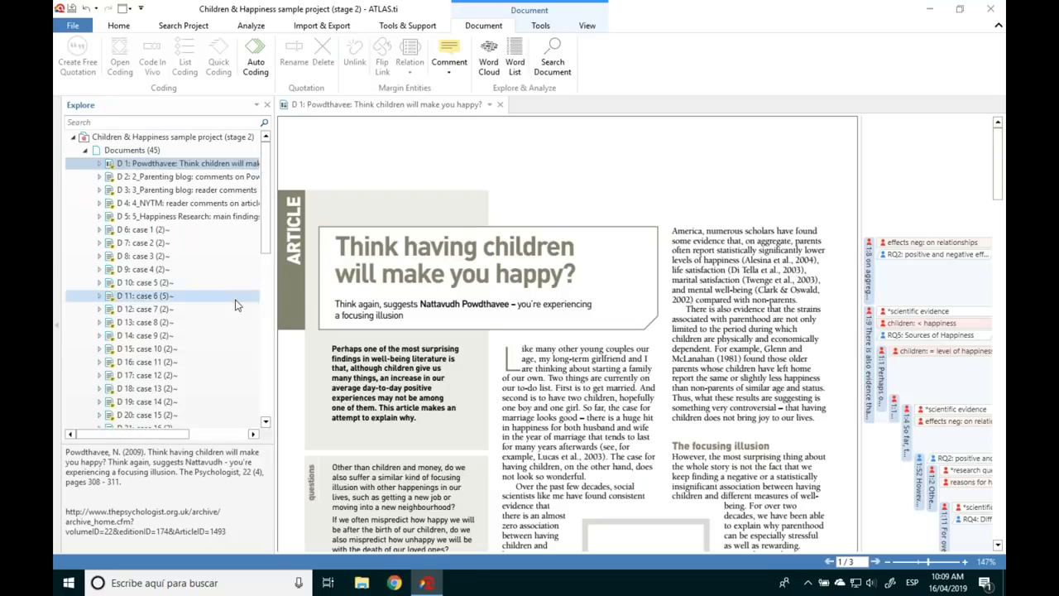
{"action": "left_click", "coordinate": [148, 231]}
{"action": "double_click", "coordinate": [147, 231]}
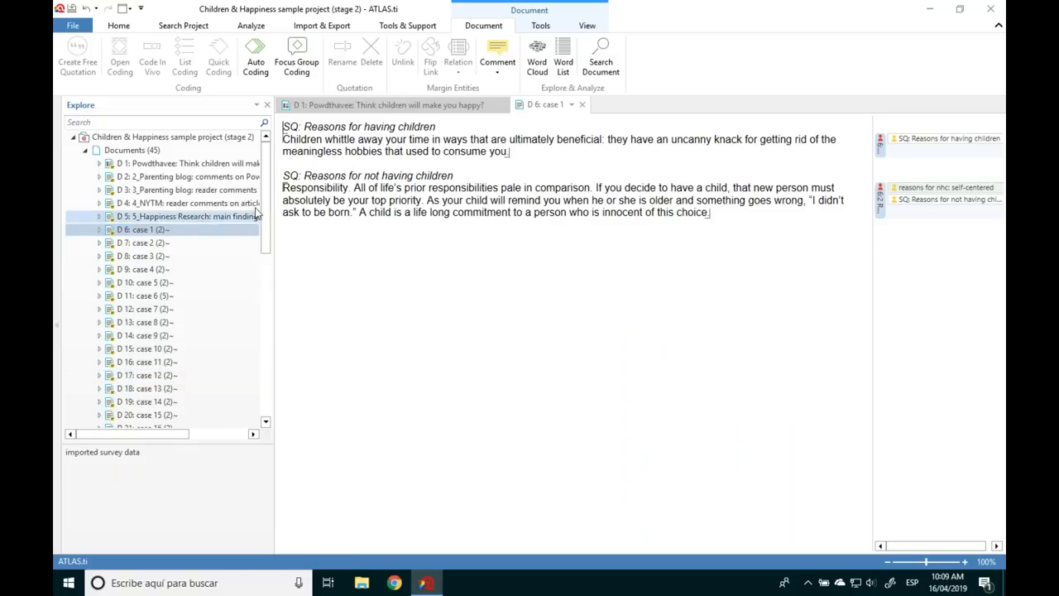
Step: View the video D 32: Raising Children Off-Grid with an enlarged preview area, and the image D 34: Family with Children
{"action": "scroll", "coordinate": [265, 207], "scroll_direction": "down", "scroll_amount": 3}
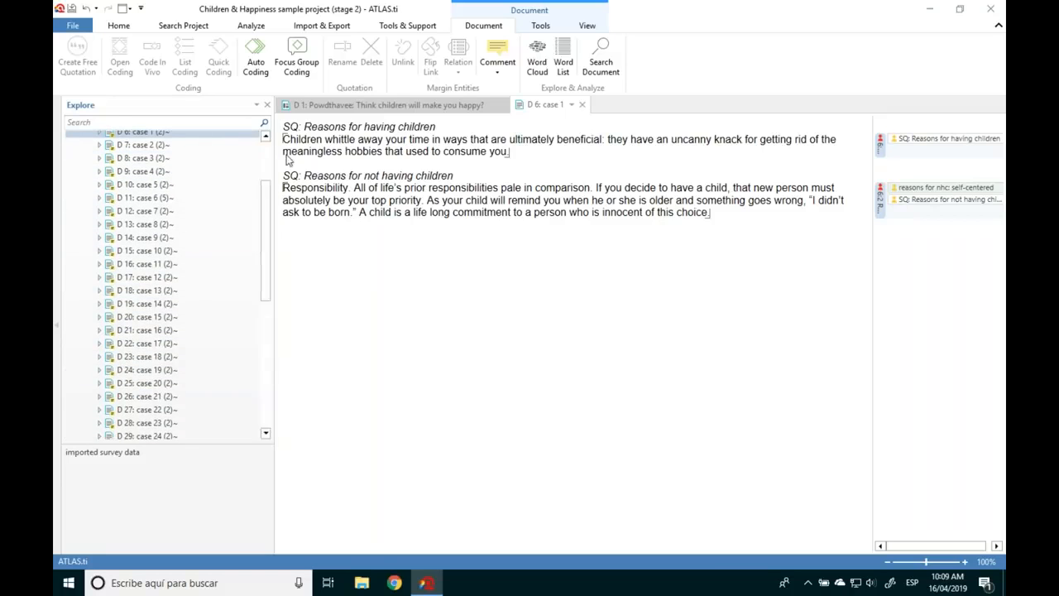
{"action": "left_click_drag", "start_coordinate": [267, 217], "coordinate": [261, 299]}
{"action": "left_click", "coordinate": [214, 239]}
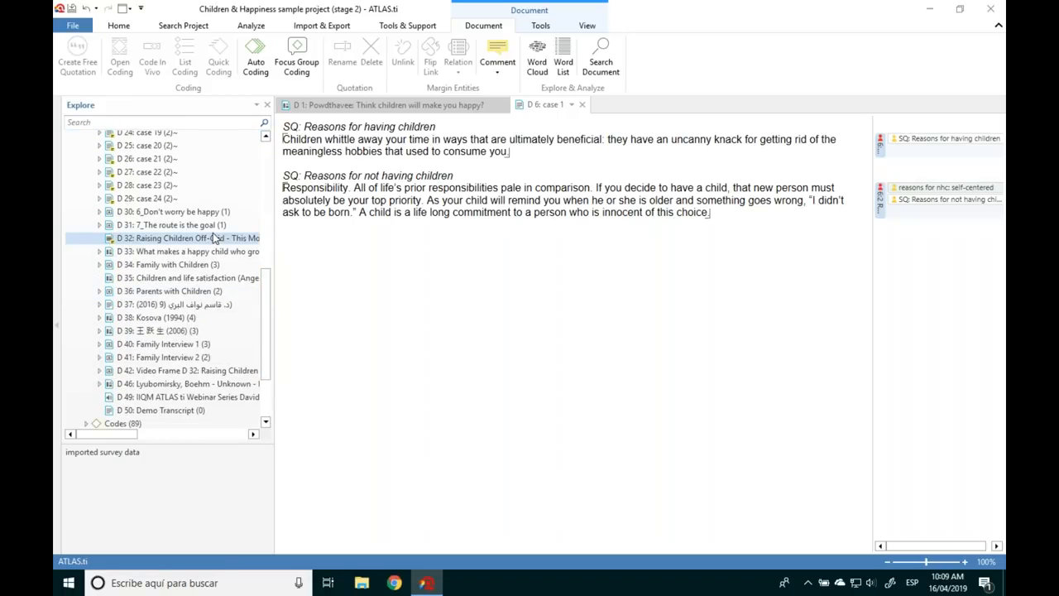
{"action": "double_click", "coordinate": [214, 239]}
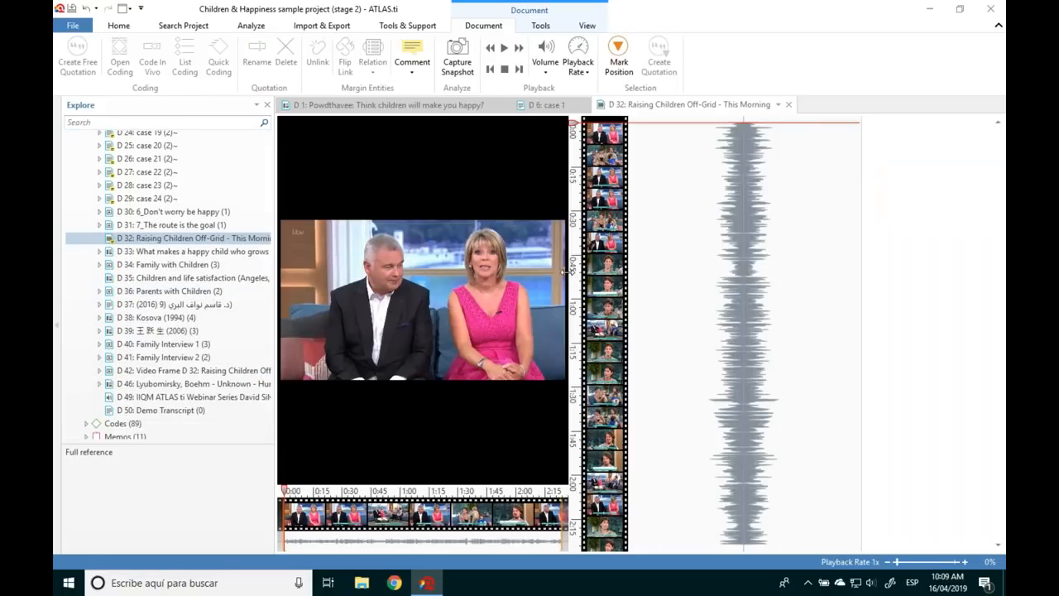
{"action": "left_click_drag", "start_coordinate": [693, 262], "coordinate": [718, 262]}
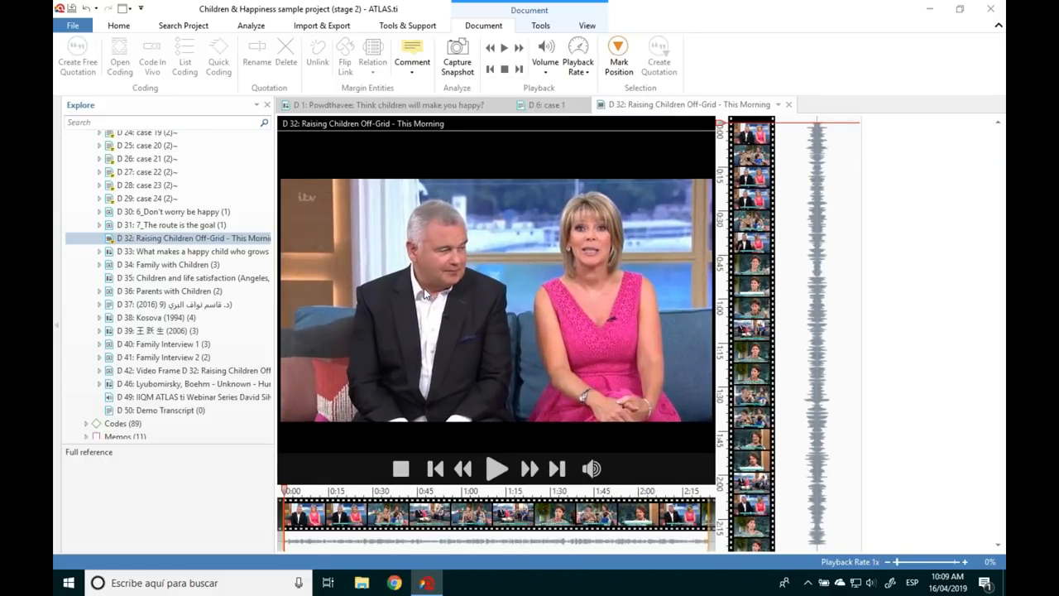
{"action": "double_click", "coordinate": [167, 267]}
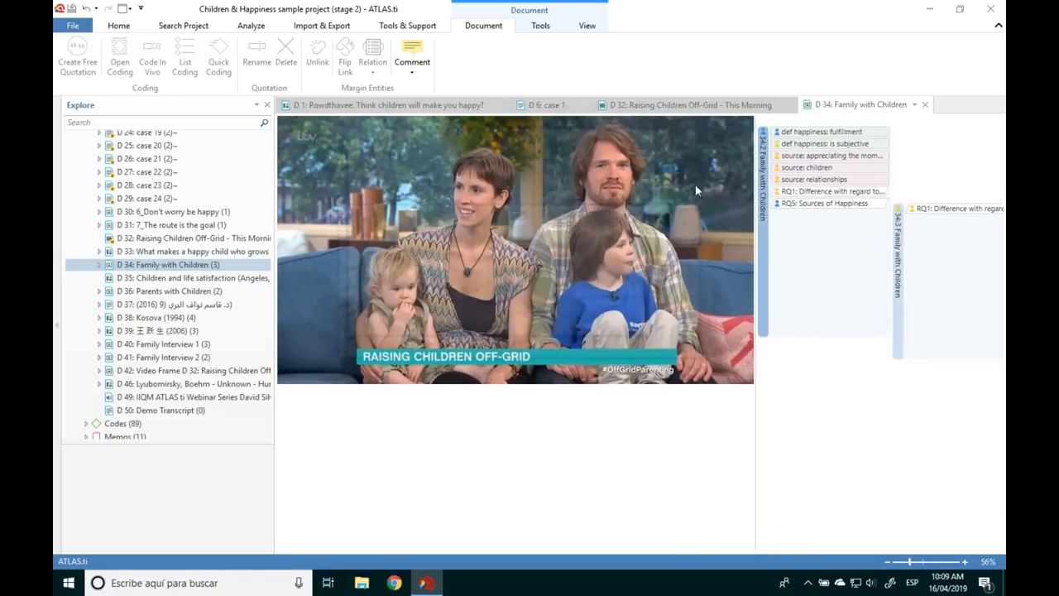
Step: Close all four open documents: D 34, D 32, D 6 and D 1
{"action": "left_click_drag", "start_coordinate": [262, 293], "coordinate": [269, 158]}
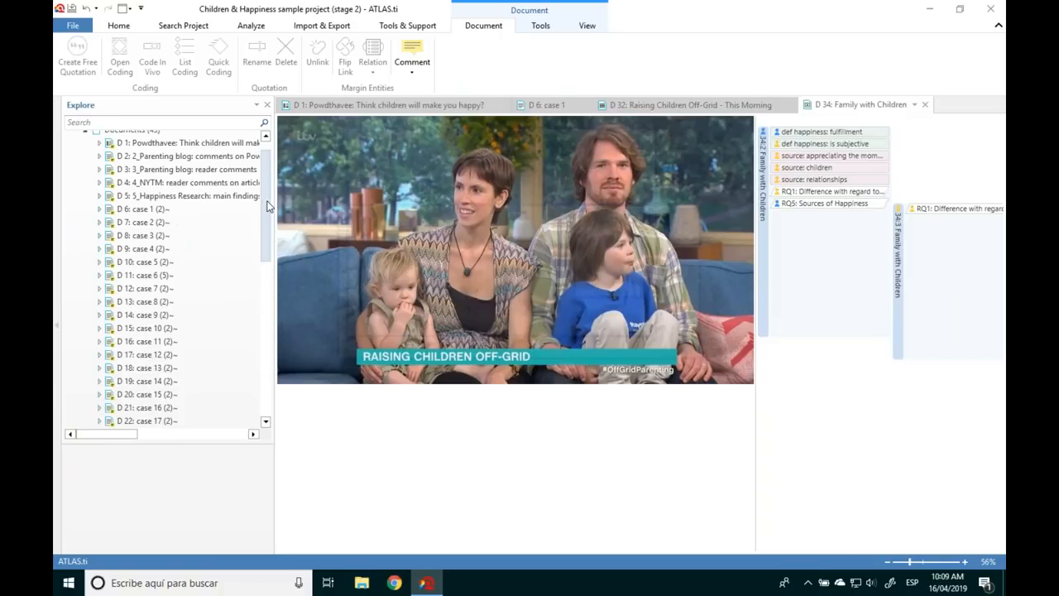
{"action": "left_click", "coordinate": [925, 106]}
{"action": "left_click", "coordinate": [822, 106]}
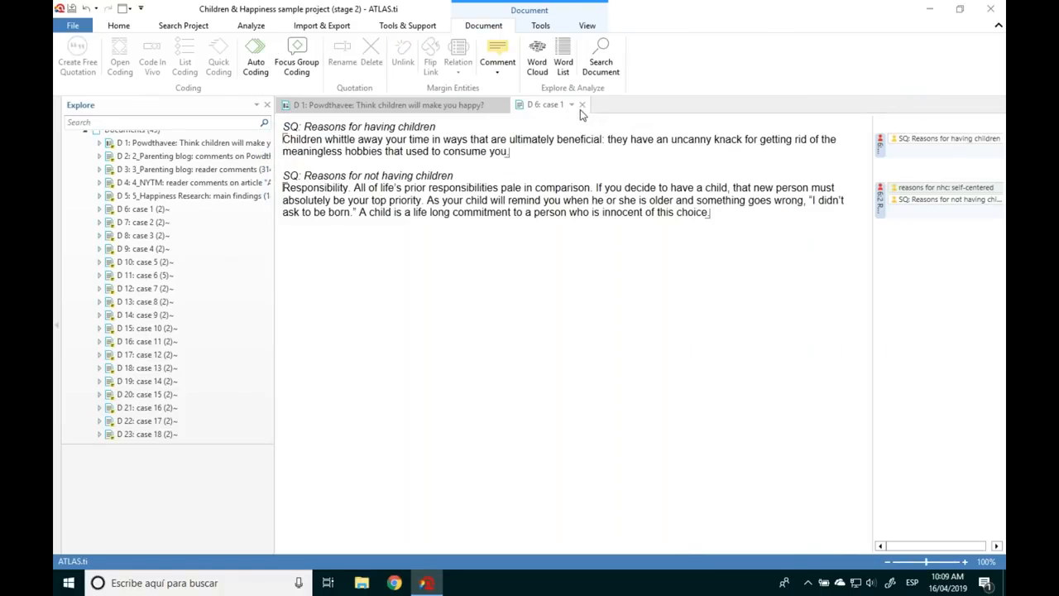
{"action": "left_click", "coordinate": [582, 106]}
{"action": "left_click", "coordinate": [502, 105]}
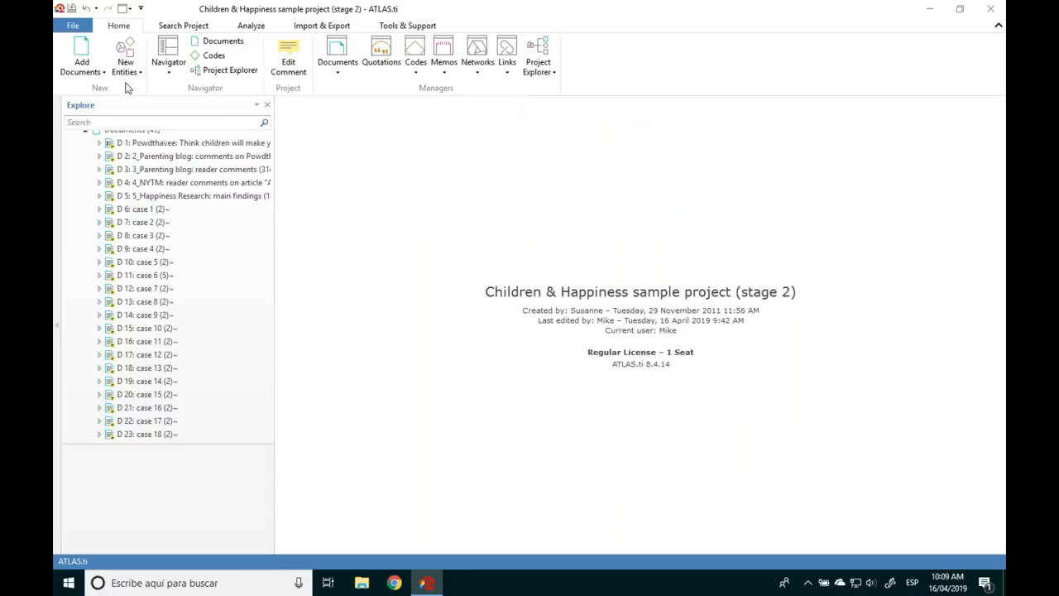
{"action": "left_click", "coordinate": [88, 71]}
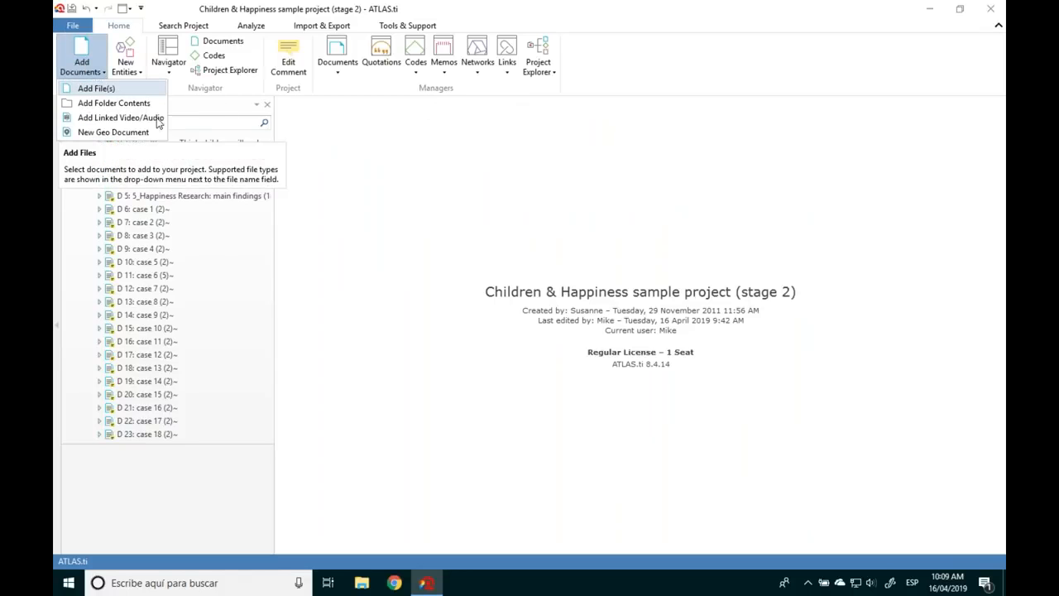
{"action": "left_click", "coordinate": [214, 263]}
Step: Open the document D 35: Children and life satisfaction from the project's document list
{"action": "left_click_drag", "start_coordinate": [269, 181], "coordinate": [268, 315]}
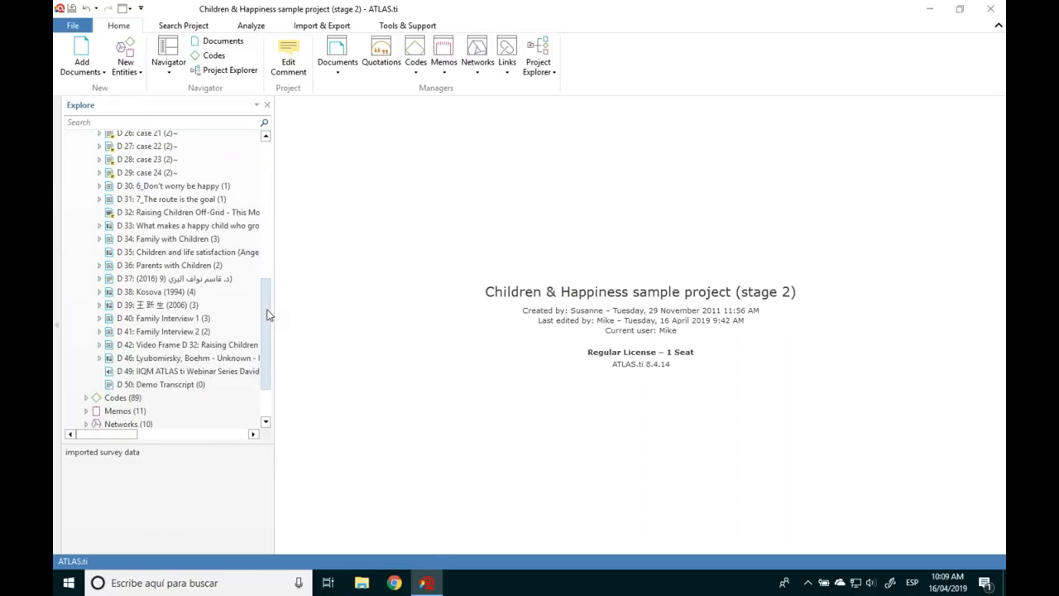
{"action": "left_click", "coordinate": [215, 256]}
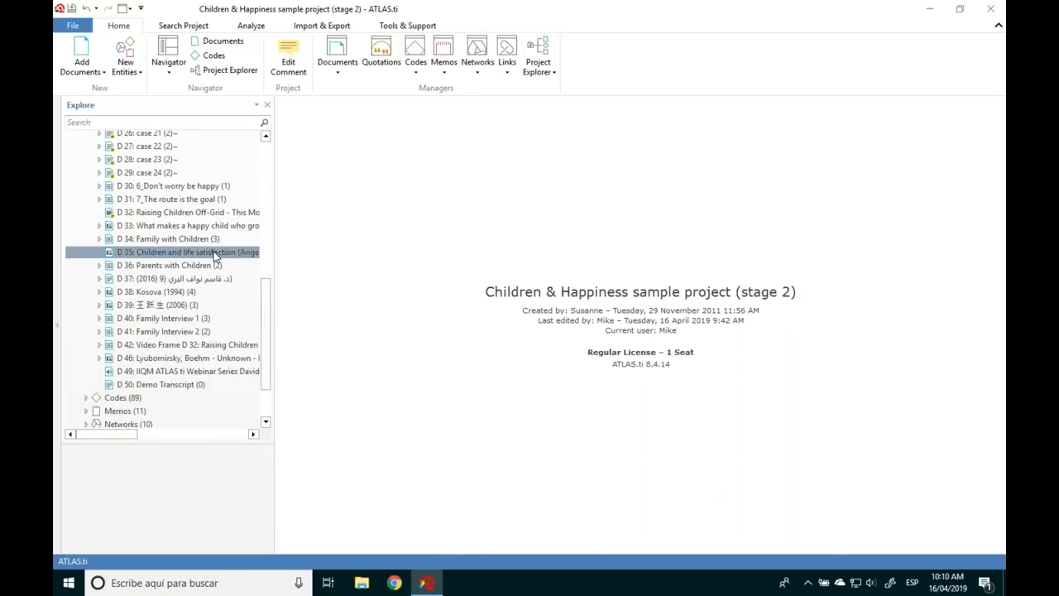
{"action": "double_click", "coordinate": [214, 256]}
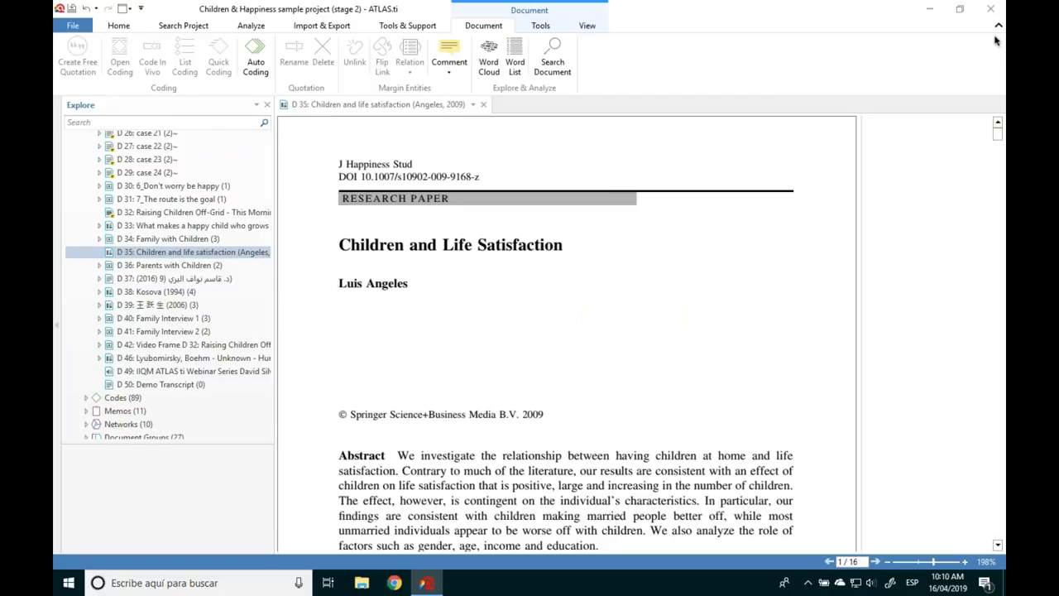
Step: Create a free quotation from the first sentence of the Introduction, "One aspect of the research program" through "on life satisfaction."
{"action": "scroll", "coordinate": [1000, 135], "scroll_direction": "down", "scroll_amount": 1}
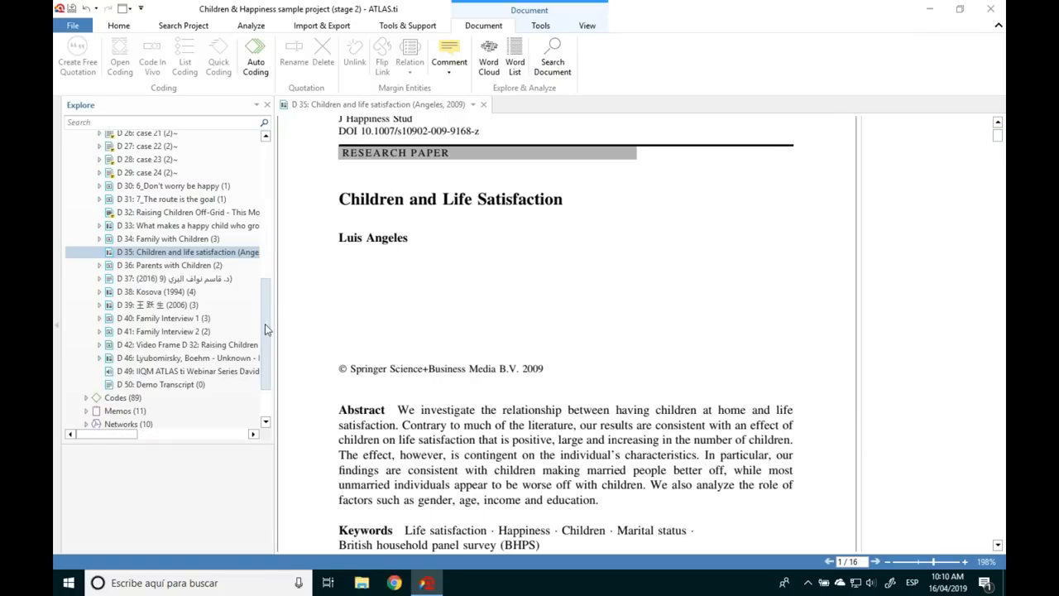
{"action": "scroll", "coordinate": [998, 140], "scroll_direction": "down", "scroll_amount": 5}
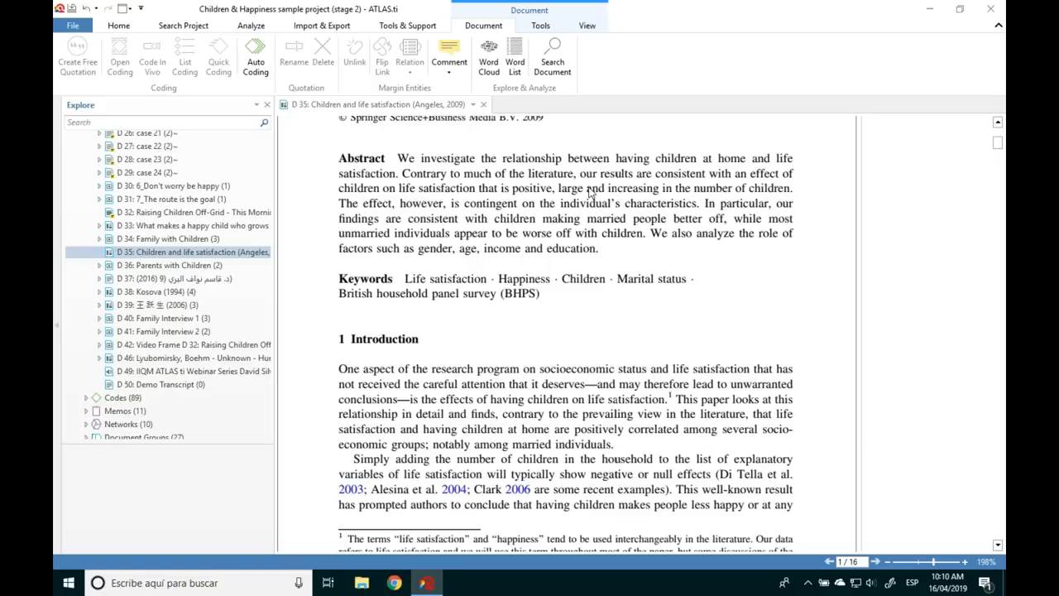
{"action": "scroll", "coordinate": [1000, 155], "scroll_direction": "down", "scroll_amount": 4}
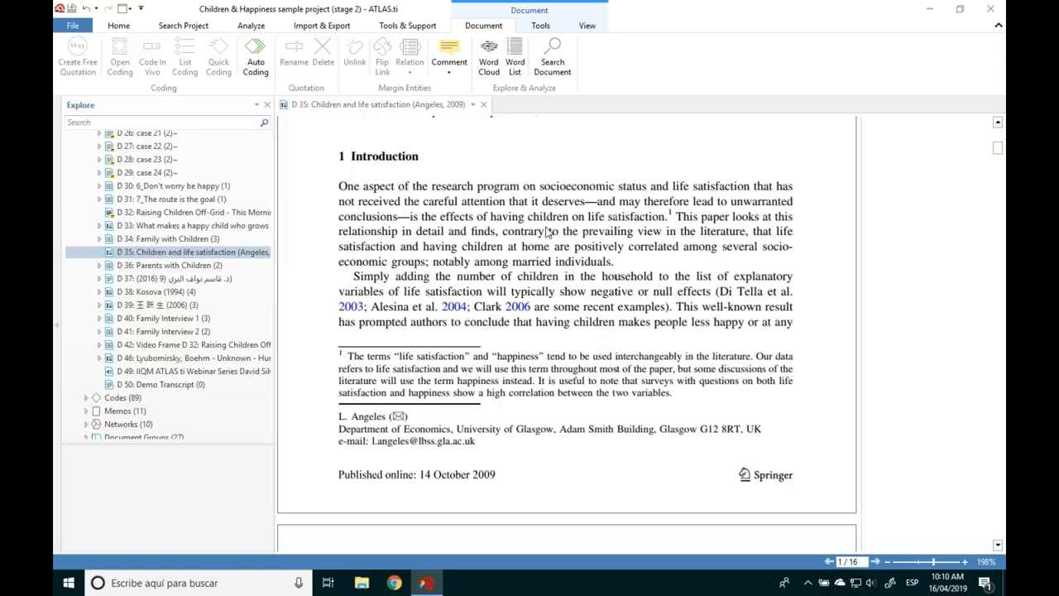
{"action": "left_click_drag", "start_coordinate": [340, 187], "coordinate": [667, 219]}
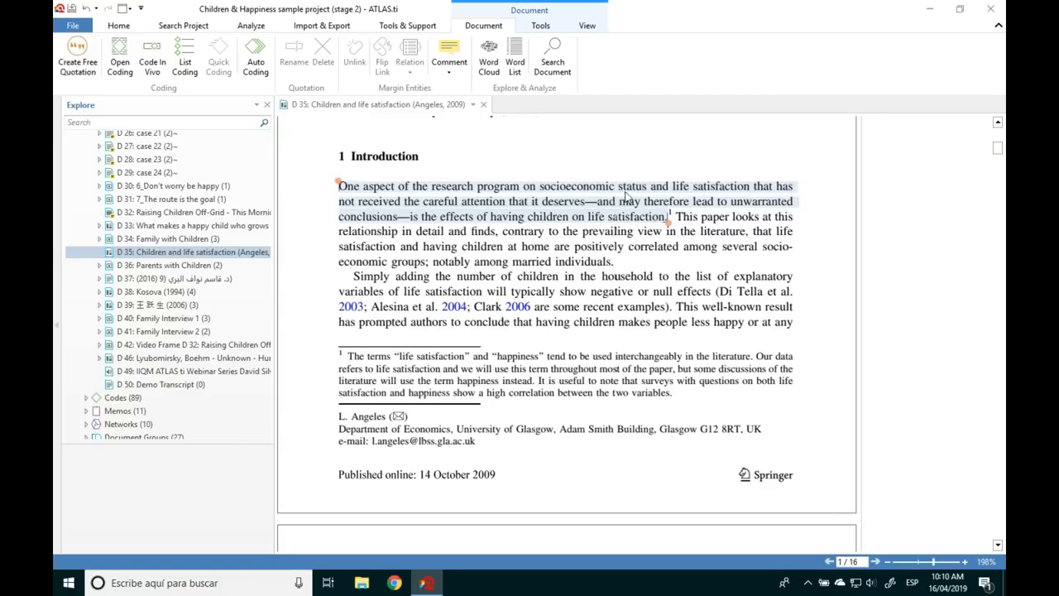
{"action": "mouse_move", "coordinate": [668, 220]}
{"action": "left_mouse_down"}
{"action": "mouse_move", "coordinate": [793, 325]}
{"action": "mouse_move", "coordinate": [356, 264]}
{"action": "mouse_move", "coordinate": [353, 184]}
{"action": "mouse_move", "coordinate": [572, 220]}
{"action": "mouse_move", "coordinate": [668, 218]}
{"action": "left_mouse_up"}
{"action": "right_click", "coordinate": [488, 206]}
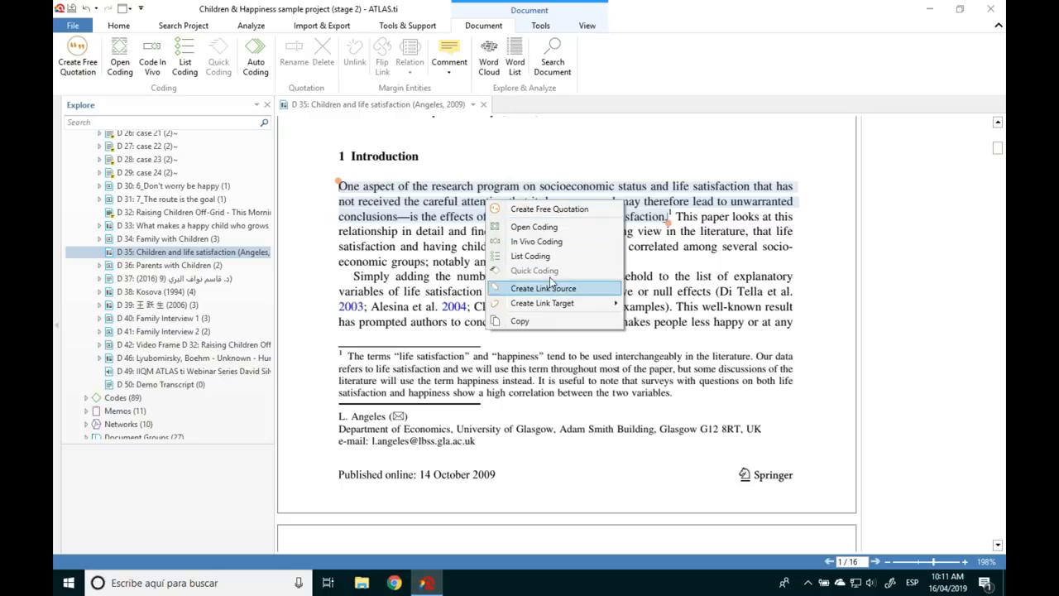
{"action": "left_click", "coordinate": [593, 209]}
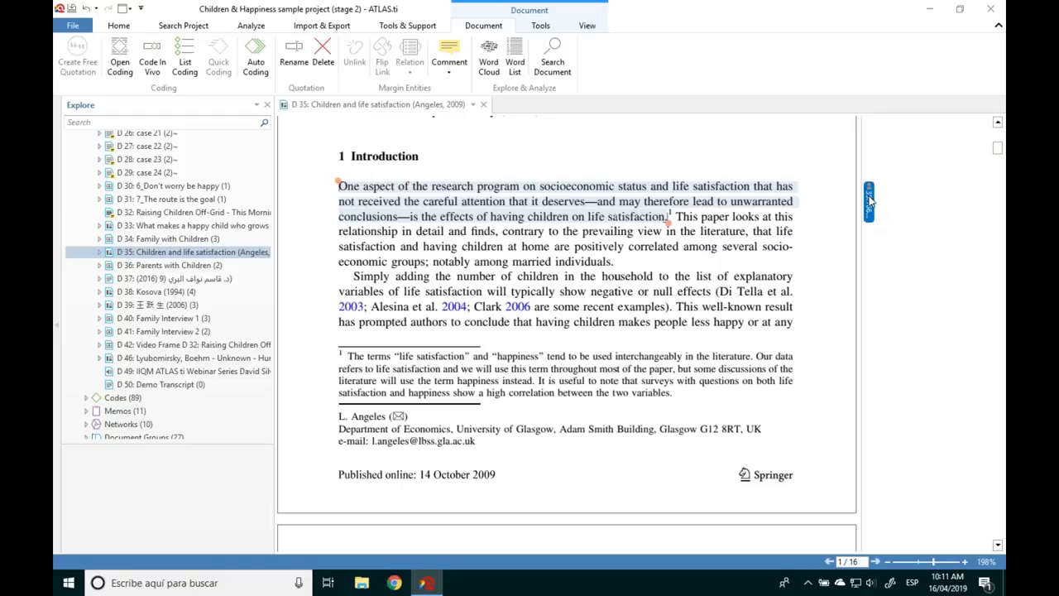
Step: Create a free quotation from the Introduction's second sentence, "This paper looks at this relationship" through "notably among married individuals."
{"action": "left_click_drag", "start_coordinate": [675, 217], "coordinate": [614, 262]}
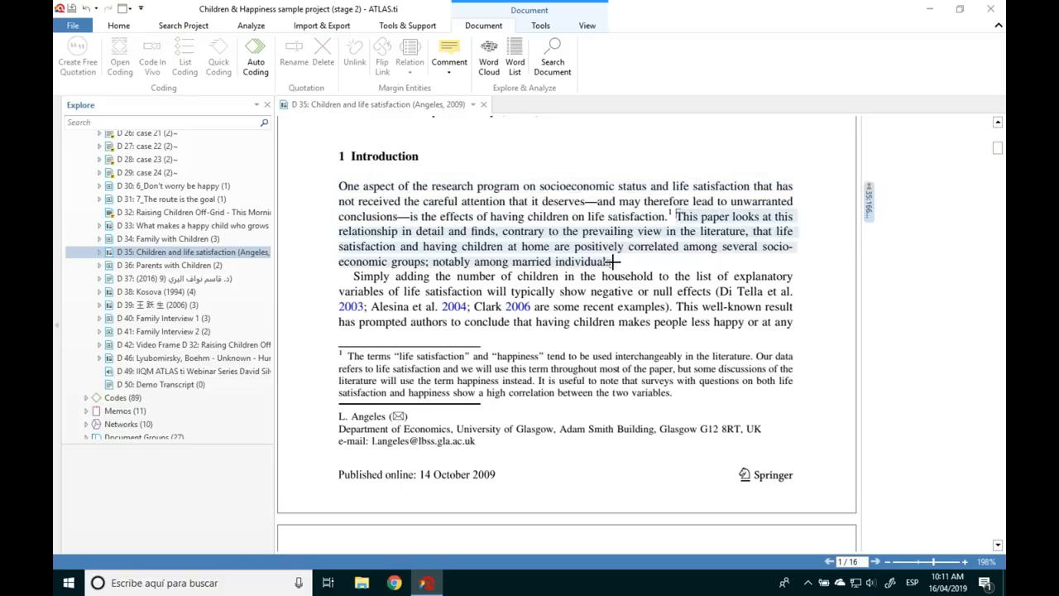
{"action": "right_click", "coordinate": [708, 237]}
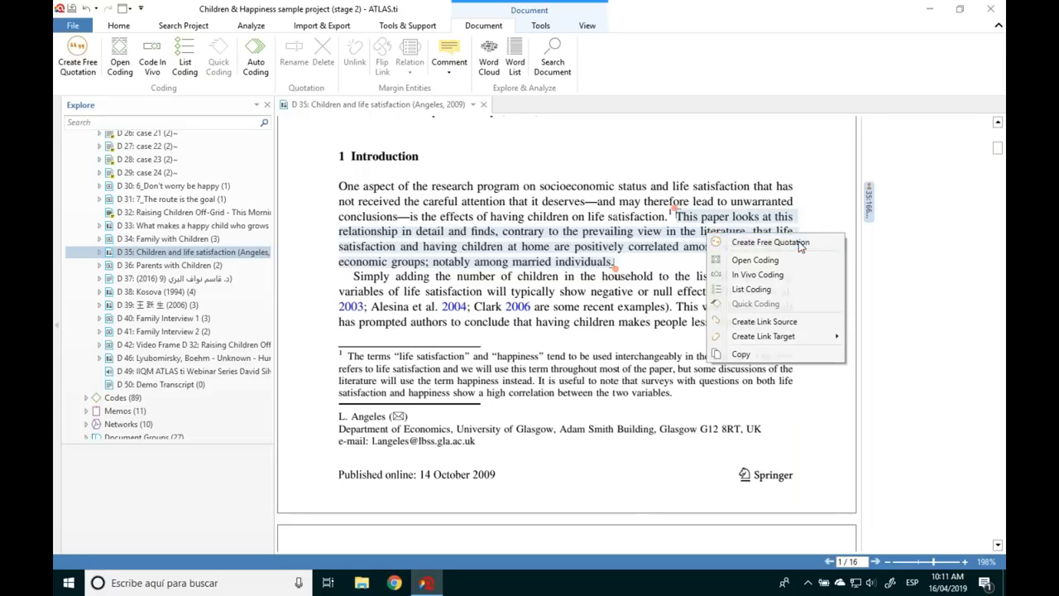
{"action": "left_click", "coordinate": [770, 242]}
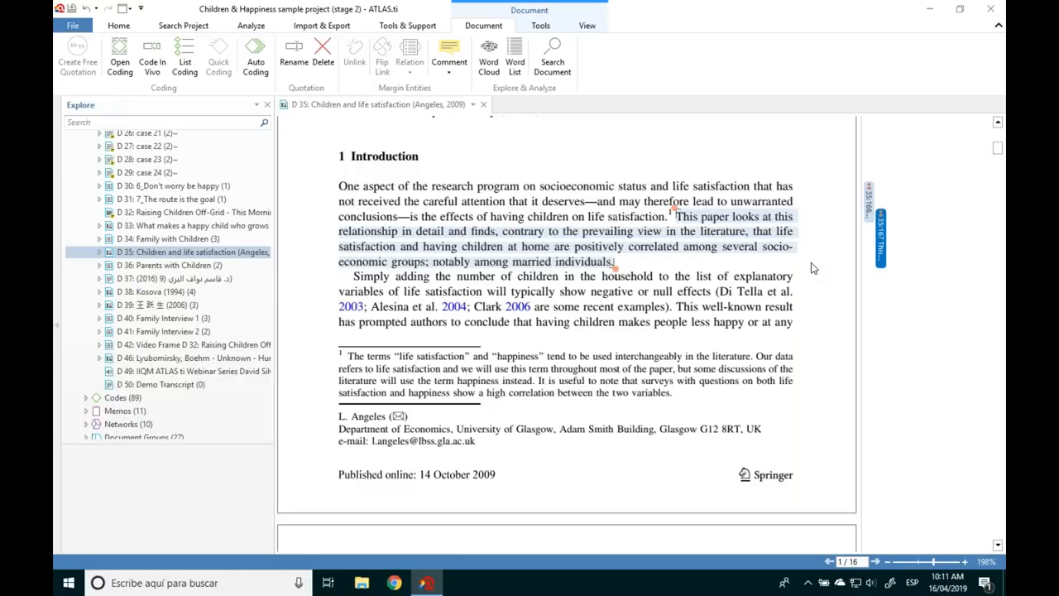
Step: Apply open coding to page 2's sentence beginning "Blanchflower (2008)" with the codes Well-being, Families with children, Happiness and Life satisfaction
{"action": "scroll", "coordinate": [997, 157], "scroll_direction": "down", "scroll_amount": 3}
{"action": "left_click_drag", "start_coordinate": [998, 155], "coordinate": [997, 164]}
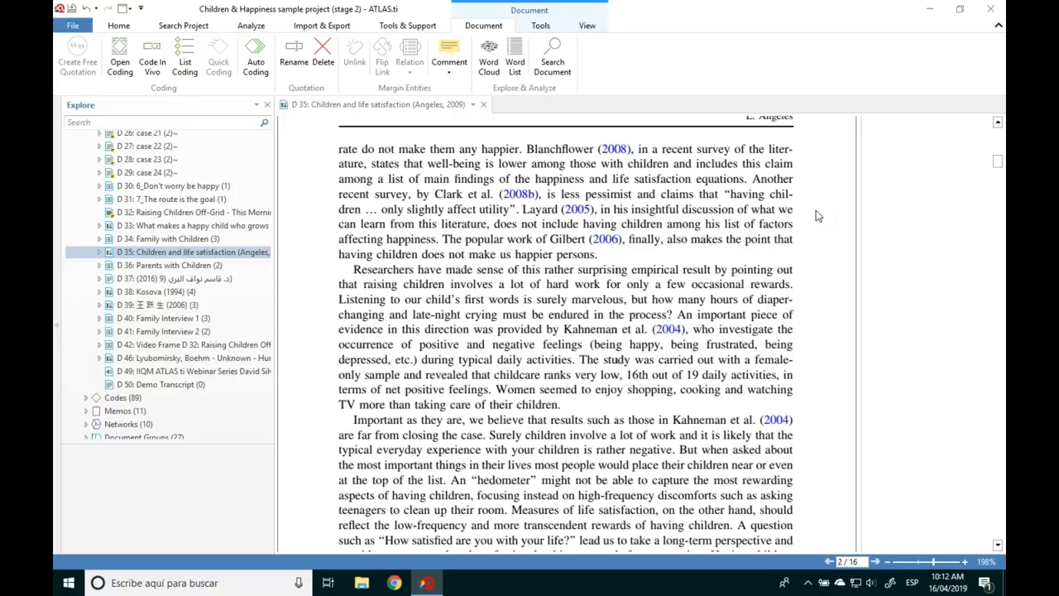
{"action": "left_click_drag", "start_coordinate": [527, 151], "coordinate": [747, 180]}
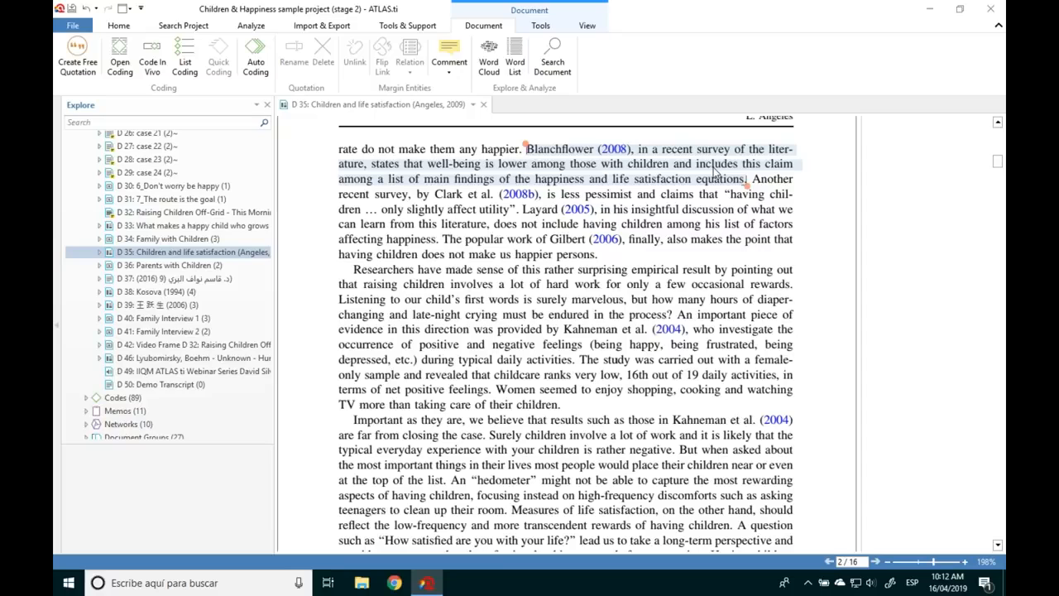
{"action": "right_click", "coordinate": [680, 166]}
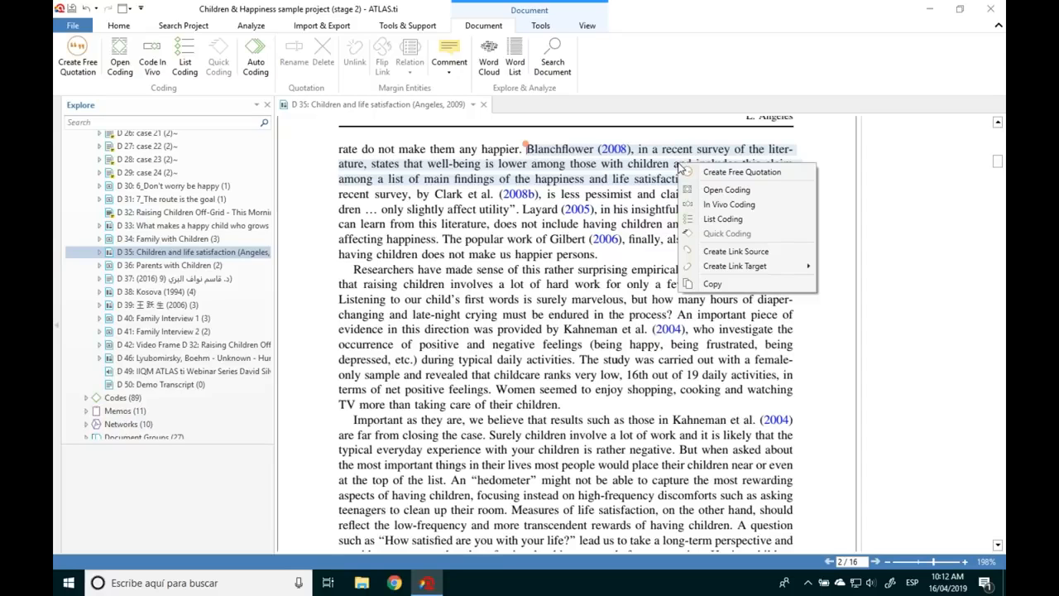
{"action": "left_click", "coordinate": [750, 195]}
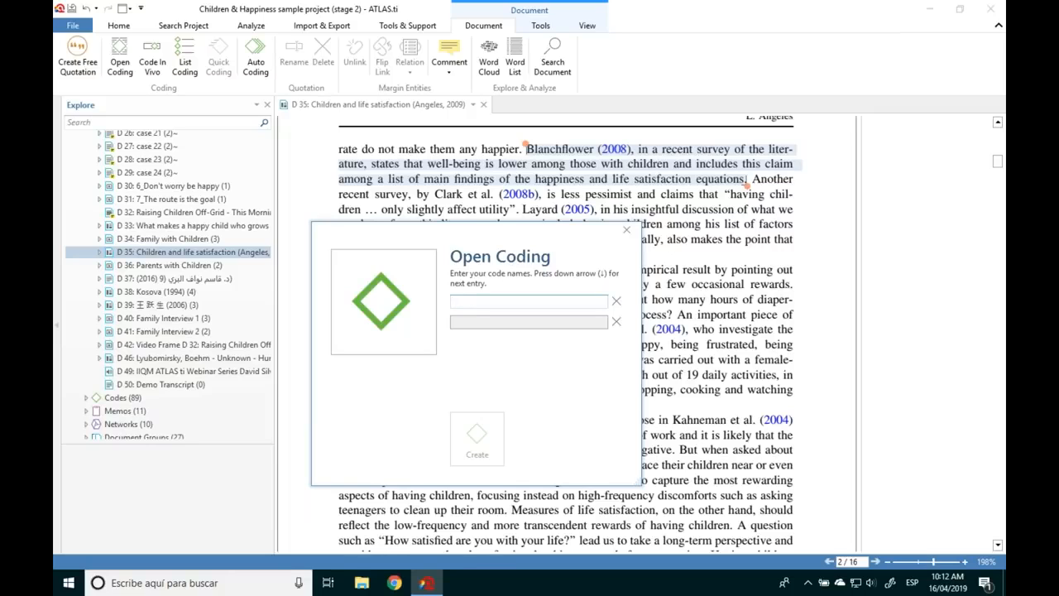
{"action": "type", "text": "Well-being"}
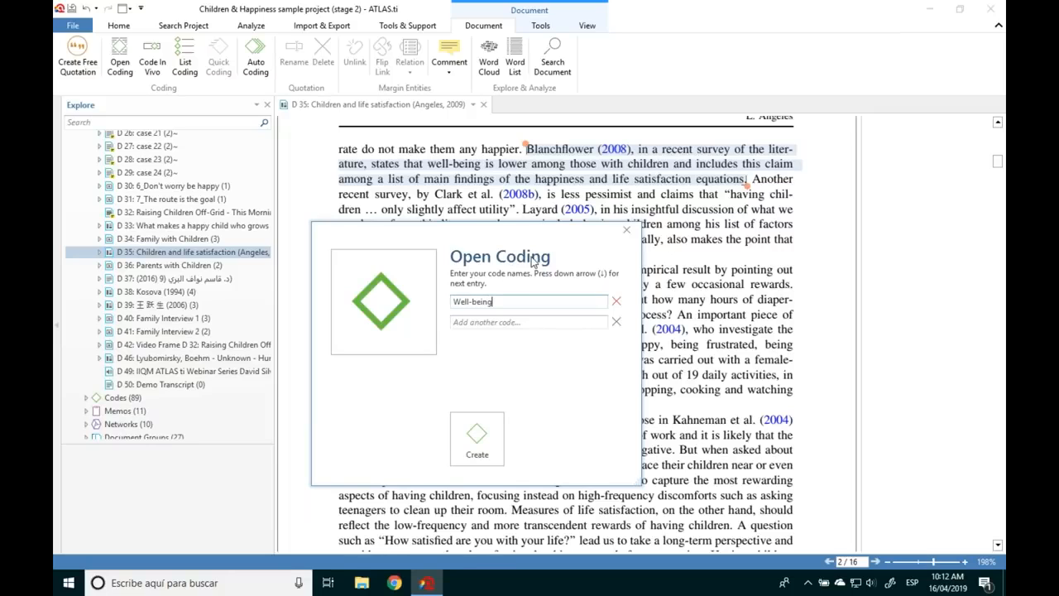
{"action": "key", "text": "Down"}
{"action": "type", "text": "Fami"}
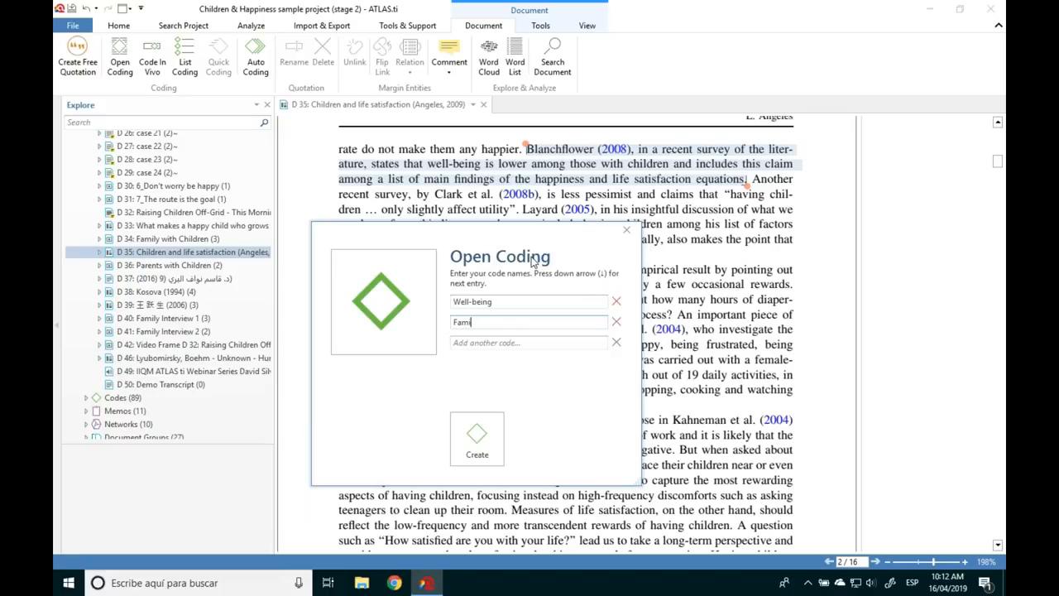
{"action": "type", "text": "lies with children"}
{"action": "key", "text": "Down"}
{"action": "type", "text": "Happiness"}
{"action": "key", "text": "Down"}
{"action": "type", "text": "Life satisf"}
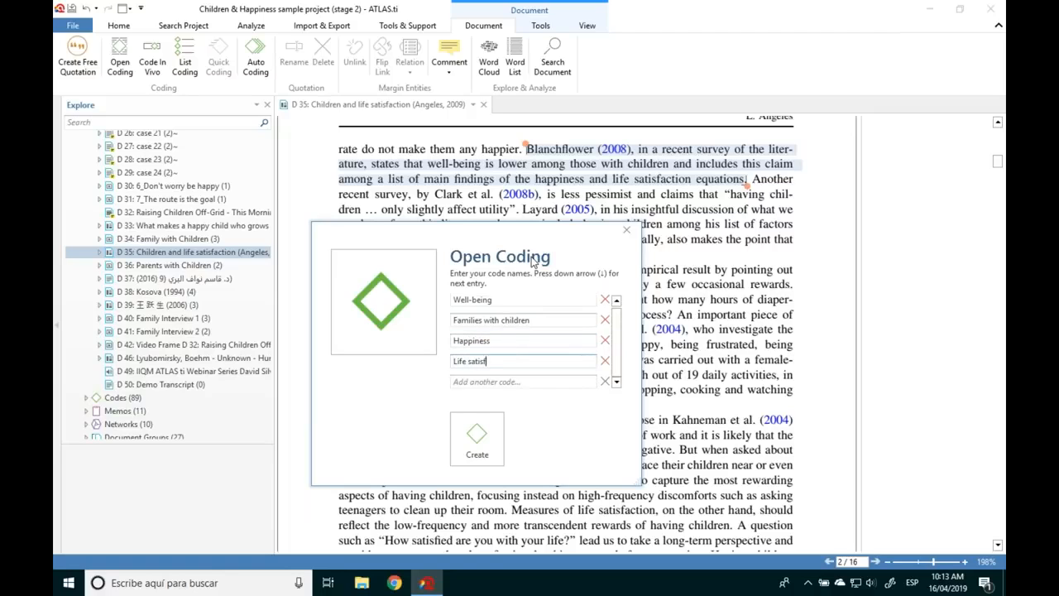
{"action": "type", "text": "action"}
{"action": "left_click", "coordinate": [480, 431]}
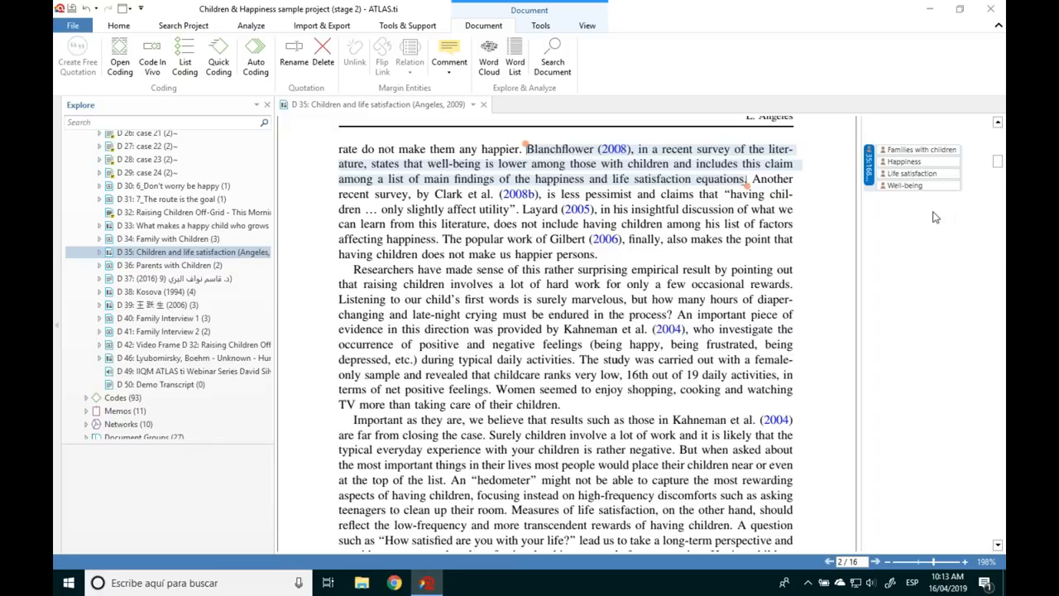
{"action": "left_click", "coordinate": [925, 187]}
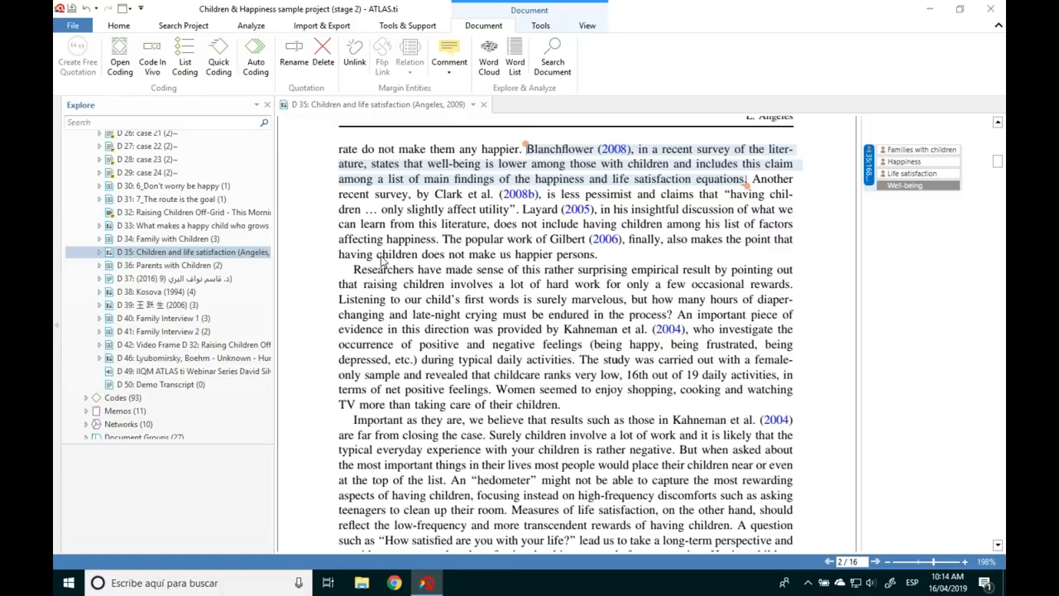
Step: Create an in vivo code from the phrase "having children does not make us happier persons" on page 2
{"action": "left_click_drag", "start_coordinate": [339, 255], "coordinate": [595, 257]}
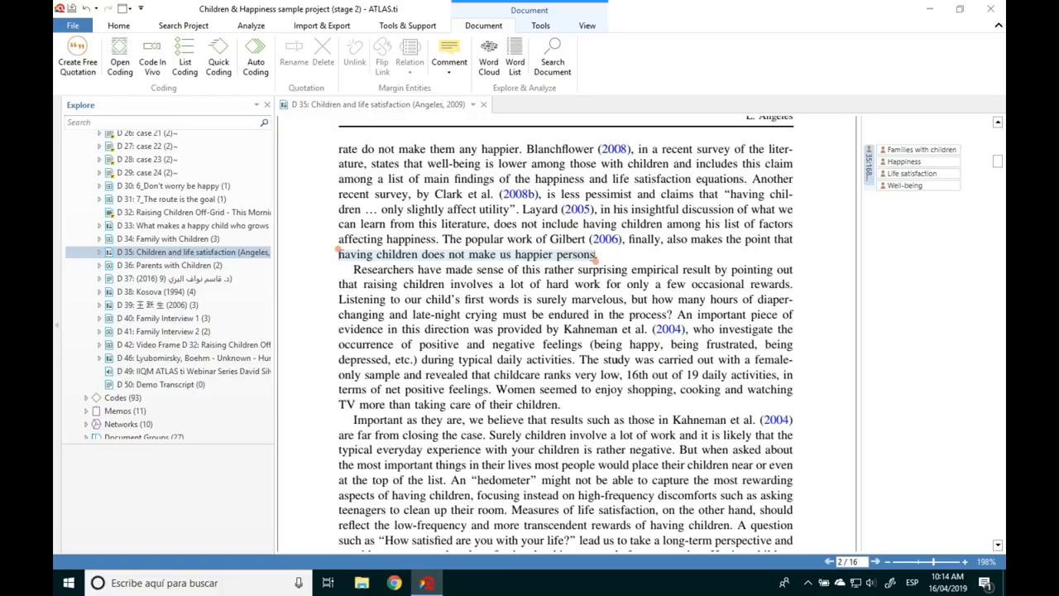
{"action": "right_click", "coordinate": [493, 257]}
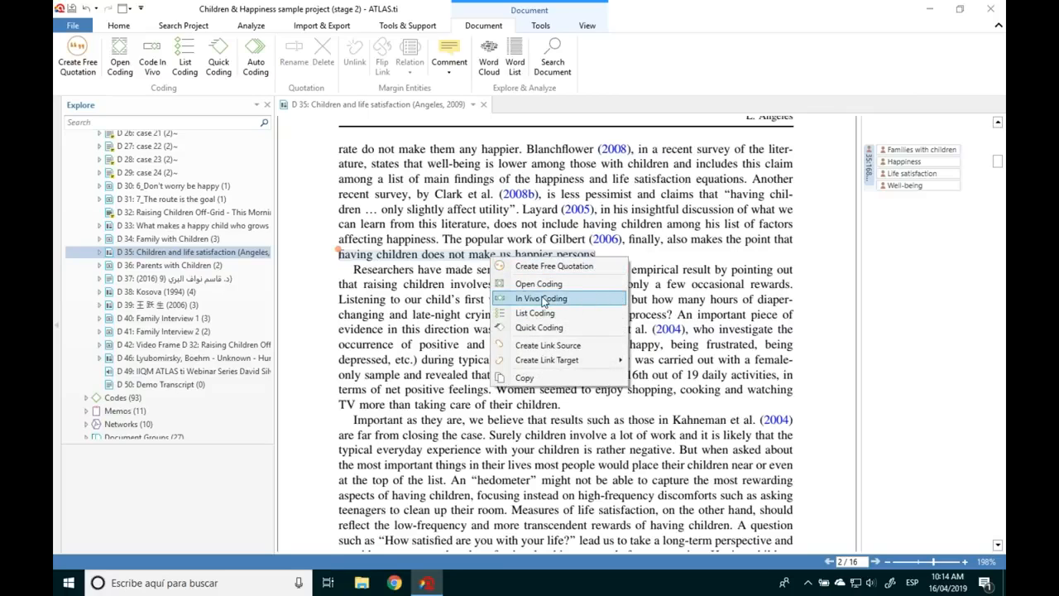
{"action": "left_click", "coordinate": [544, 301]}
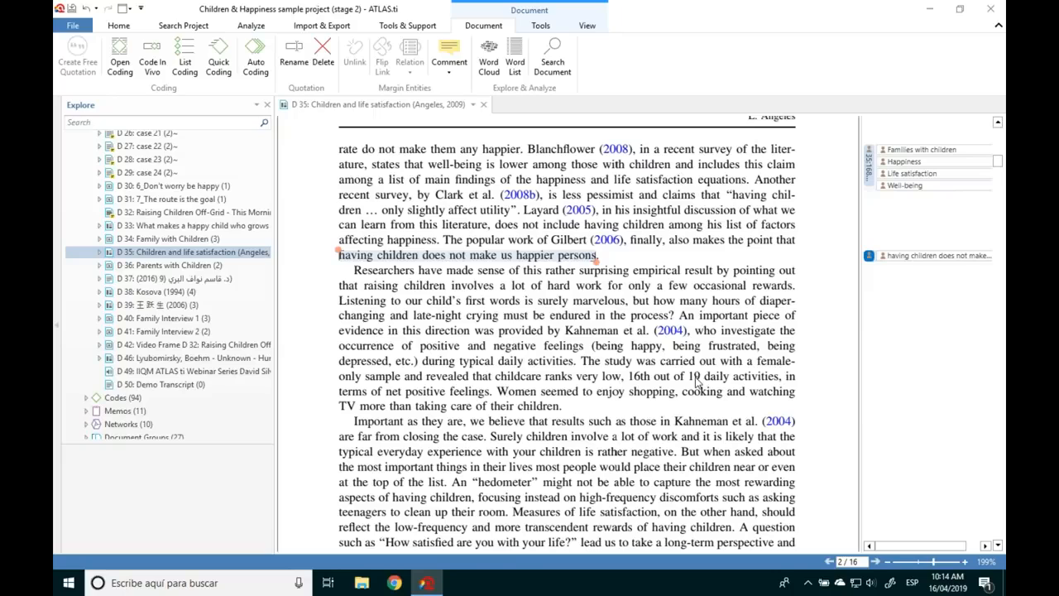
Step: Extend the in vivo coded quotation so it spans from "Layard (2005)" through "must be endured in the process?"
{"action": "left_click", "coordinate": [750, 346]}
{"action": "left_click", "coordinate": [869, 256]}
{"action": "left_click_drag", "start_coordinate": [336, 248], "coordinate": [540, 217]}
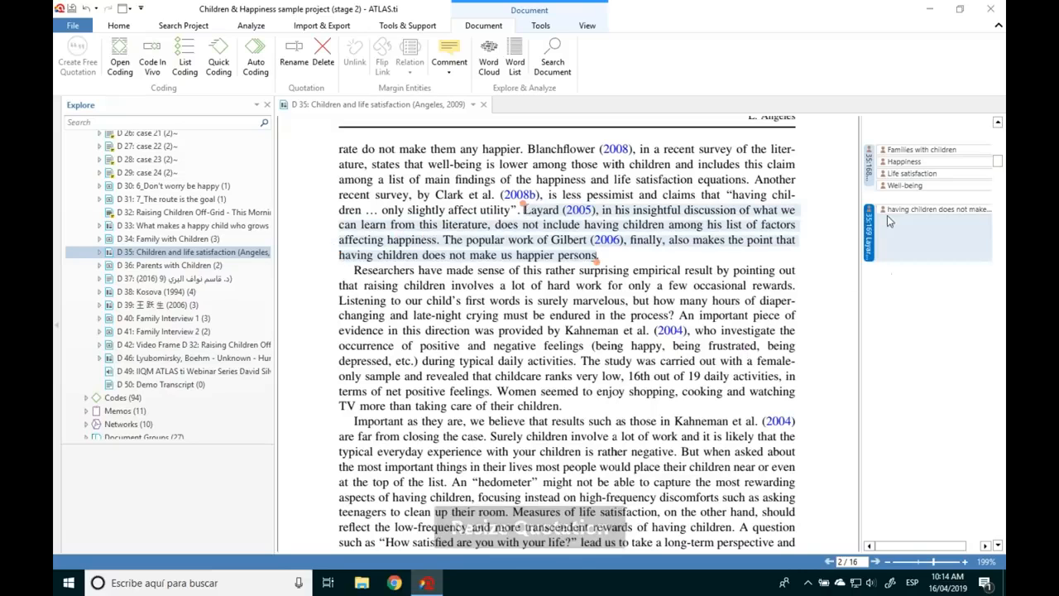
{"action": "left_click_drag", "start_coordinate": [597, 258], "coordinate": [674, 318]}
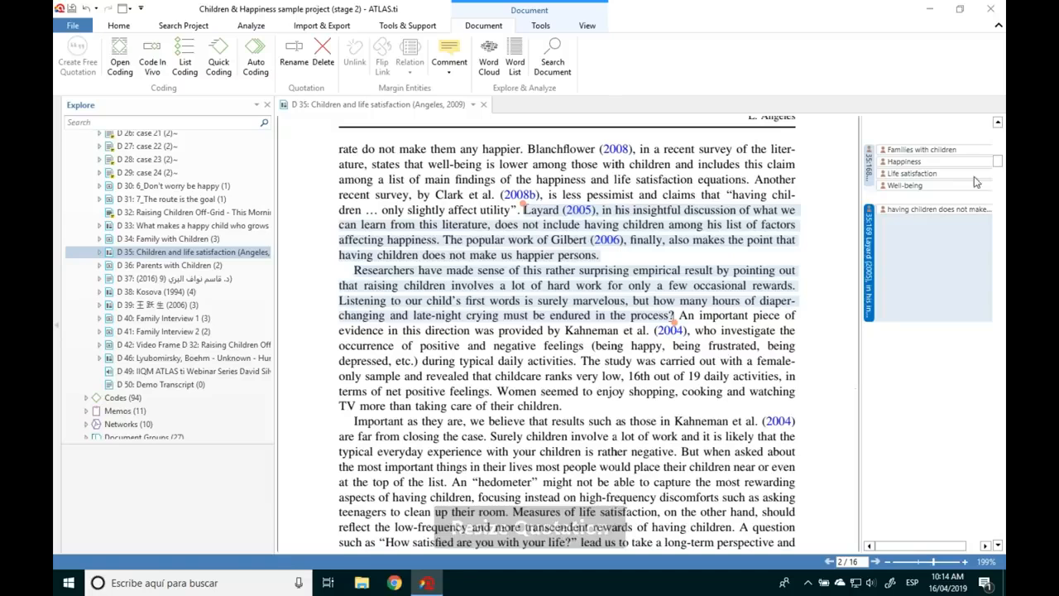
Step: Code the passage "Important as they are" through "rather negative." with the existing codes Well-being and "reasons for nhc: don't feel the need"
{"action": "scroll", "coordinate": [1001, 166], "scroll_direction": "down", "scroll_amount": 1}
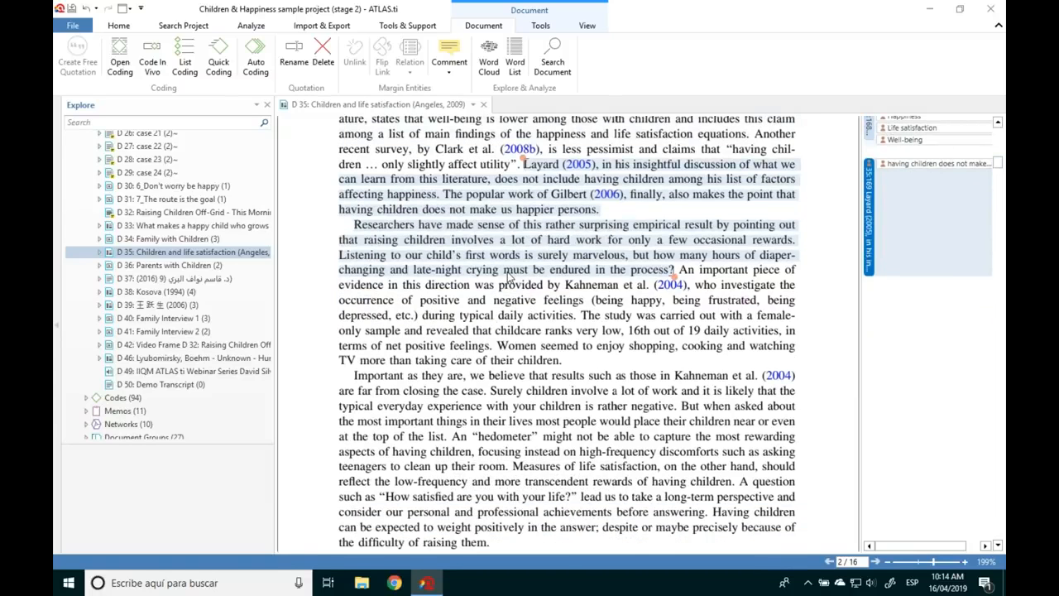
{"action": "scroll", "coordinate": [713, 288], "scroll_direction": "down", "scroll_amount": 1}
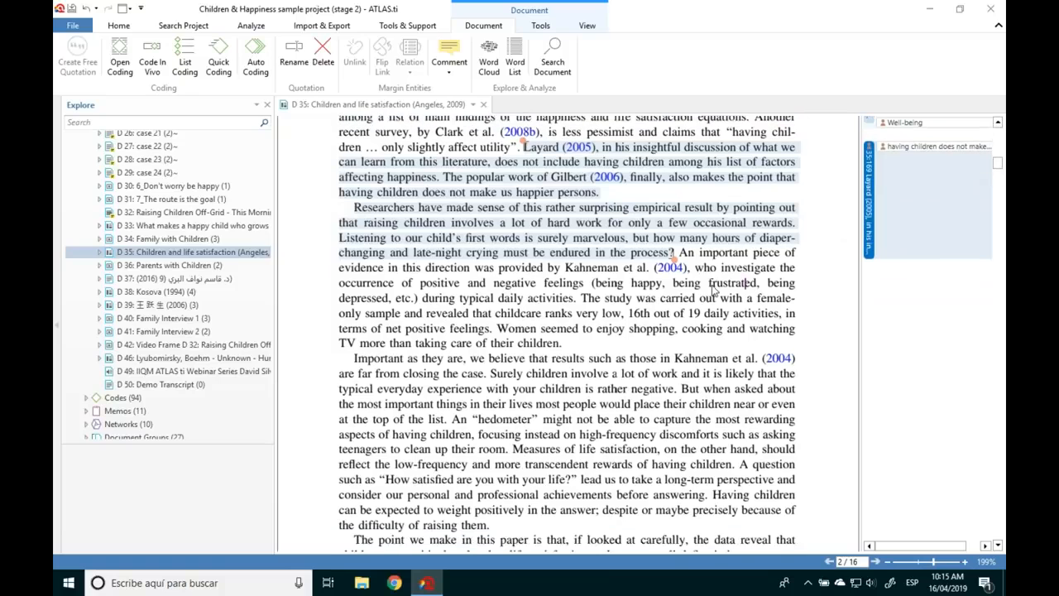
{"action": "scroll", "coordinate": [714, 288], "scroll_direction": "down", "scroll_amount": 2}
{"action": "left_click_drag", "start_coordinate": [355, 284], "coordinate": [680, 320]}
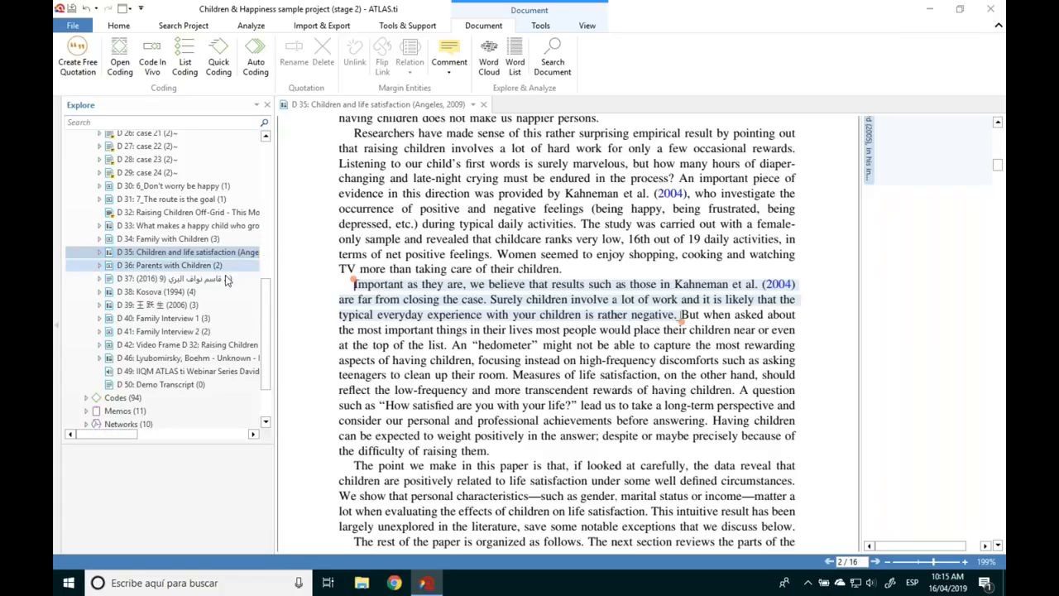
{"action": "scroll", "coordinate": [269, 359], "scroll_direction": "down", "scroll_amount": 2}
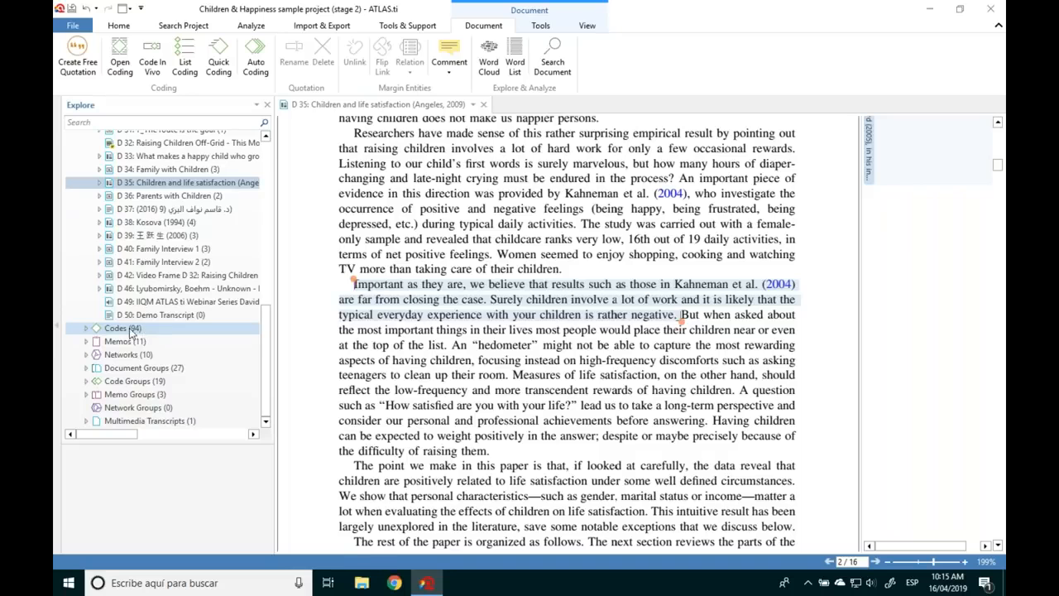
{"action": "left_click", "coordinate": [87, 329]}
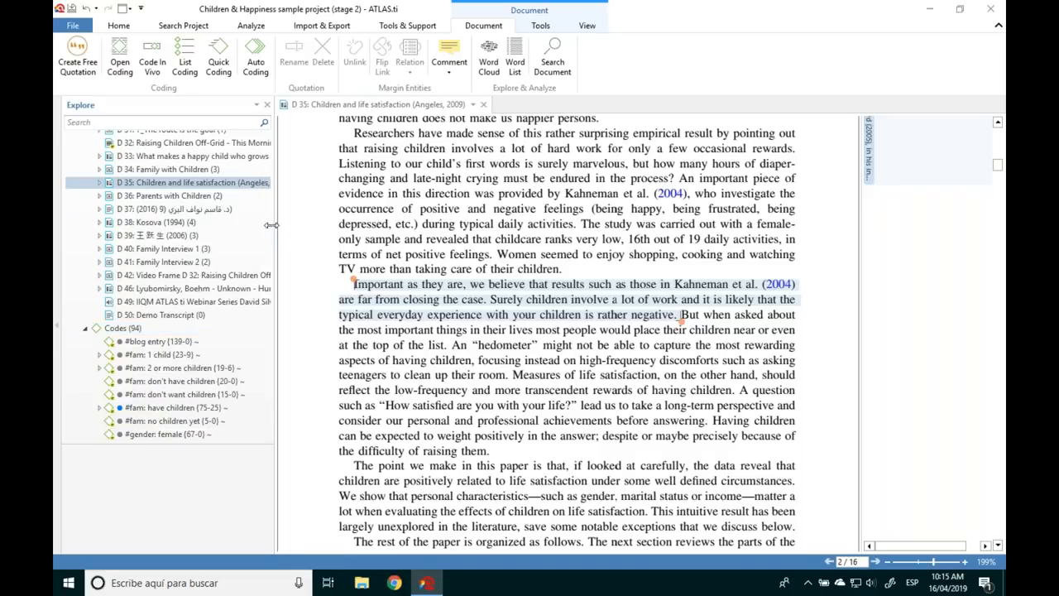
{"action": "scroll", "coordinate": [269, 238], "scroll_direction": "down", "scroll_amount": 2}
{"action": "left_click_drag", "start_coordinate": [269, 239], "coordinate": [266, 411]}
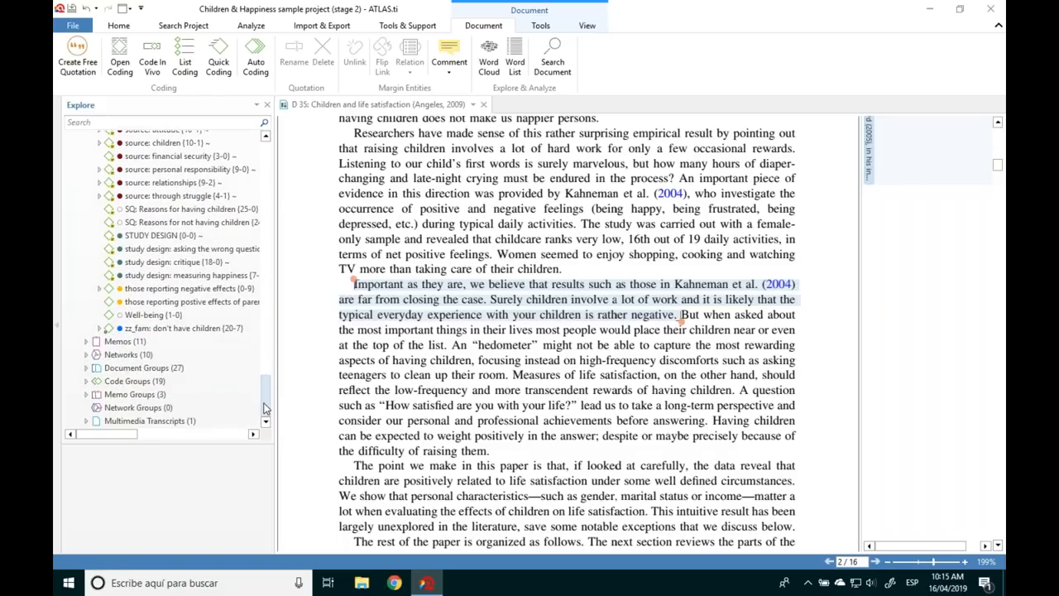
{"action": "left_click", "coordinate": [154, 317]}
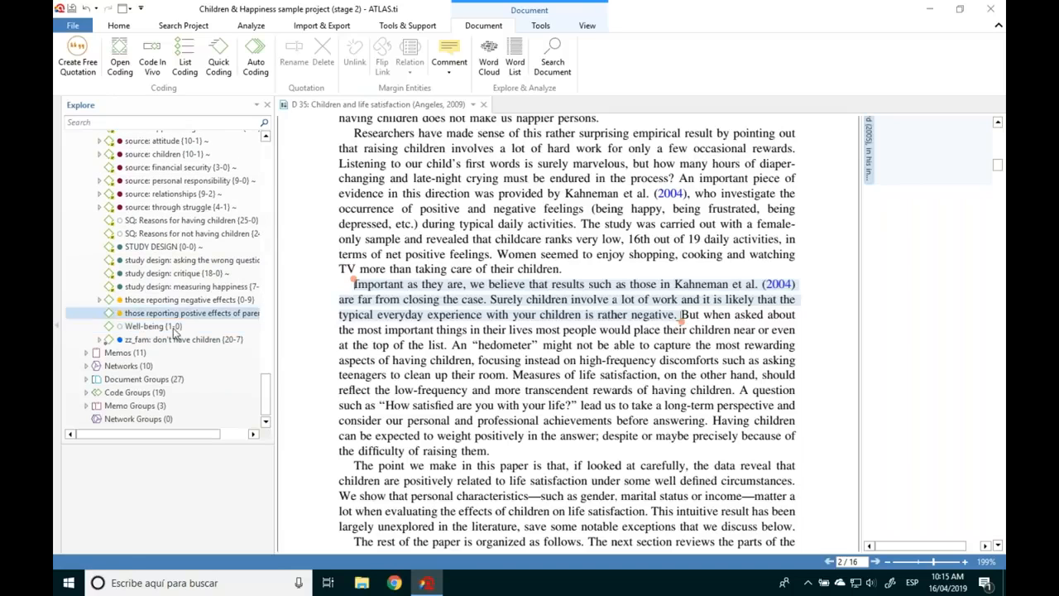
{"action": "left_click_drag", "start_coordinate": [139, 331], "coordinate": [417, 304]}
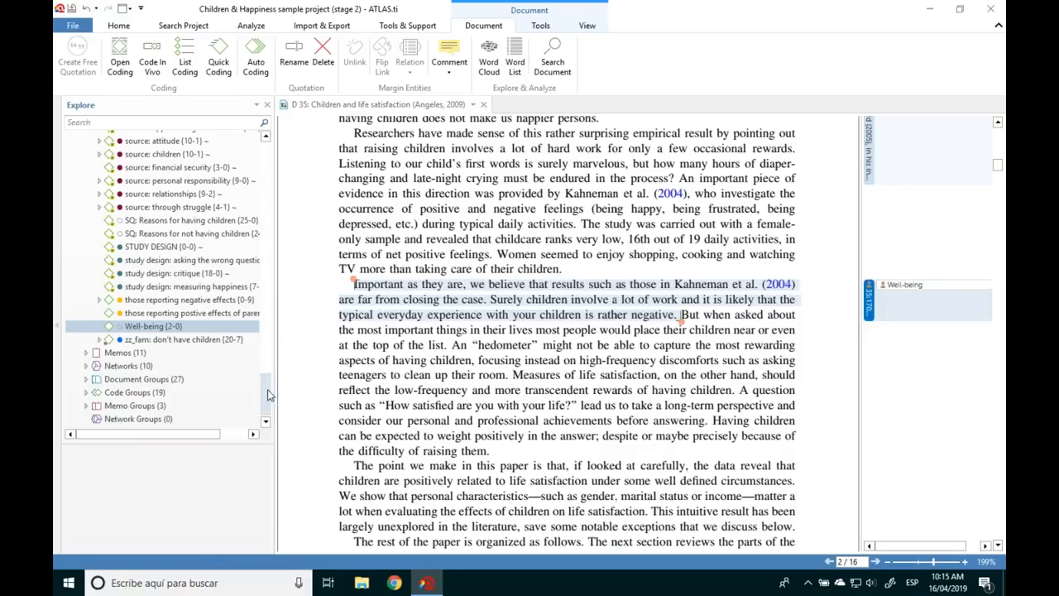
{"action": "scroll", "coordinate": [180, 287], "scroll_direction": "up", "scroll_amount": 6}
{"action": "left_click_drag", "start_coordinate": [179, 281], "coordinate": [383, 303]}
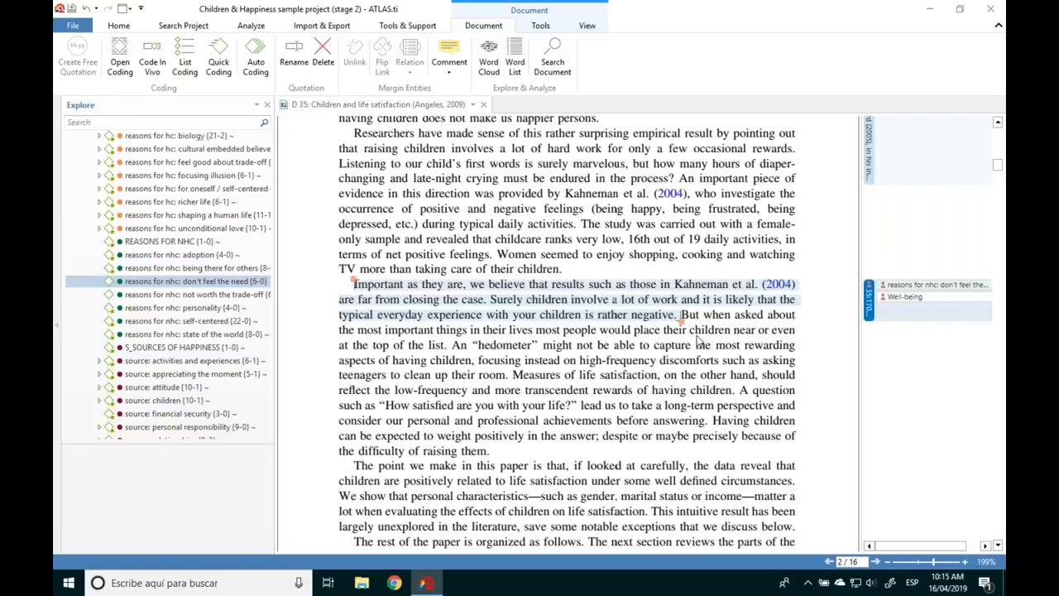
{"action": "left_click_drag", "start_coordinate": [529, 346], "coordinate": [672, 420]}
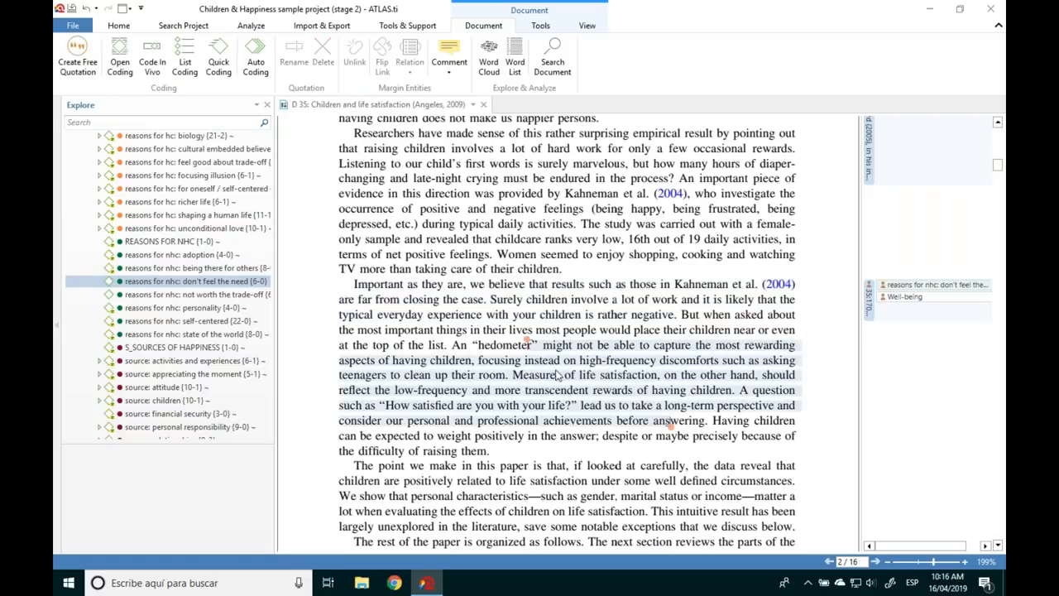
{"action": "right_click", "coordinate": [549, 367]}
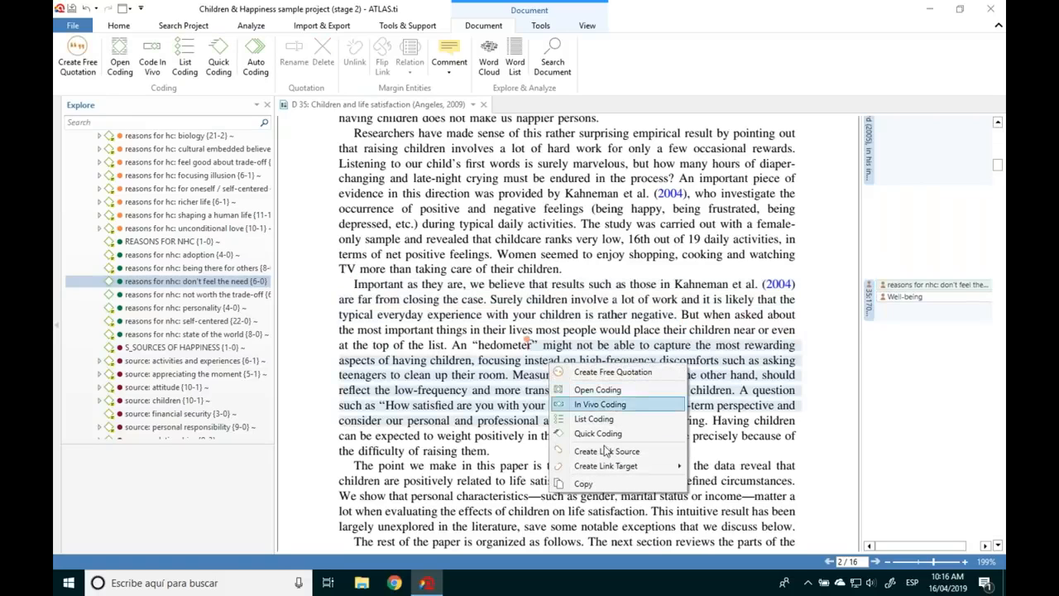
{"action": "key", "text": "Escape"}
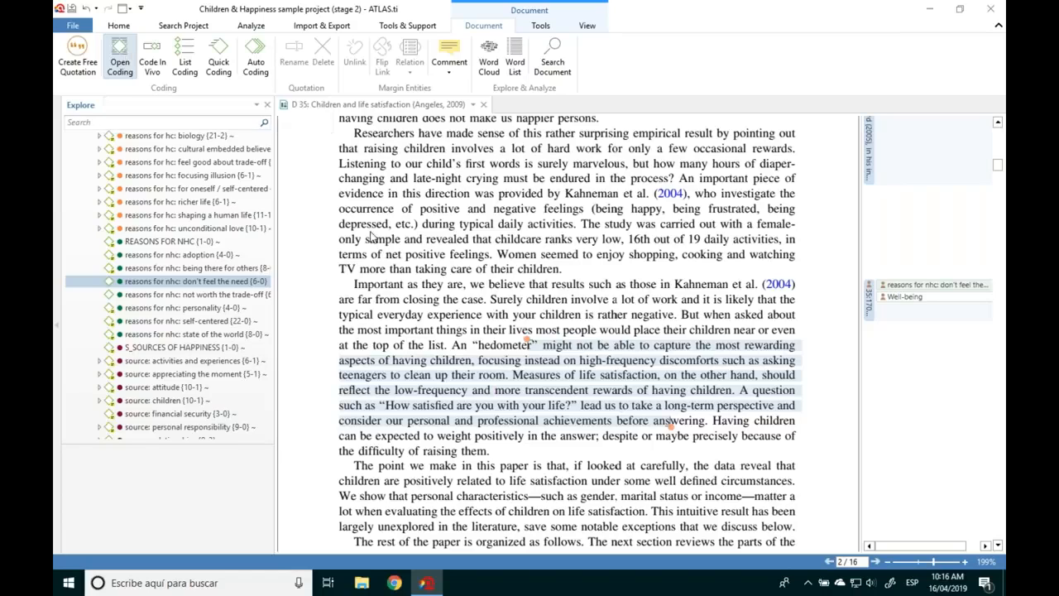
{"action": "left_click", "coordinate": [433, 287]}
{"action": "left_click", "coordinate": [530, 388]}
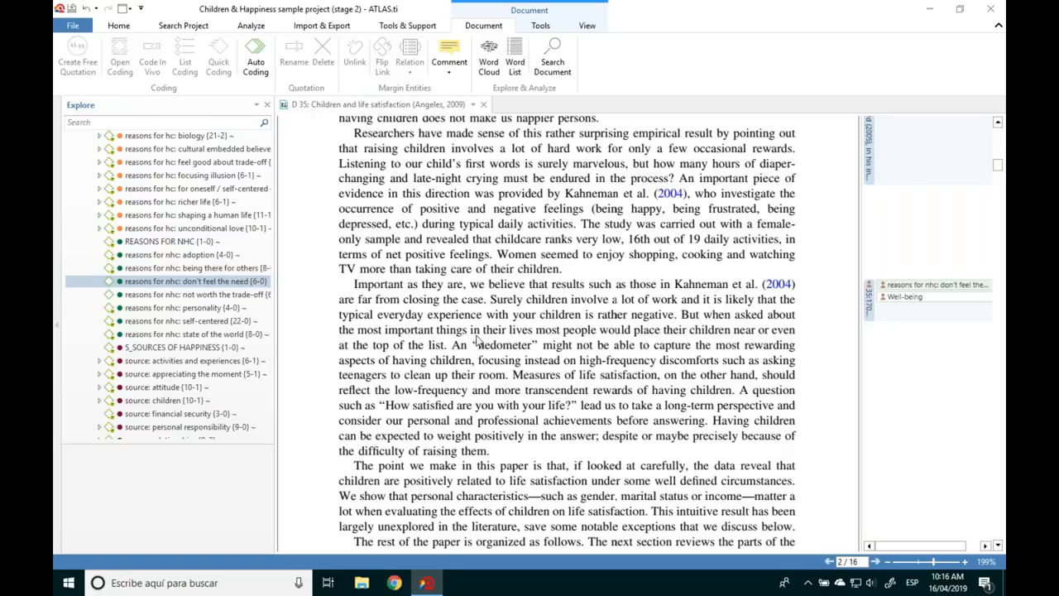
Step: Expand the project's Memos branch and look through the existing memos
{"action": "left_click_drag", "start_coordinate": [264, 347], "coordinate": [265, 400]}
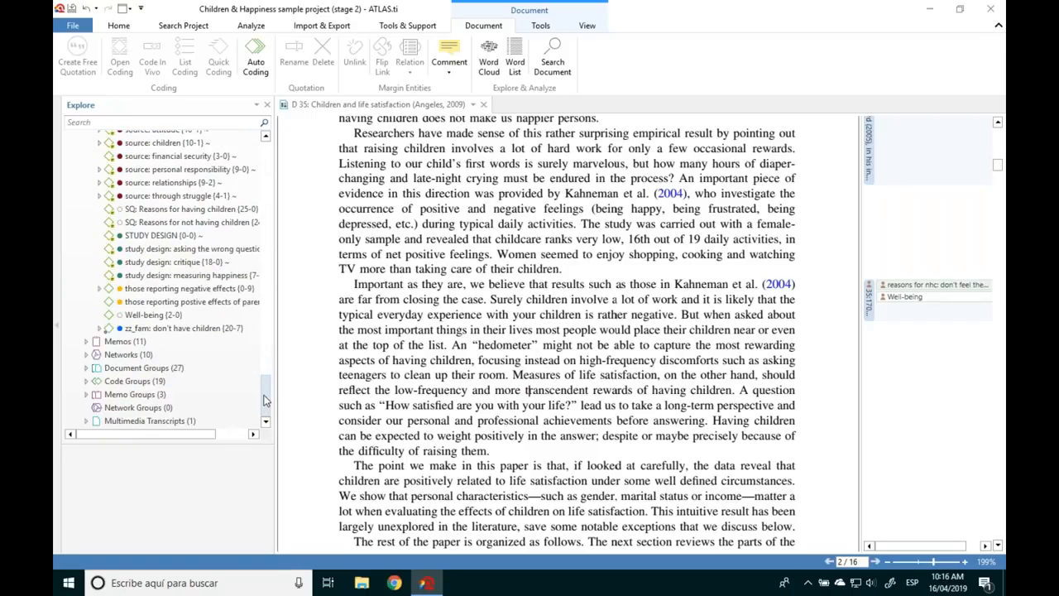
{"action": "left_click", "coordinate": [109, 341]}
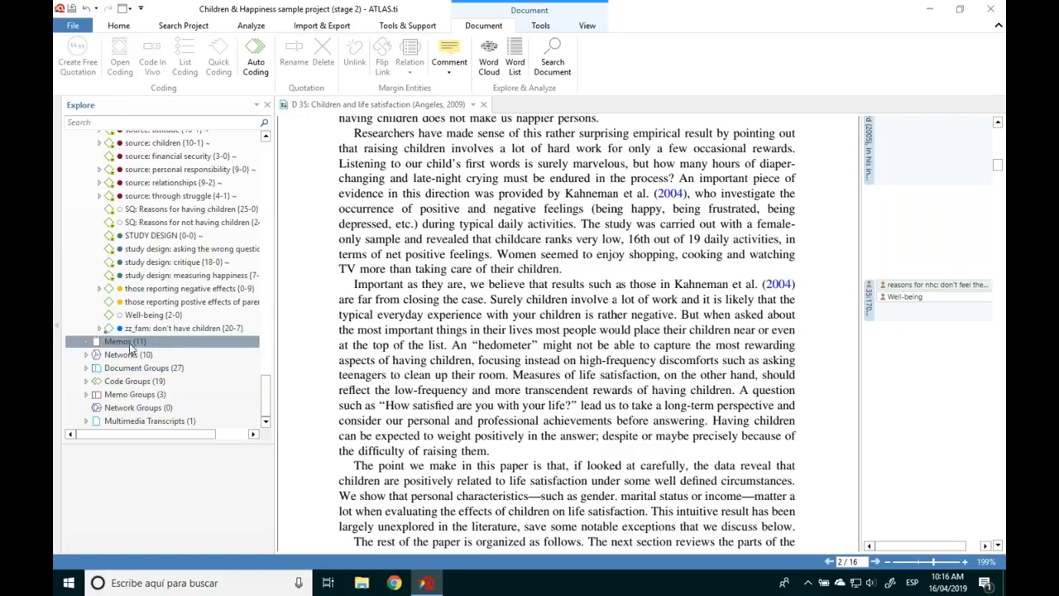
{"action": "left_click", "coordinate": [87, 342]}
{"action": "scroll", "coordinate": [236, 364], "scroll_direction": "down", "scroll_amount": 4}
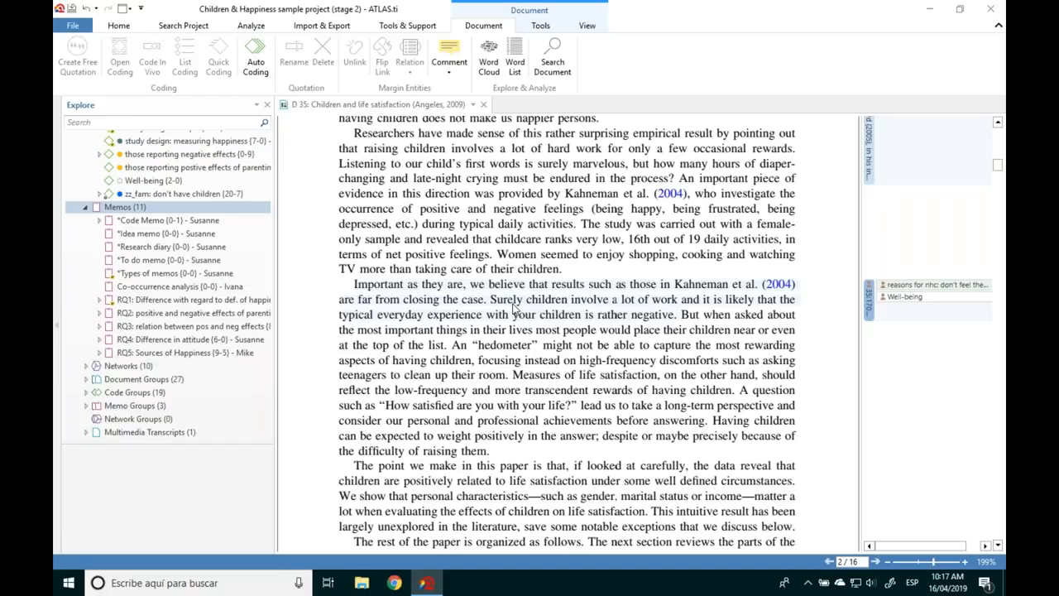
Step: Create a new memo named Well-being
{"action": "left_click", "coordinate": [867, 313]}
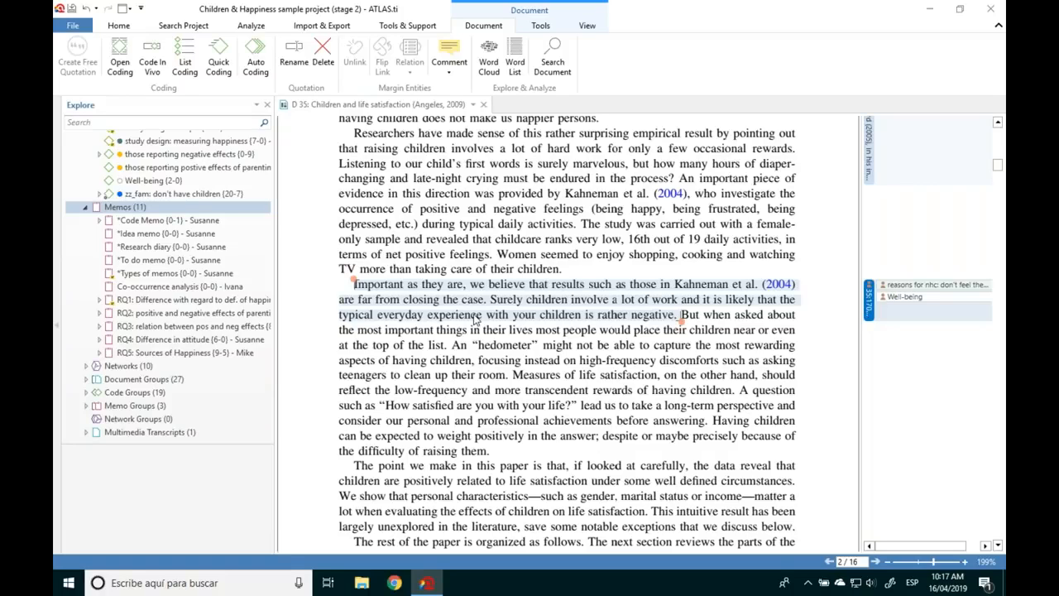
{"action": "left_click", "coordinate": [116, 26]}
{"action": "left_click", "coordinate": [126, 65]}
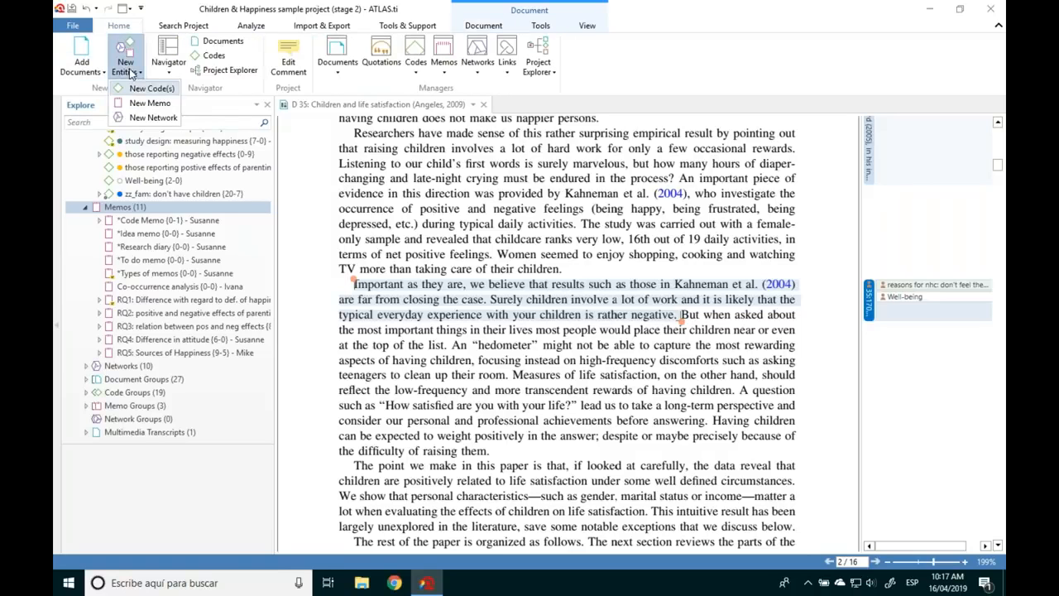
{"action": "left_click", "coordinate": [150, 103]}
{"action": "type", "text": "Well-being"}
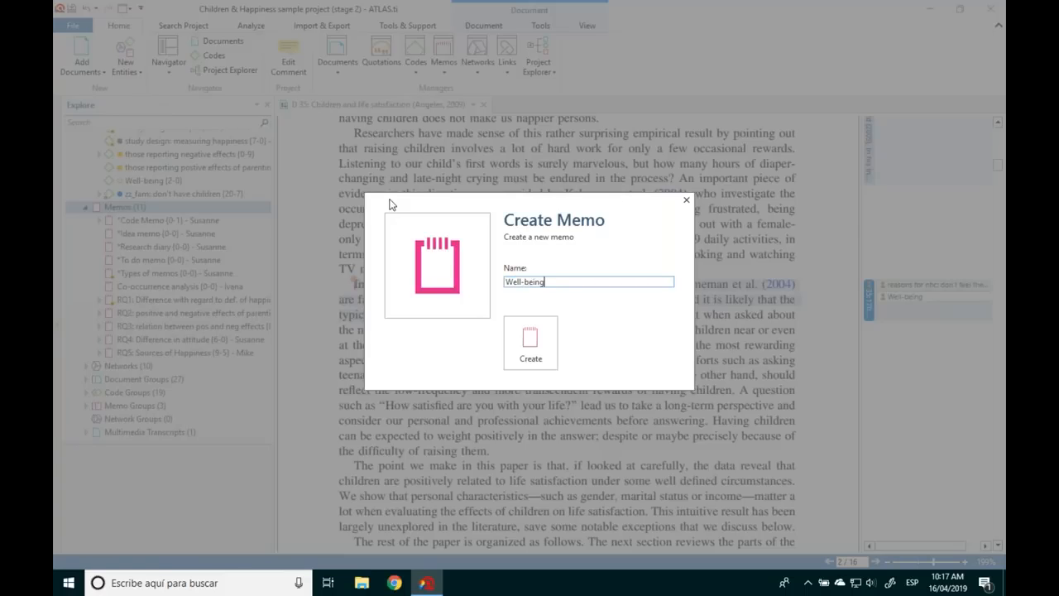
{"action": "key", "text": "Return"}
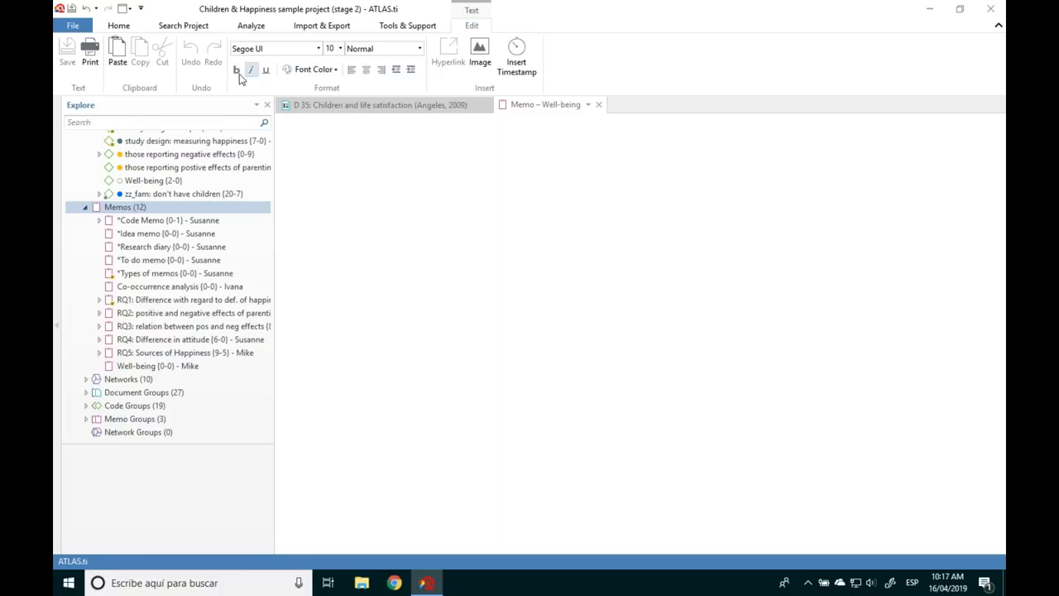
Step: Insert a timestamp with the current date and time into the Well-being memo
{"action": "left_click", "coordinate": [320, 51]}
{"action": "left_click", "coordinate": [409, 179]}
{"action": "left_click", "coordinate": [517, 58]}
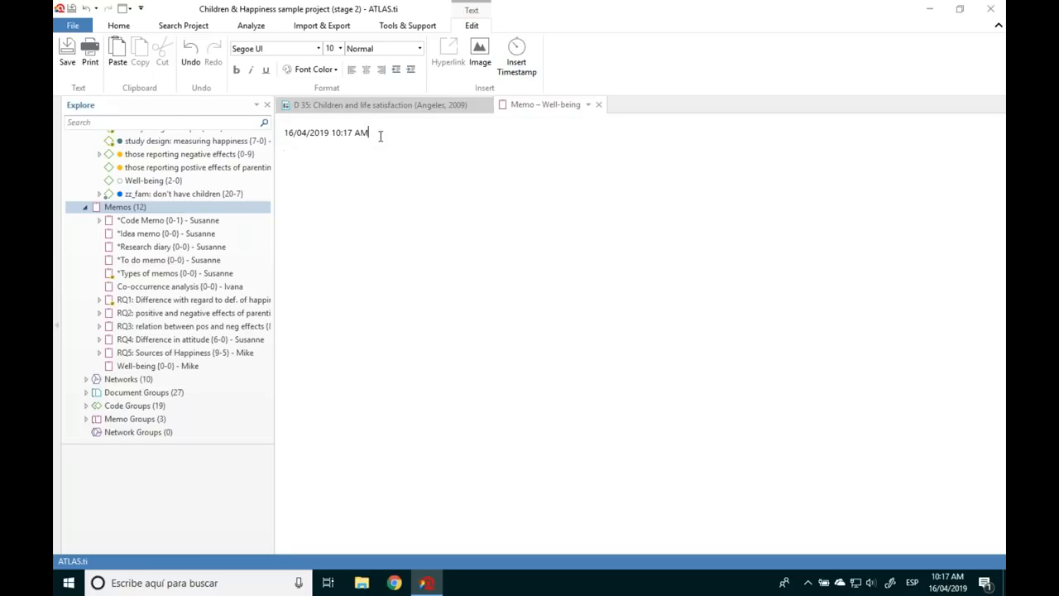
Step: Below the timestamp in the Well-being memo, write "Write analyses, ideas, descriptions, questions, doubts, tasks, research diary..."
{"action": "key", "text": "Return"}
{"action": "type", "text": "Write"}
{"action": "type", "text": "aan"}
{"action": "type", "text": "aly"}
{"action": "key", "text": "BackSpace"}
{"action": "key", "text": "BackSpace"}
{"action": "key", "text": "BackSpace"}
{"action": "key", "text": "BackSpace"}
{"action": "key", "text": "BackSpace"}
{"action": "key", "text": "BackSpace"}
{"action": "type", "text": "analyses, ideas, descriptions, "}
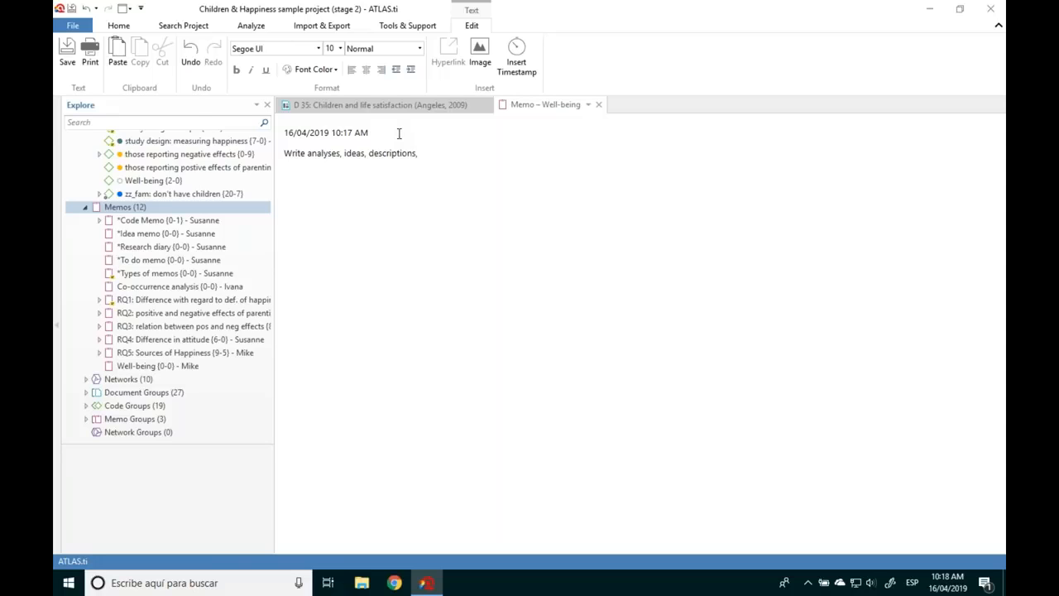
{"action": "type", "text": "questions, doubts, "}
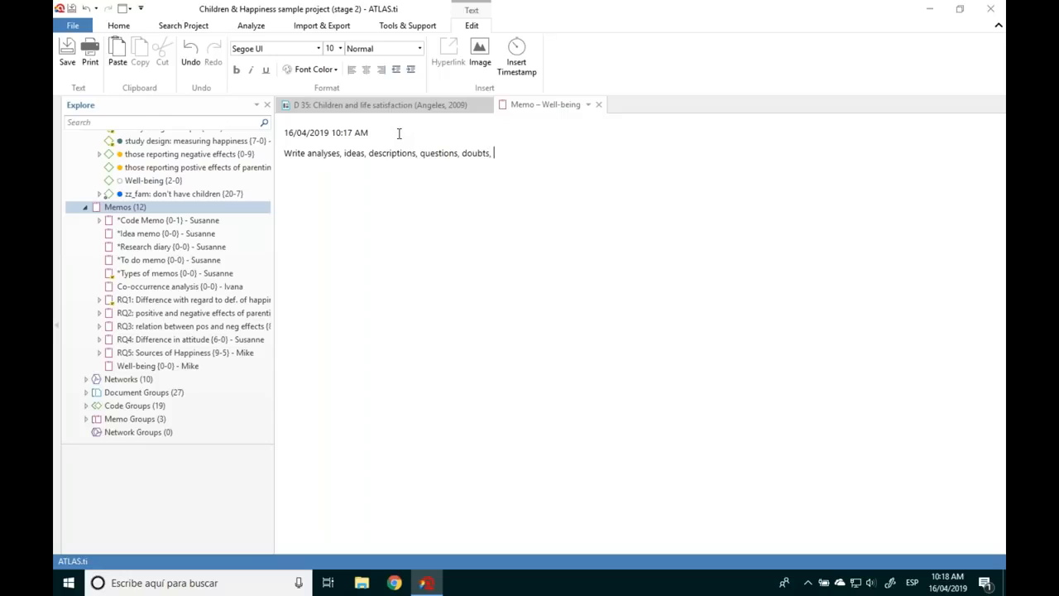
{"action": "type", "text": "tasks, research diary"}
{"action": "type", "text": "..."}
Step: Add a memo paragraph beginning "I find it very interesting how", noting how the article's author (2009) "defines well-being because....", and save the memo
{"action": "key", "text": "Return"}
{"action": "type", "text": "I find it very inter"}
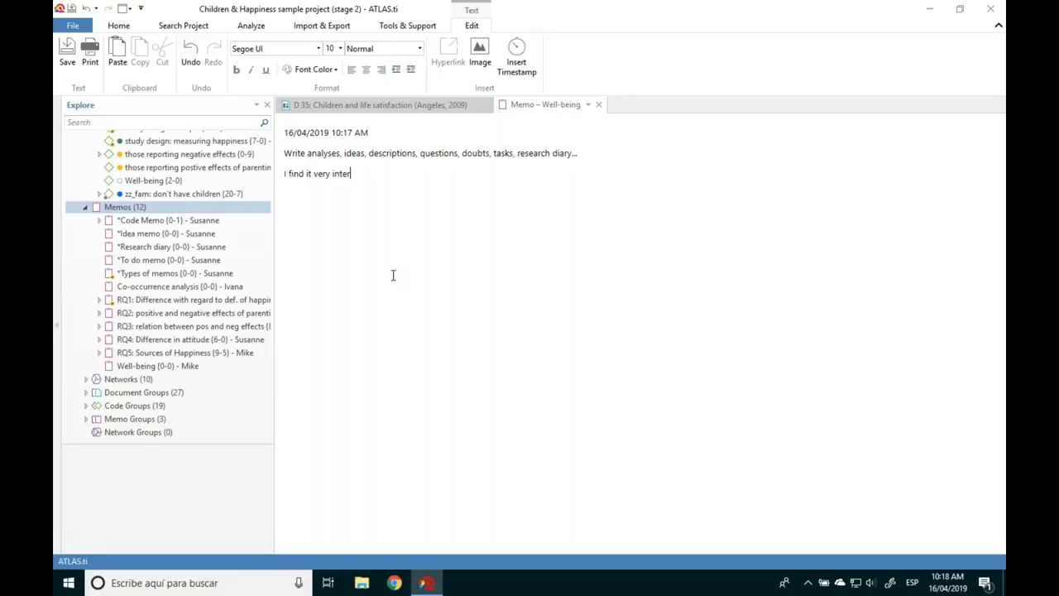
{"action": "type", "text": "esting how Angeles (2009)"}
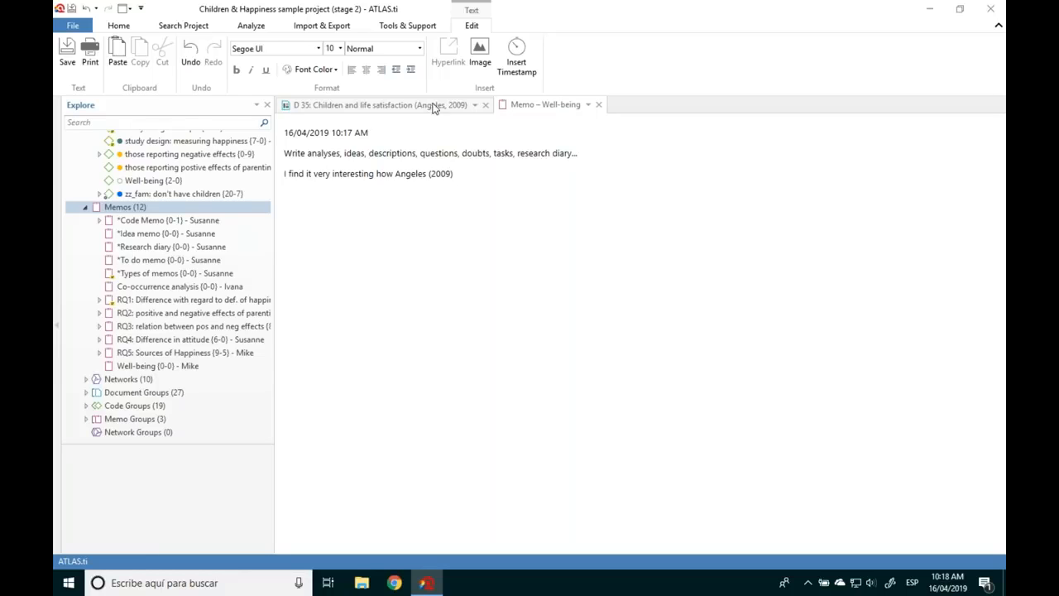
{"action": "type", "text": " de"}
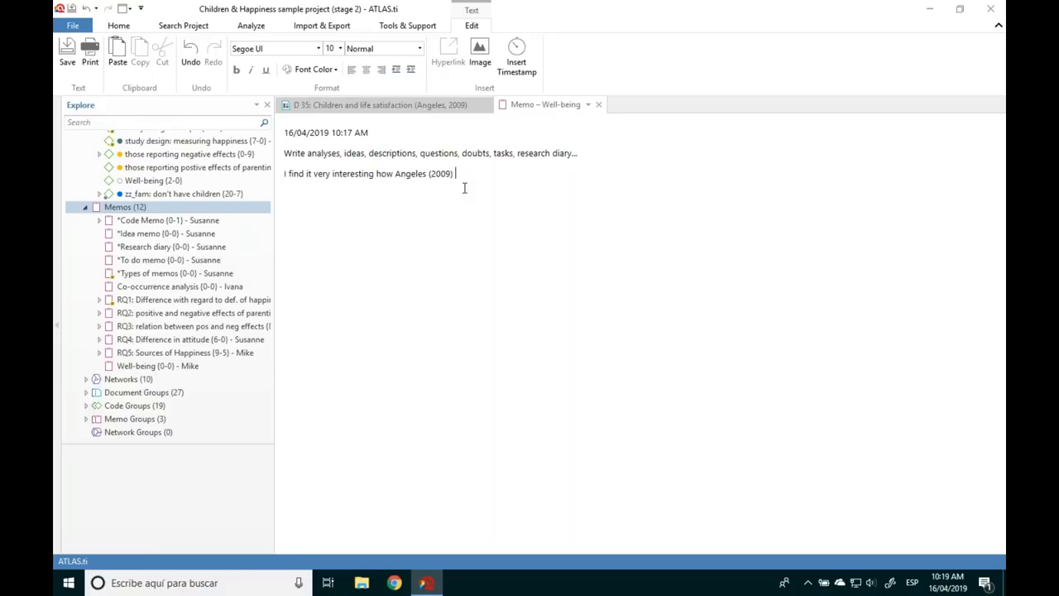
{"action": "type", "text": "fines well-being because..."}
{"action": "left_click", "coordinate": [67, 52]}
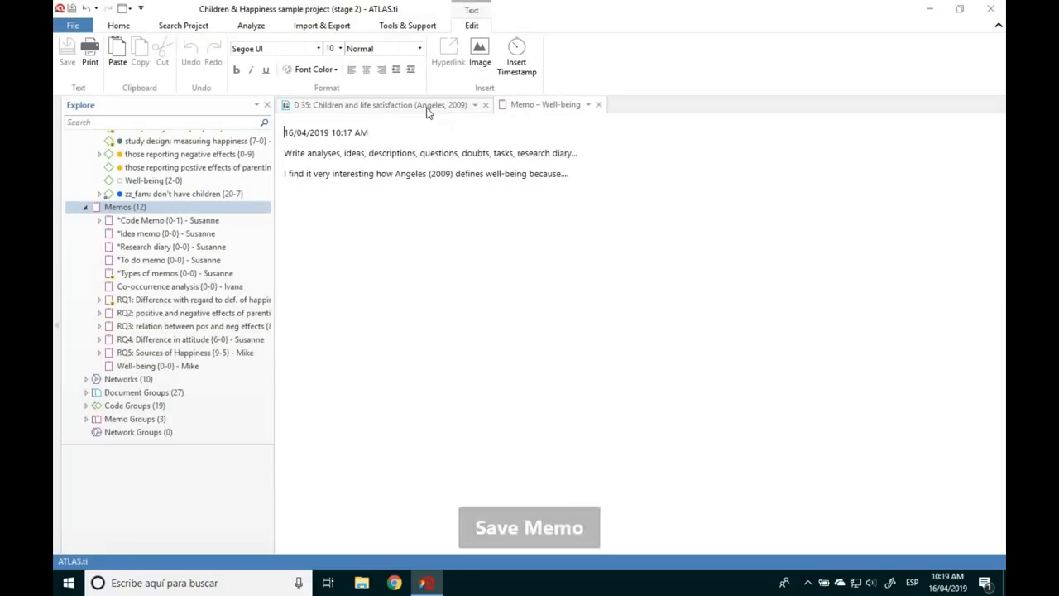
Step: In the Children and life satisfaction article, link the Well-being memo to the quotation beginning "Important as they are"
{"action": "left_click", "coordinate": [430, 105]}
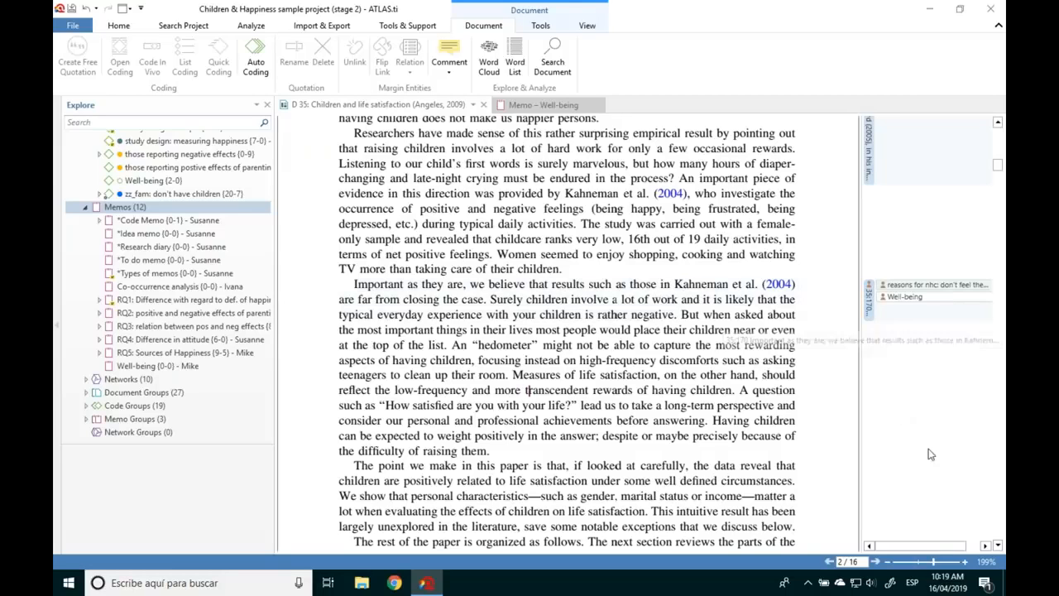
{"action": "left_click", "coordinate": [998, 546]}
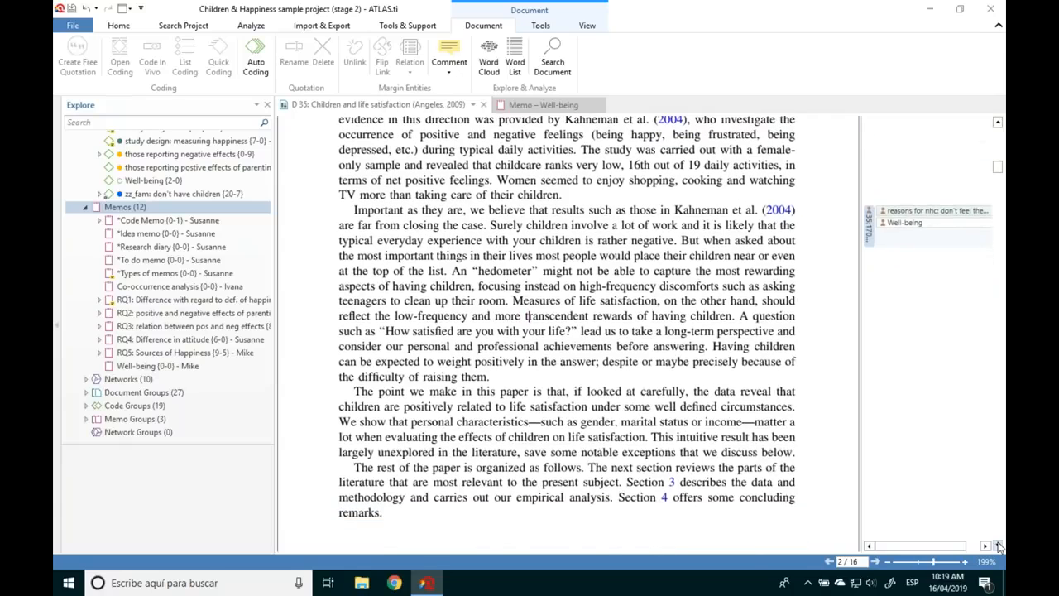
{"action": "left_click", "coordinate": [870, 230]}
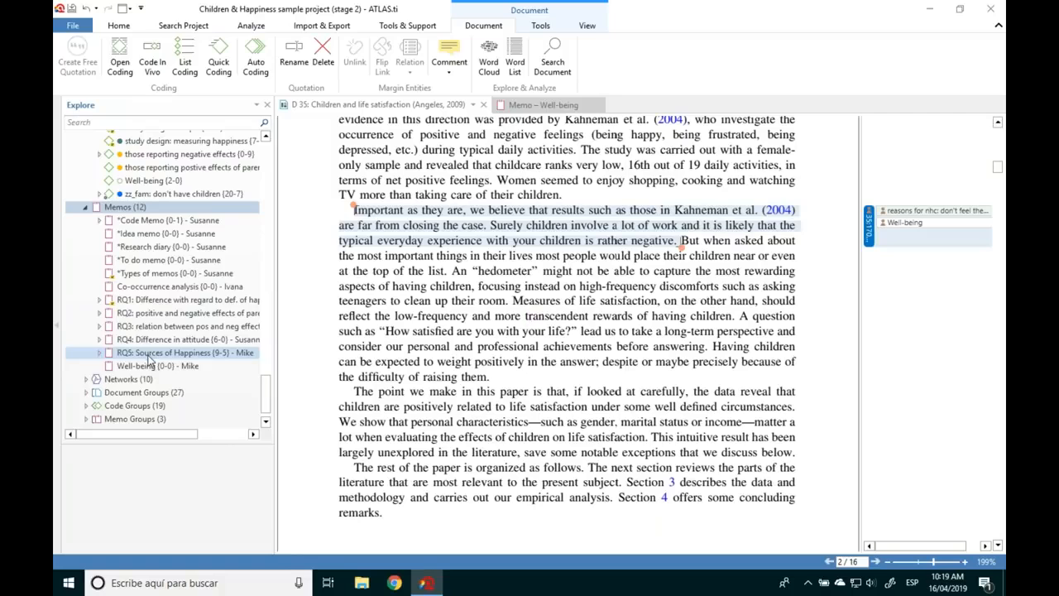
{"action": "left_click_drag", "start_coordinate": [131, 369], "coordinate": [546, 233]}
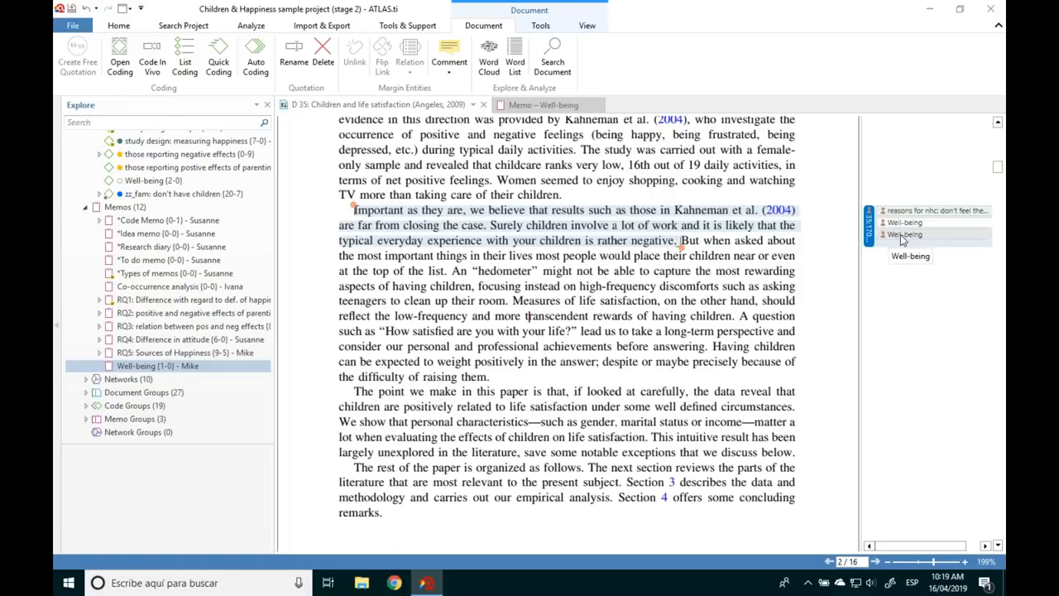
Step: Preview the Well-being memo linked to the quotation, open it in full, and close both open views of the memo
{"action": "left_click", "coordinate": [931, 235]}
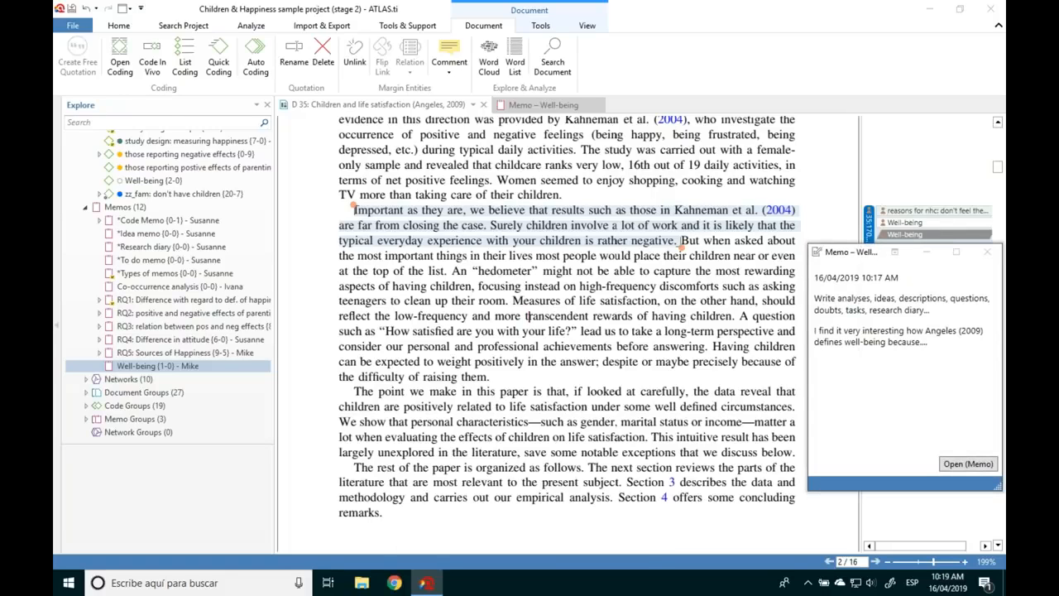
{"action": "left_click_drag", "start_coordinate": [861, 252], "coordinate": [669, 240]}
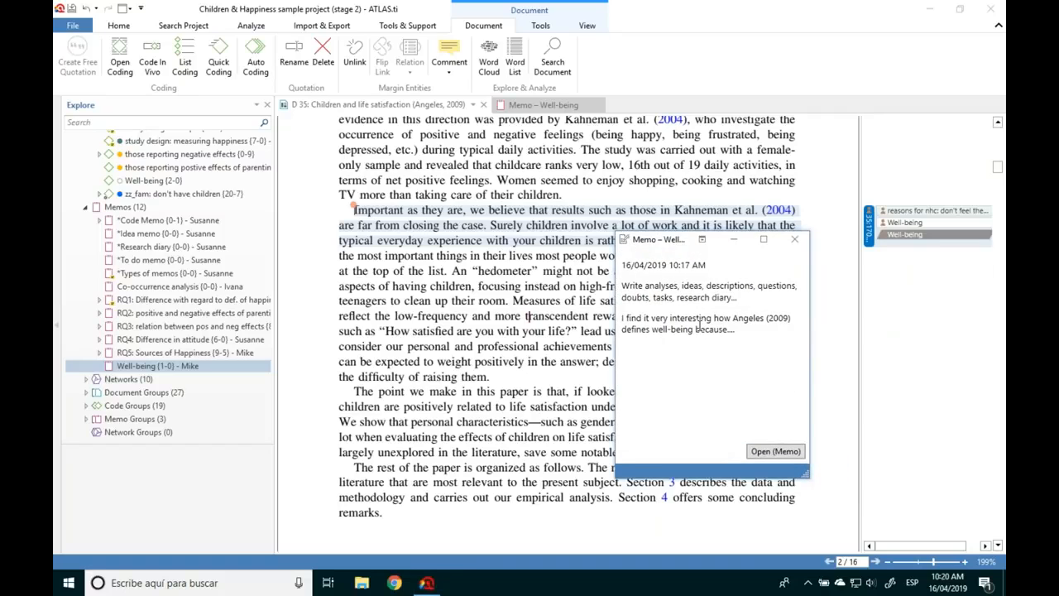
{"action": "left_click", "coordinate": [776, 454]}
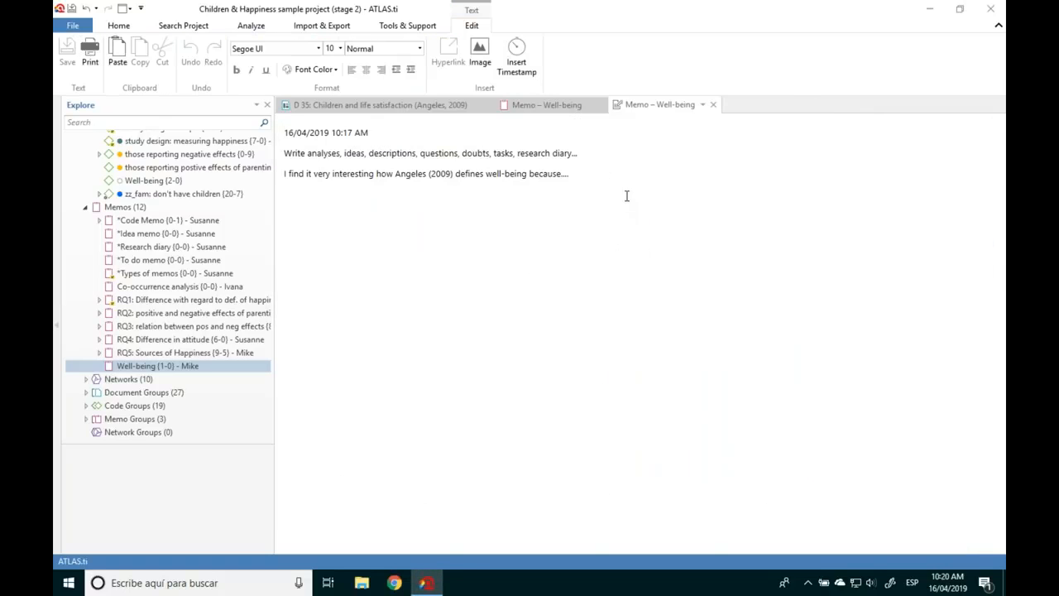
{"action": "left_click", "coordinate": [713, 105]}
{"action": "left_click", "coordinate": [600, 105]}
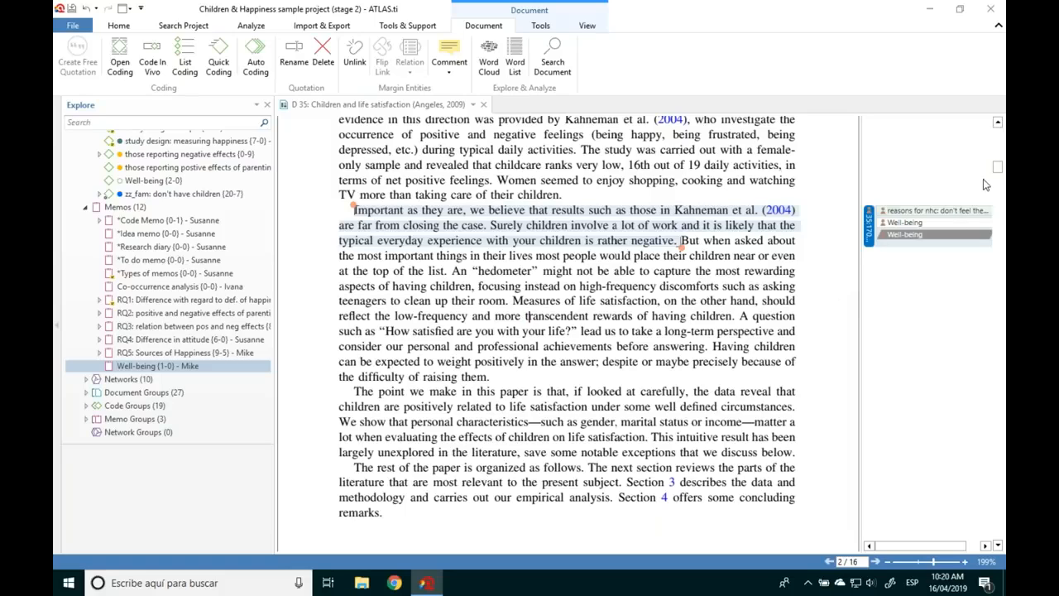
Step: Generate a word cloud of the Children and life satisfaction article and check the frequencies of its most prominent words
{"action": "left_click_drag", "start_coordinate": [999, 171], "coordinate": [998, 137]}
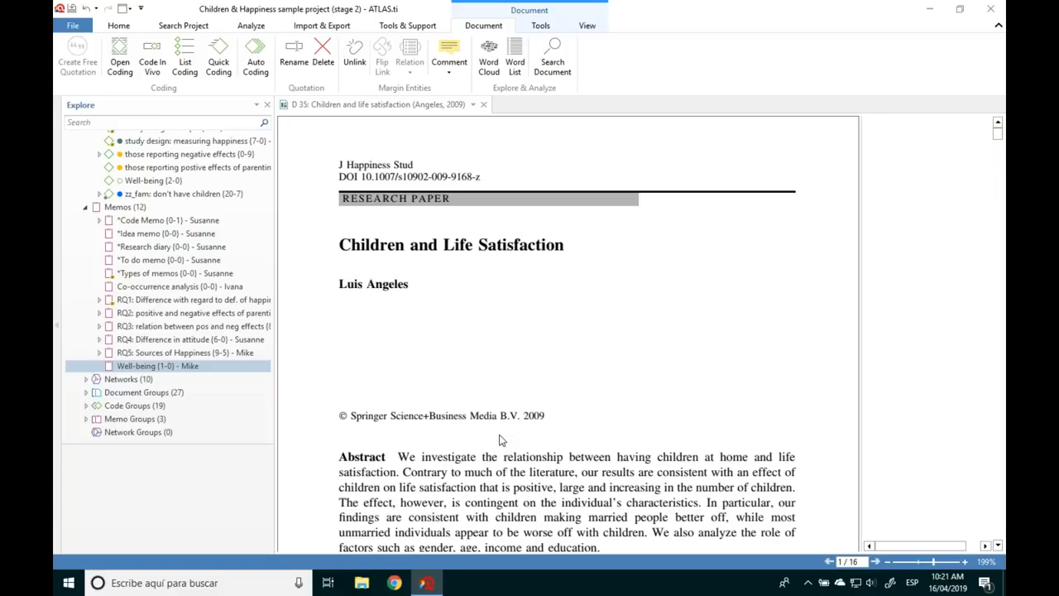
{"action": "left_click", "coordinate": [490, 70]}
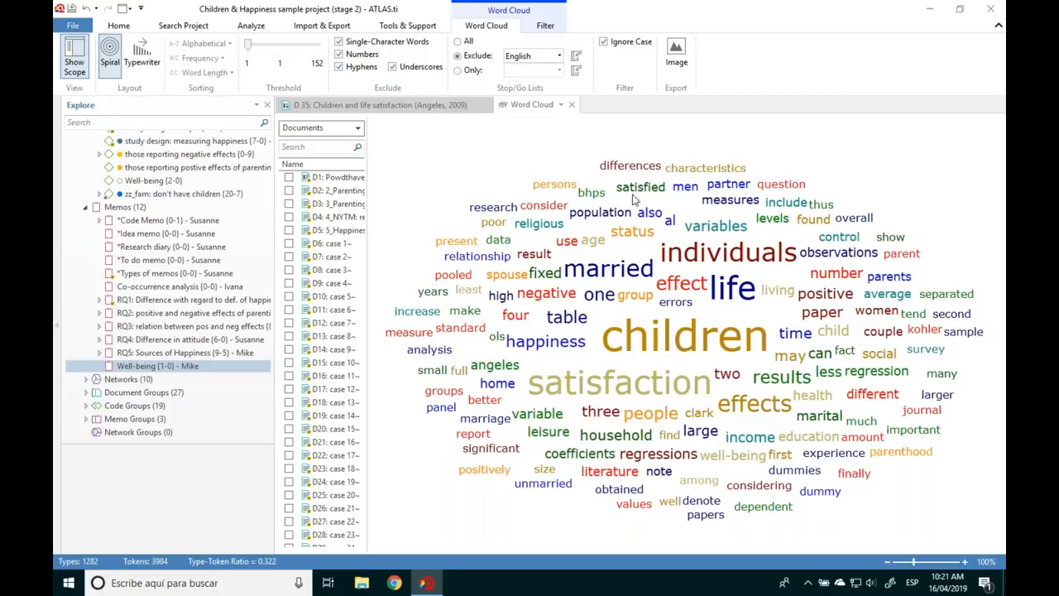
{"action": "mouse_move", "coordinate": [670, 341]}
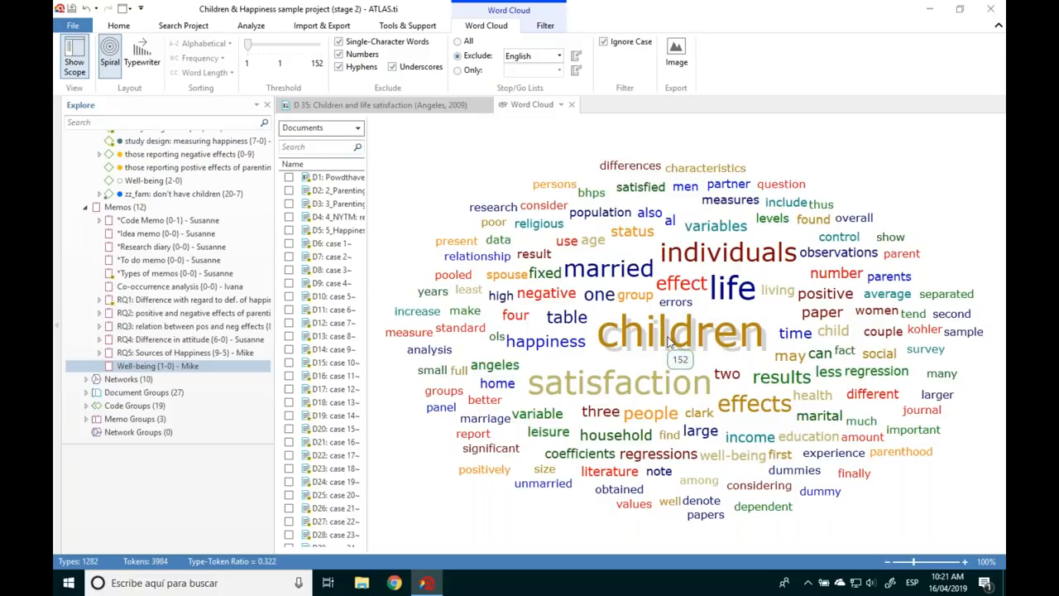
{"action": "mouse_move", "coordinate": [649, 383]}
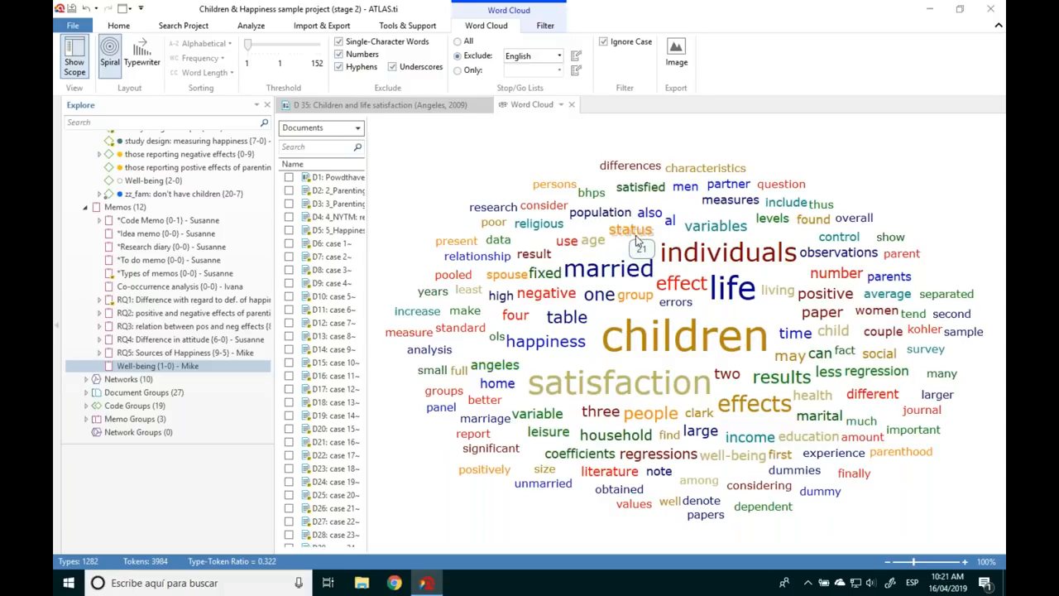
Step: Try the word cloud's Typewriter layout and frequency threshold, check how often "effects" occurs, and close the cloud
{"action": "left_click", "coordinate": [137, 66]}
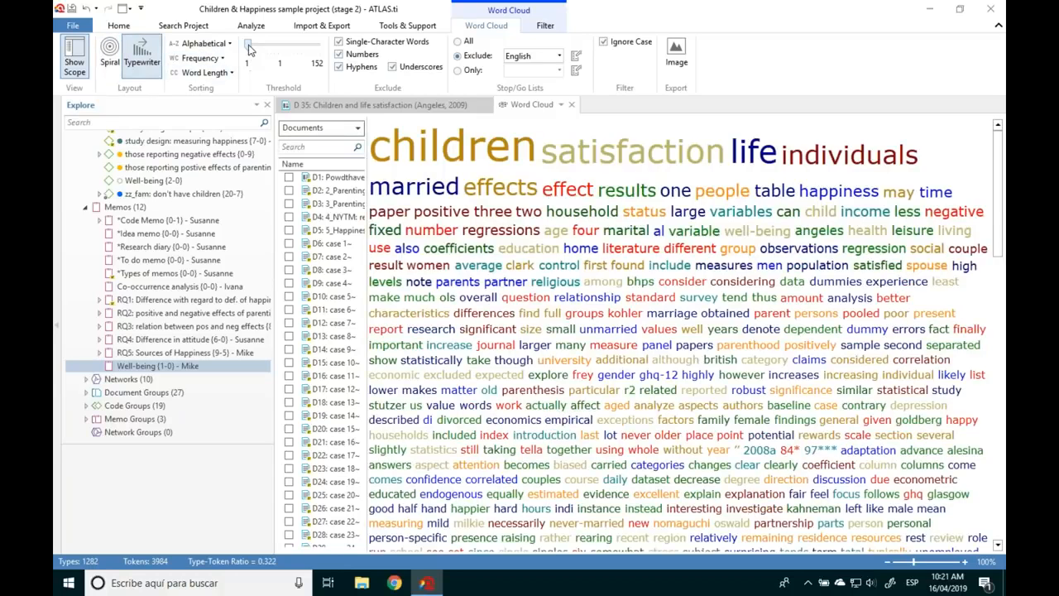
{"action": "mouse_move", "coordinate": [254, 49]}
{"action": "left_mouse_down"}
{"action": "mouse_move", "coordinate": [267, 49]}
{"action": "mouse_move", "coordinate": [244, 48]}
{"action": "left_mouse_up"}
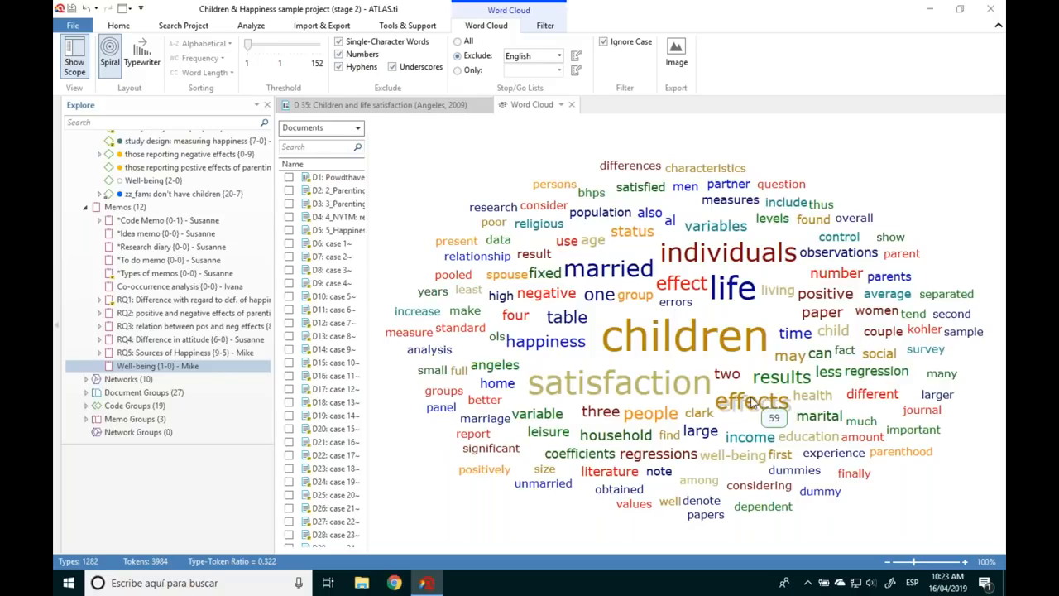
{"action": "mouse_move", "coordinate": [739, 411]}
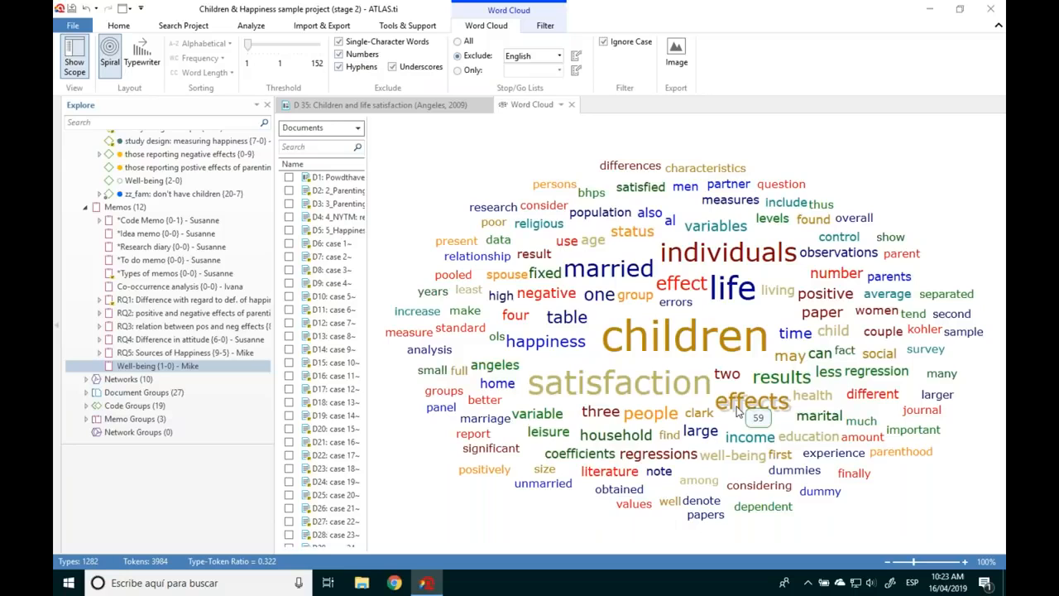
{"action": "left_click", "coordinate": [571, 104]}
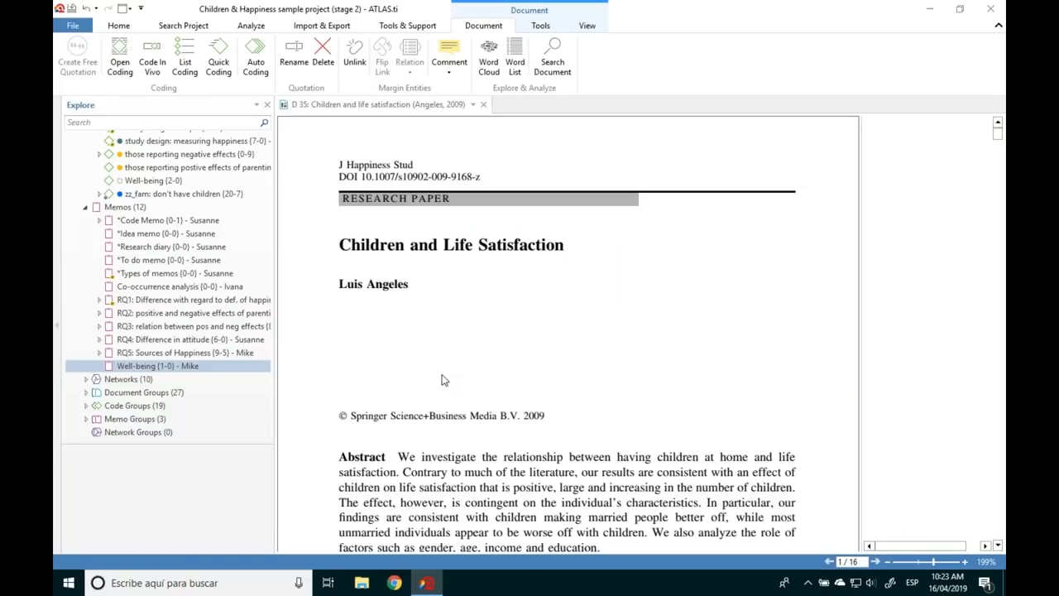
Step: Start Auto Coding for the article with "effect" as the search term
{"action": "left_click", "coordinate": [255, 72]}
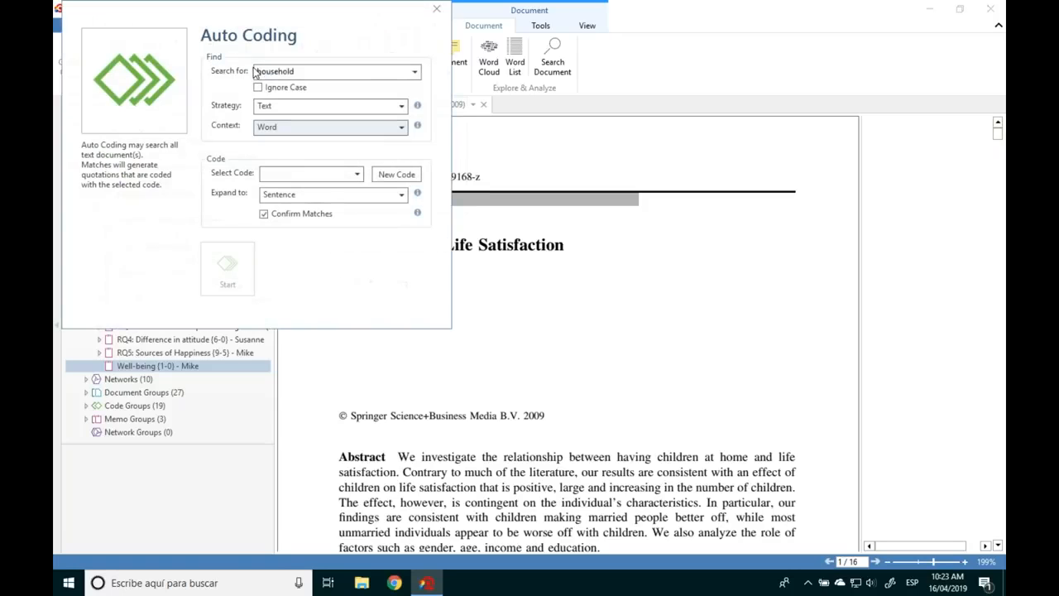
{"action": "type", "text": "ff"}
{"action": "key", "text": "BackSpace"}
{"action": "key", "text": "BackSpace"}
{"action": "type", "text": "effect"}
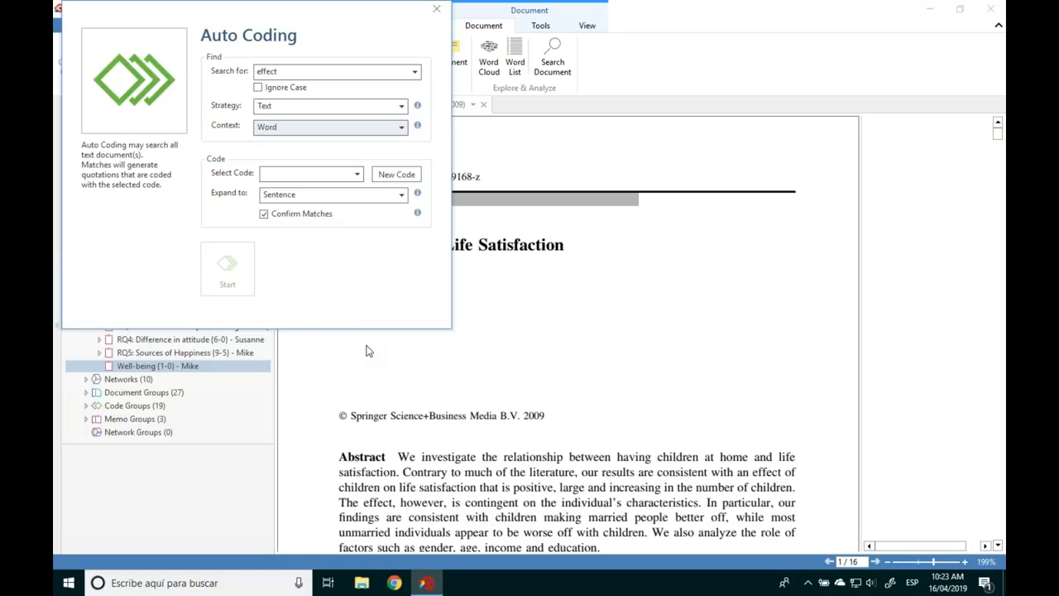
Step: Create a new code named Effects for the matches, expand them to Sentence, and start the auto coding
{"action": "left_click", "coordinate": [352, 174]}
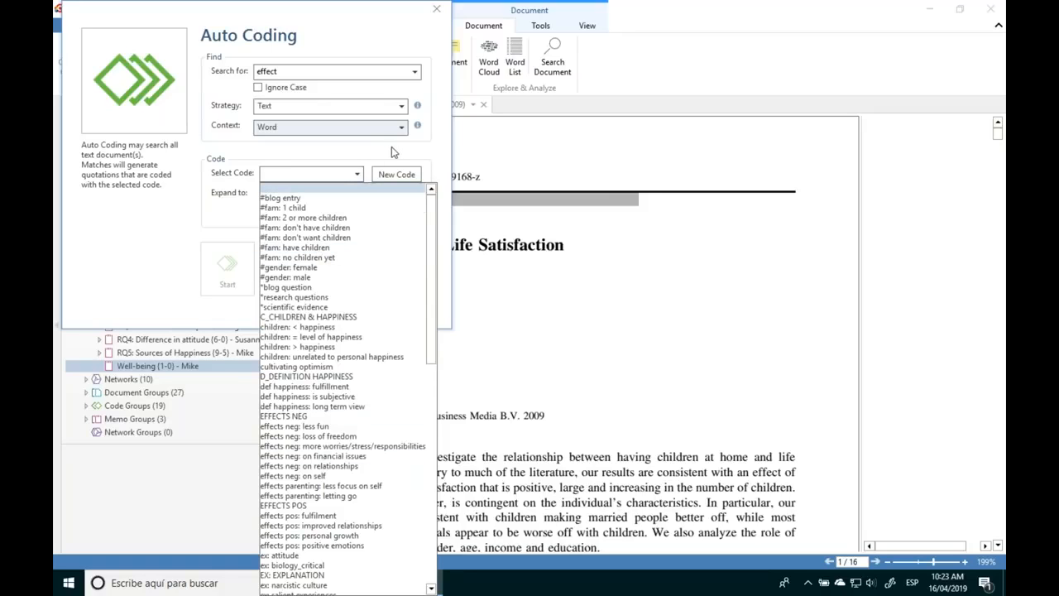
{"action": "left_click", "coordinate": [396, 169]}
{"action": "left_click", "coordinate": [394, 175]}
{"action": "type", "text": "Effects"}
{"action": "key", "text": "Return"}
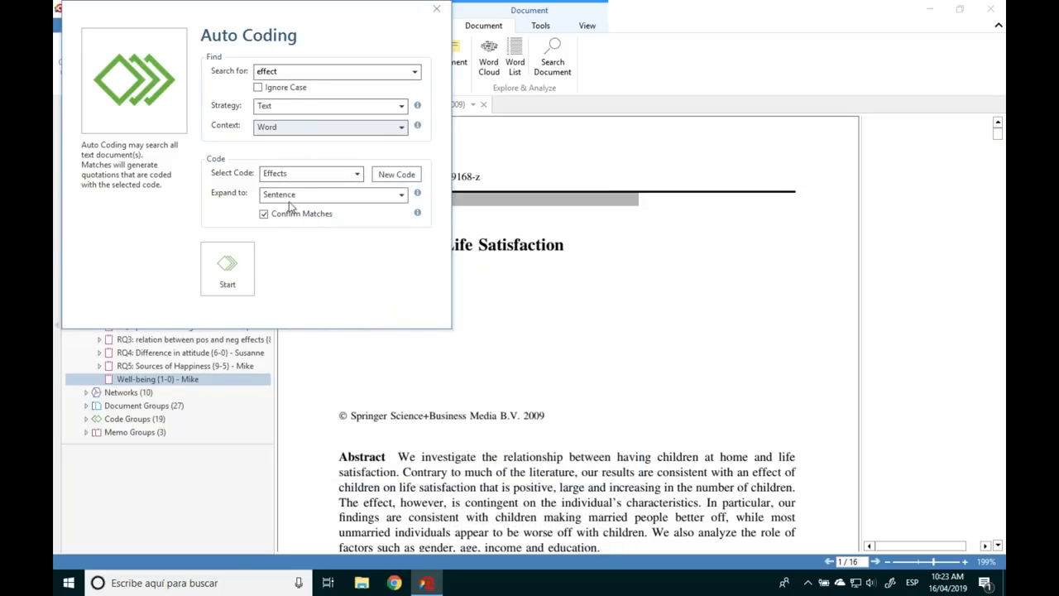
{"action": "left_click", "coordinate": [403, 195]}
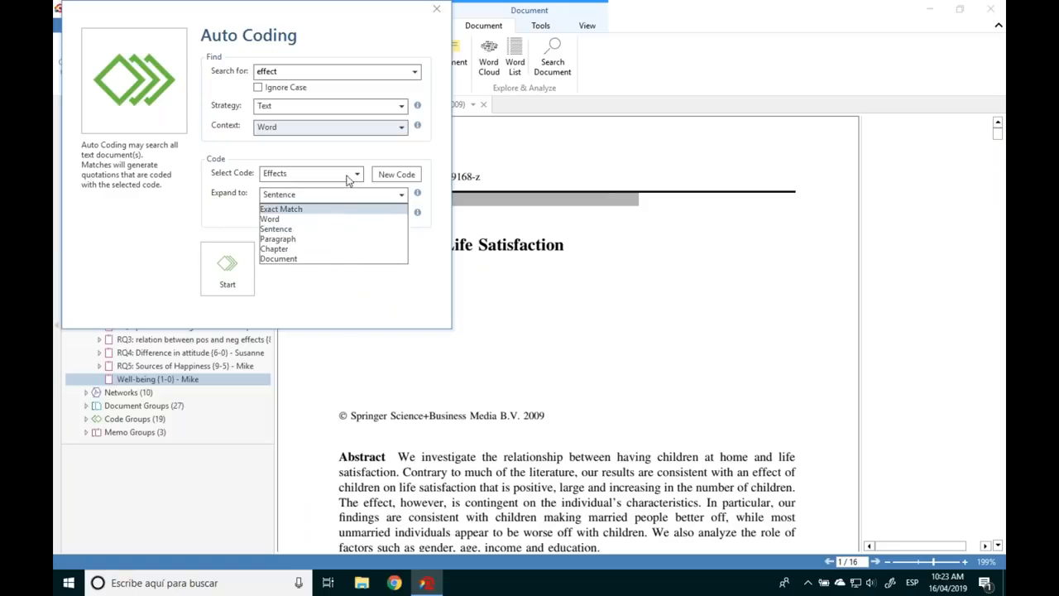
{"action": "left_click", "coordinate": [290, 230]}
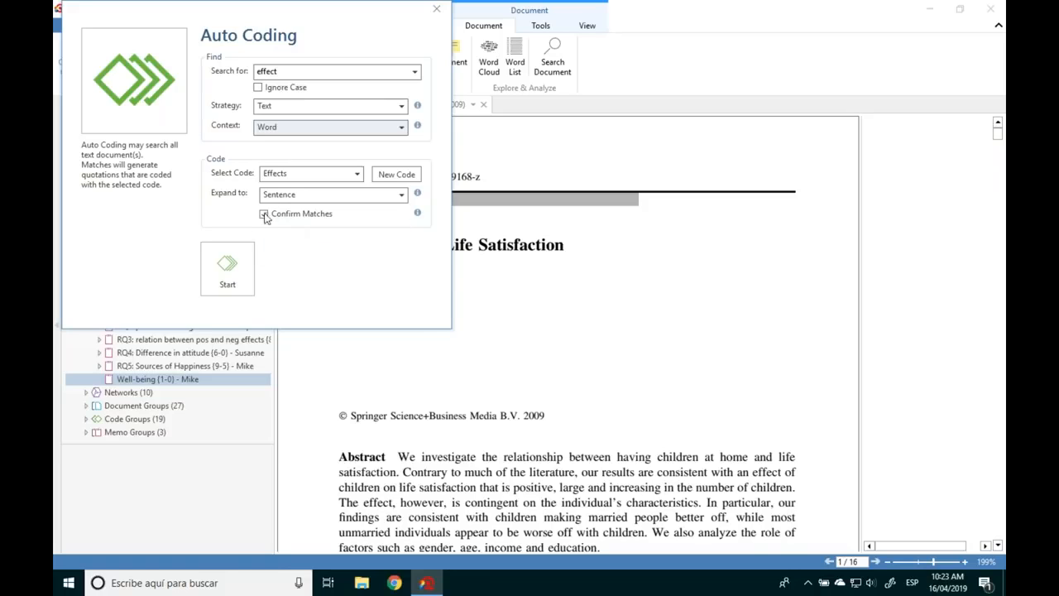
{"action": "left_click", "coordinate": [226, 268]}
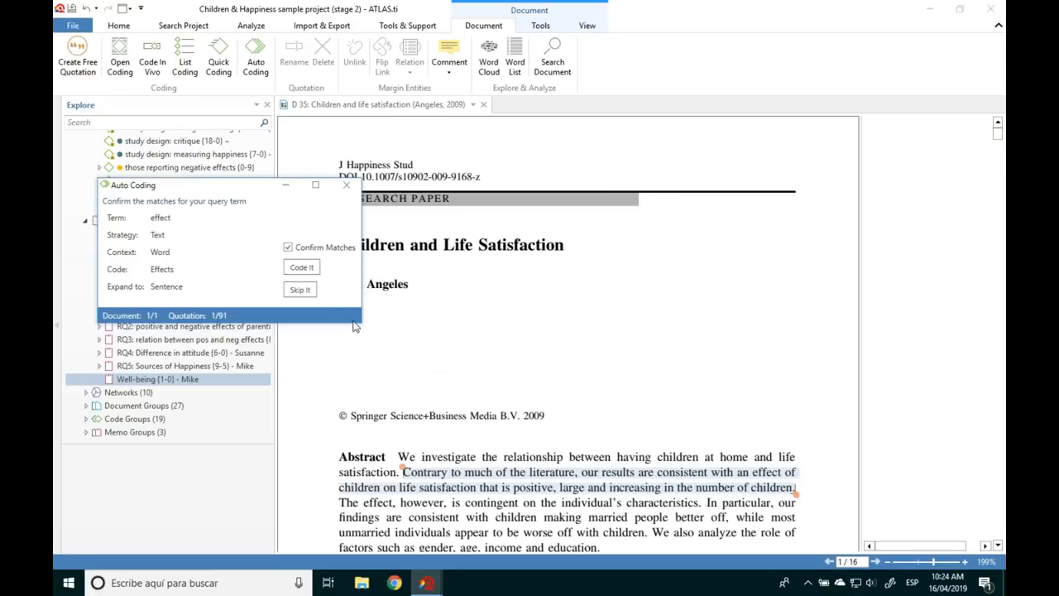
Step: Skip the first two auto-coding matches and code the third and fourth with Effects, moving the dialog off the article text
{"action": "left_click", "coordinate": [301, 291]}
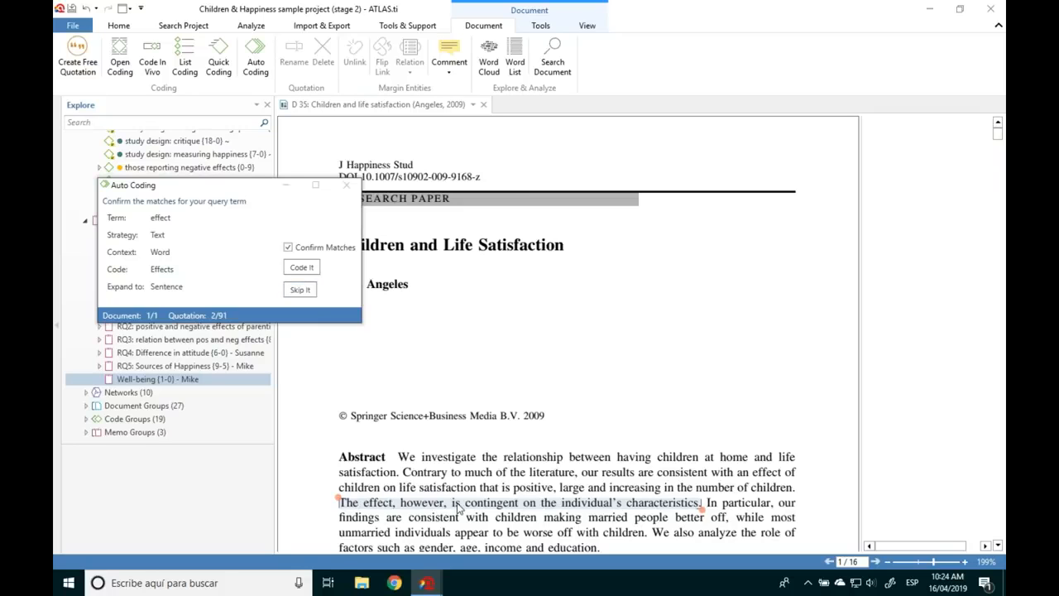
{"action": "left_click", "coordinate": [306, 294]}
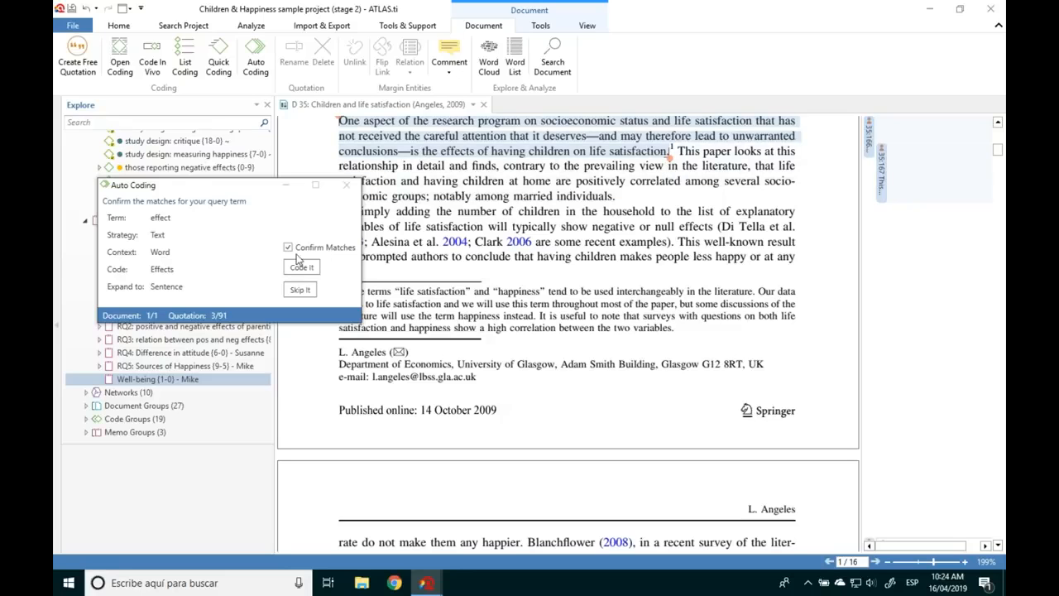
{"action": "left_click", "coordinate": [301, 268]}
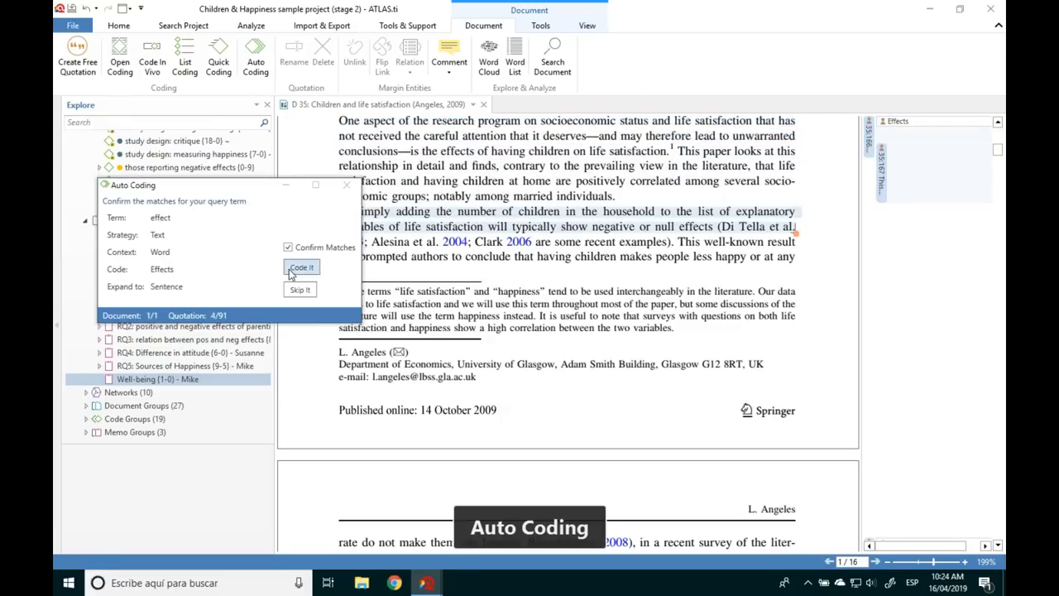
{"action": "left_click_drag", "start_coordinate": [253, 183], "coordinate": [239, 216]}
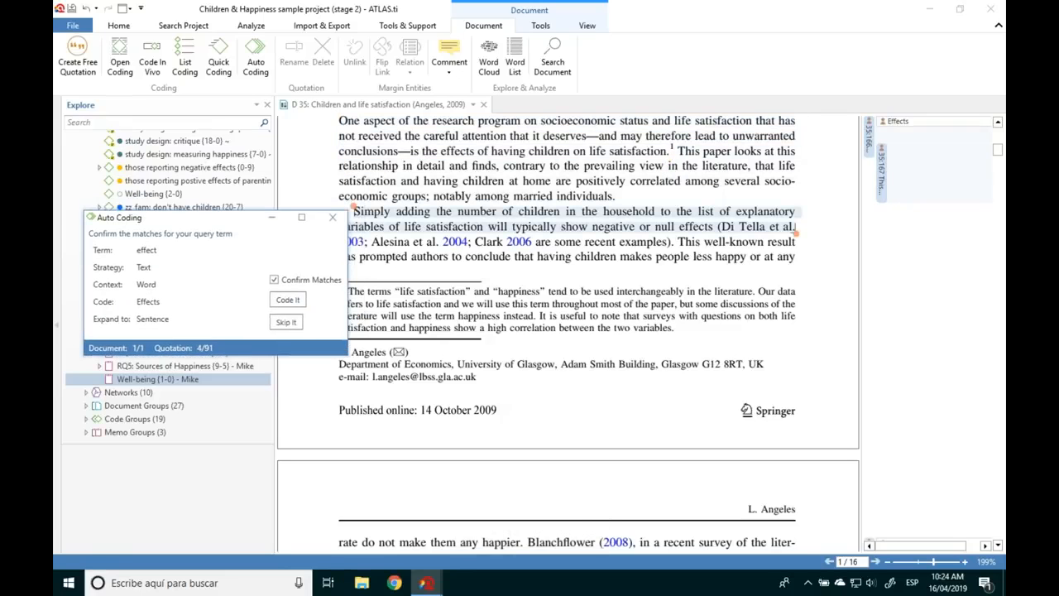
{"action": "left_click", "coordinate": [300, 301]}
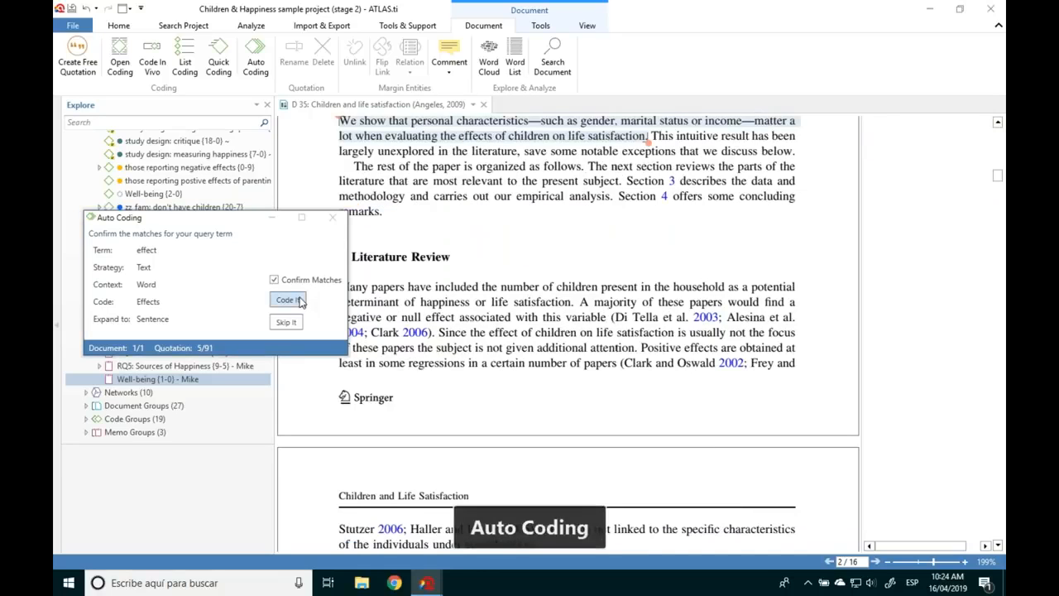
Step: Code the fifth, seventh and ninth matches with Effects and skip the sixth and eighth
{"action": "left_click", "coordinate": [301, 301]}
{"action": "left_click", "coordinate": [288, 323]}
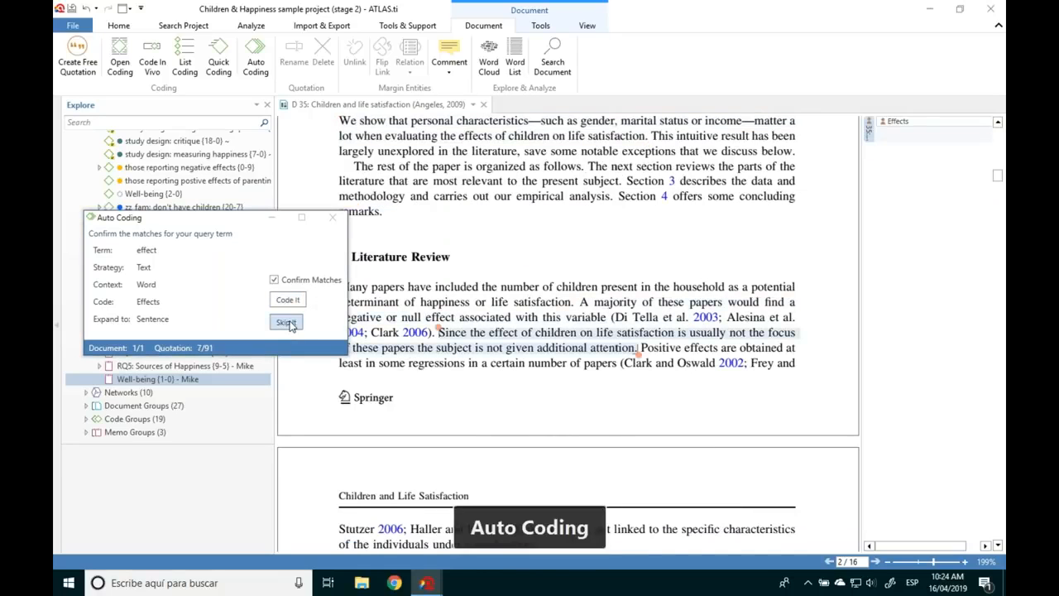
{"action": "left_click", "coordinate": [288, 301]}
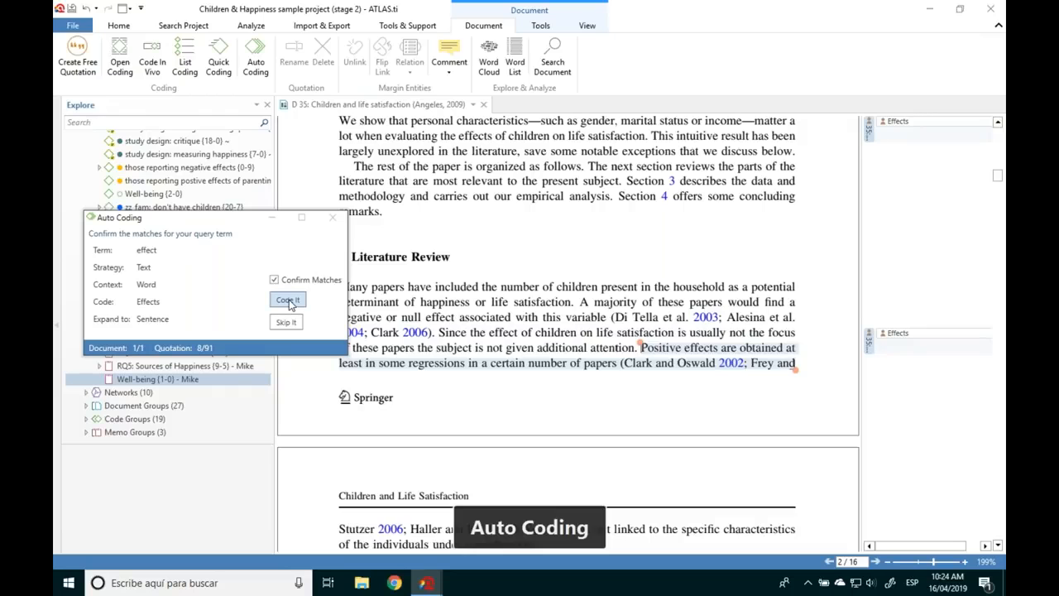
{"action": "left_click", "coordinate": [287, 323]}
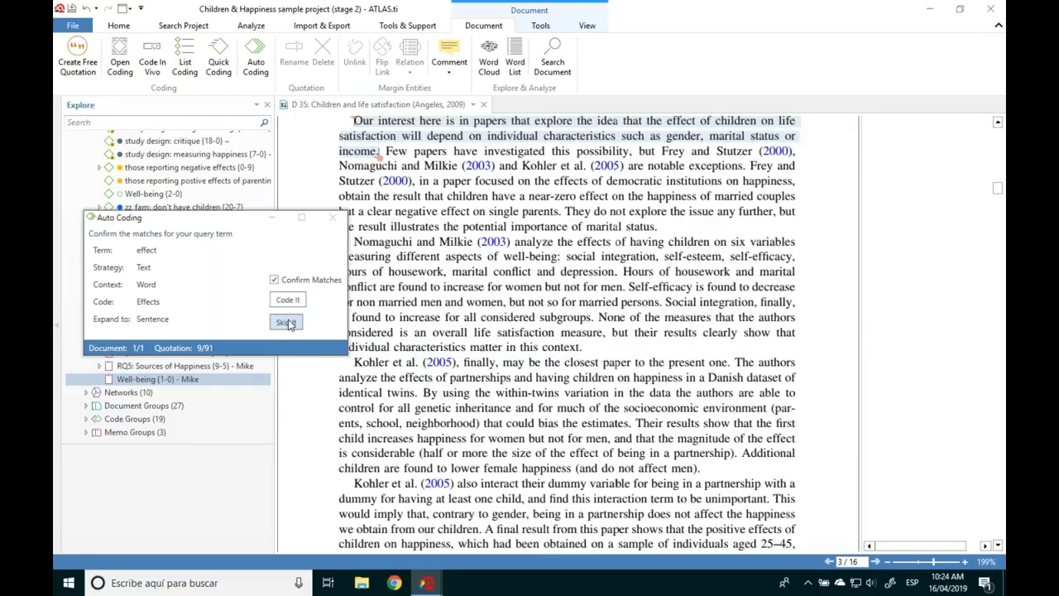
{"action": "left_click", "coordinate": [288, 303]}
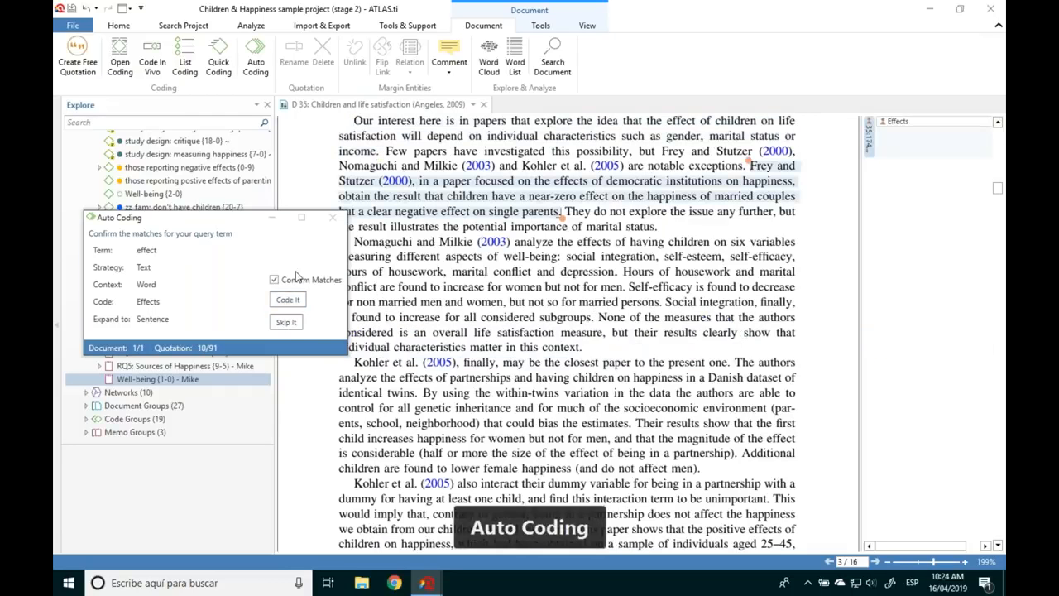
Step: Turn off match confirmation and code all remaining matches with Effects
{"action": "left_click", "coordinate": [282, 283]}
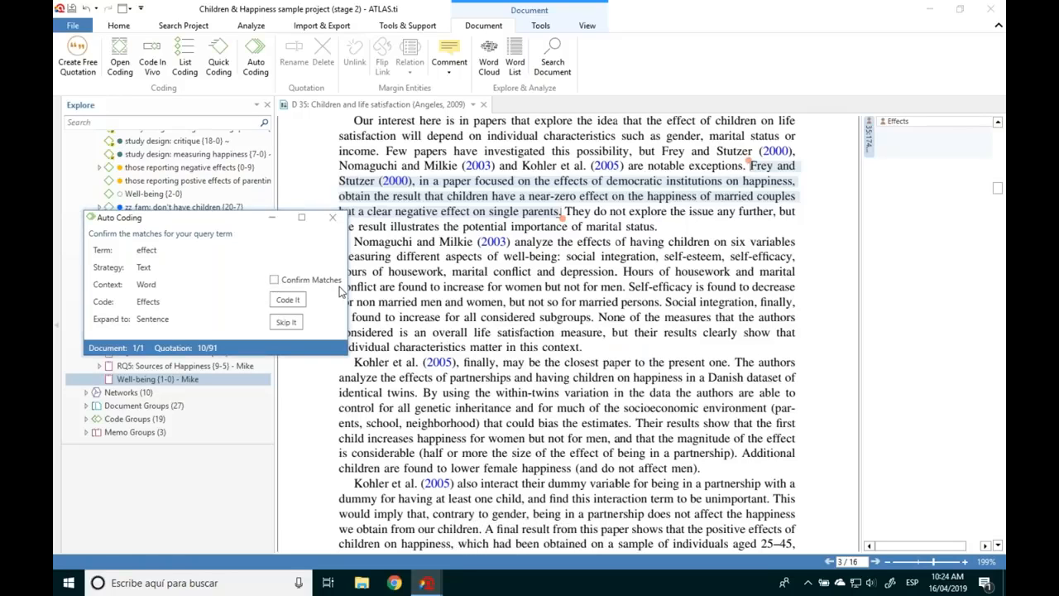
{"action": "left_click", "coordinate": [286, 301]}
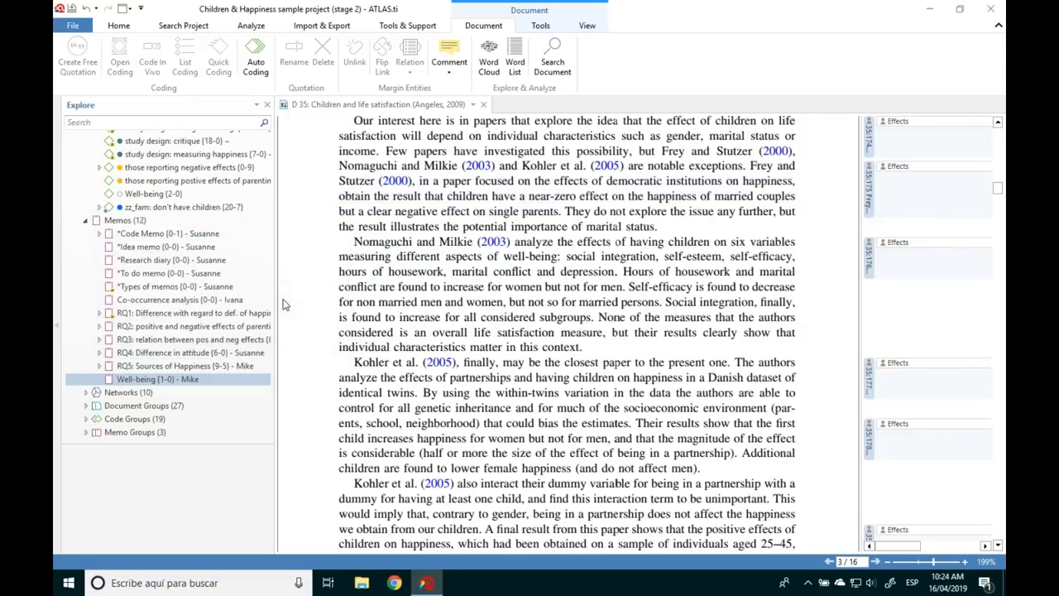
{"action": "key", "text": "super+Tab"}
{"action": "left_click", "coordinate": [347, 180]}
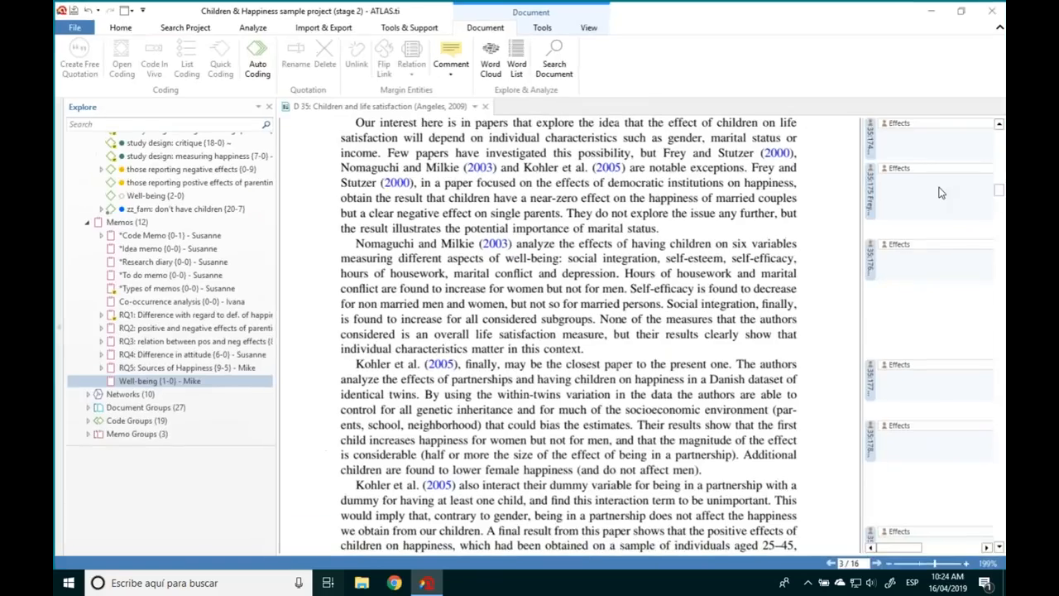
Step: Link the Well-being memo and the code "effects pos: personal growth" to the page 5 Effects quotation beginning "As it stands, though"
{"action": "scroll", "coordinate": [871, 182], "scroll_direction": "down", "scroll_amount": 3}
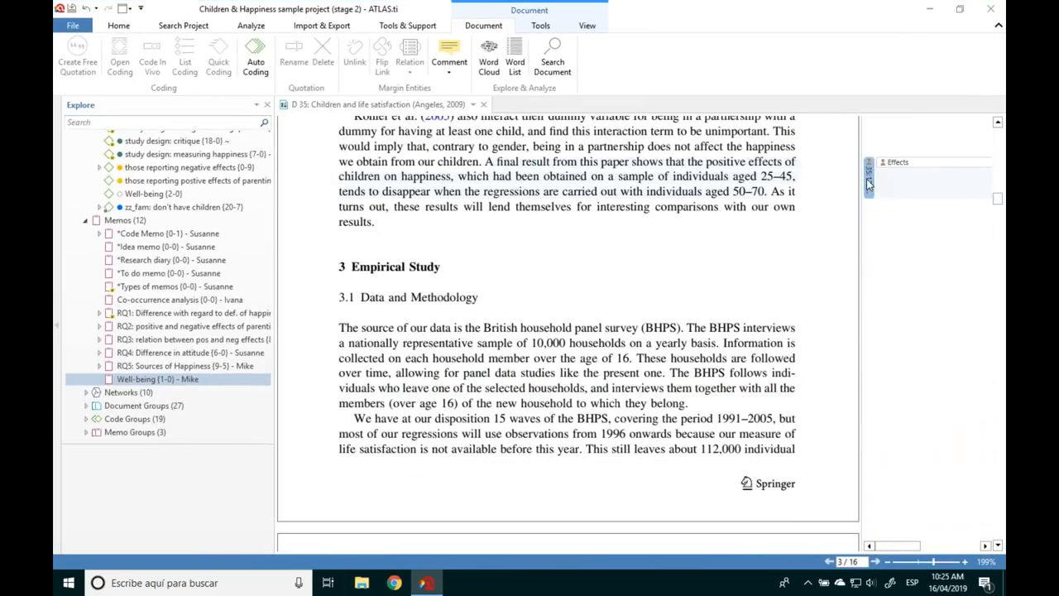
{"action": "left_click", "coordinate": [870, 182]}
{"action": "left_click", "coordinate": [997, 212]}
{"action": "left_click_drag", "start_coordinate": [997, 213], "coordinate": [997, 250]}
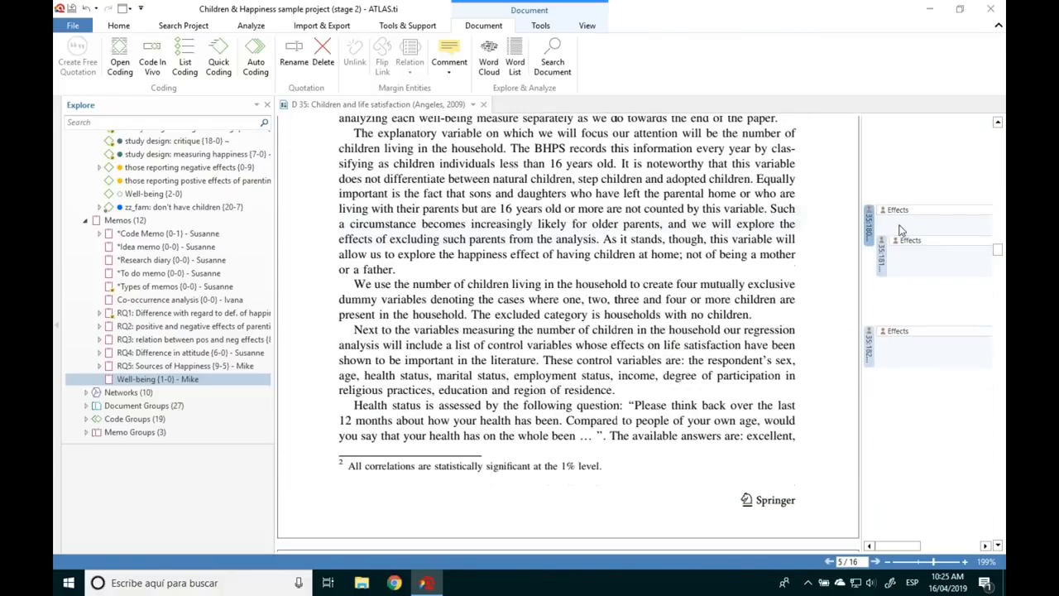
{"action": "left_click", "coordinate": [882, 258]}
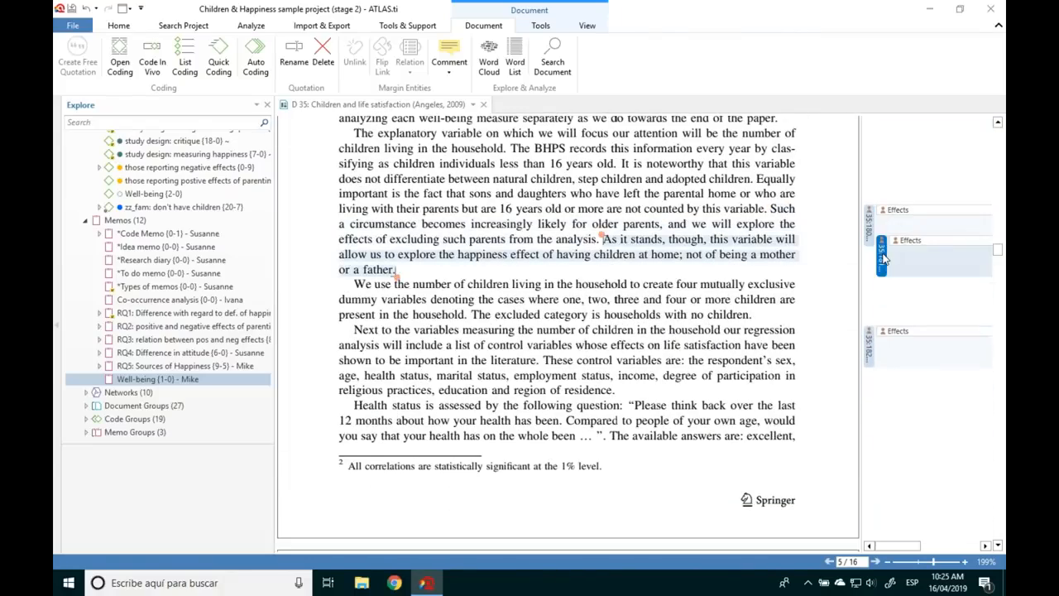
{"action": "left_click_drag", "start_coordinate": [160, 381], "coordinate": [885, 257]}
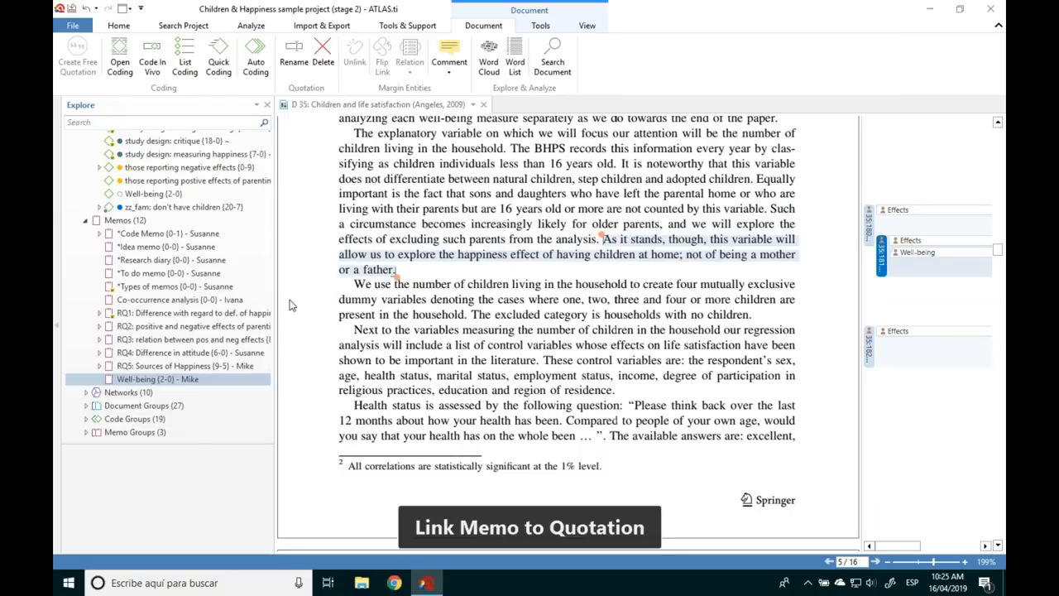
{"action": "left_click_drag", "start_coordinate": [266, 389], "coordinate": [264, 284]}
{"action": "left_click_drag", "start_coordinate": [175, 226], "coordinate": [884, 263]}
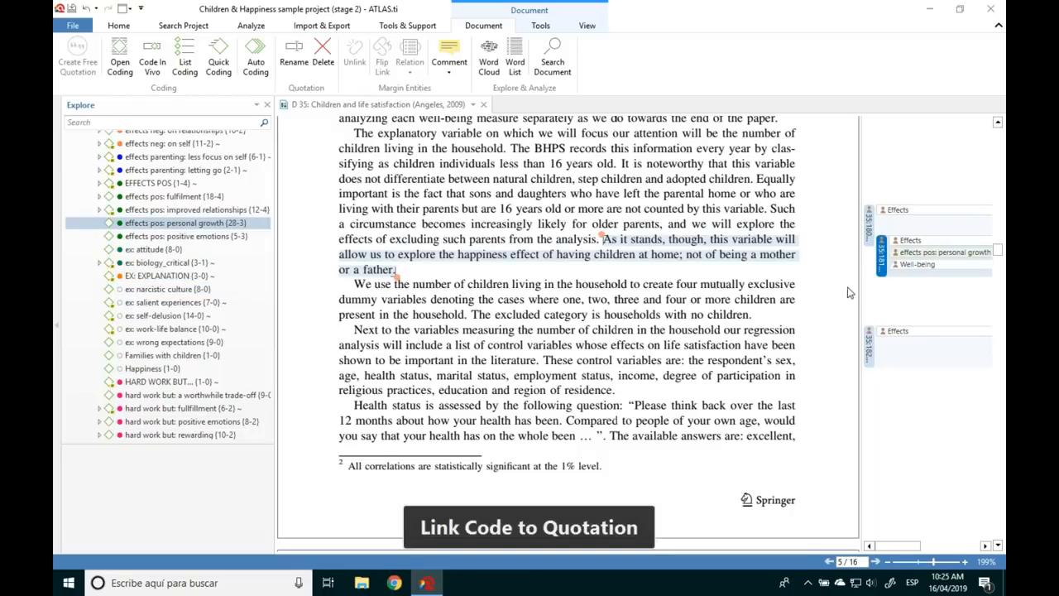
Step: Delete the quotation beginning "Such a circumstance" and extend the following quotation's start back to "It is noteworthy that this variable"
{"action": "right_click", "coordinate": [868, 222]}
{"action": "left_click", "coordinate": [901, 312]}
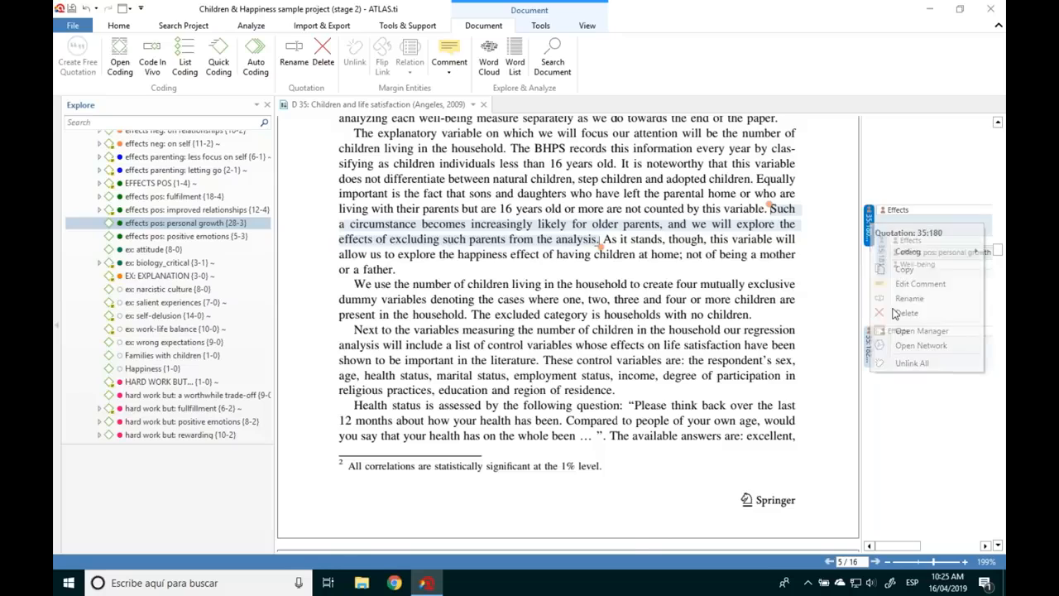
{"action": "left_click_drag", "start_coordinate": [602, 238], "coordinate": [621, 163]}
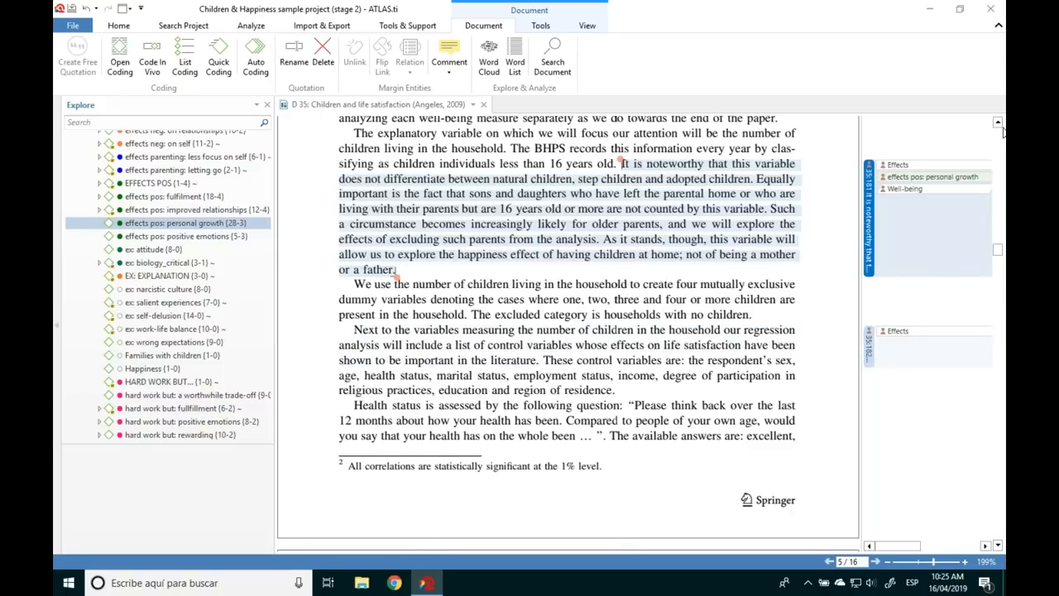
Step: Examine the Effects quotation about control variables and the pages around it, and return to the article's first page
{"action": "left_click", "coordinate": [998, 546]}
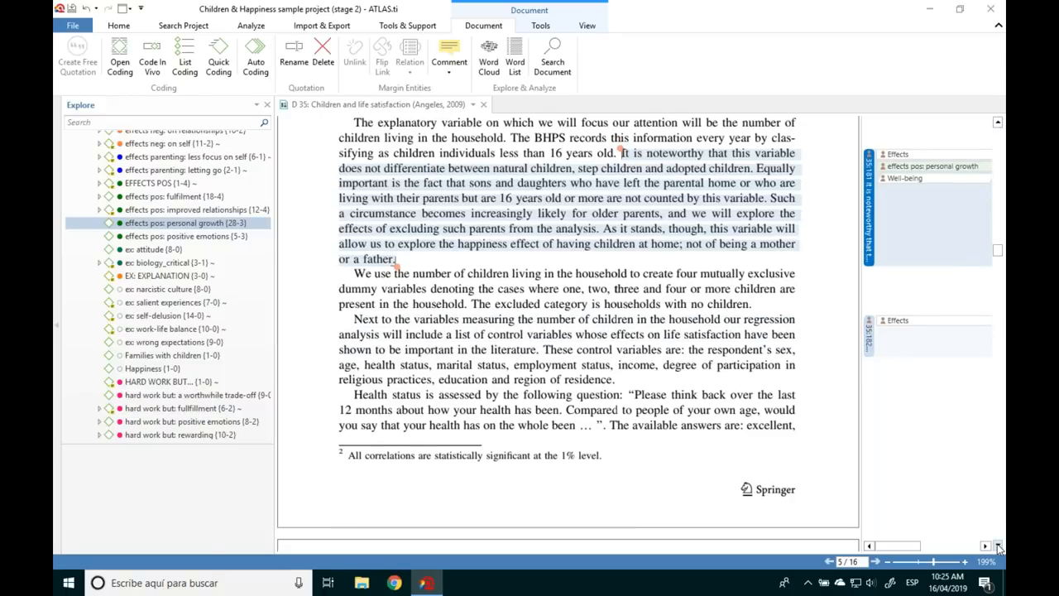
{"action": "left_click", "coordinate": [869, 340]}
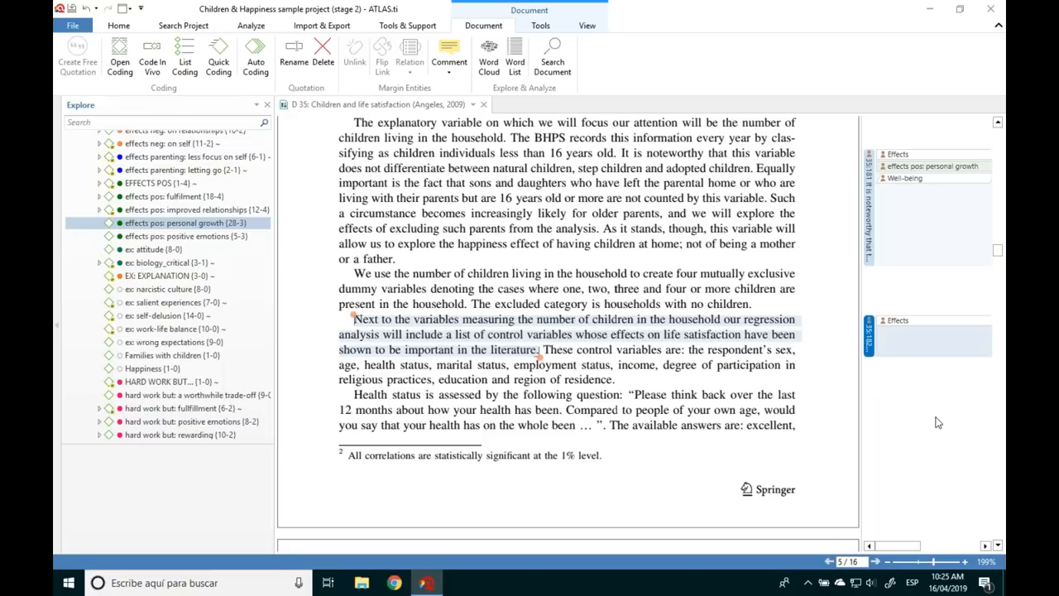
{"action": "left_click", "coordinate": [999, 547]}
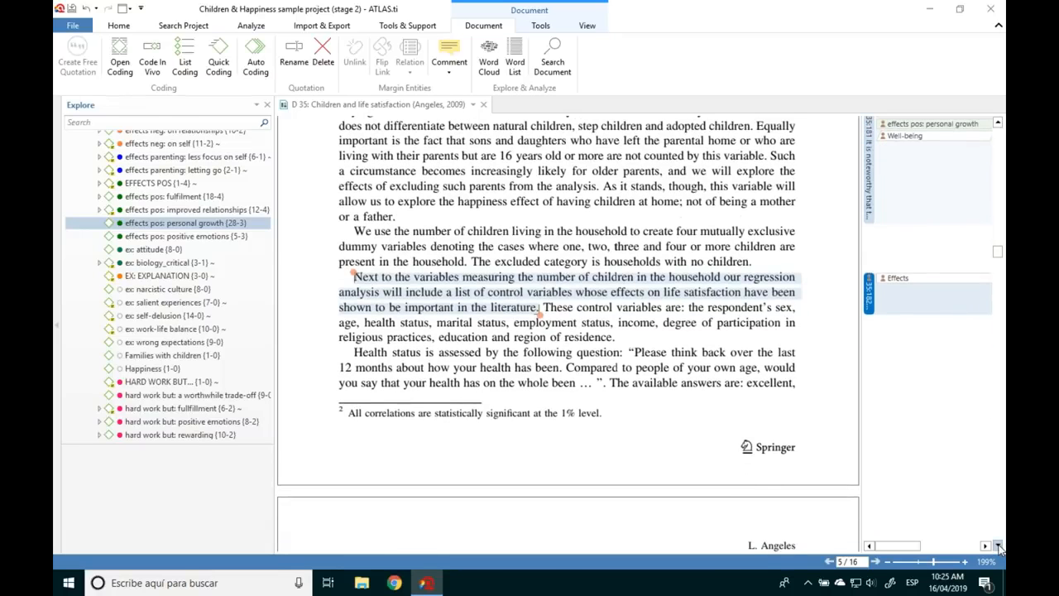
{"action": "left_click", "coordinate": [999, 546]}
{"action": "left_click", "coordinate": [999, 546]}
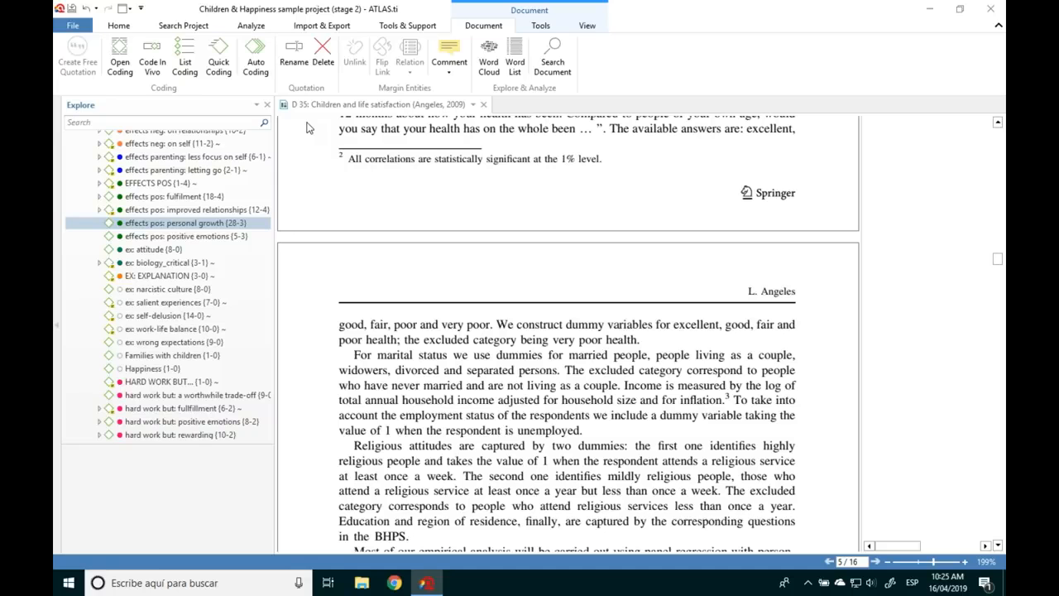
{"action": "left_click", "coordinate": [997, 122]}
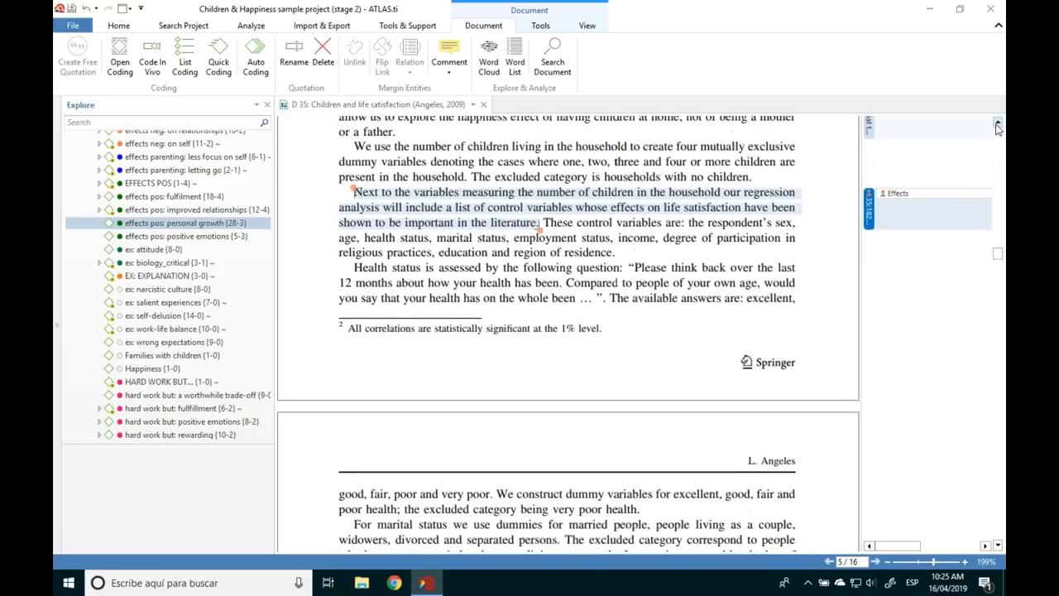
{"action": "left_click", "coordinate": [998, 122]}
{"action": "left_click", "coordinate": [997, 122]}
{"action": "left_click", "coordinate": [997, 122]}
{"action": "left_click_drag", "start_coordinate": [997, 239], "coordinate": [997, 128]}
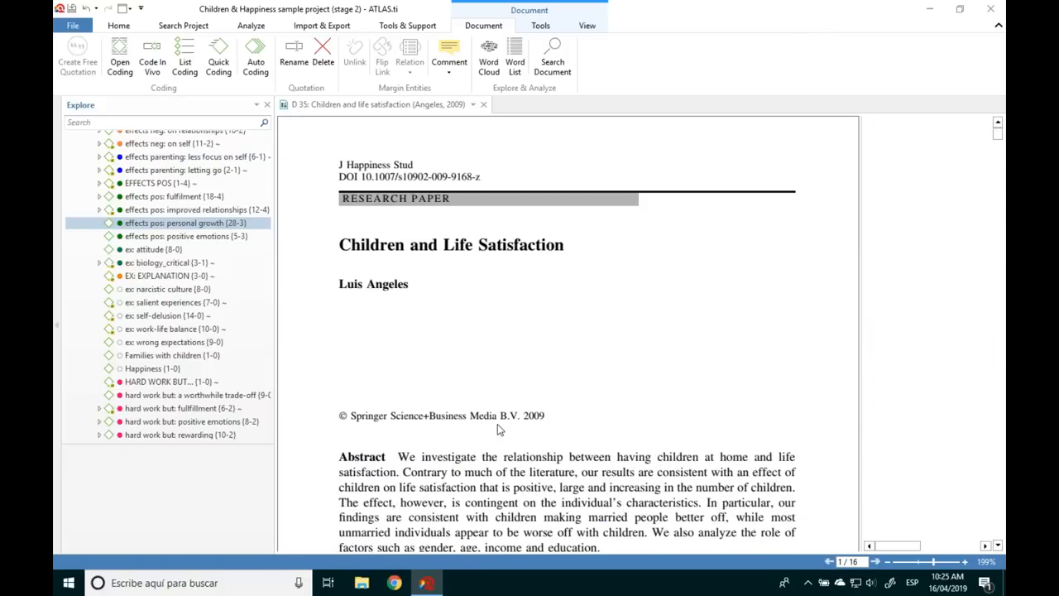
Step: Close the article, open the video document D 32: Raising Children Off-Grid, and widen its video preview
{"action": "left_click", "coordinate": [484, 104]}
{"action": "left_click_drag", "start_coordinate": [263, 327], "coordinate": [253, 204]}
{"action": "double_click", "coordinate": [178, 266]}
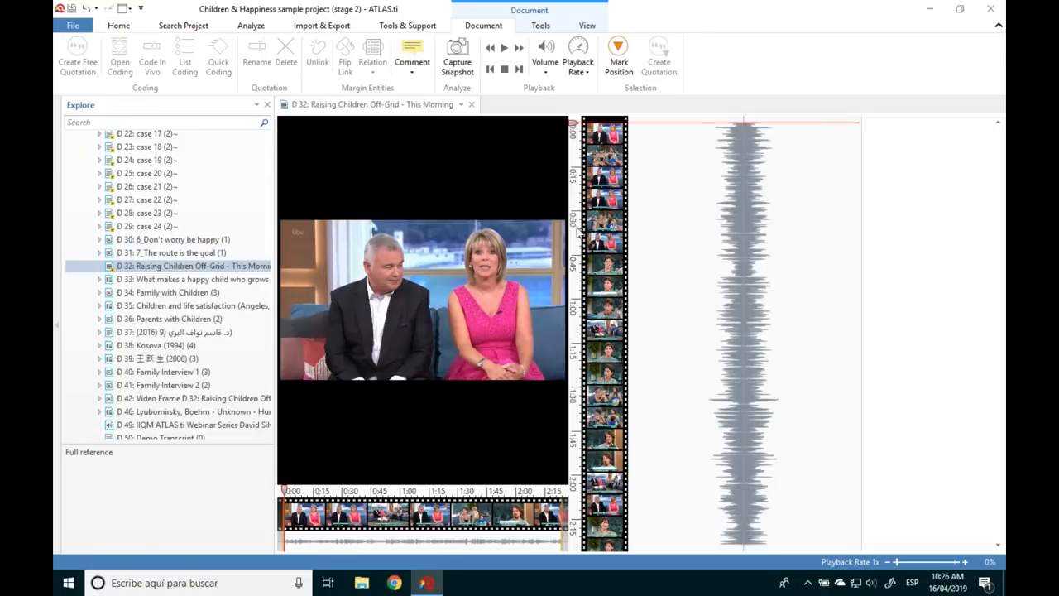
{"action": "left_click_drag", "start_coordinate": [572, 234], "coordinate": [783, 234]}
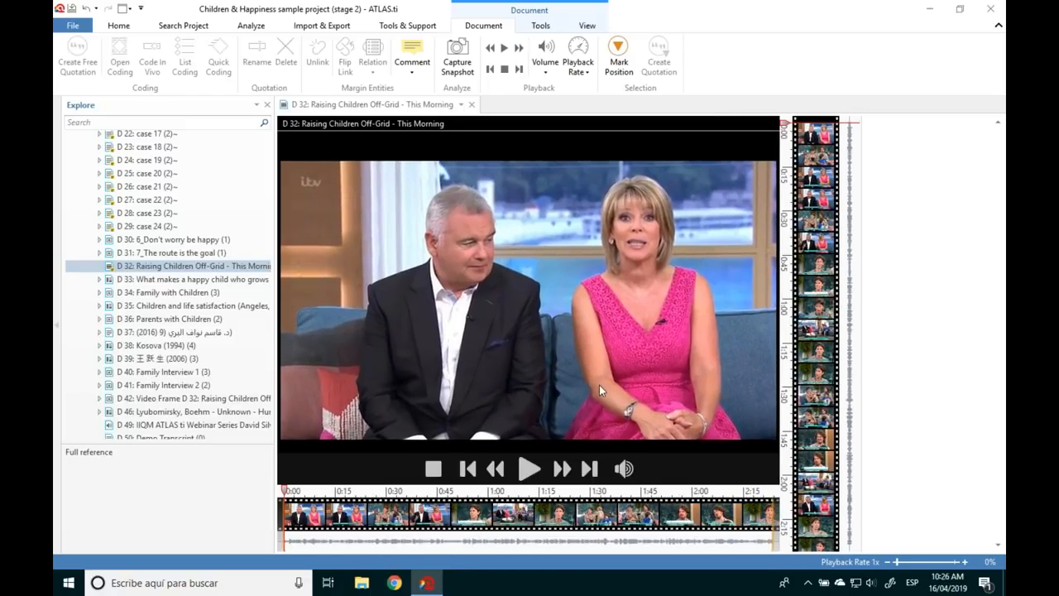
Step: Play the video briefly and look at its volume and playback rate controls
{"action": "left_click", "coordinate": [528, 468]}
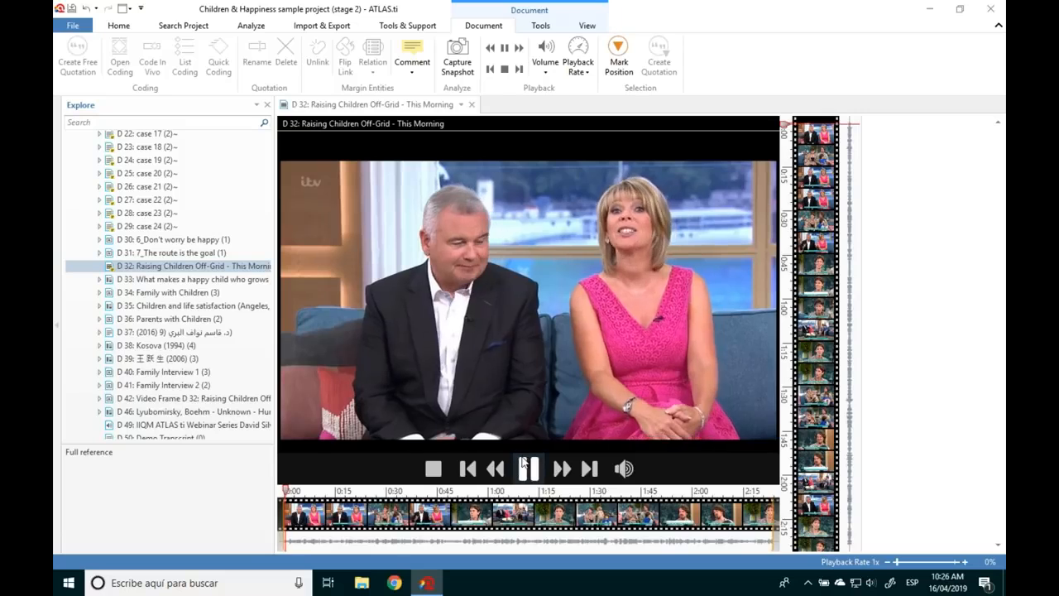
{"action": "left_click", "coordinate": [527, 468]}
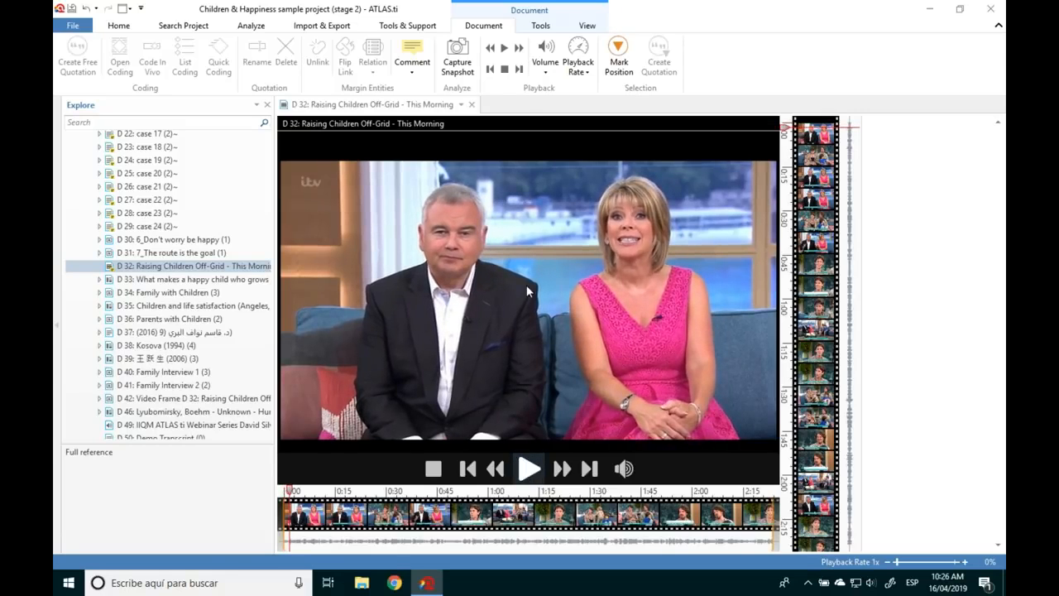
{"action": "left_click", "coordinate": [545, 66]}
{"action": "left_click", "coordinate": [578, 73]}
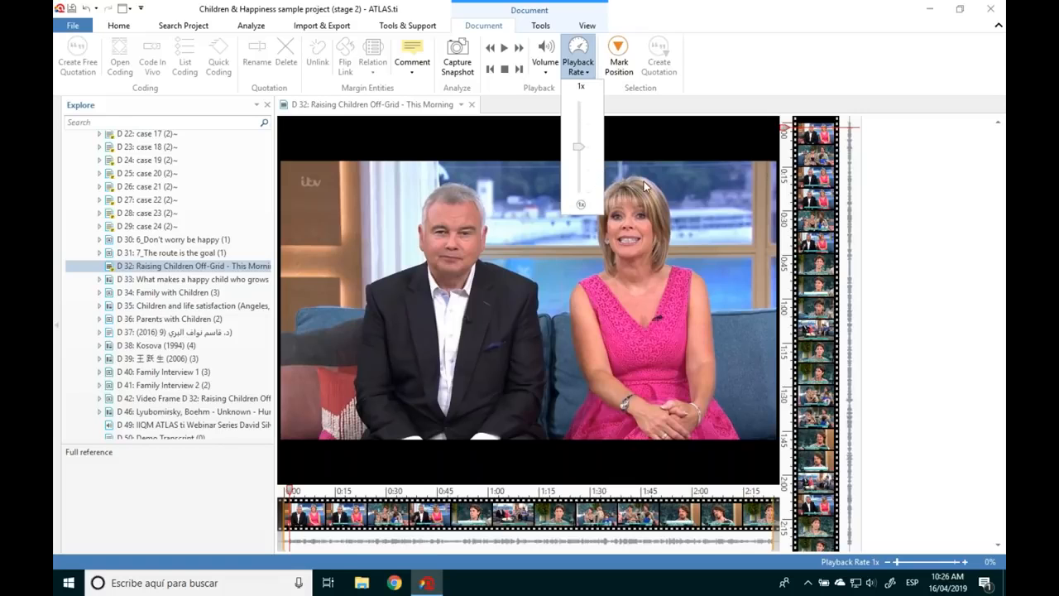
{"action": "left_click", "coordinate": [530, 469]}
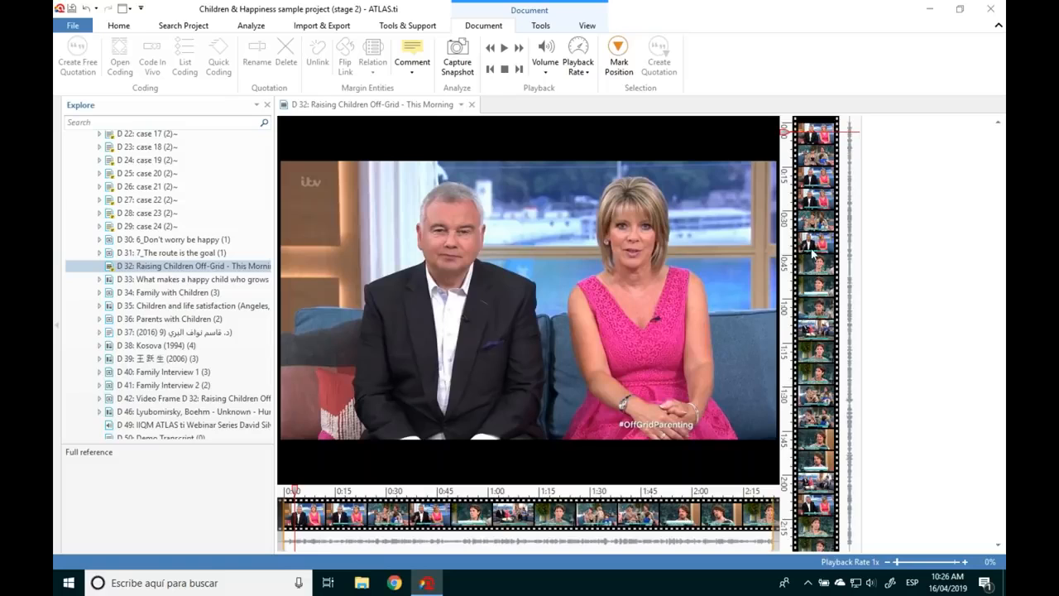
Step: Create a video quotation spanning about 0:18 to 0:43 on the timeline and preview its playback
{"action": "left_click_drag", "start_coordinate": [820, 176], "coordinate": [824, 249]}
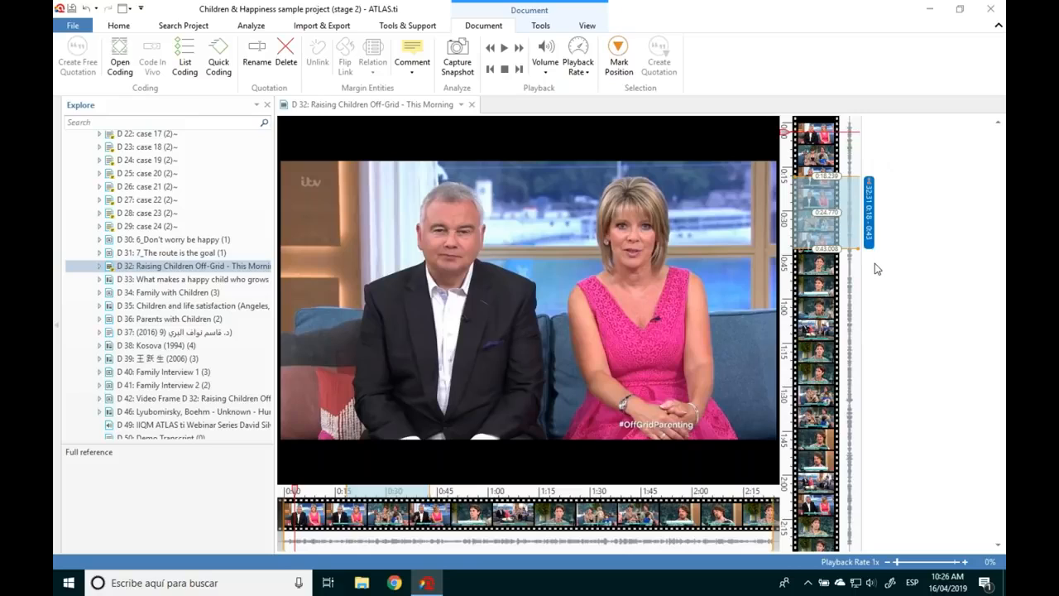
{"action": "mouse_move", "coordinate": [850, 203]}
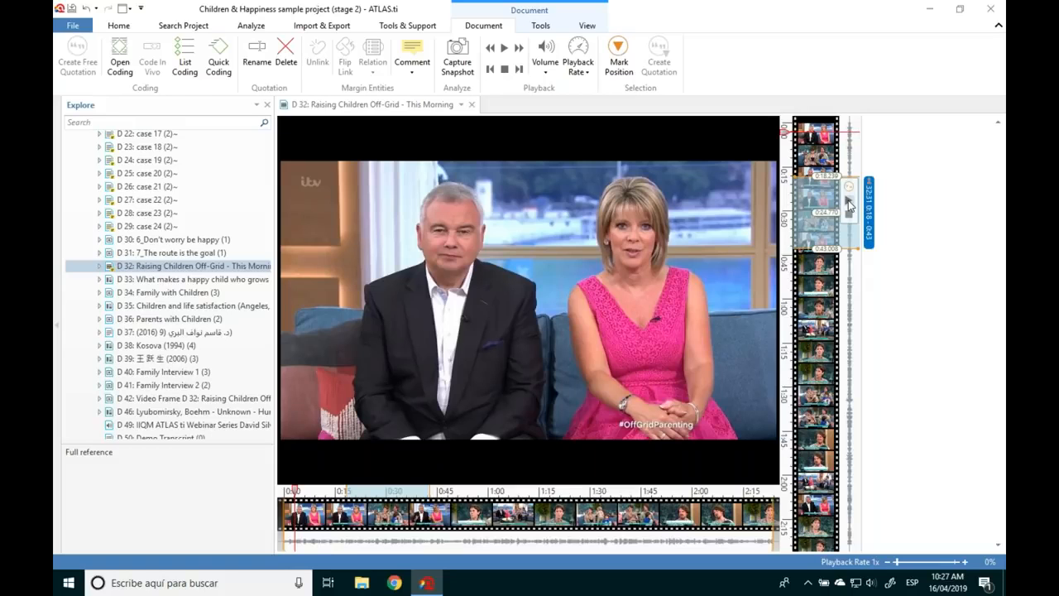
{"action": "left_click", "coordinate": [849, 205]}
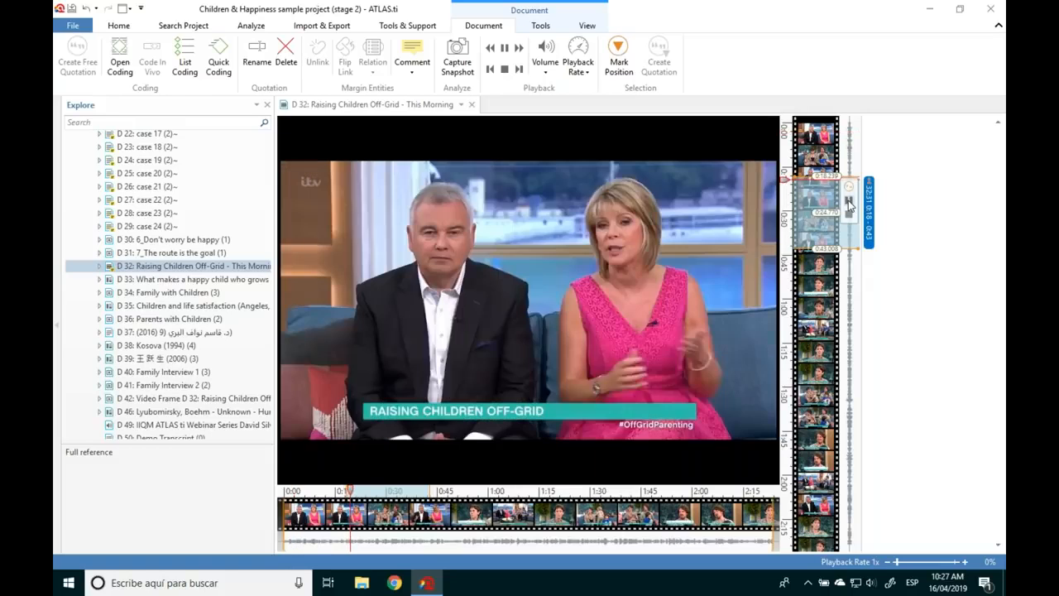
{"action": "left_click", "coordinate": [849, 204]}
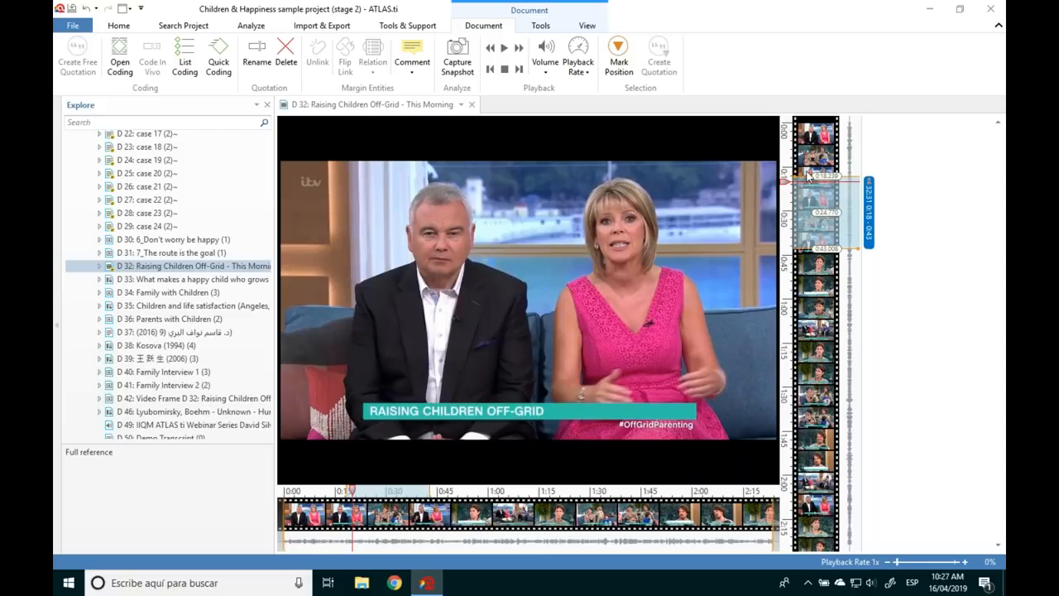
Step: Adjust the video quotation to span about 0:13 to 0:36 on the timeline and look at its coding options
{"action": "left_click_drag", "start_coordinate": [806, 176], "coordinate": [806, 164]}
{"action": "left_click_drag", "start_coordinate": [820, 248], "coordinate": [807, 230]}
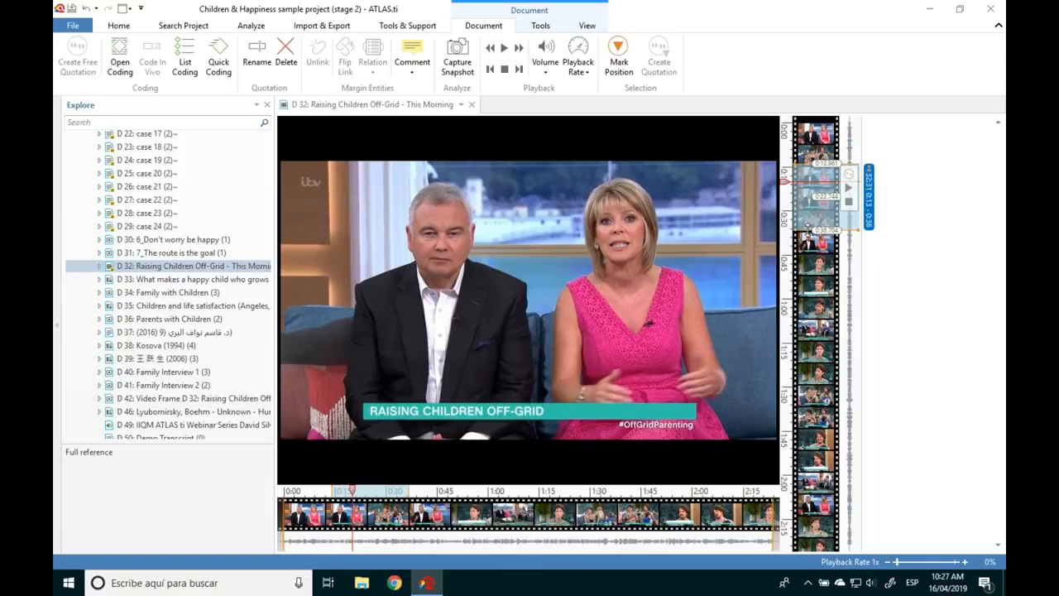
{"action": "right_click", "coordinate": [869, 222]}
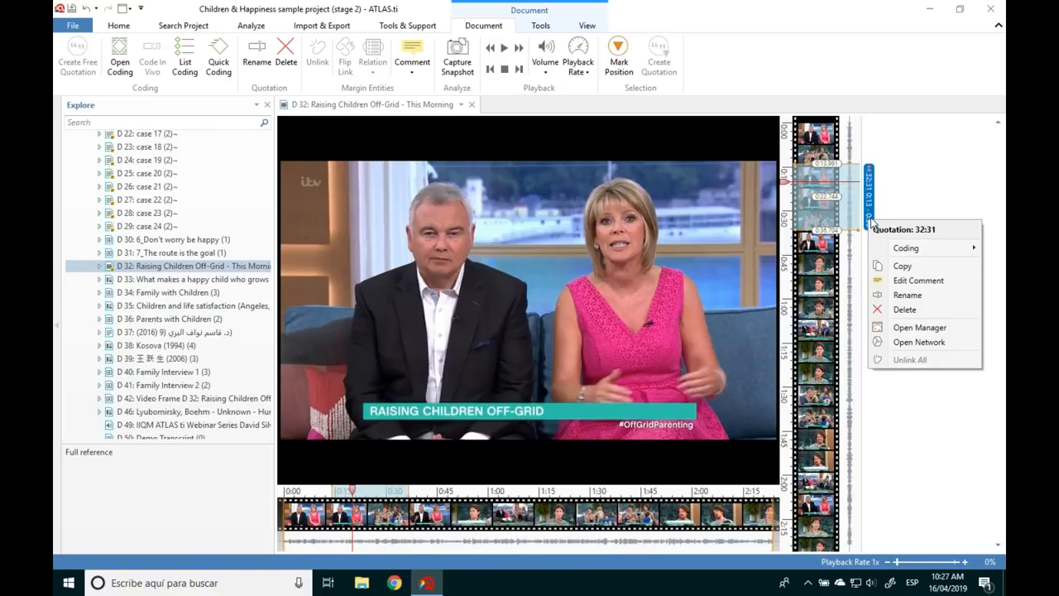
{"action": "mouse_move", "coordinate": [891, 247]}
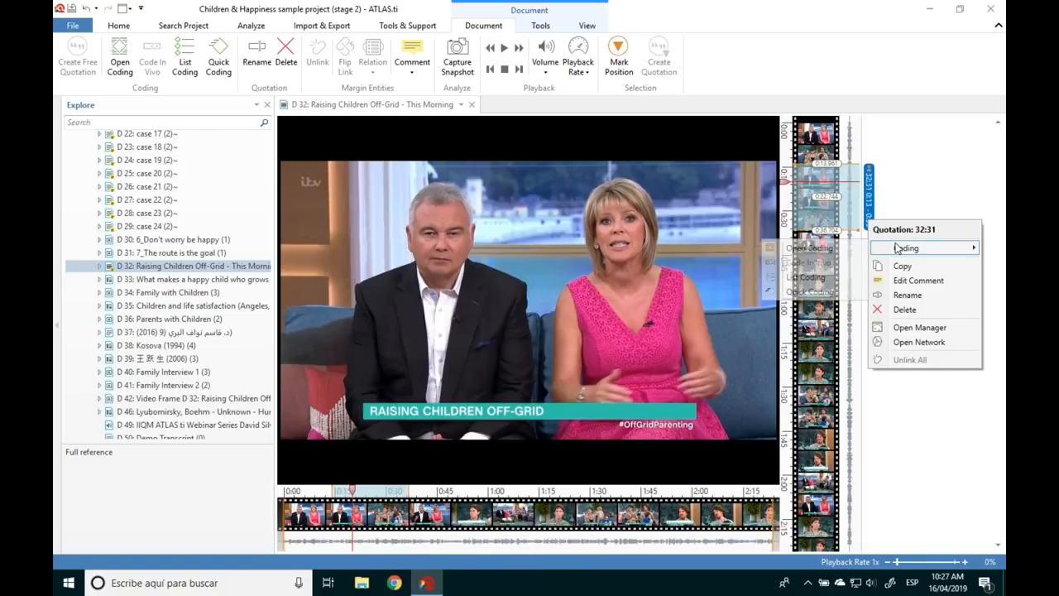
{"action": "left_click", "coordinate": [875, 198]}
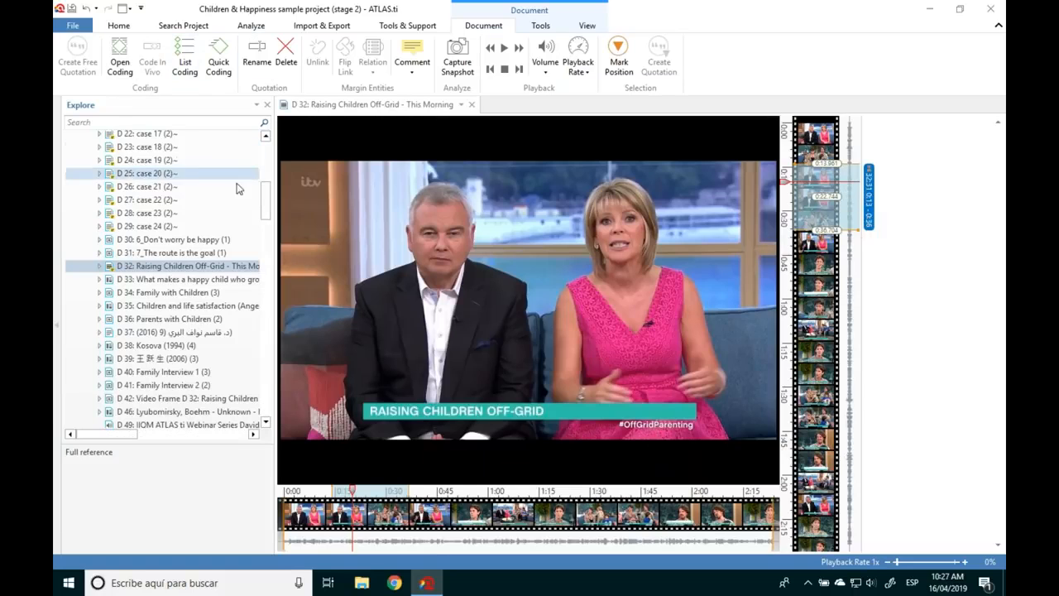
Step: Code the 0:13 to 0:36 video quotation with the existing code effects neg: on financial issues
{"action": "scroll", "coordinate": [176, 230], "scroll_direction": "down", "scroll_amount": 10}
{"action": "left_click_drag", "start_coordinate": [176, 230], "coordinate": [871, 199]}
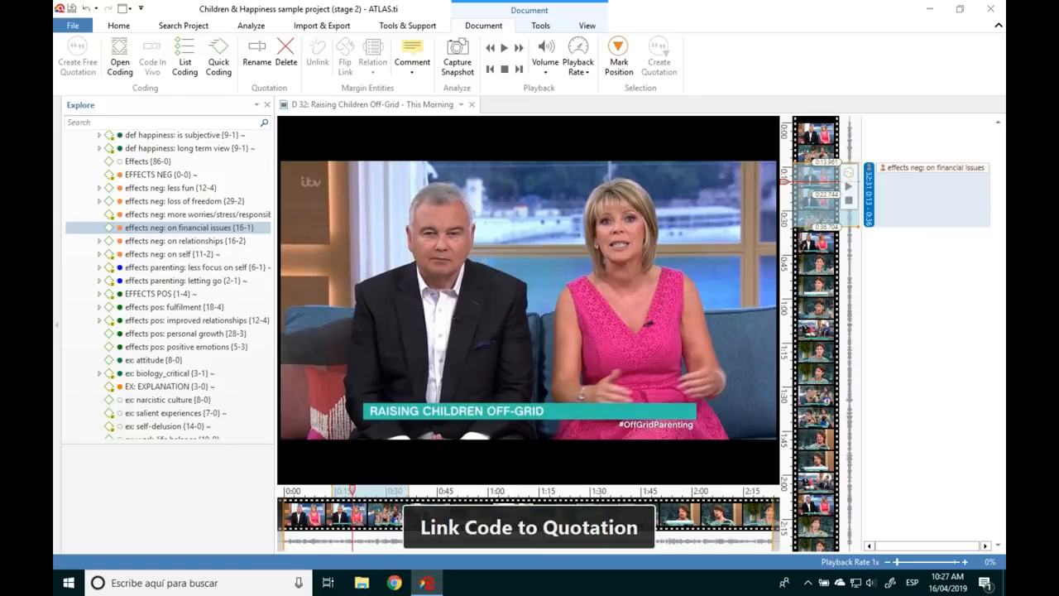
Step: Create a video quotation spanning about 0:47 to 1:21 and code it with effects pos: improved relationships
{"action": "mouse_move", "coordinate": [743, 426]}
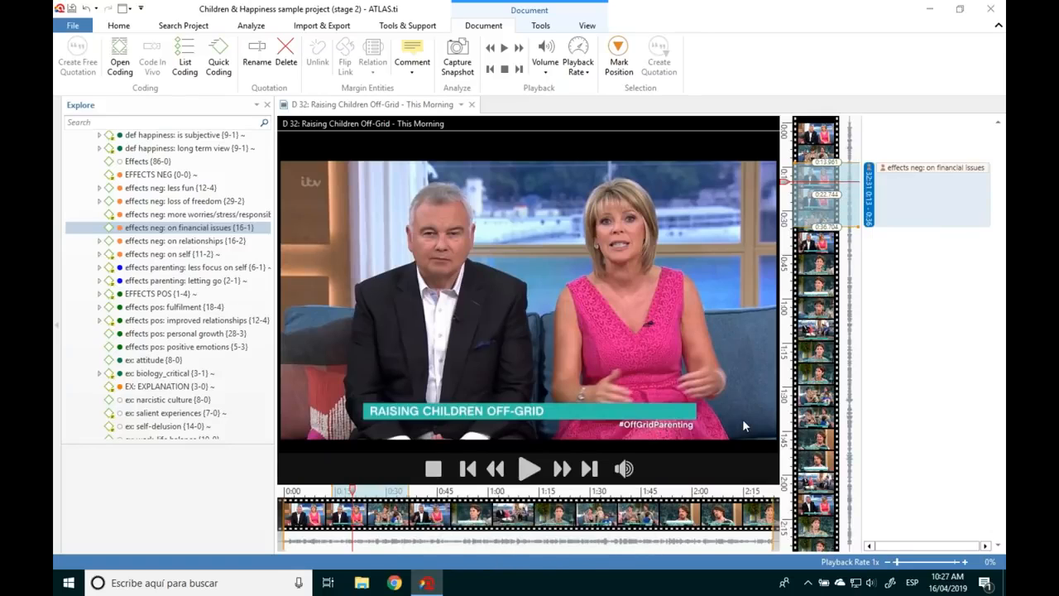
{"action": "left_click_drag", "start_coordinate": [825, 259], "coordinate": [820, 354]}
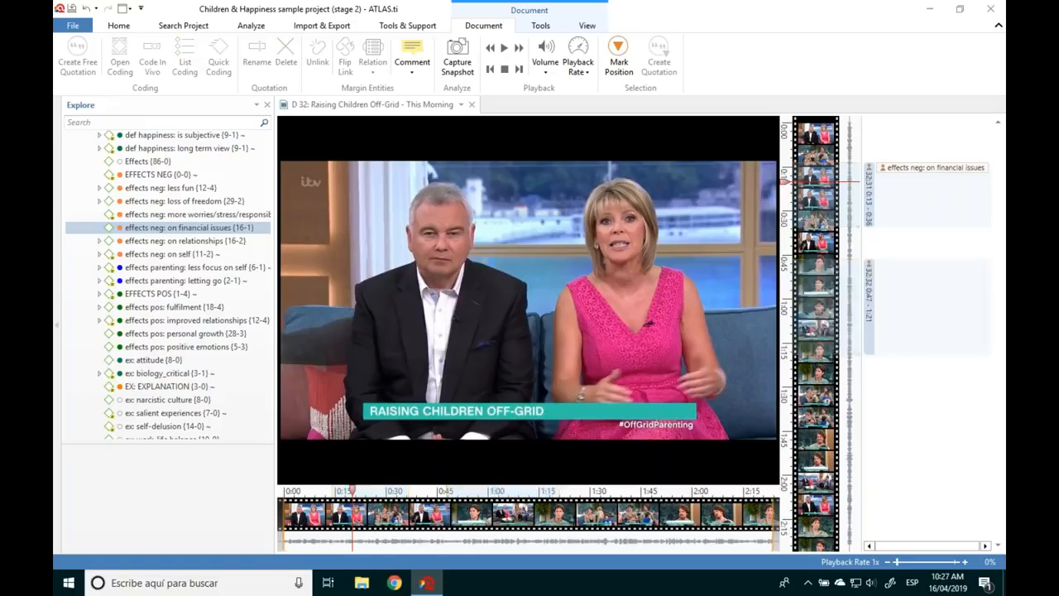
{"action": "left_click_drag", "start_coordinate": [209, 319], "coordinate": [869, 321]}
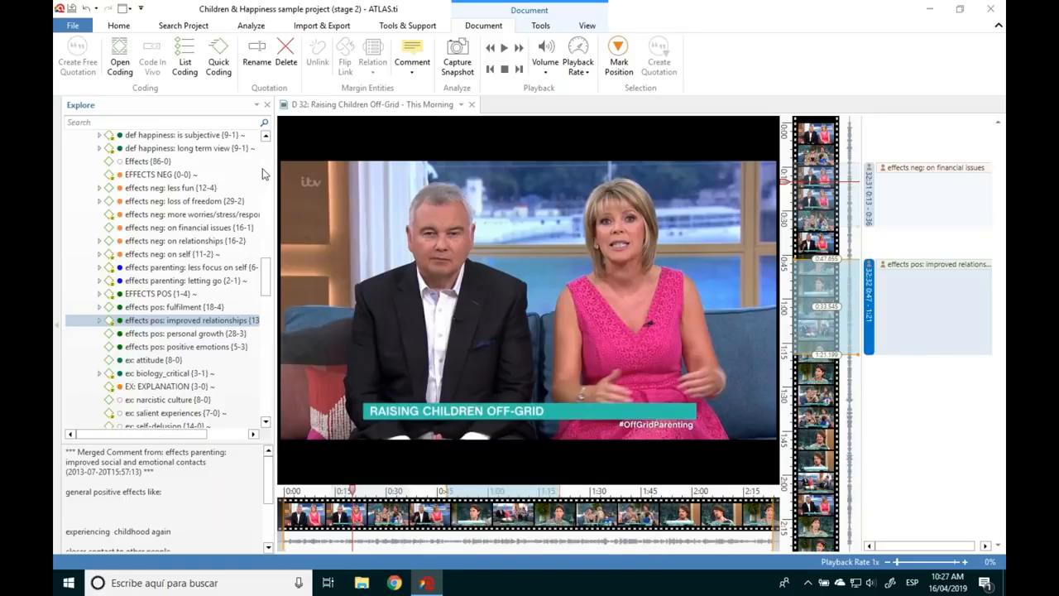
Step: Link the Co-occurrence analysis memo to the 0:47 to 1:21 video quotation
{"action": "scroll", "coordinate": [271, 370], "scroll_direction": "down", "scroll_amount": 10}
{"action": "scroll", "coordinate": [270, 370], "scroll_direction": "down", "scroll_amount": 7}
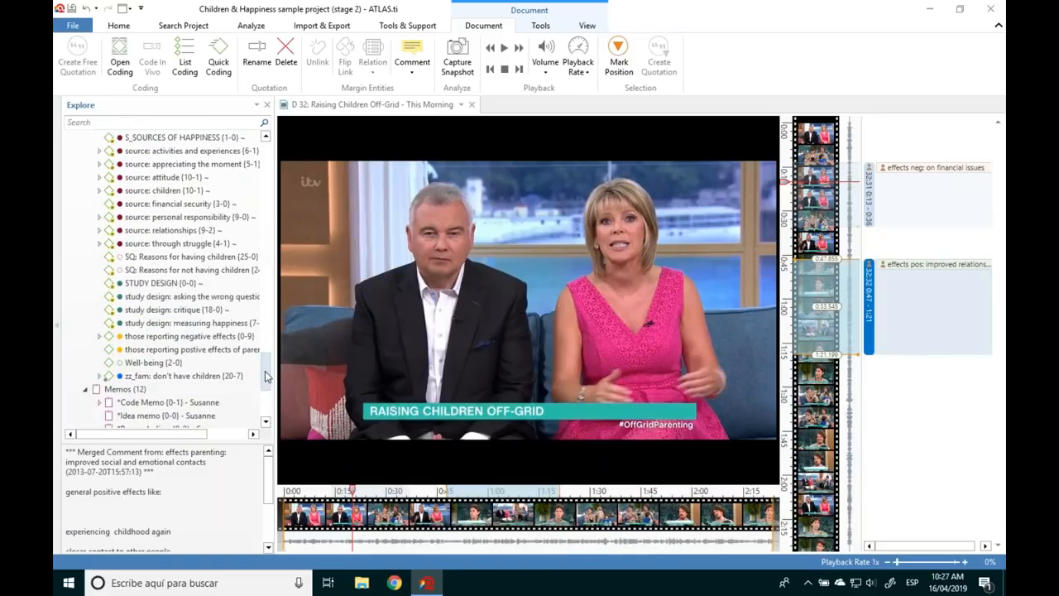
{"action": "scroll", "coordinate": [270, 368], "scroll_direction": "down", "scroll_amount": 7}
{"action": "left_click_drag", "start_coordinate": [155, 290], "coordinate": [873, 286]}
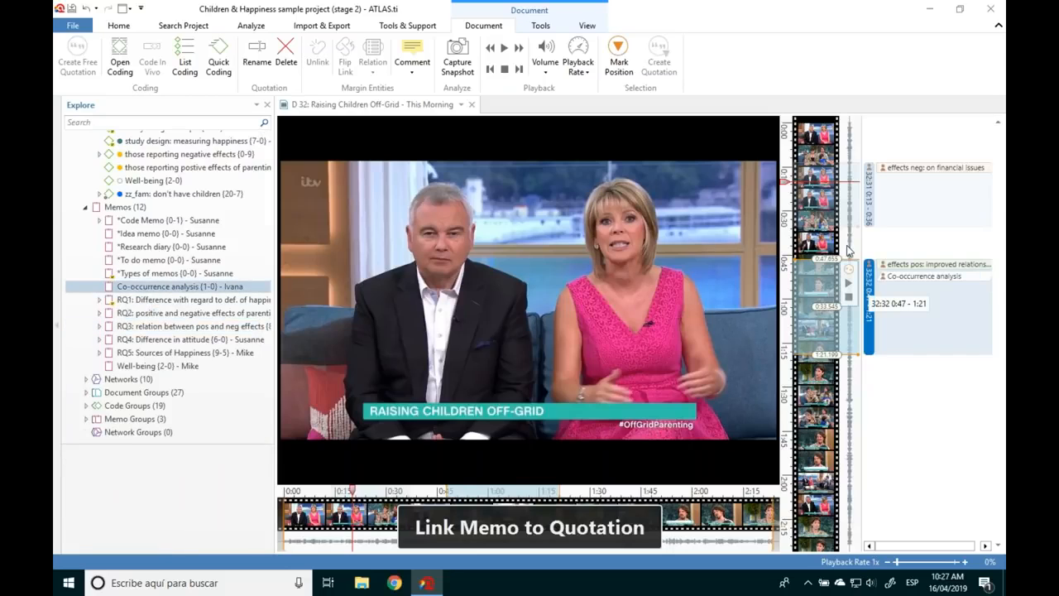
Step: Scrub the video to about 0:34 and play it briefly from there
{"action": "left_click_drag", "start_coordinate": [785, 182], "coordinate": [785, 226]}
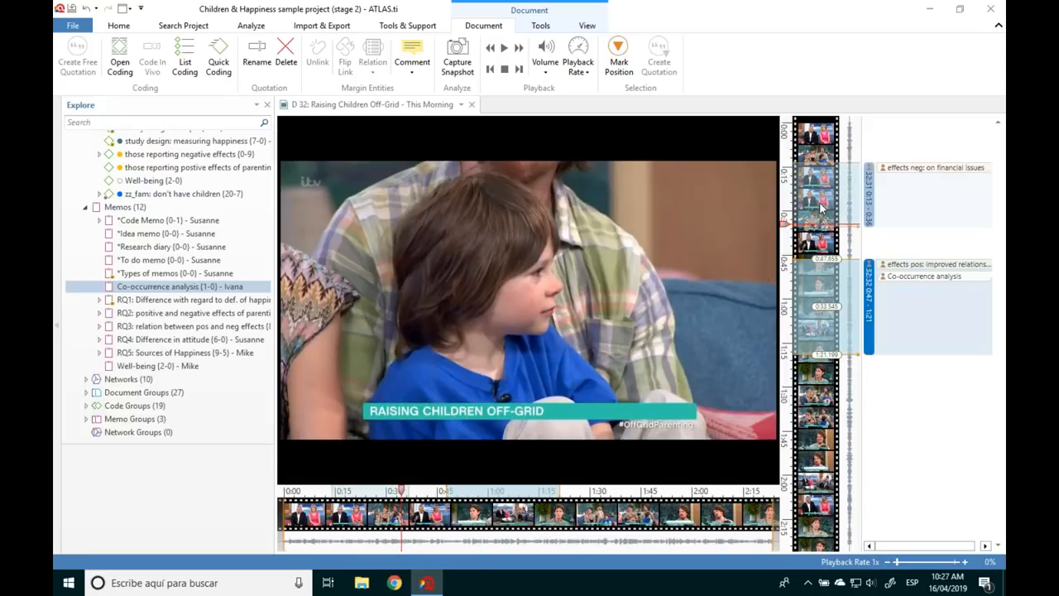
{"action": "left_click_drag", "start_coordinate": [785, 224], "coordinate": [785, 226]}
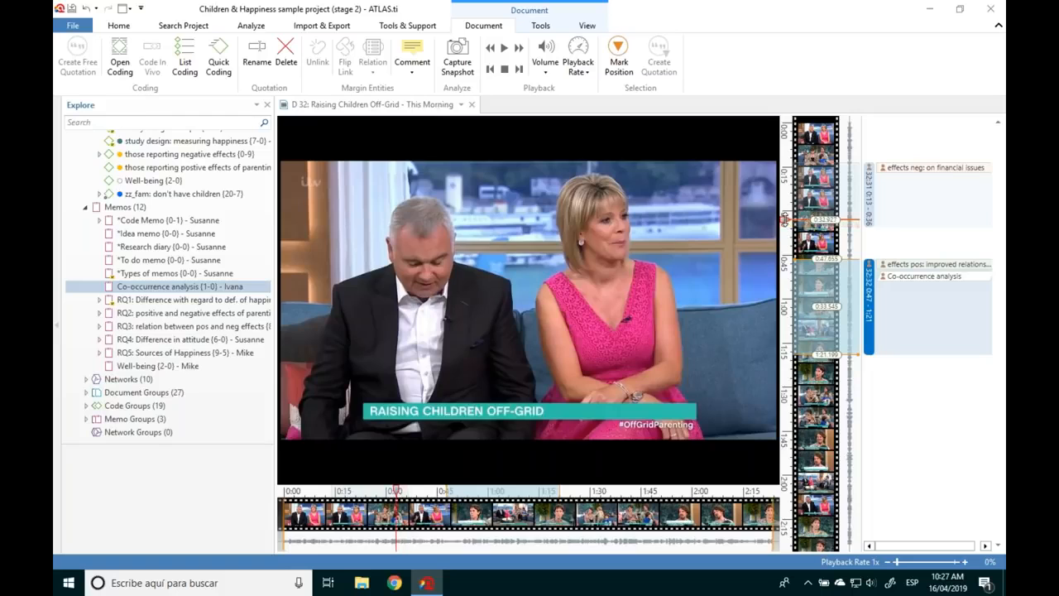
{"action": "left_click", "coordinate": [527, 469]}
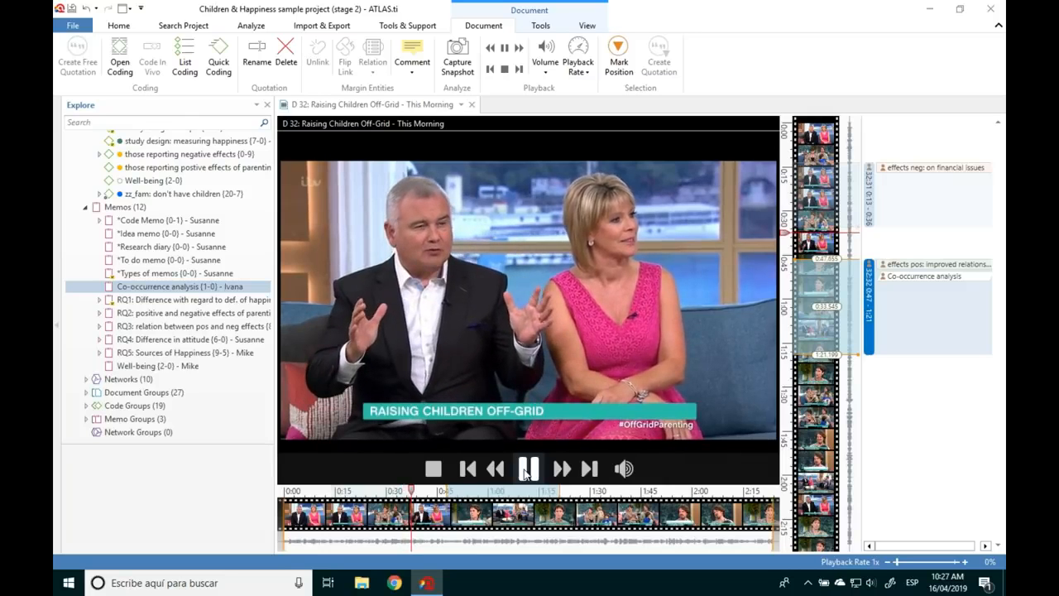
Step: Pause the video at about 1:10 on the wide shot of the hosts and family and capture a snapshot of that frame
{"action": "left_click_drag", "start_coordinate": [416, 490], "coordinate": [522, 490]}
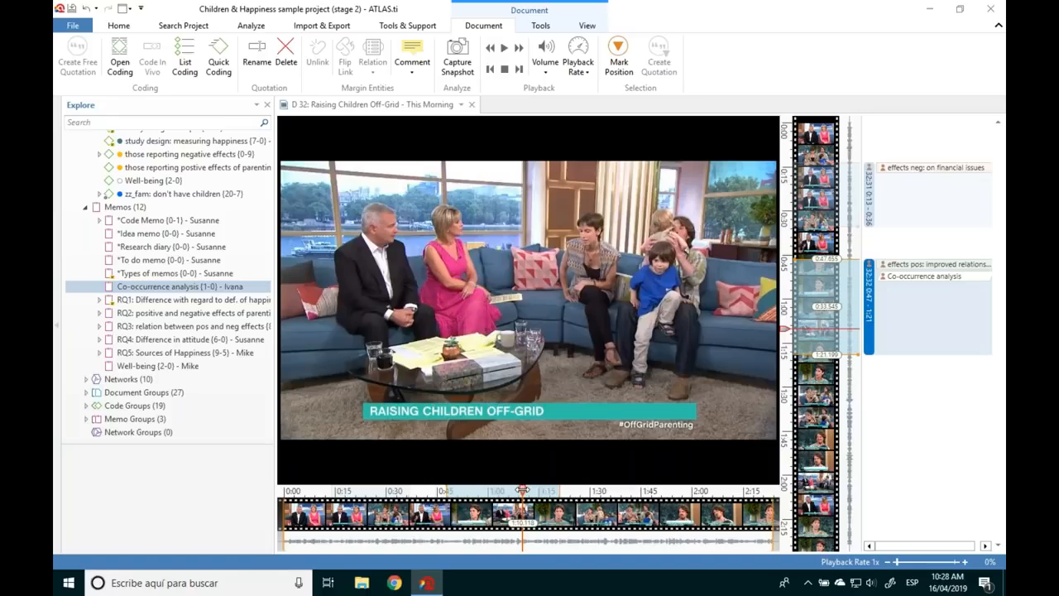
{"action": "left_click", "coordinate": [530, 473]}
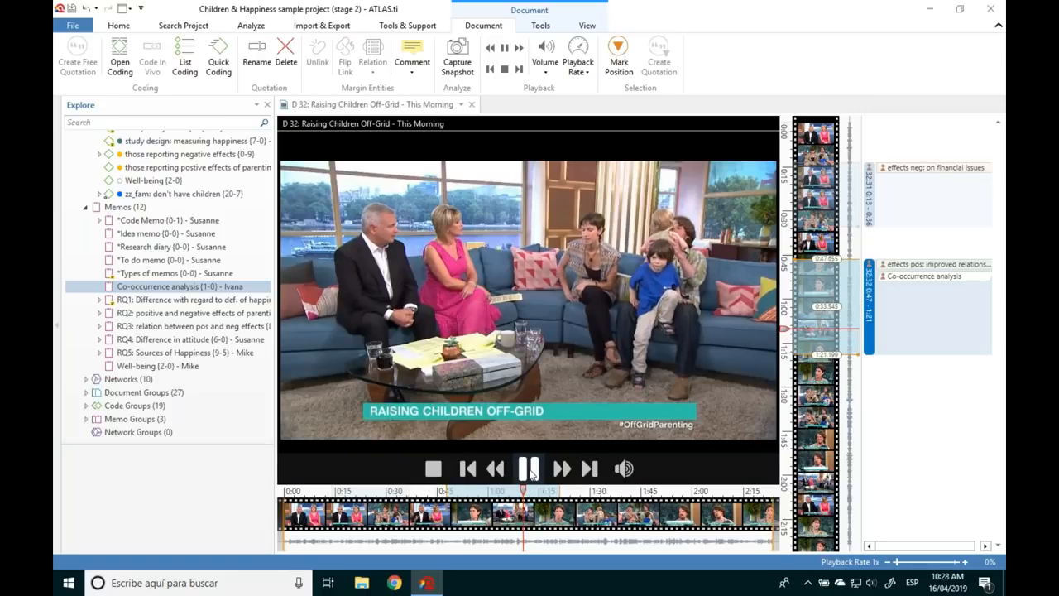
{"action": "left_click", "coordinate": [531, 472]}
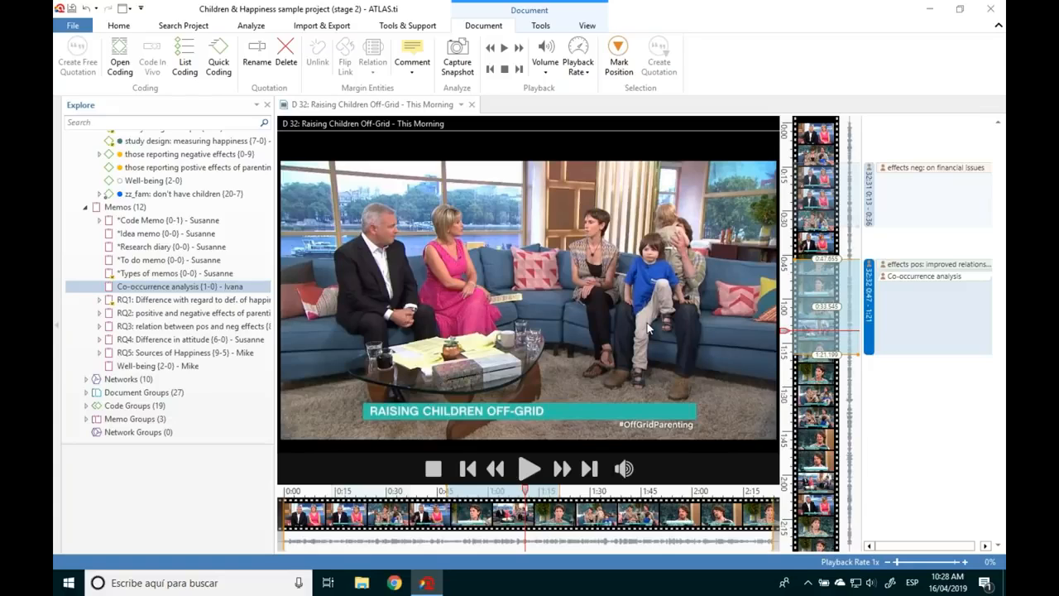
{"action": "left_click", "coordinate": [468, 62]}
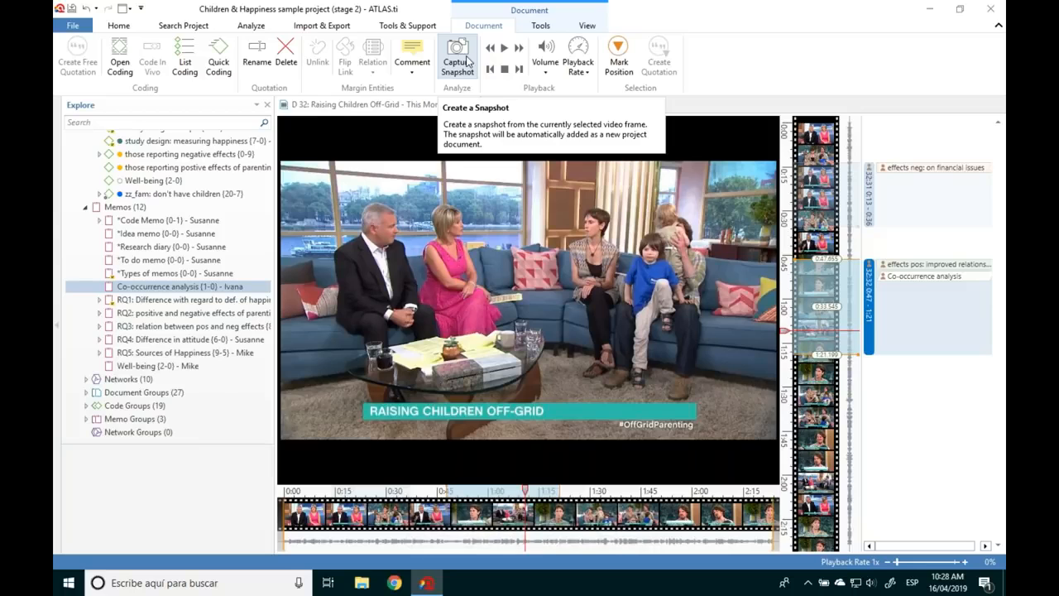
Step: Open the snapshot document D 57, widen its image area until the whole frame shows, and compare it with the video document
{"action": "scroll", "coordinate": [267, 381], "scroll_direction": "up", "scroll_amount": 1}
{"action": "left_click_drag", "start_coordinate": [266, 381], "coordinate": [280, 232]}
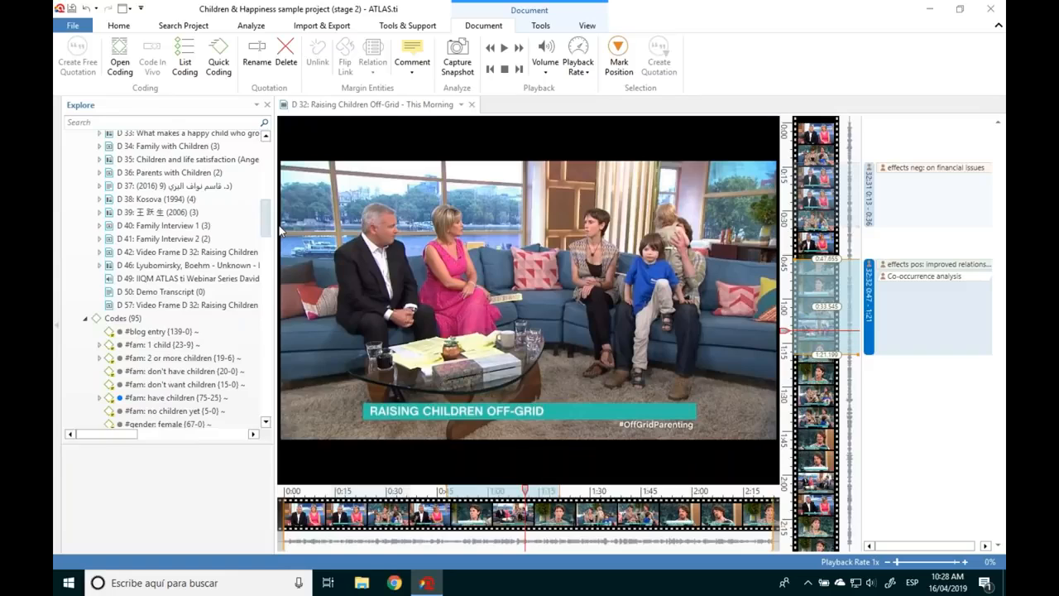
{"action": "double_click", "coordinate": [161, 308]}
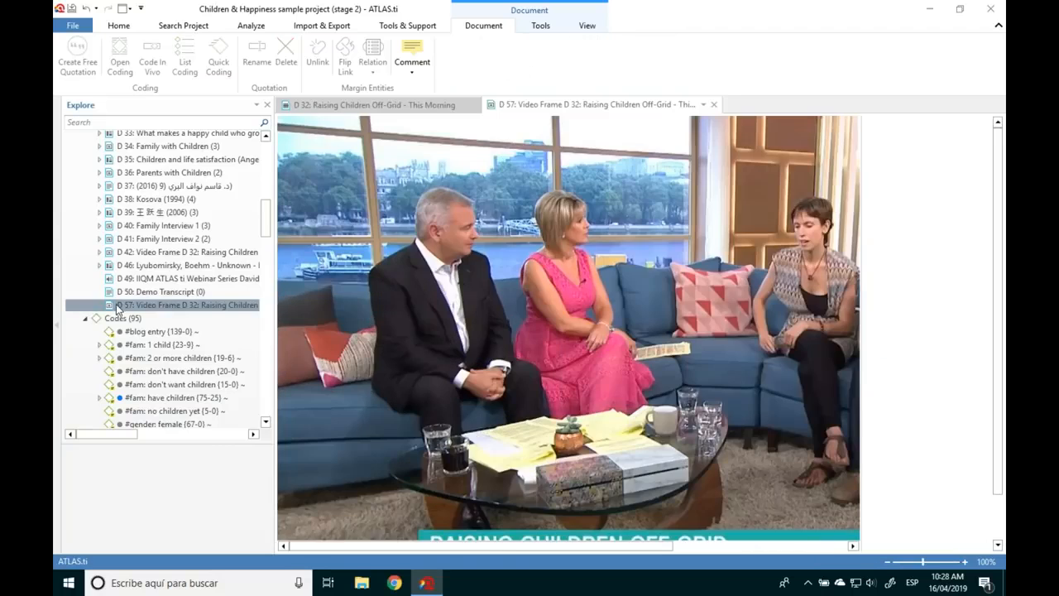
{"action": "left_click_drag", "start_coordinate": [846, 181], "coordinate": [910, 240]}
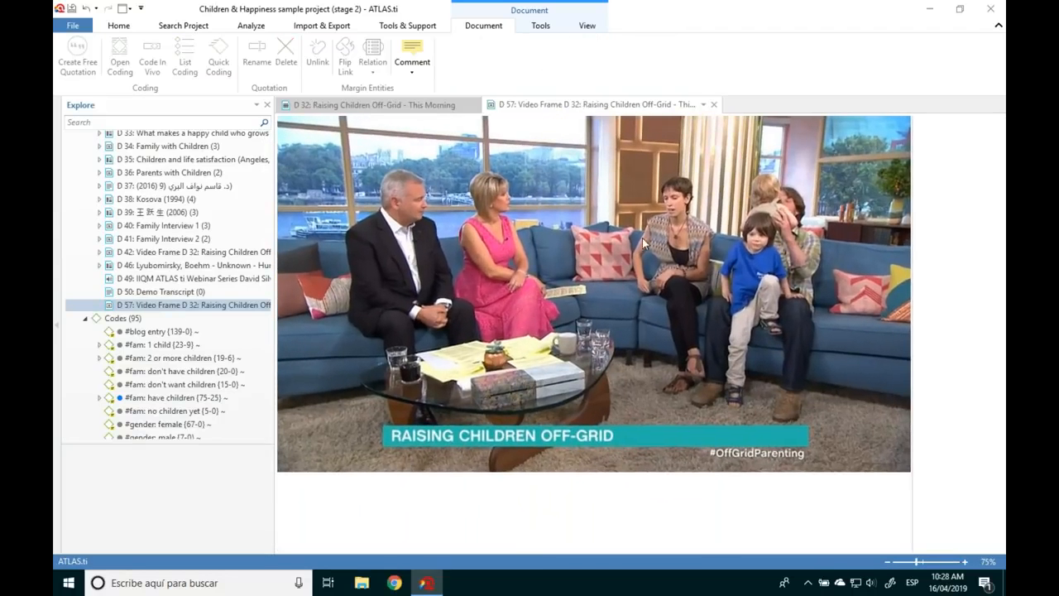
{"action": "left_click", "coordinate": [361, 107]}
{"action": "left_click", "coordinate": [534, 108]}
Step: Mark a rectangular area around the parents and children in the snapshot and create a free quotation from it
{"action": "left_click_drag", "start_coordinate": [639, 156], "coordinate": [830, 421]}
{"action": "mouse_move", "coordinate": [636, 287]}
{"action": "left_mouse_down"}
{"action": "mouse_move", "coordinate": [608, 288]}
{"action": "mouse_move", "coordinate": [618, 289]}
{"action": "left_mouse_up"}
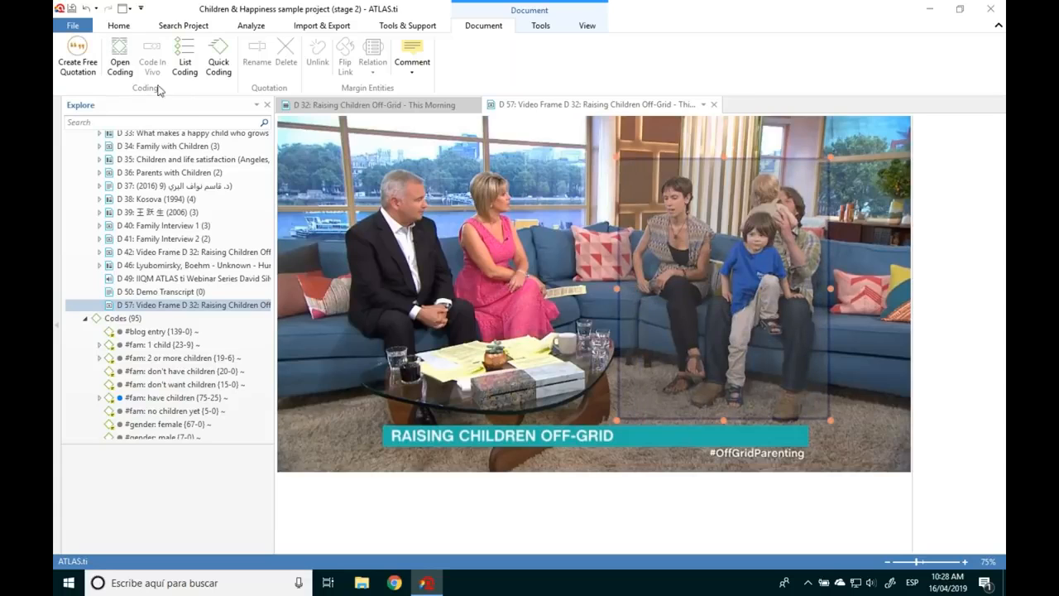
{"action": "left_click", "coordinate": [78, 58]}
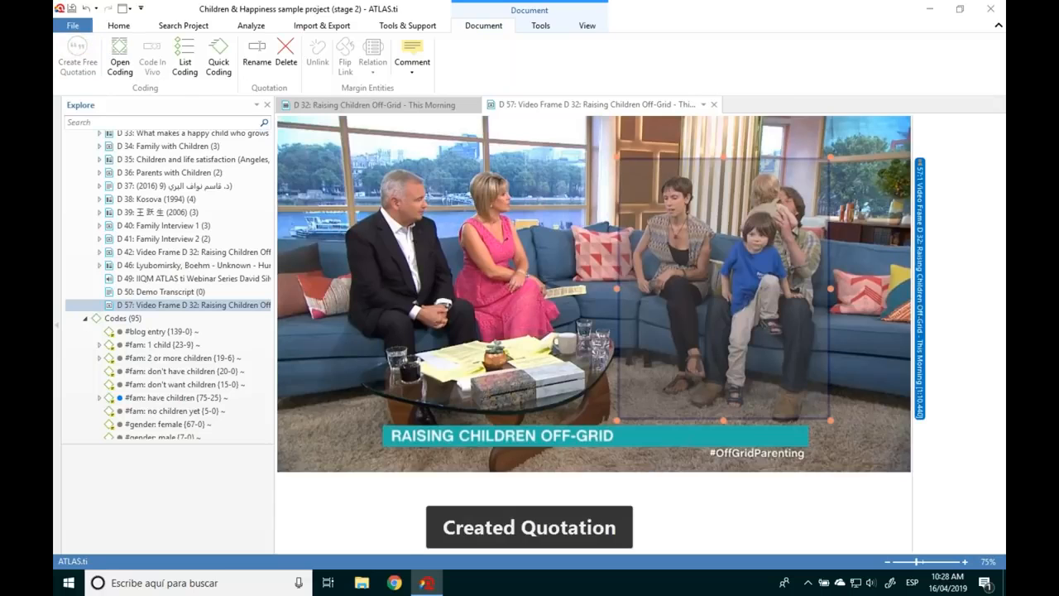
Step: Code the family quotation in the snapshot with the existing code #fam: have children
{"action": "right_click", "coordinate": [647, 217]}
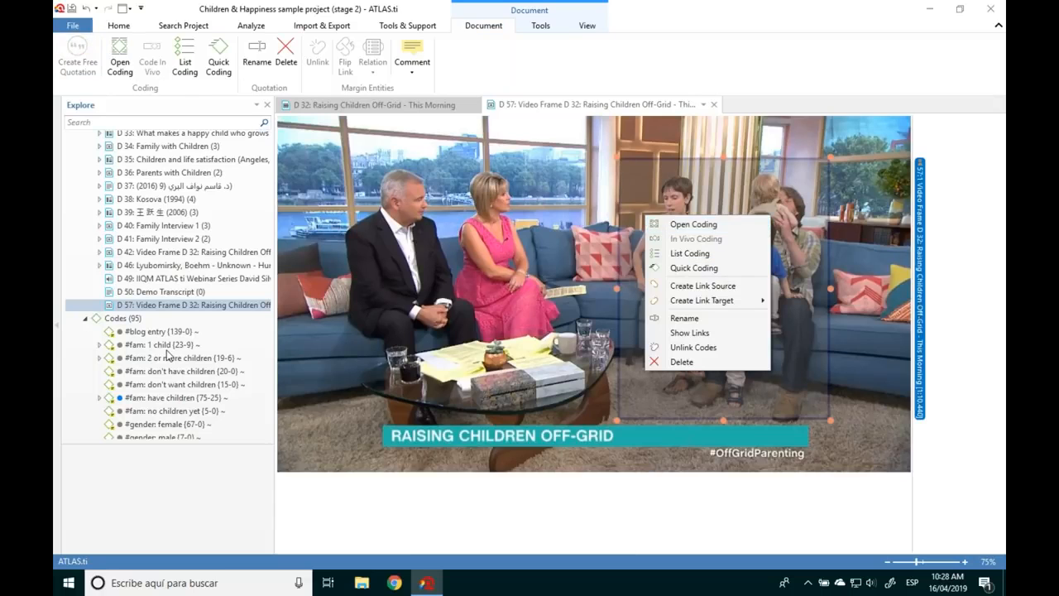
{"action": "left_click", "coordinate": [690, 252]}
{"action": "scroll", "coordinate": [169, 312], "scroll_direction": "up", "scroll_amount": 6}
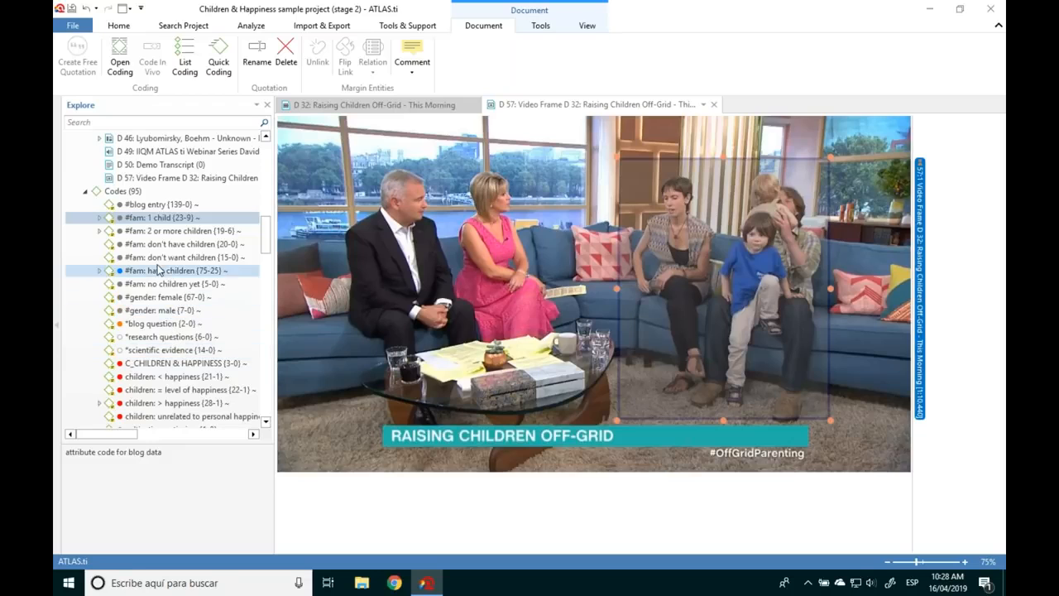
{"action": "left_click_drag", "start_coordinate": [157, 271], "coordinate": [707, 243]}
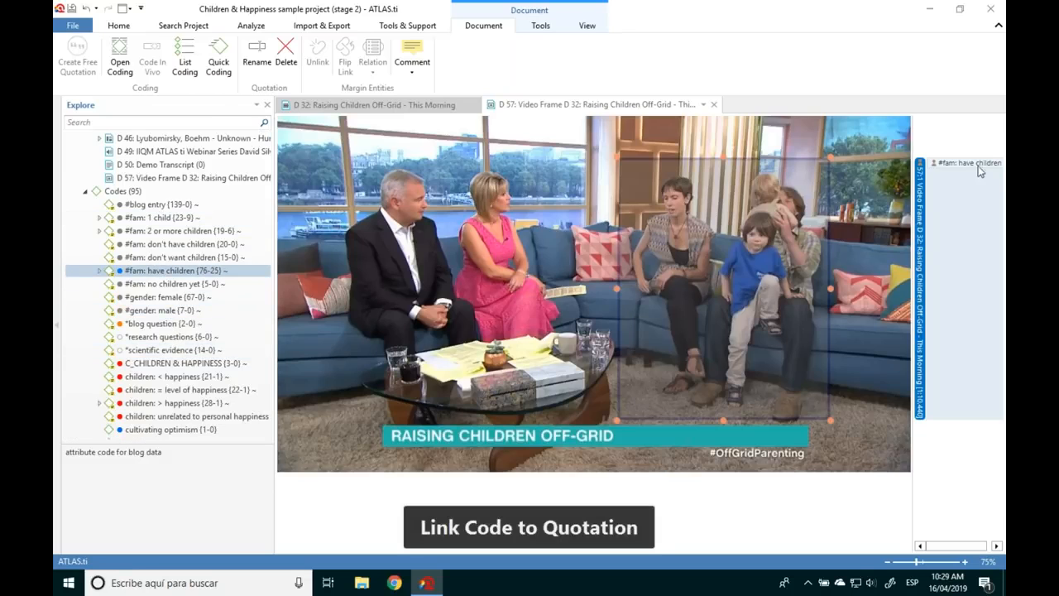
Step: Mark the area around the two children in the snapshot and code it with #fam: 2 or more children
{"action": "left_click", "coordinate": [836, 227]}
{"action": "left_click_drag", "start_coordinate": [742, 183], "coordinate": [789, 333]}
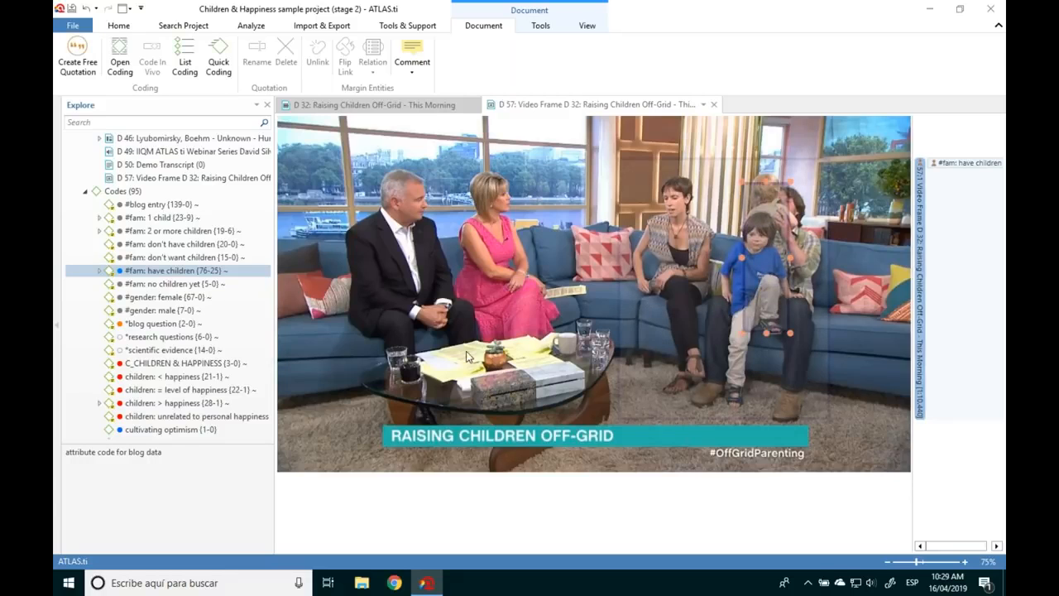
{"action": "left_click", "coordinate": [178, 236]}
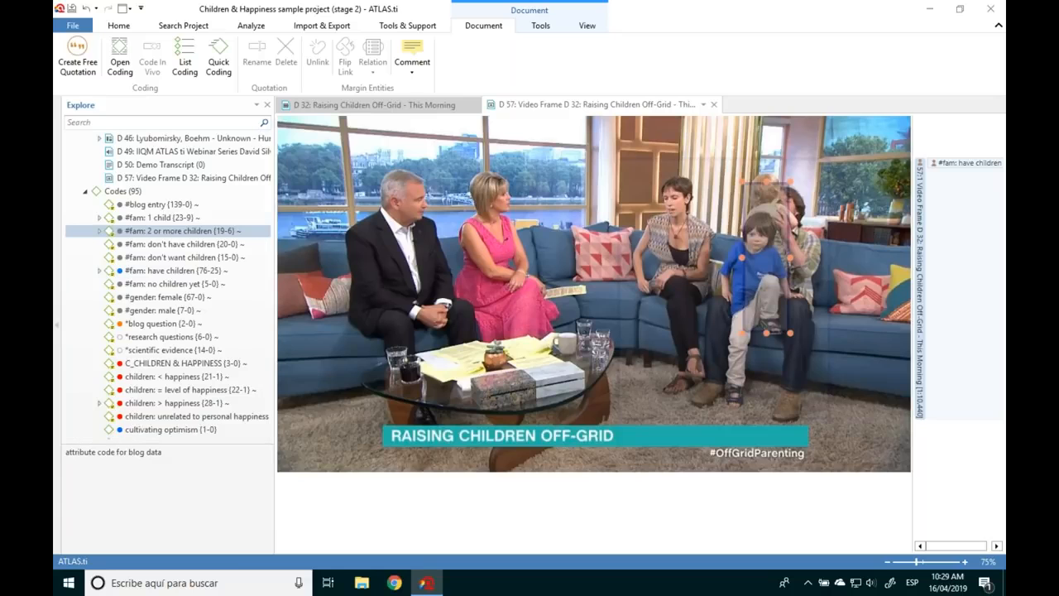
{"action": "left_click_drag", "start_coordinate": [757, 219], "coordinate": [757, 220]}
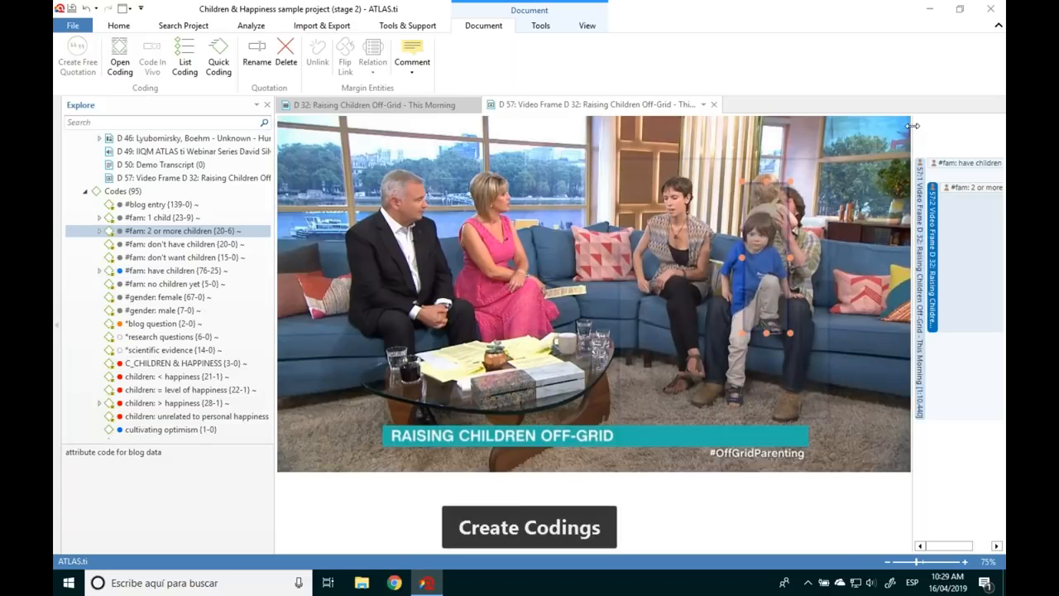
Step: Widen the snapshot's margin area to read its code labels, and close both the snapshot and the video documents
{"action": "left_click_drag", "start_coordinate": [913, 126], "coordinate": [806, 158]}
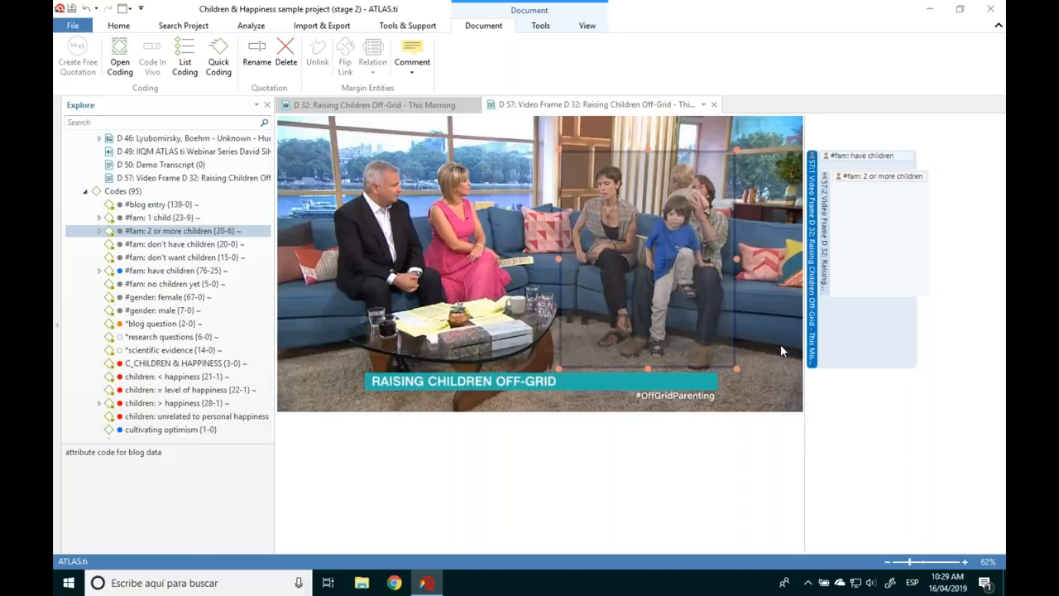
{"action": "left_click", "coordinate": [602, 465]}
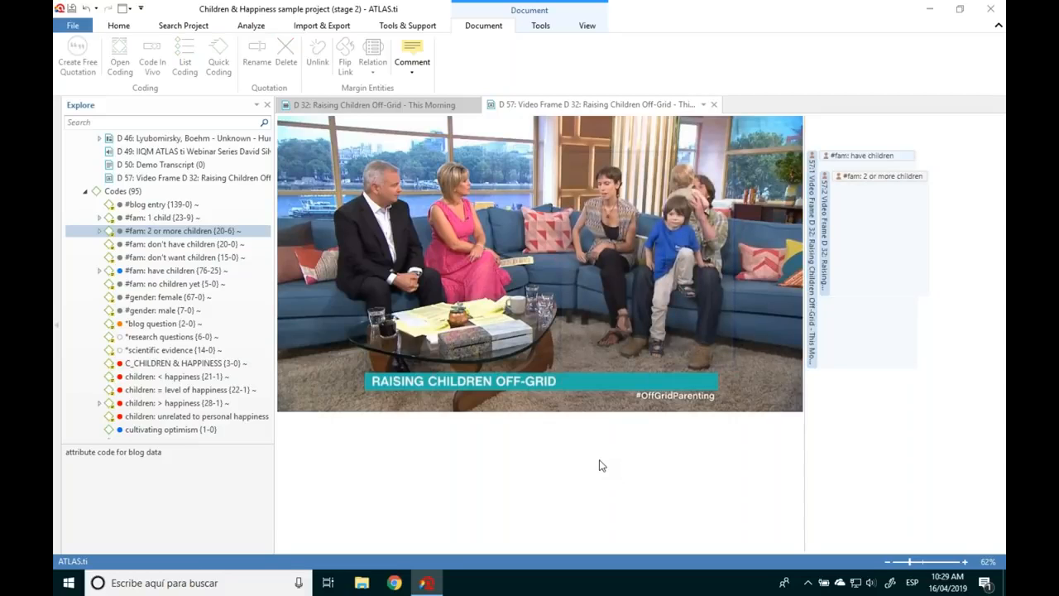
{"action": "left_click", "coordinate": [713, 105]}
{"action": "left_click", "coordinate": [466, 106]}
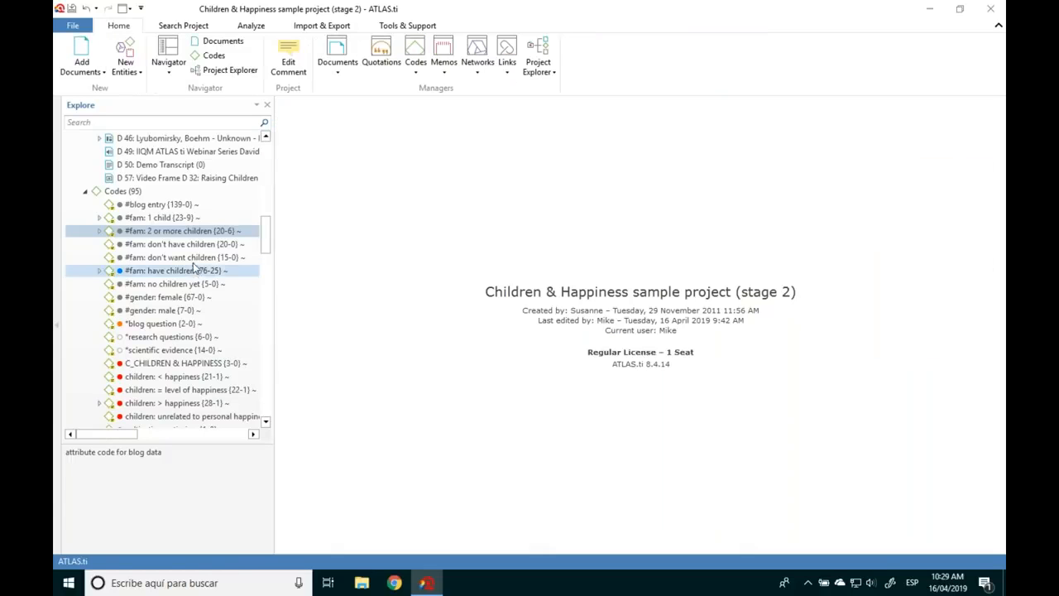
Step: Collapse the Documents, Codes and Memos branches in the project tree
{"action": "left_click_drag", "start_coordinate": [266, 224], "coordinate": [266, 139]}
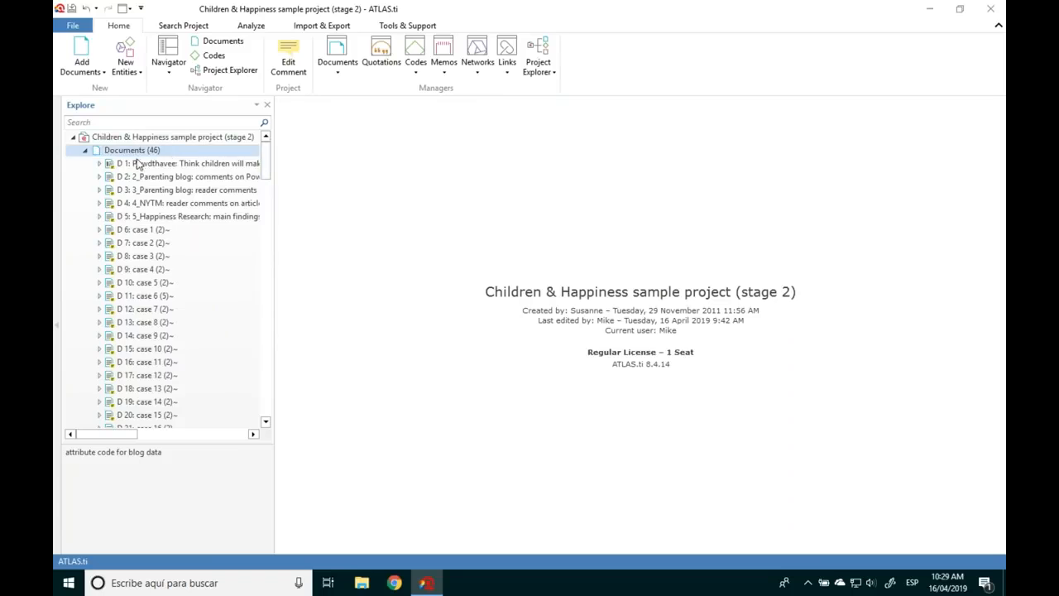
{"action": "left_click", "coordinate": [87, 152]}
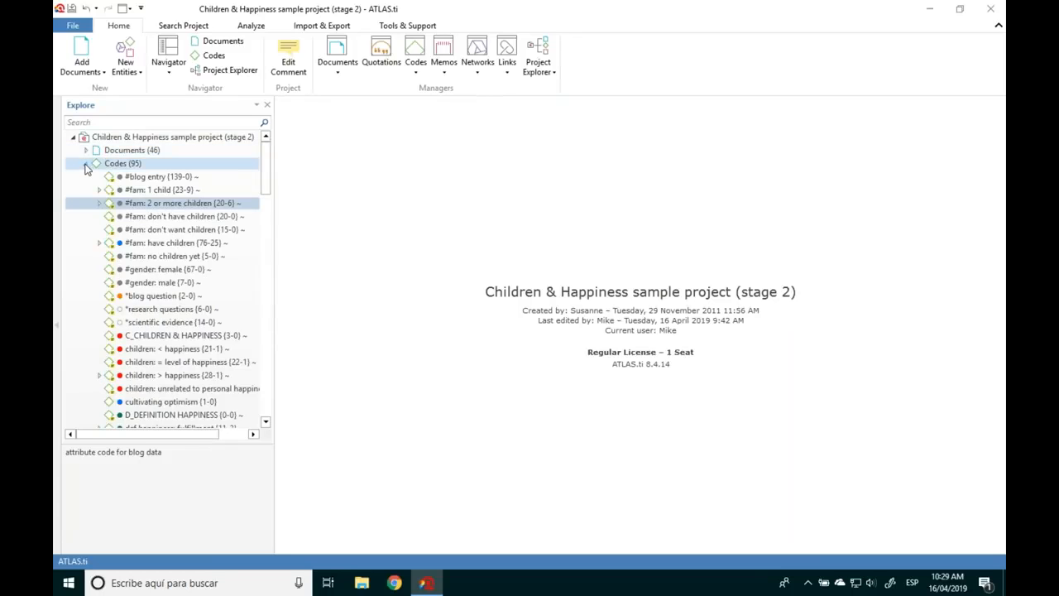
{"action": "left_click", "coordinate": [85, 163]}
{"action": "left_click", "coordinate": [86, 177]}
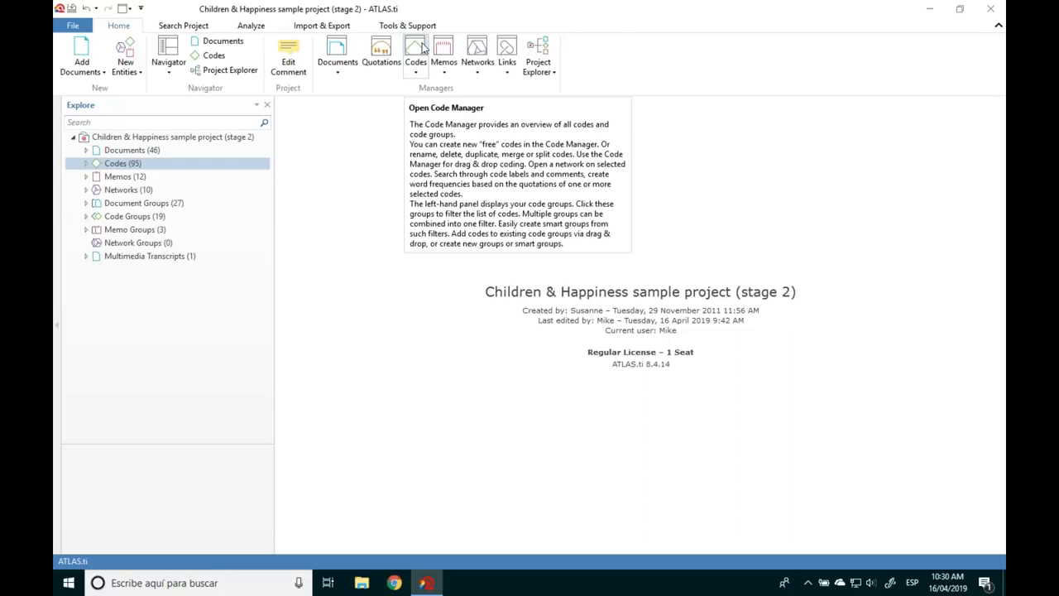
Step: Expand the Codes branch in the project tree and browse through the code list
{"action": "left_click", "coordinate": [86, 163]}
{"action": "scroll", "coordinate": [265, 184], "scroll_direction": "down", "scroll_amount": 2}
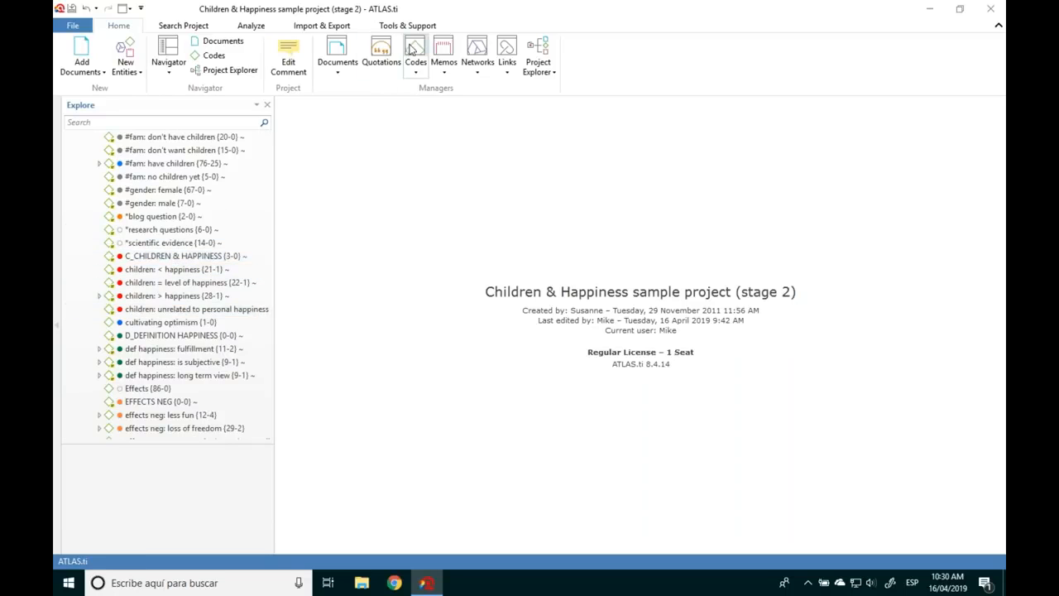
Step: Open the Code Manager and change the colour of the *research questions code to light blue
{"action": "left_click", "coordinate": [415, 51]}
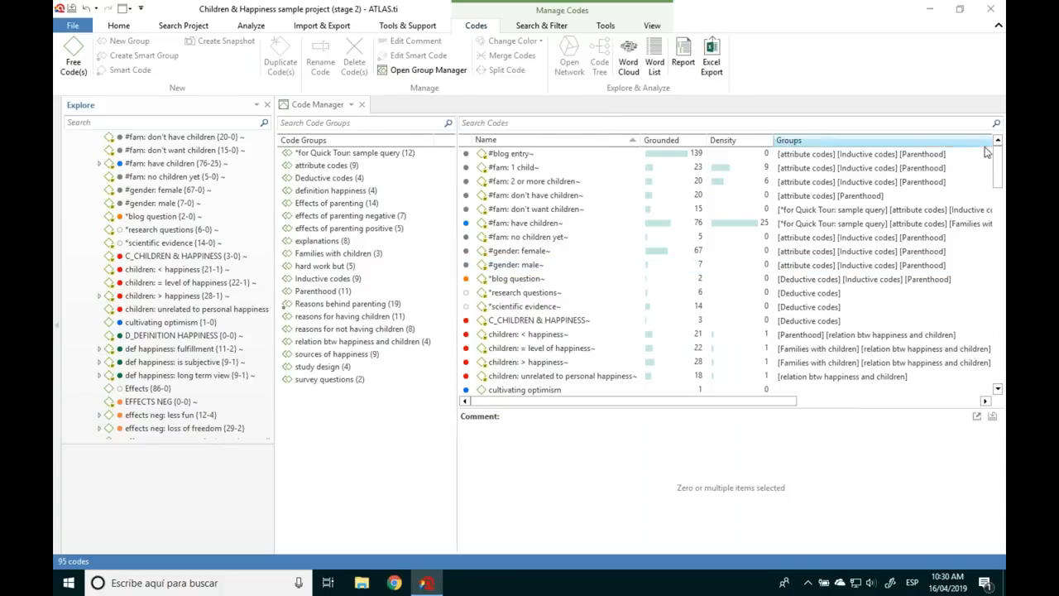
{"action": "scroll", "coordinate": [998, 165], "scroll_direction": "down", "scroll_amount": 3}
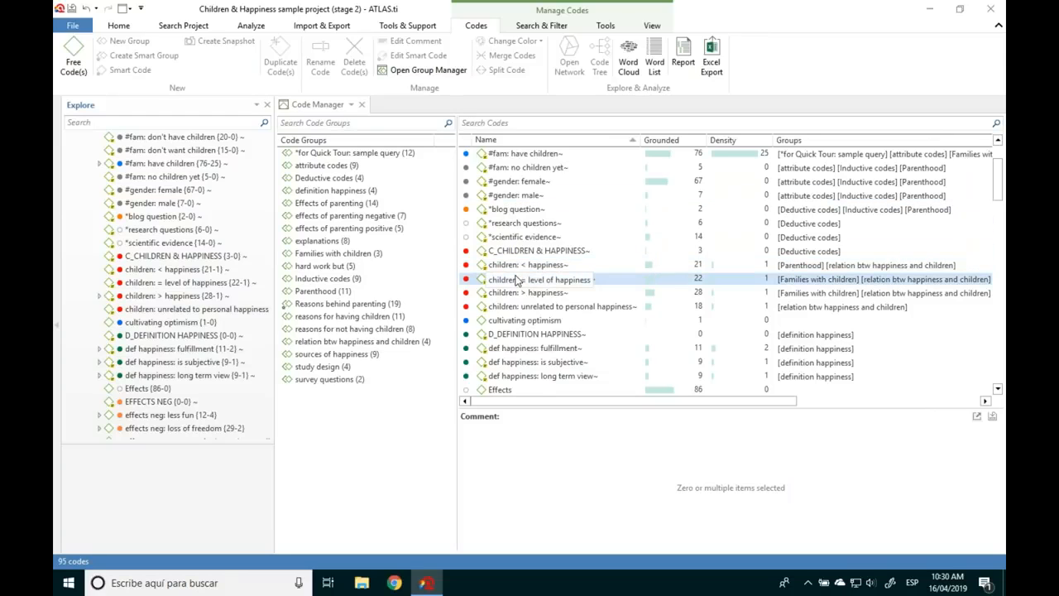
{"action": "left_click", "coordinate": [508, 225]}
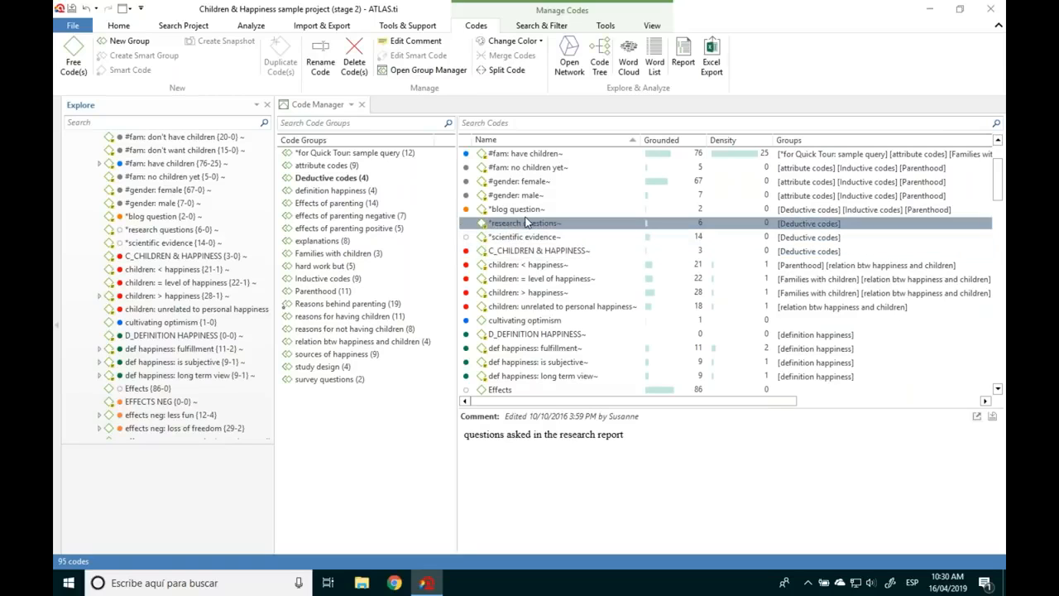
{"action": "left_click", "coordinate": [511, 41]}
{"action": "left_click", "coordinate": [487, 161]}
{"action": "key", "text": "Down"}
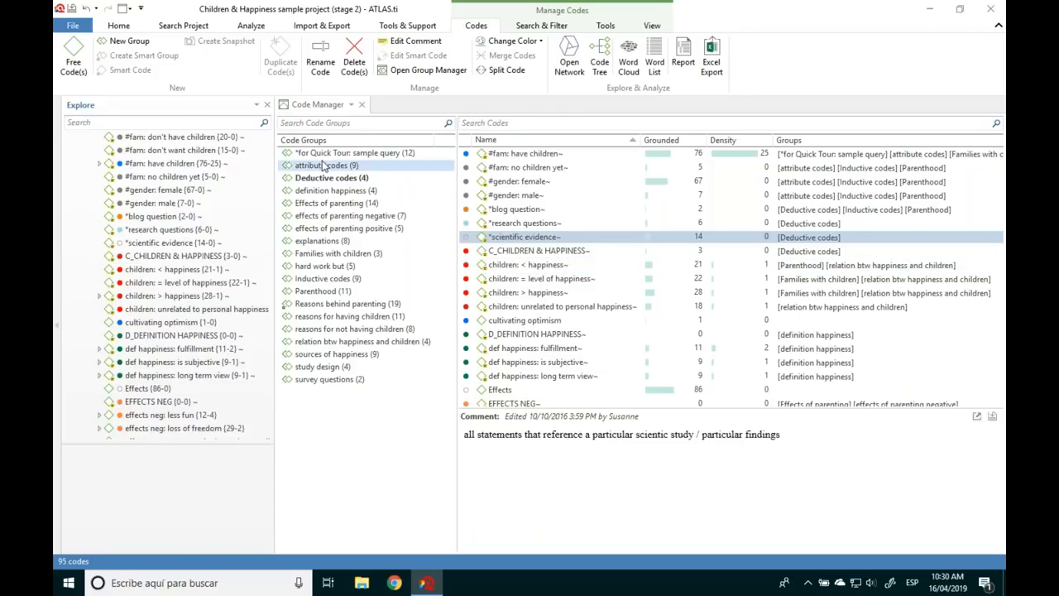
Step: View the codes in the groups effects of parenting negative, effects of parenting positive and definition happiness, and clear the group filter
{"action": "left_click", "coordinate": [321, 216]}
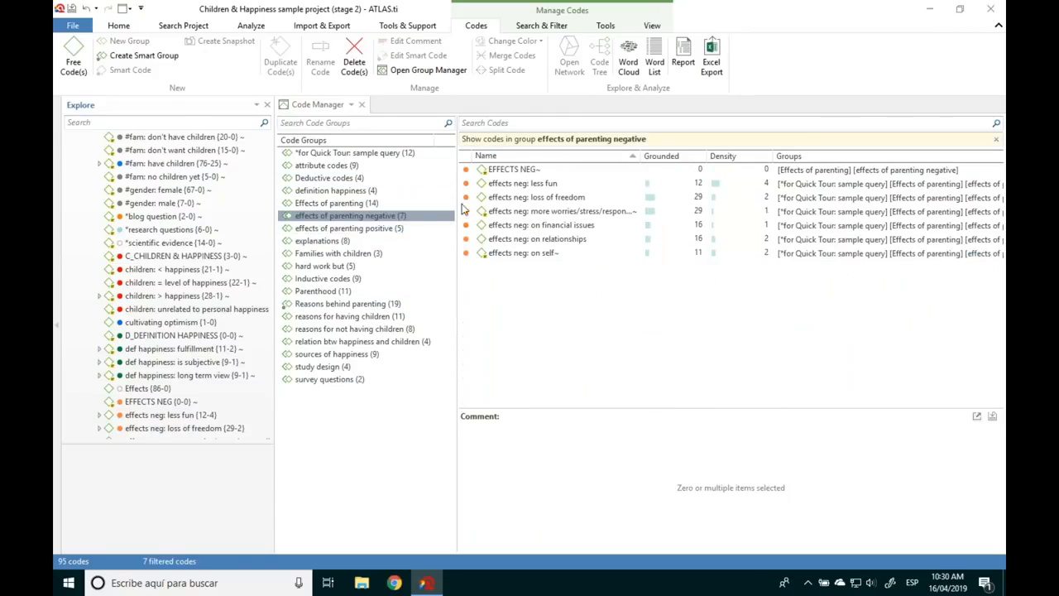
{"action": "left_click", "coordinate": [372, 231]}
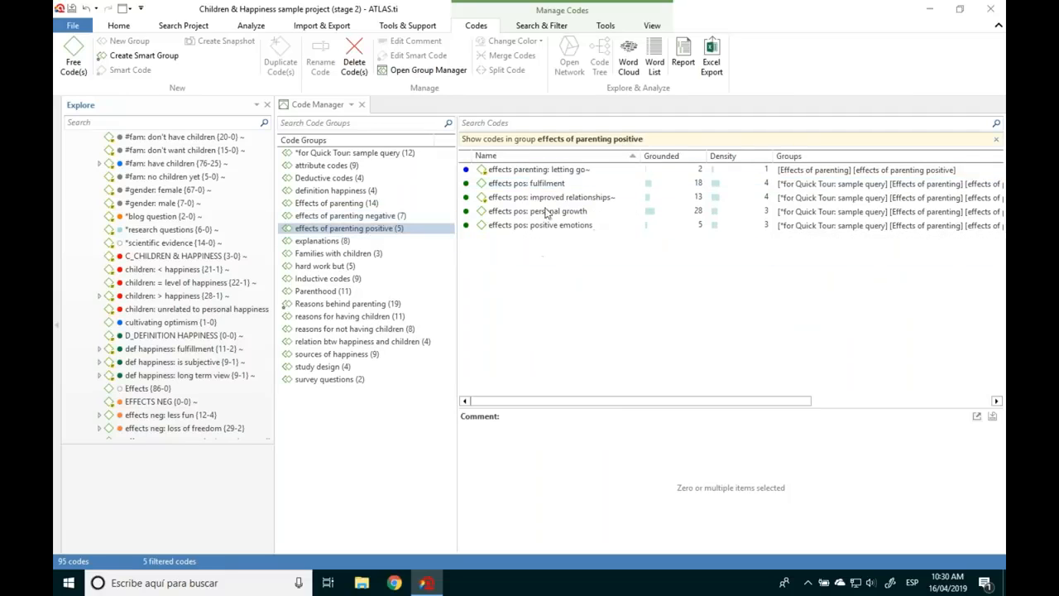
{"action": "left_click", "coordinate": [324, 192]}
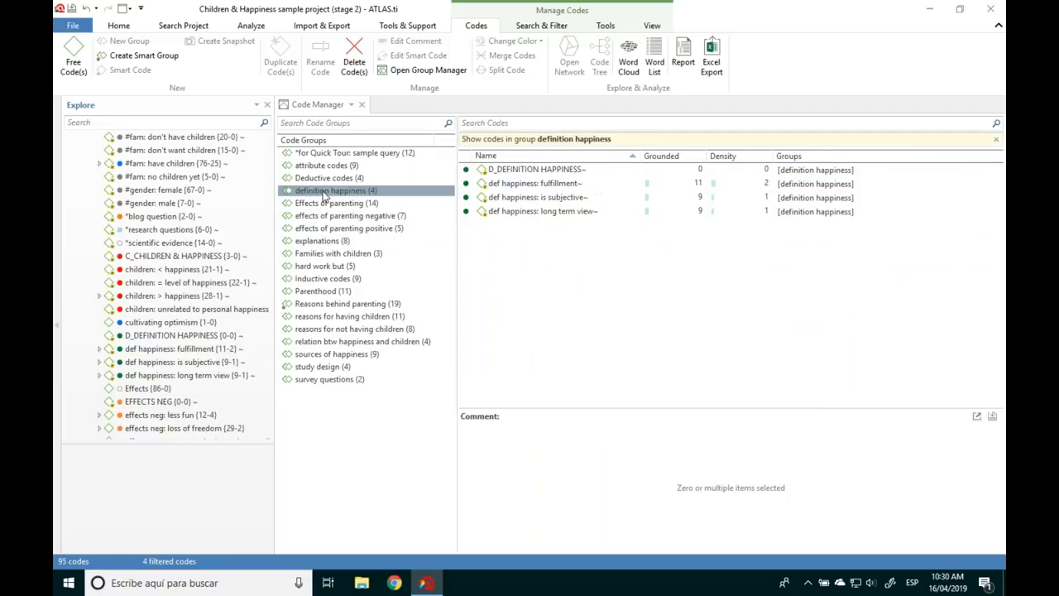
{"action": "left_click", "coordinate": [348, 433]}
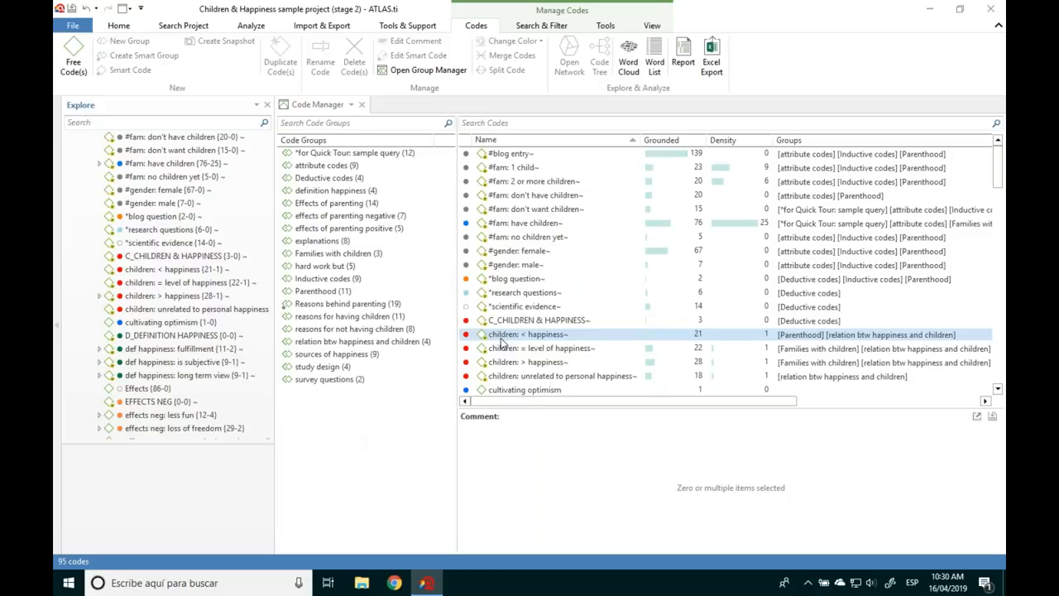
Step: Create a code group named "Instrumental codes" from the codes #blog entry through *blog question, and check its members
{"action": "left_click", "coordinate": [505, 279]}
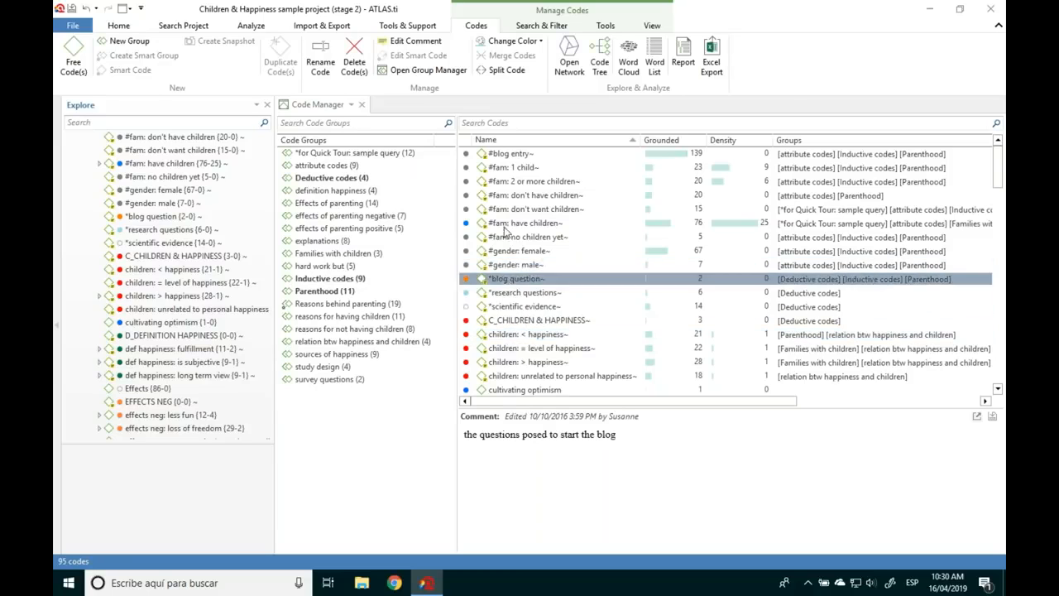
{"action": "left_click", "coordinate": [507, 154], "text": "shift"}
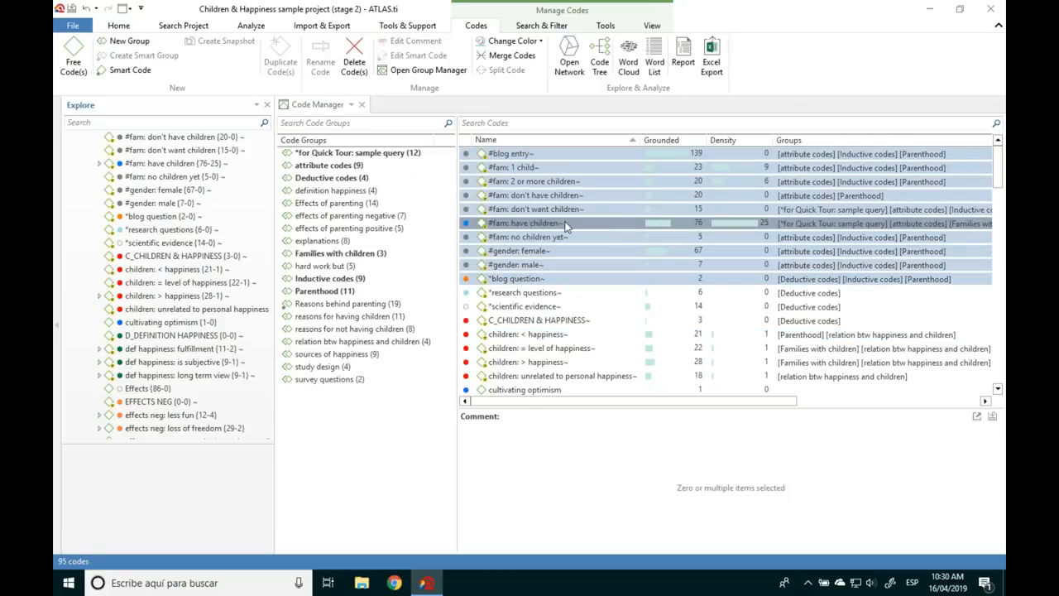
{"action": "left_click_drag", "start_coordinate": [533, 243], "coordinate": [339, 412]}
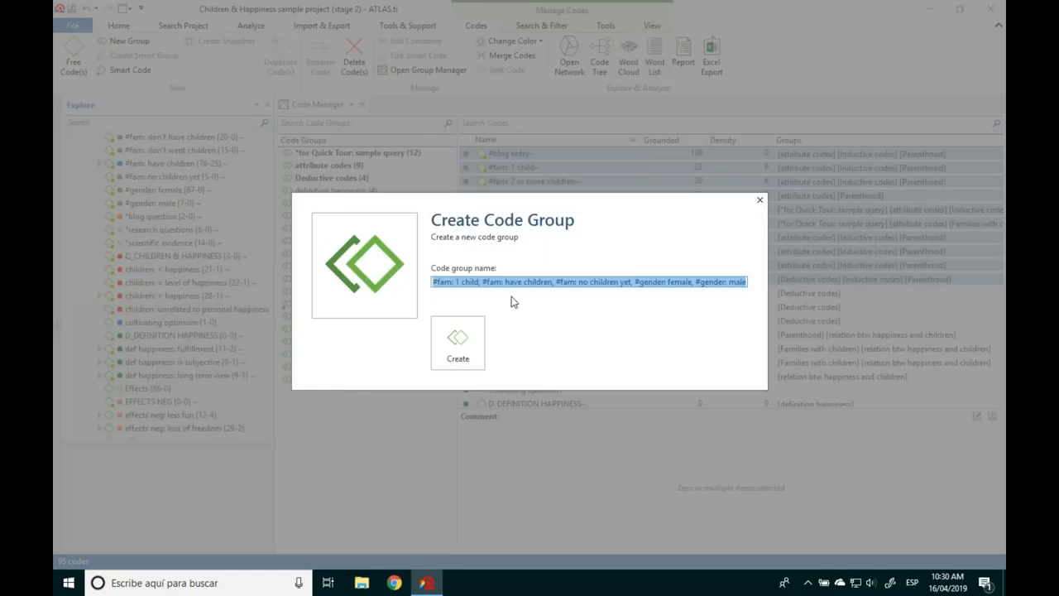
{"action": "type", "text": "Instrumental codes"}
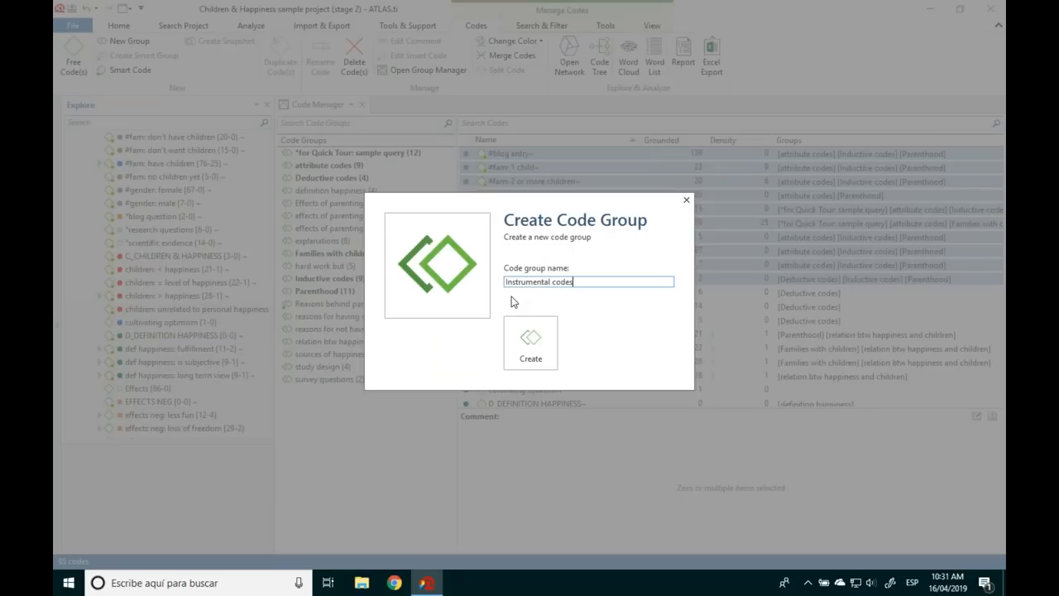
{"action": "key", "text": "Return"}
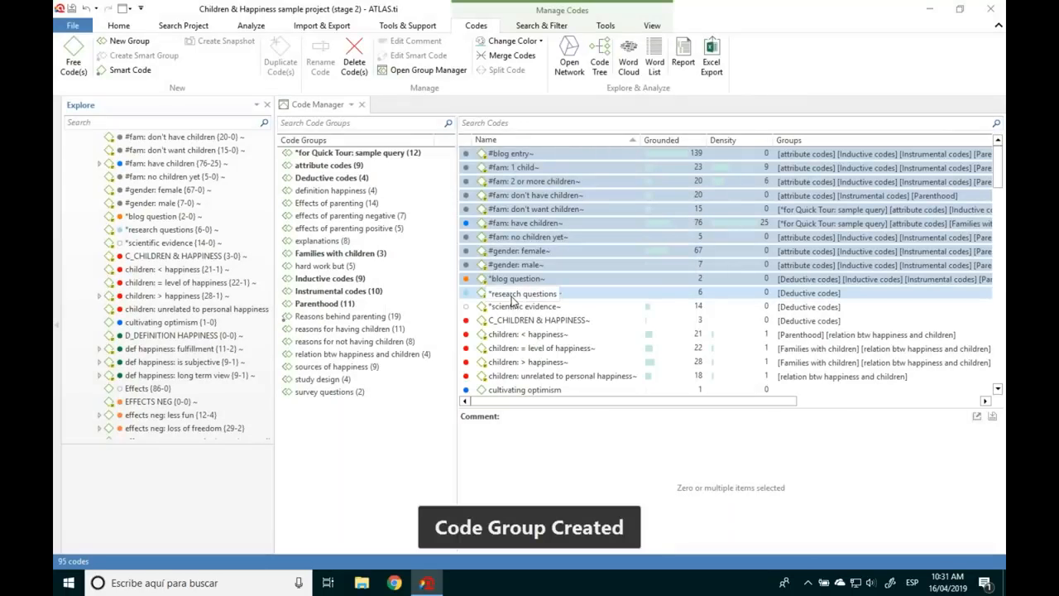
{"action": "left_click", "coordinate": [356, 291]}
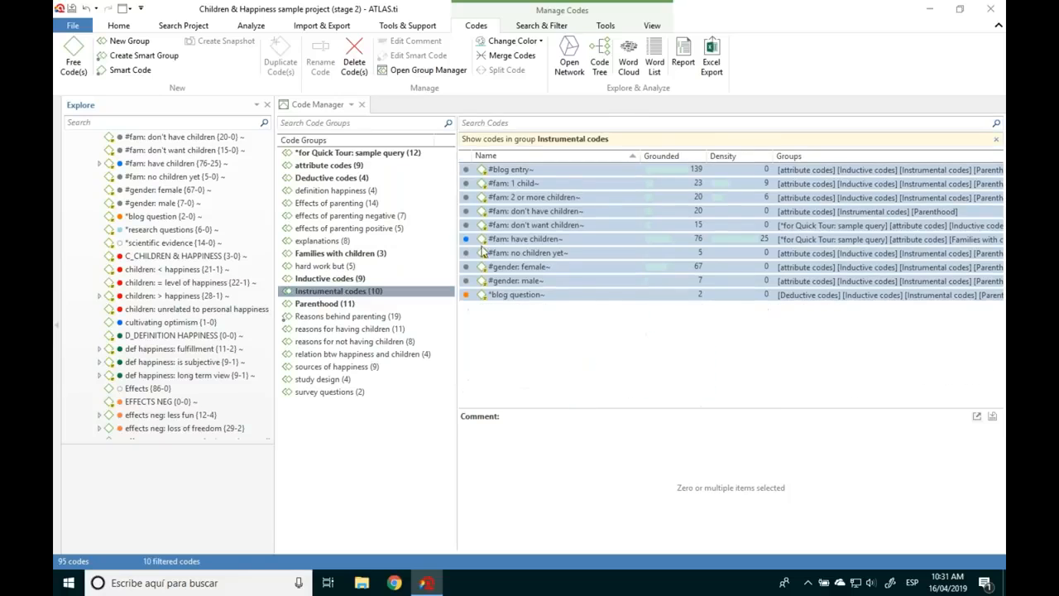
{"action": "left_click", "coordinate": [368, 444]}
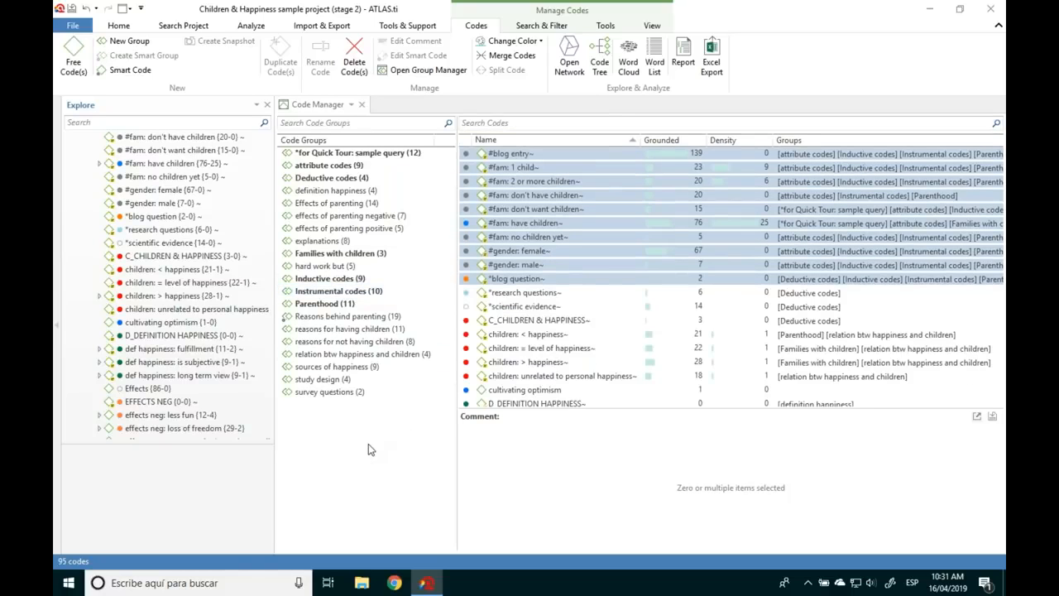
Step: Filter the codes by the group relation btw happiness and children, and read the comments of its first two codes
{"action": "left_click", "coordinate": [537, 338]}
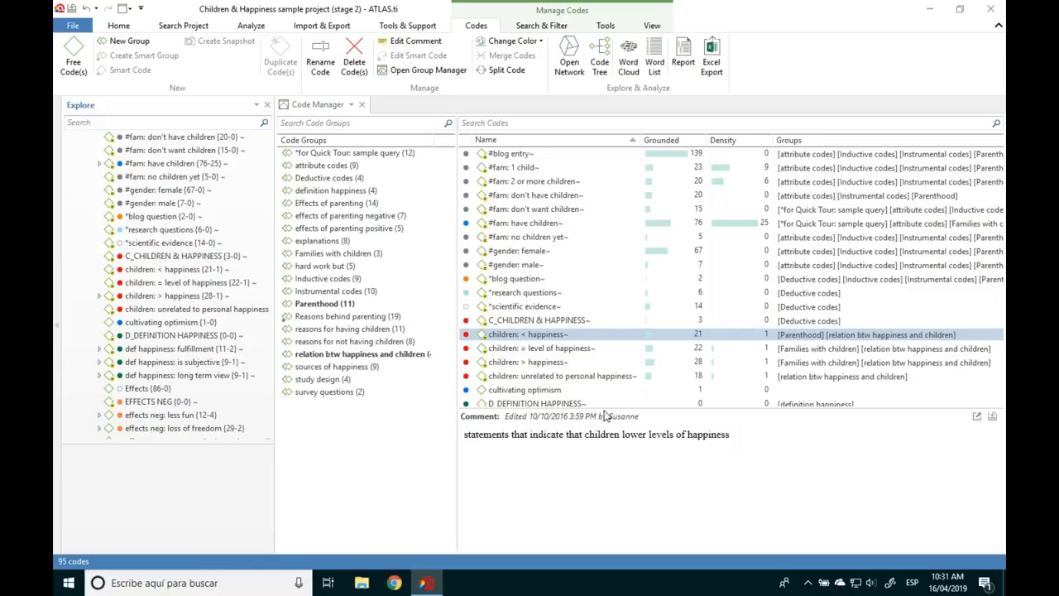
{"action": "left_click", "coordinate": [389, 366]}
{"action": "left_click", "coordinate": [364, 354]}
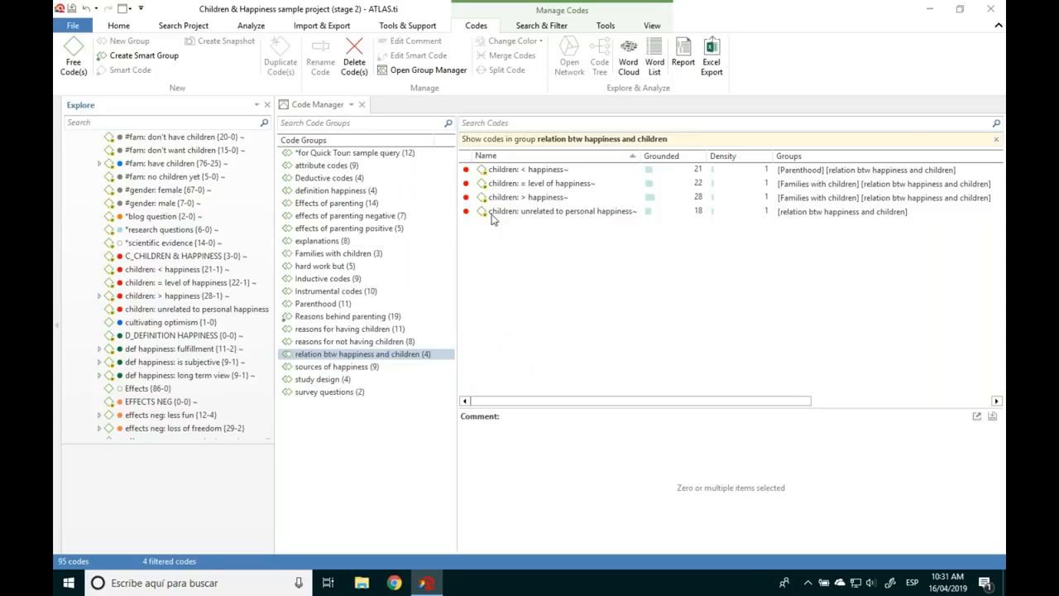
{"action": "left_click", "coordinate": [525, 170]}
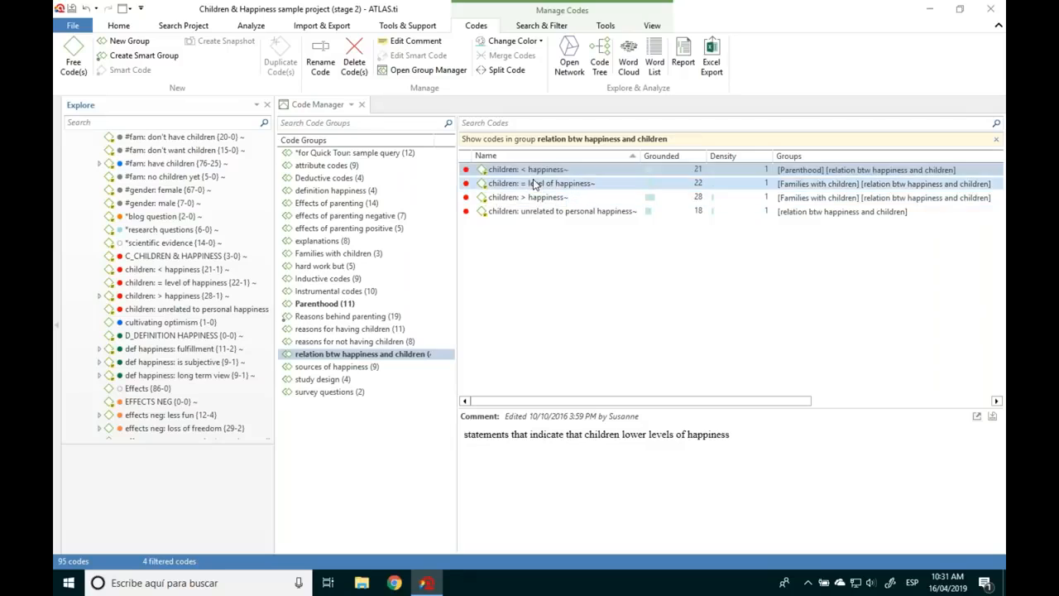
{"action": "left_click", "coordinate": [521, 183]}
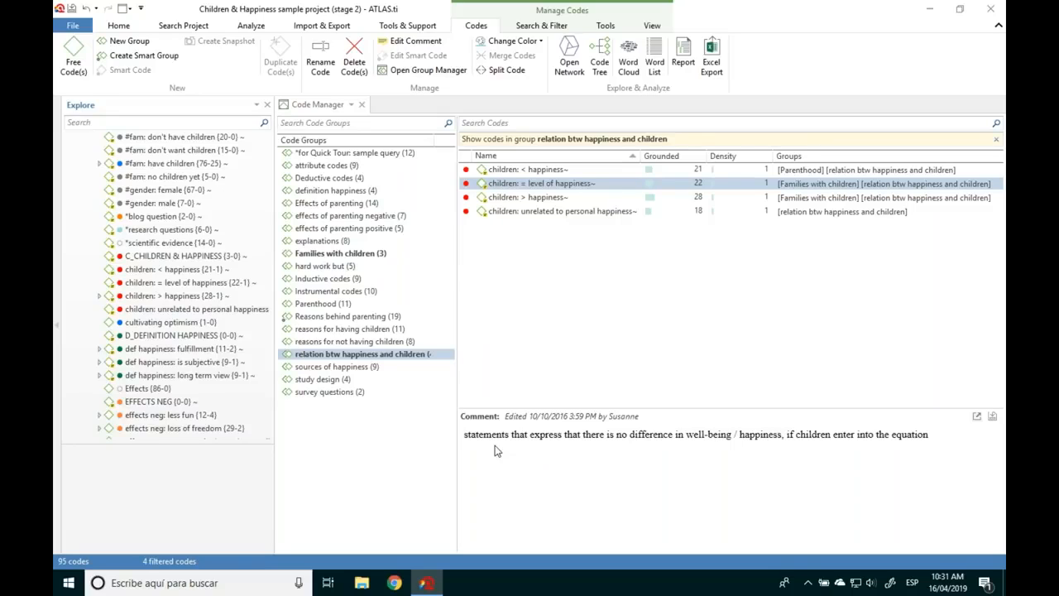
{"action": "left_click", "coordinate": [506, 183]}
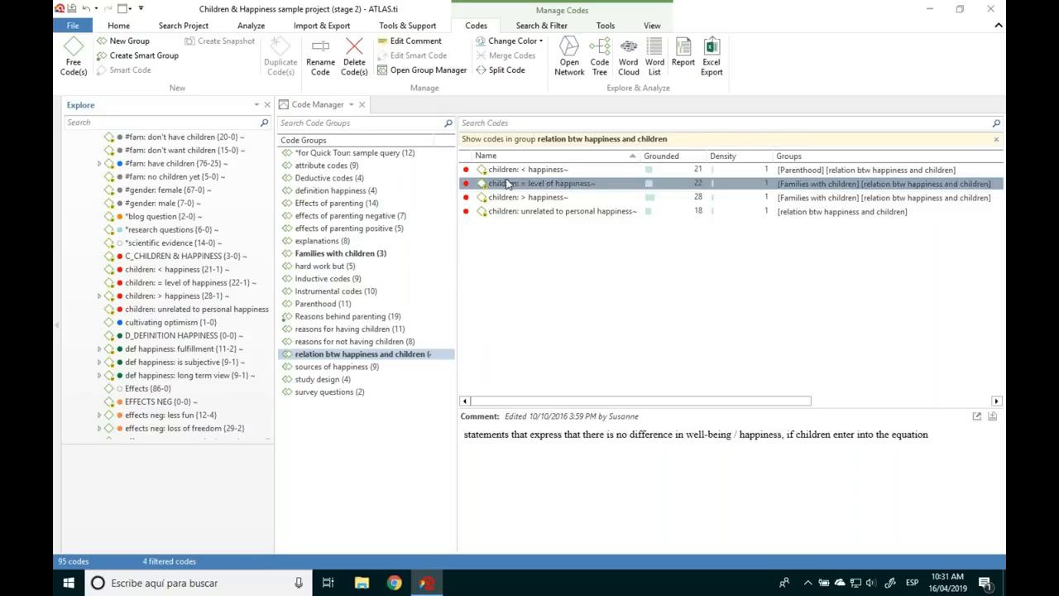
Step: Add the line "operational definition" to the comment of the code children: > happiness
{"action": "left_click", "coordinate": [515, 198]}
{"action": "left_click", "coordinate": [516, 211]}
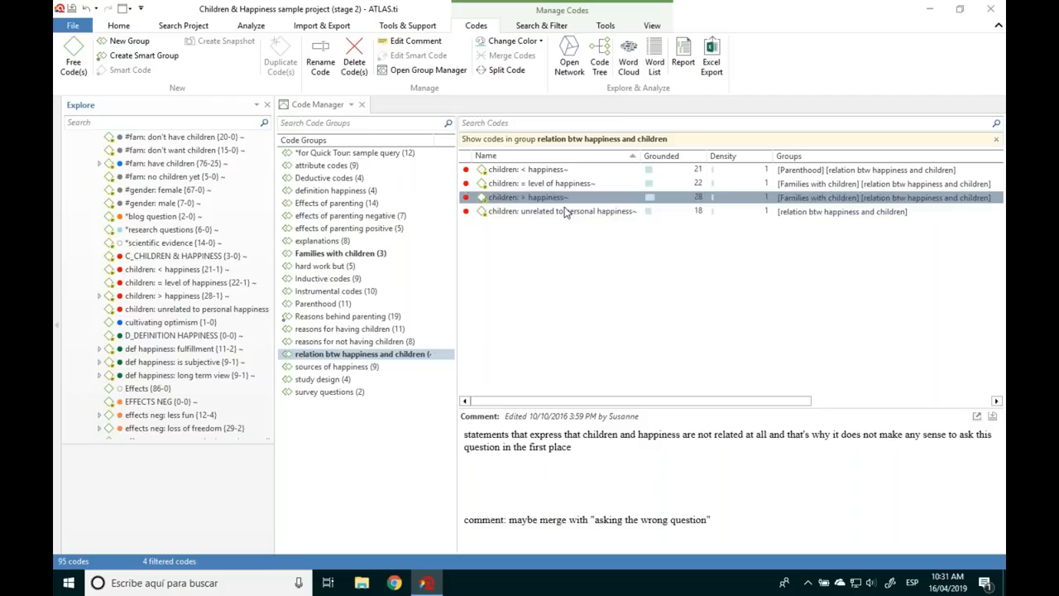
{"action": "left_click", "coordinate": [797, 440]}
{"action": "type", "text": "operational definition"}
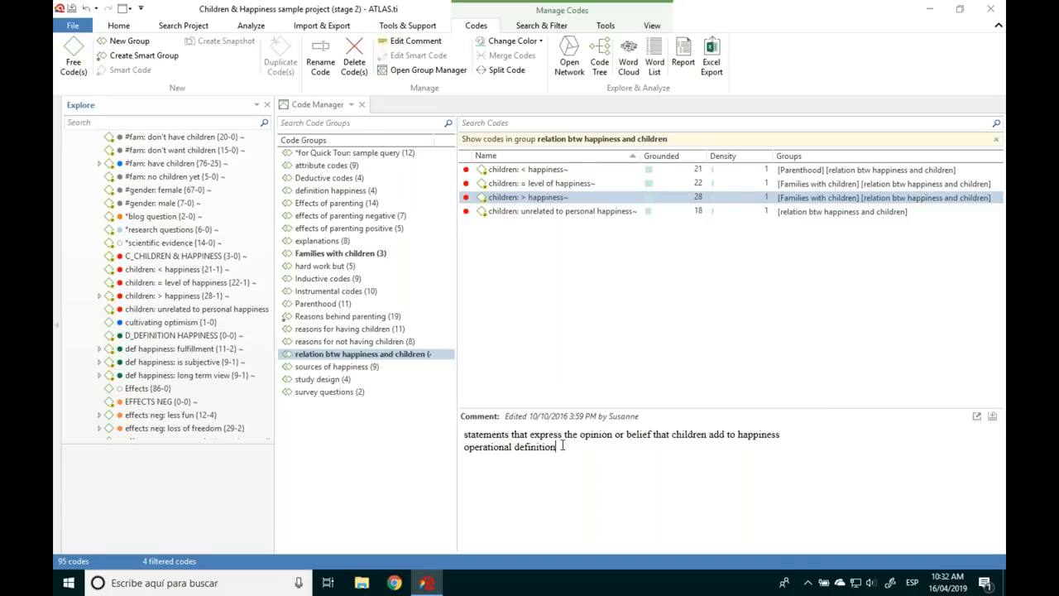
Step: Select all four codes in the relation btw happiness and children group and open the Code Report settings
{"action": "left_click", "coordinate": [533, 171]}
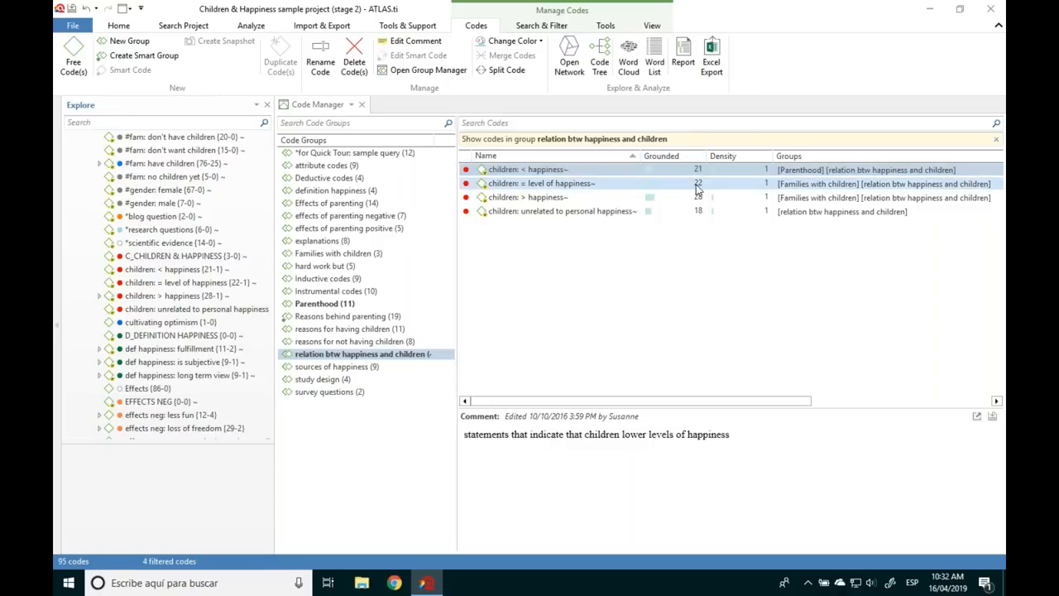
{"action": "left_click", "coordinate": [557, 212], "text": "shift"}
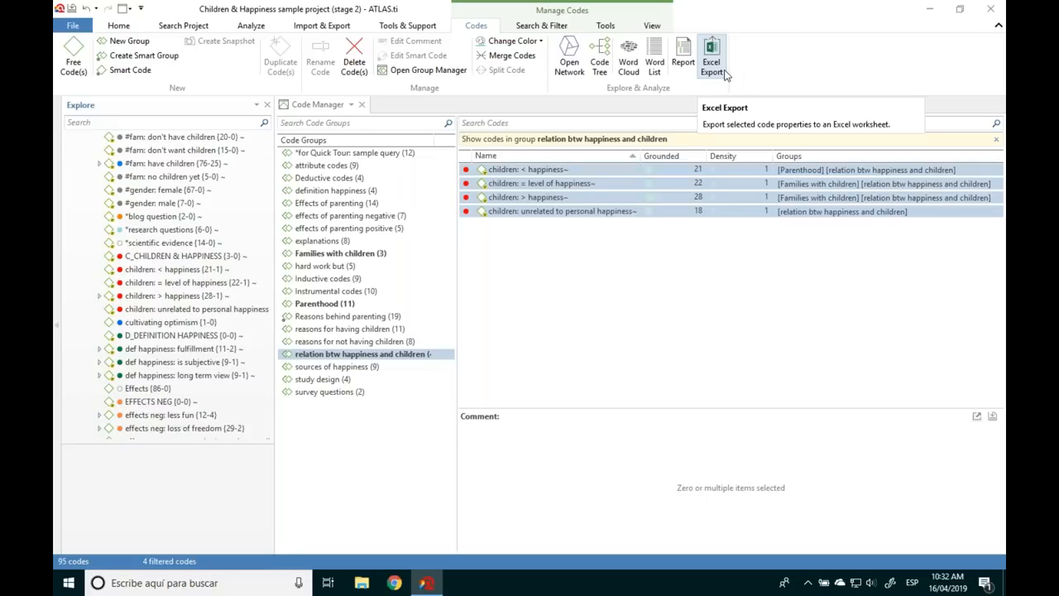
{"action": "left_click", "coordinate": [684, 54]}
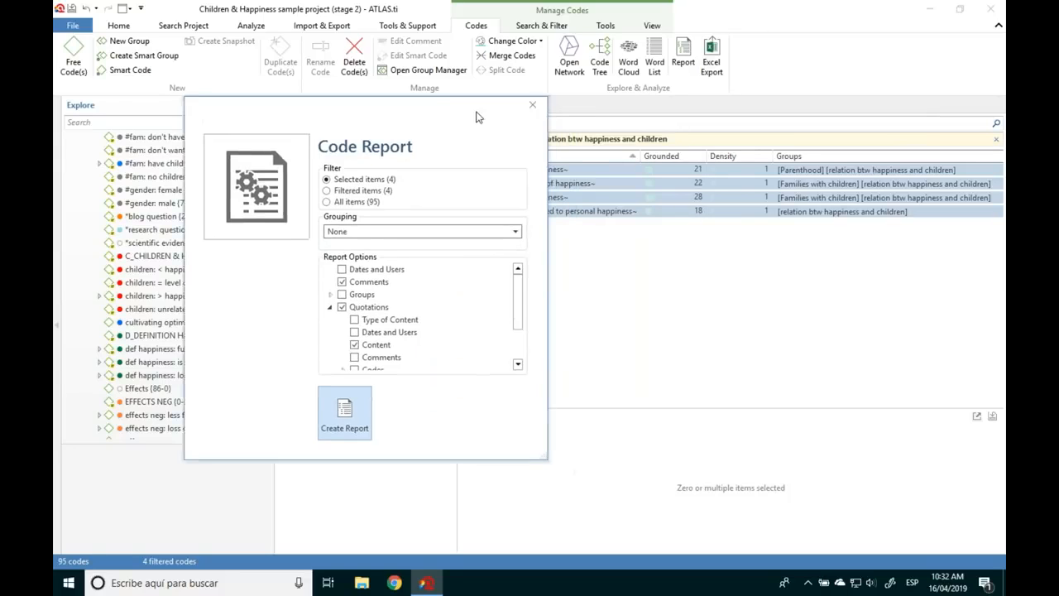
{"action": "left_click_drag", "start_coordinate": [475, 114], "coordinate": [435, 97]}
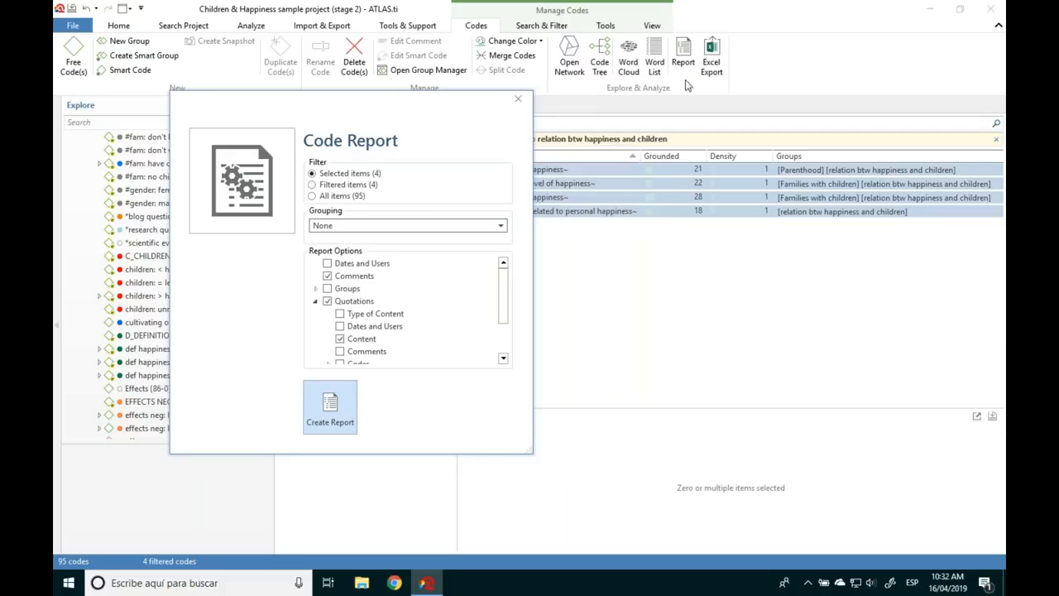
{"action": "left_click_drag", "start_coordinate": [359, 101], "coordinate": [347, 89]}
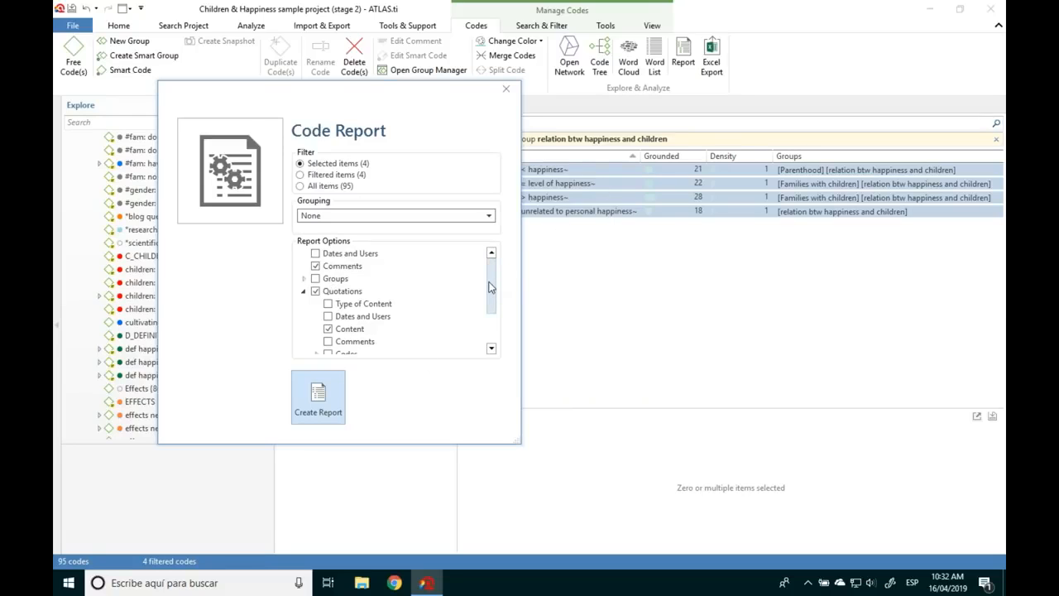
Step: Include the quotations' memos in the code report options, and collapse the memo sub-options
{"action": "scroll", "coordinate": [489, 286], "scroll_direction": "down", "scroll_amount": 1}
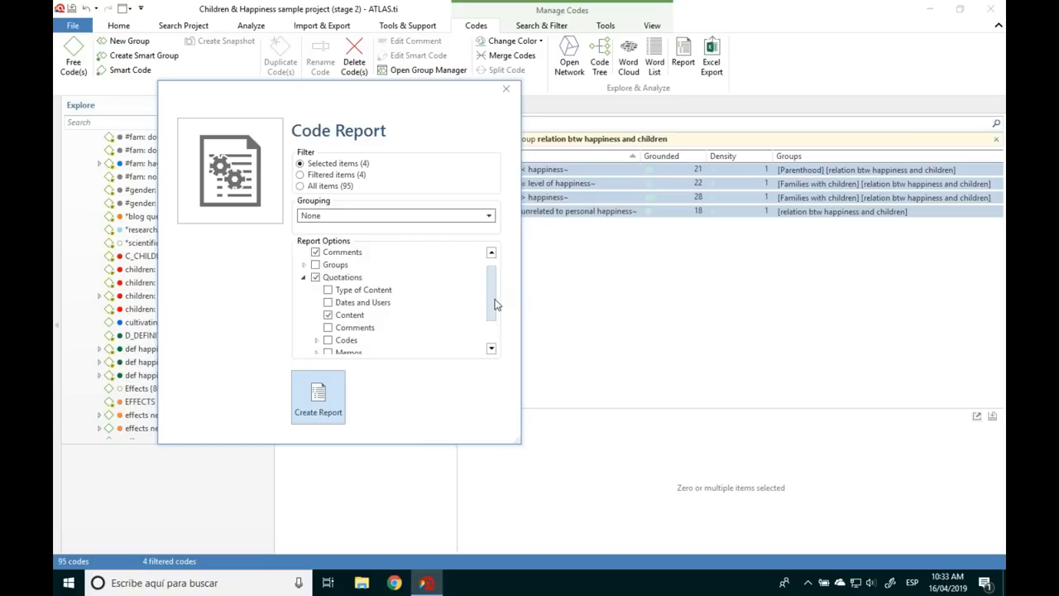
{"action": "scroll", "coordinate": [494, 302], "scroll_direction": "down", "scroll_amount": 3}
{"action": "left_click", "coordinate": [329, 315]}
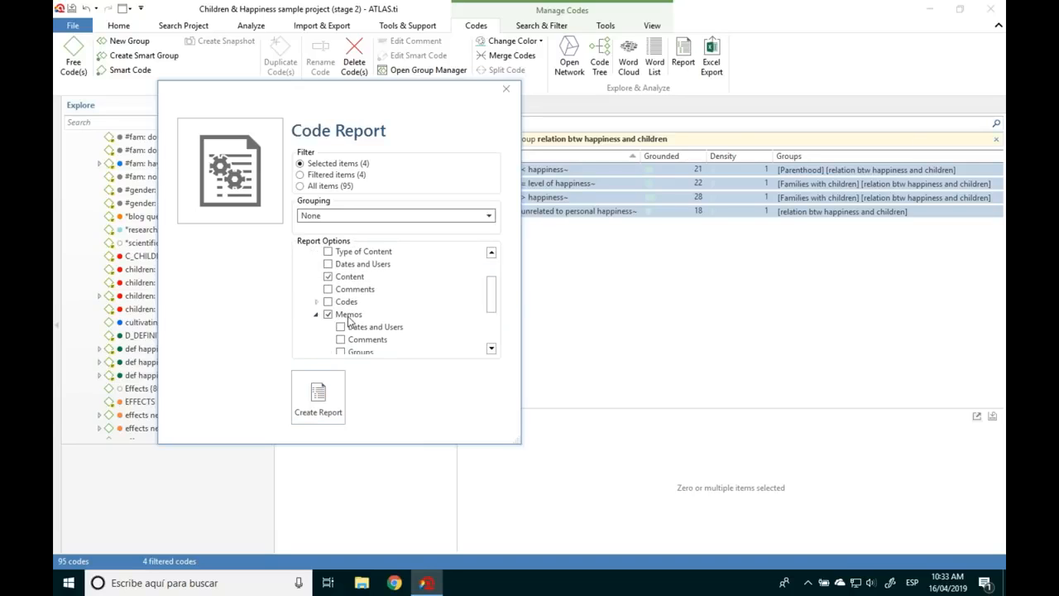
{"action": "scroll", "coordinate": [491, 292], "scroll_direction": "up", "scroll_amount": 2}
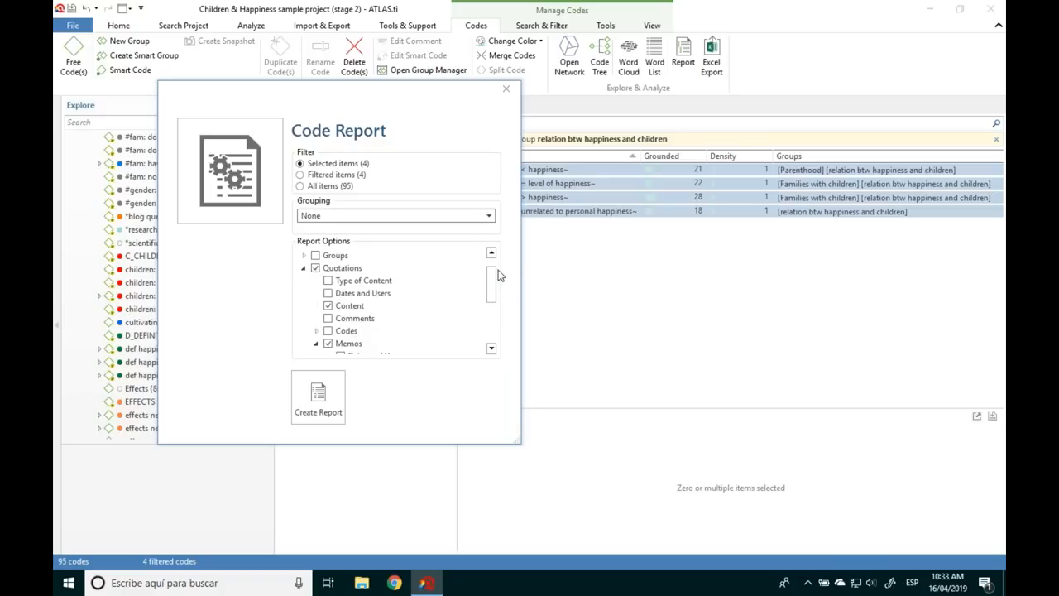
{"action": "left_click_drag", "start_coordinate": [489, 284], "coordinate": [489, 285]}
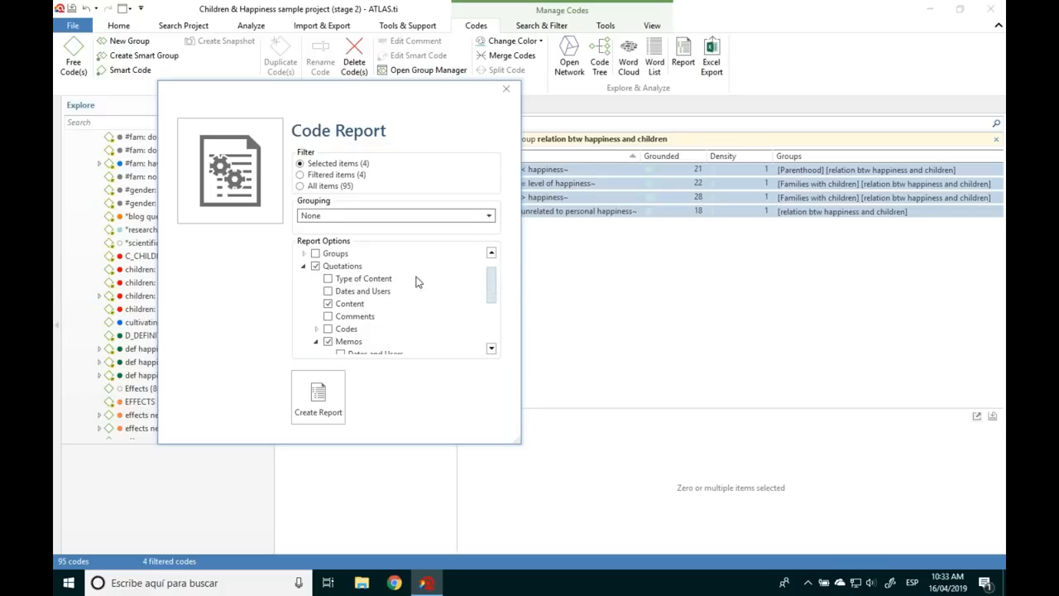
{"action": "left_click", "coordinate": [315, 265]}
{"action": "left_click_drag", "start_coordinate": [493, 293], "coordinate": [491, 315]}
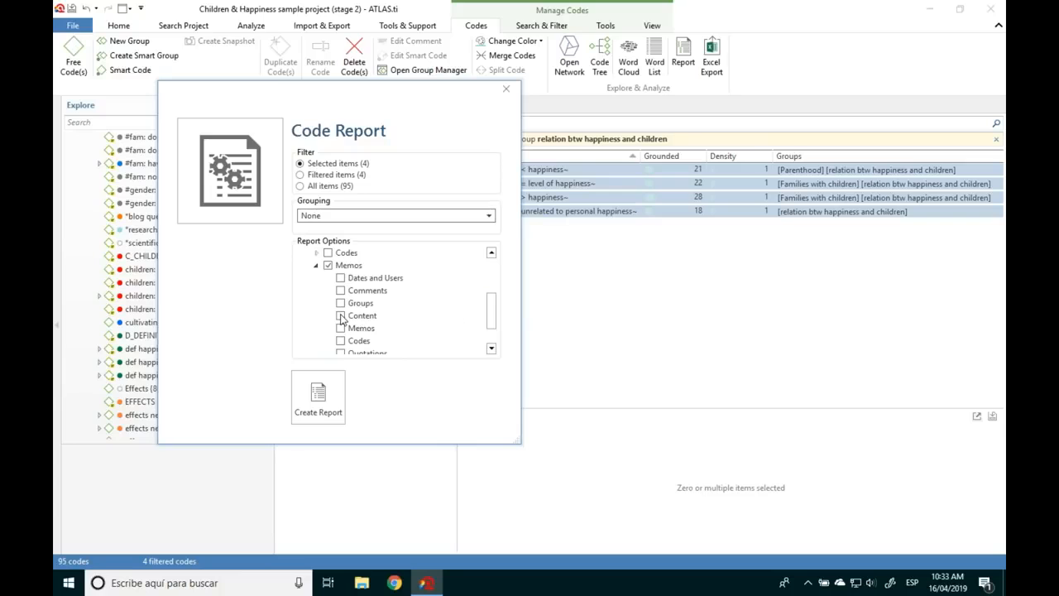
{"action": "left_click", "coordinate": [316, 266]}
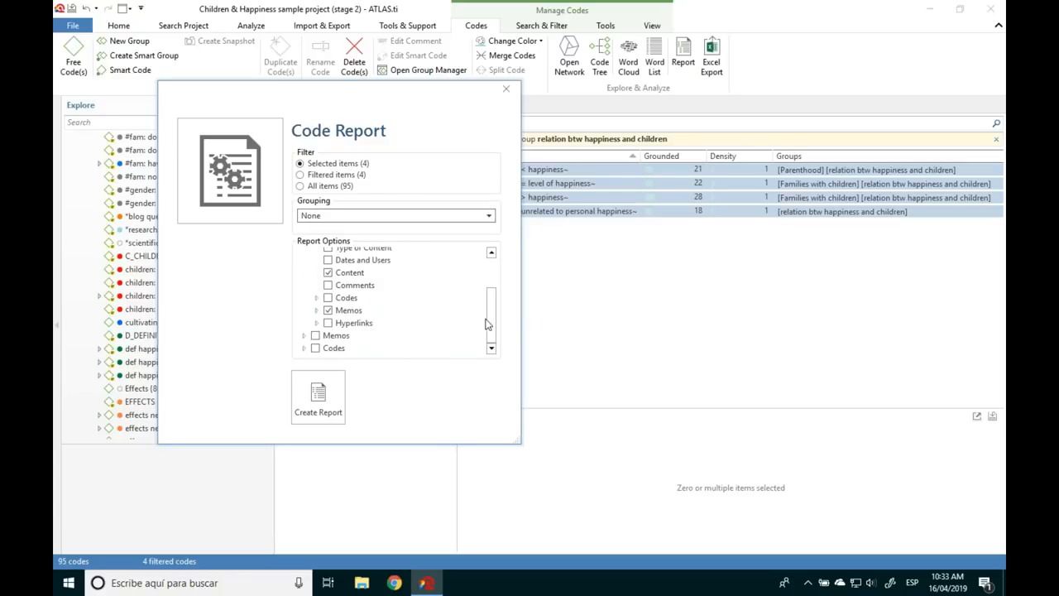
Step: Collapse the Quotations options and create the report for the selected codes with their comments and quotations
{"action": "left_click_drag", "start_coordinate": [494, 319], "coordinate": [494, 287]}
{"action": "left_click", "coordinate": [304, 270]}
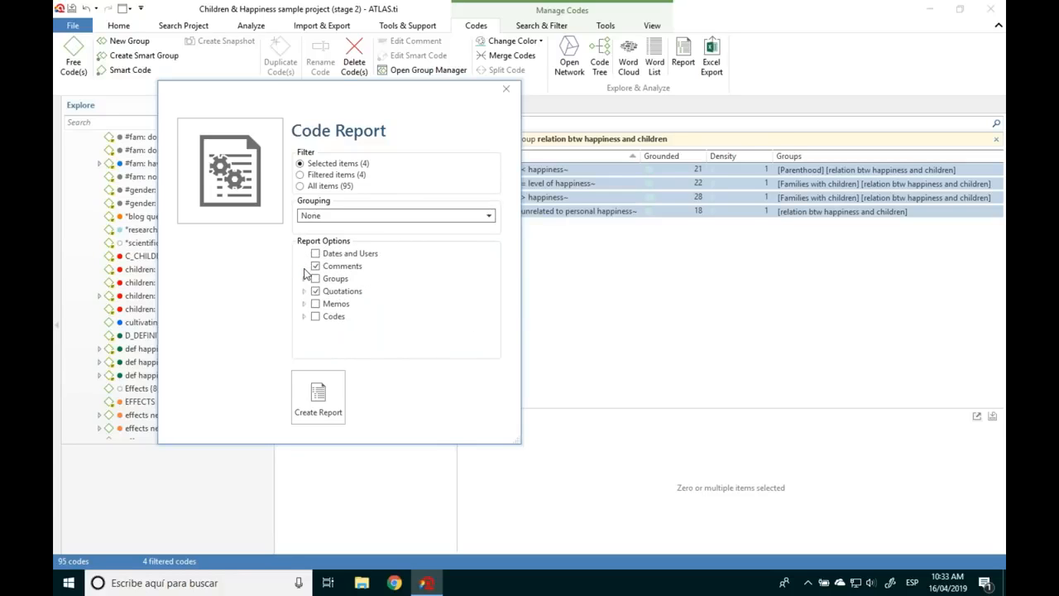
{"action": "left_click", "coordinate": [316, 398]}
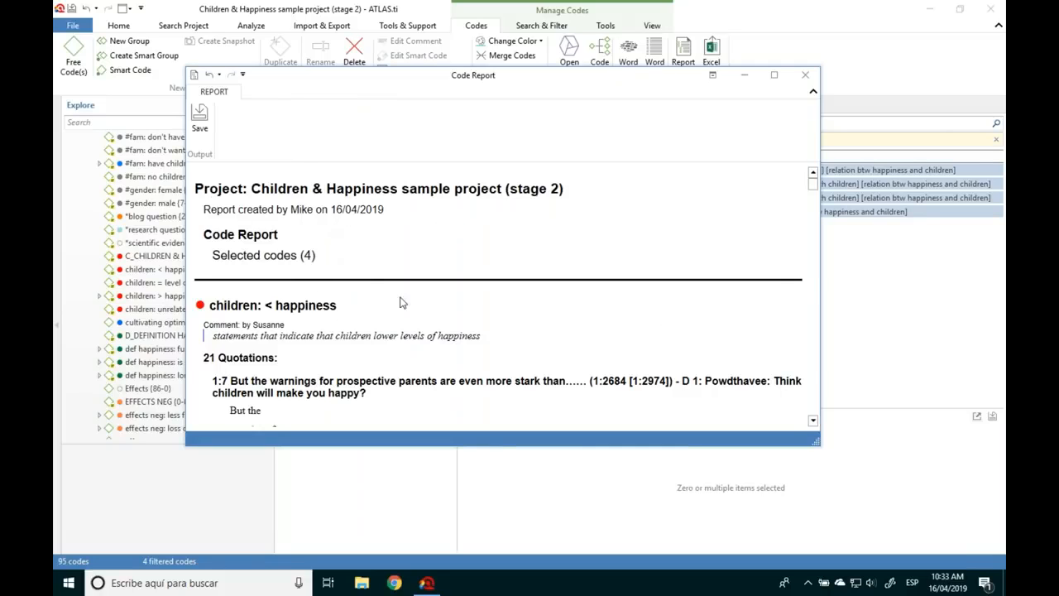
Step: Examine the code report's comments, quotations and linked memos, from children: < happiness through to children: > happiness
{"action": "left_click", "coordinate": [813, 420]}
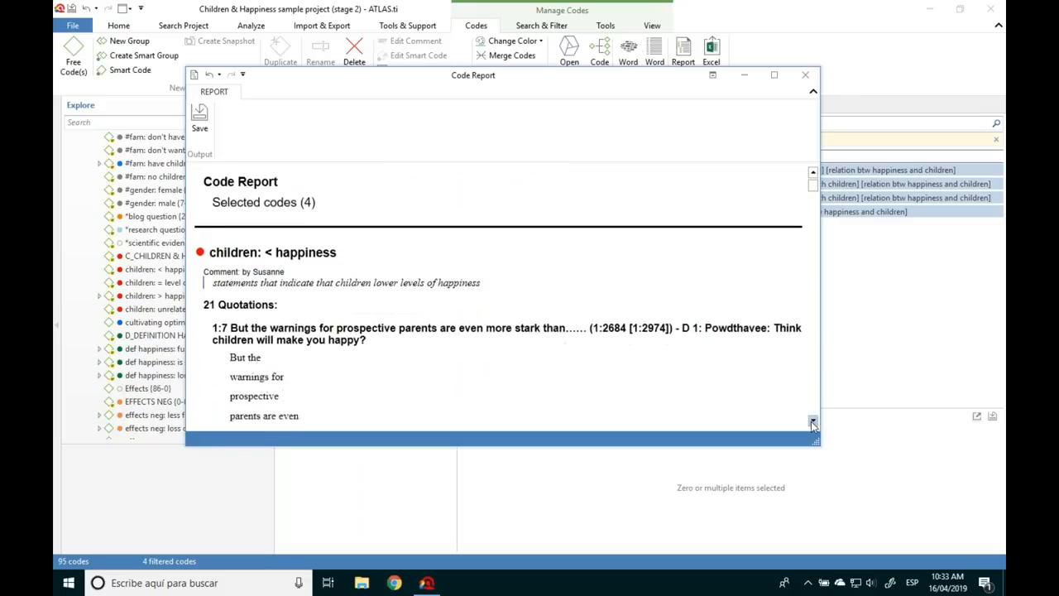
{"action": "left_click", "coordinate": [813, 421]}
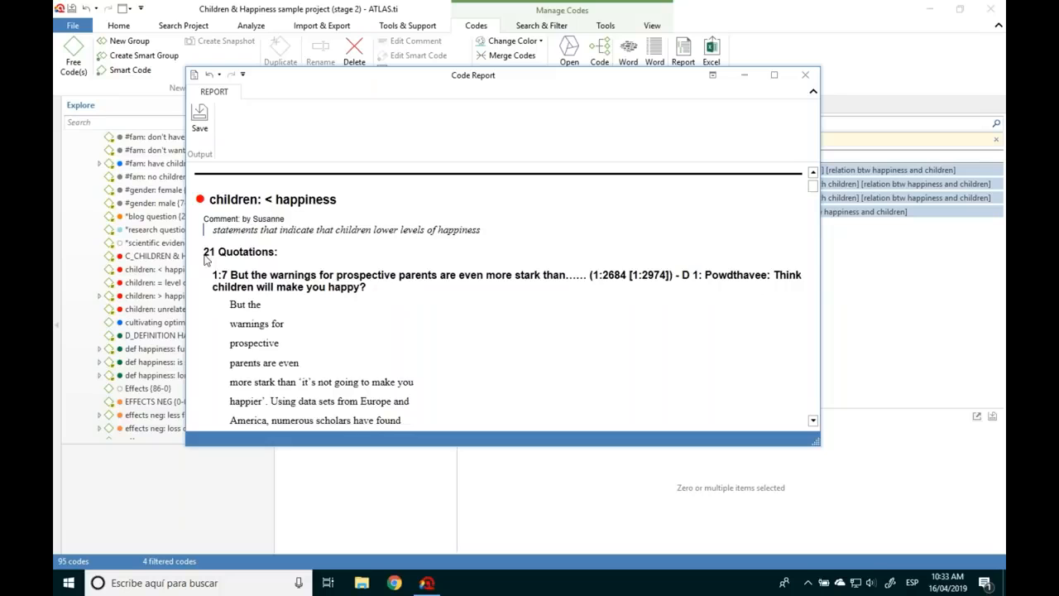
{"action": "left_click", "coordinate": [814, 421]}
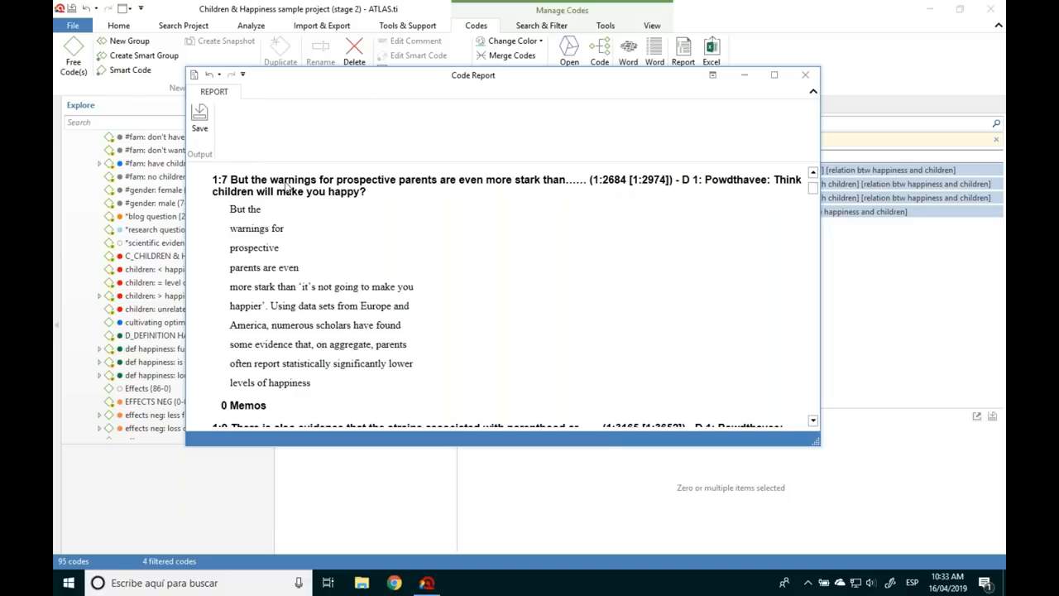
{"action": "left_click_drag", "start_coordinate": [230, 209], "coordinate": [319, 379]}
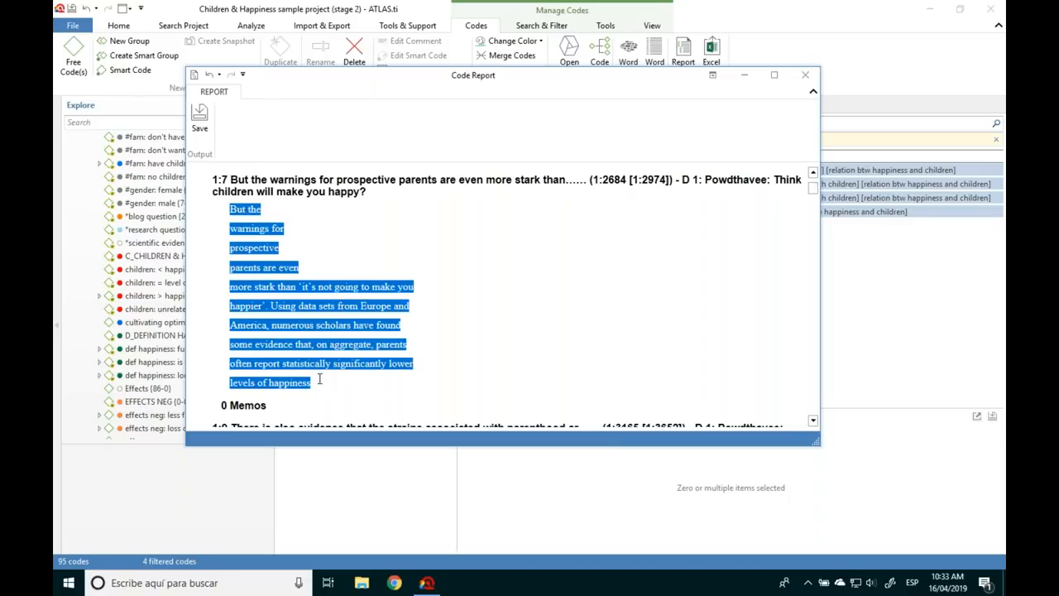
{"action": "triple_click", "coordinate": [235, 404]}
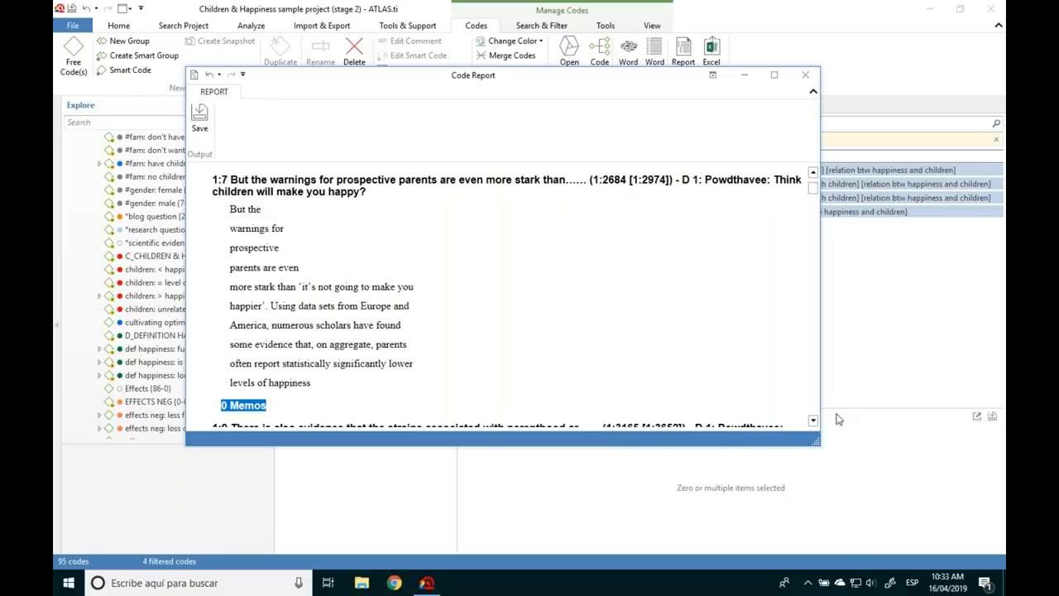
{"action": "left_click", "coordinate": [814, 421]}
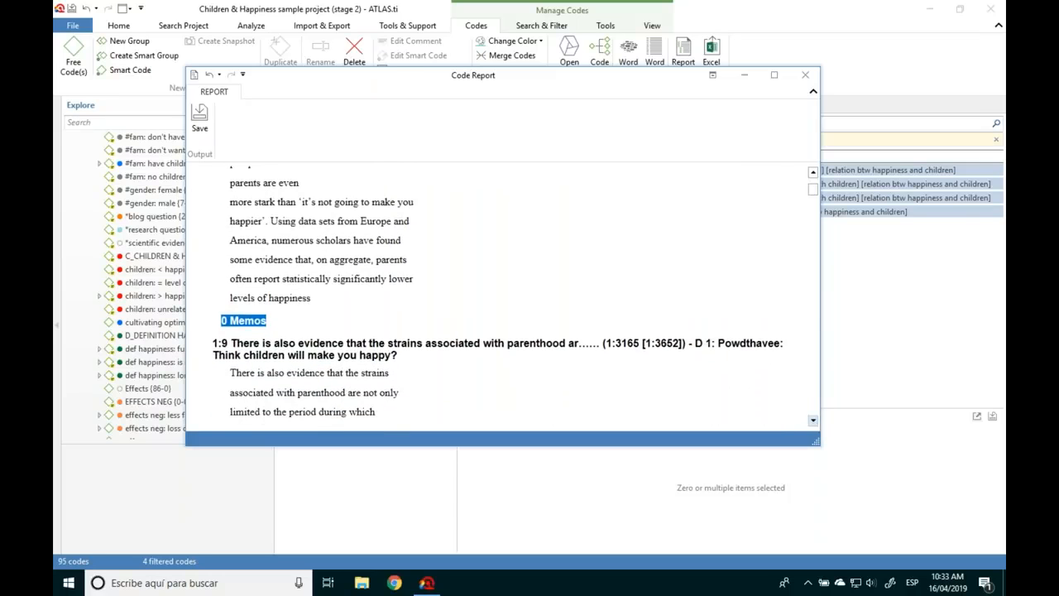
{"action": "left_click", "coordinate": [814, 420]}
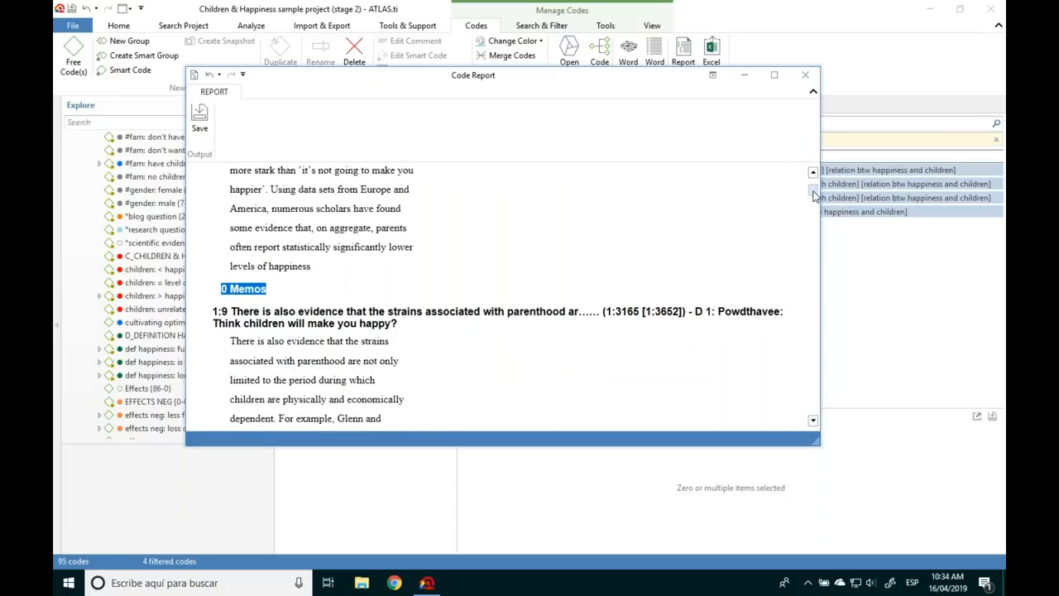
{"action": "scroll", "coordinate": [814, 196], "scroll_direction": "down", "scroll_amount": 6}
{"action": "scroll", "coordinate": [814, 196], "scroll_direction": "up", "scroll_amount": 3}
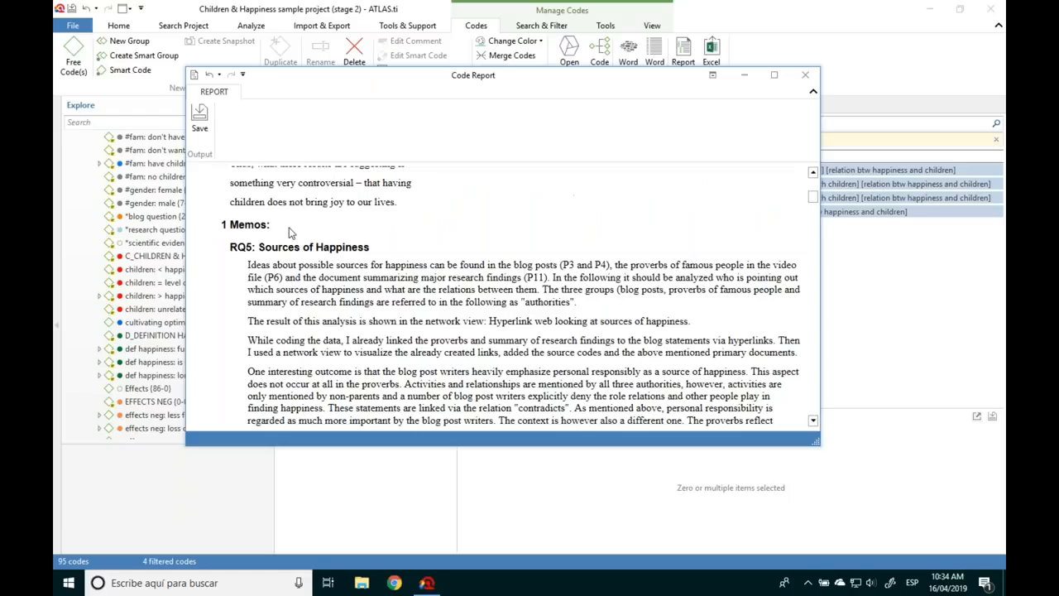
{"action": "left_click_drag", "start_coordinate": [814, 200], "coordinate": [815, 259]}
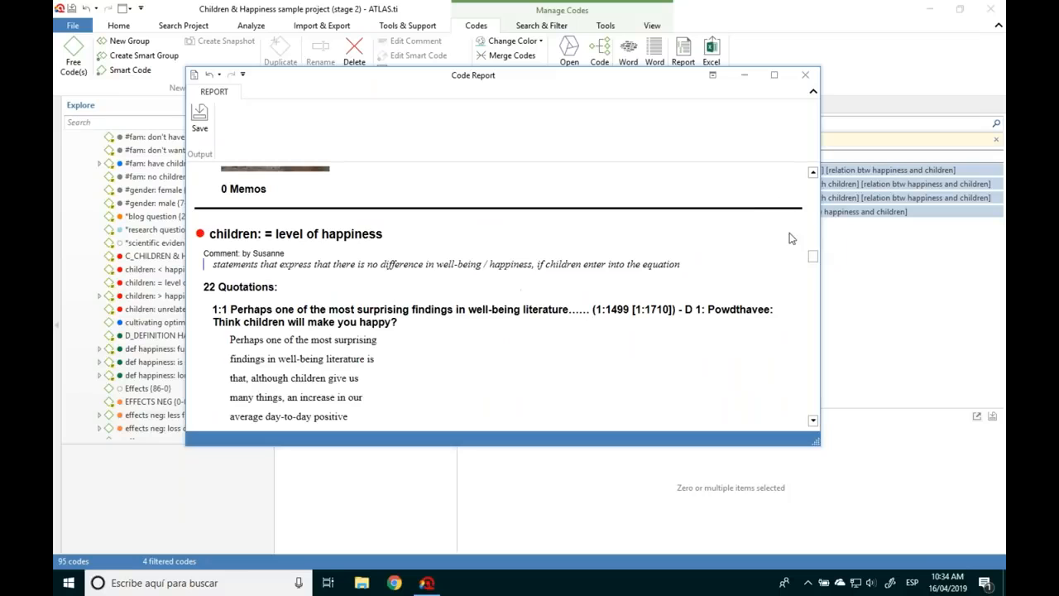
{"action": "left_click_drag", "start_coordinate": [813, 261], "coordinate": [815, 310]}
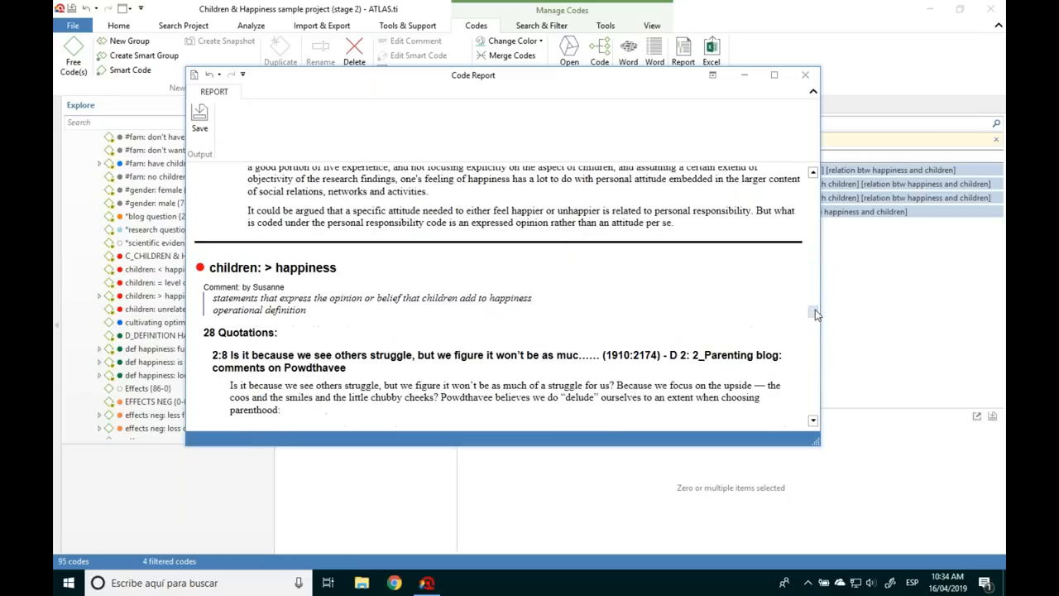
Step: Check the file formats available for saving the code report, and cancel without saving
{"action": "left_click", "coordinate": [199, 124]}
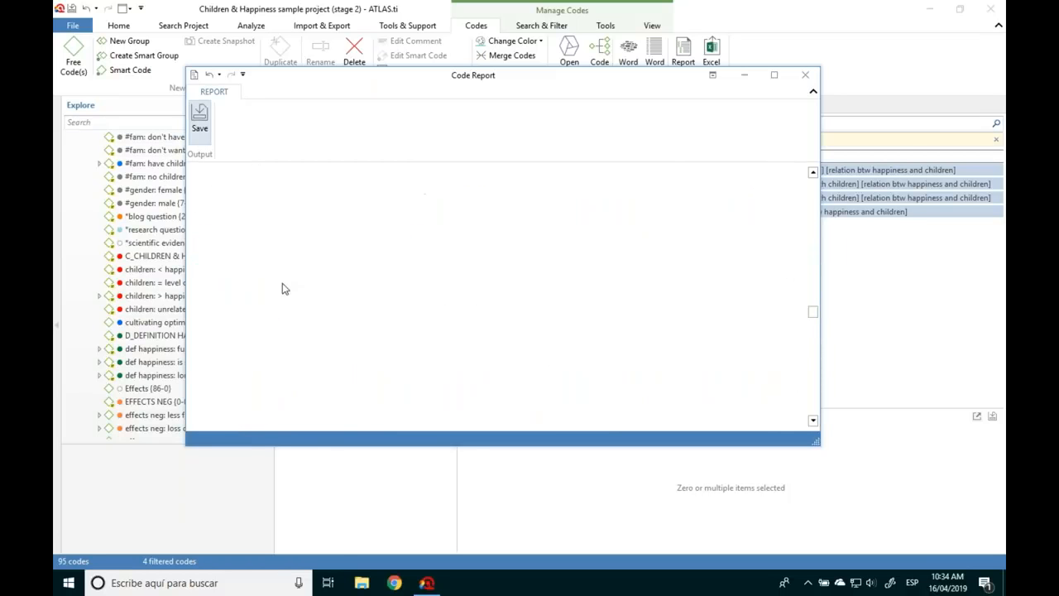
{"action": "left_click", "coordinate": [322, 291]}
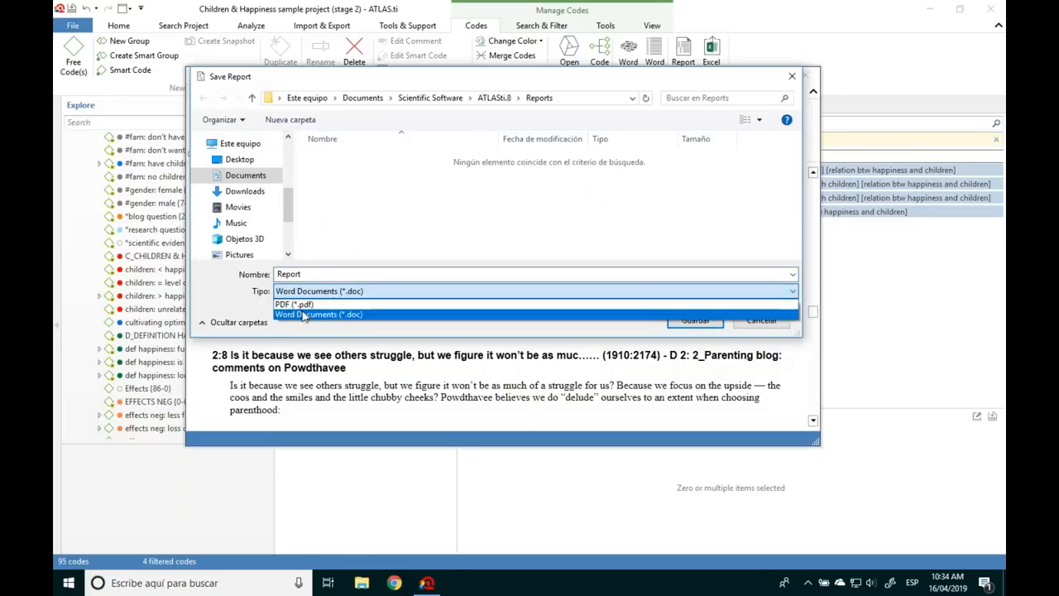
{"action": "left_click", "coordinate": [772, 359]}
{"action": "left_click", "coordinate": [754, 322]}
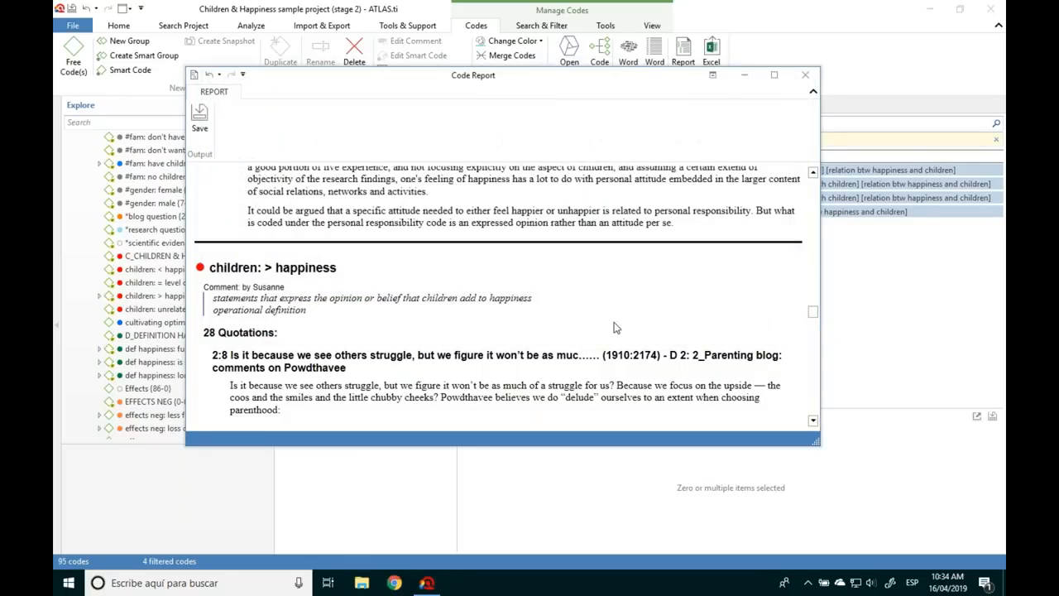
Step: Go back to the beginning of the code report, and close both the report and the Code Manager
{"action": "left_click_drag", "start_coordinate": [816, 320], "coordinate": [807, 173]}
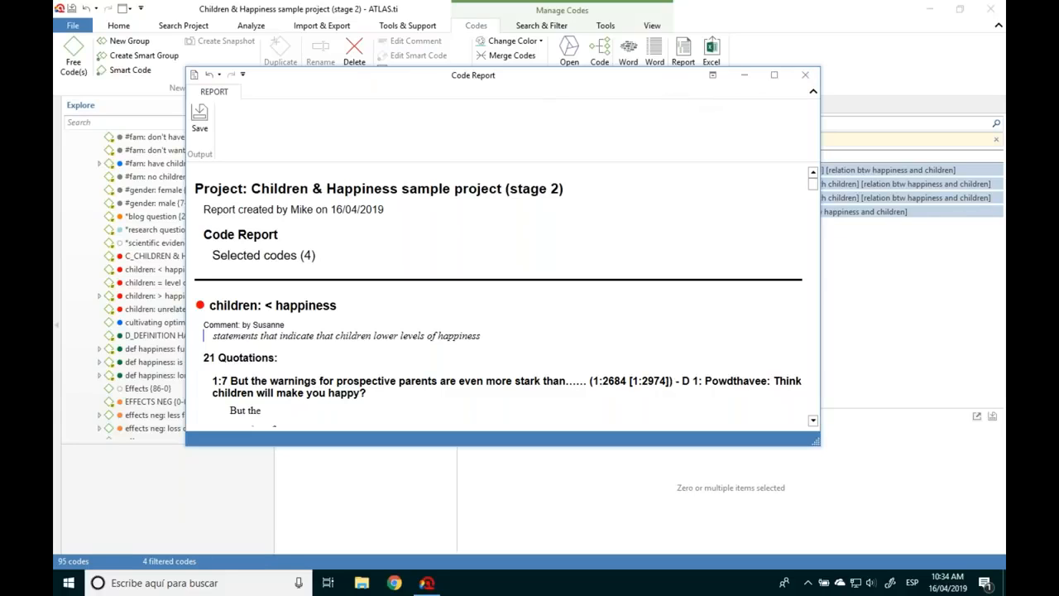
{"action": "left_click", "coordinate": [807, 77]}
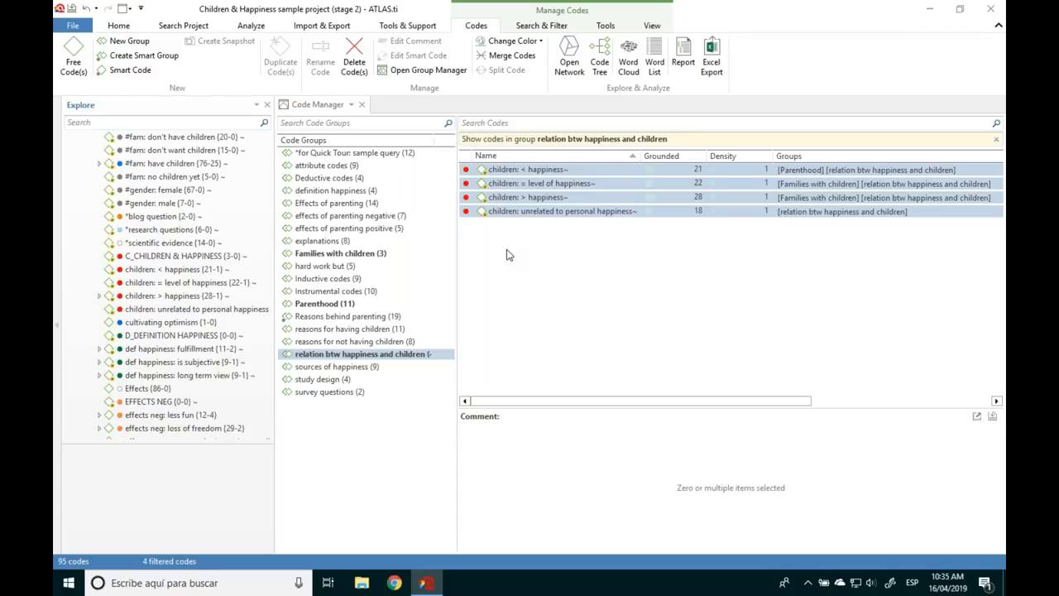
{"action": "left_click", "coordinate": [361, 104]}
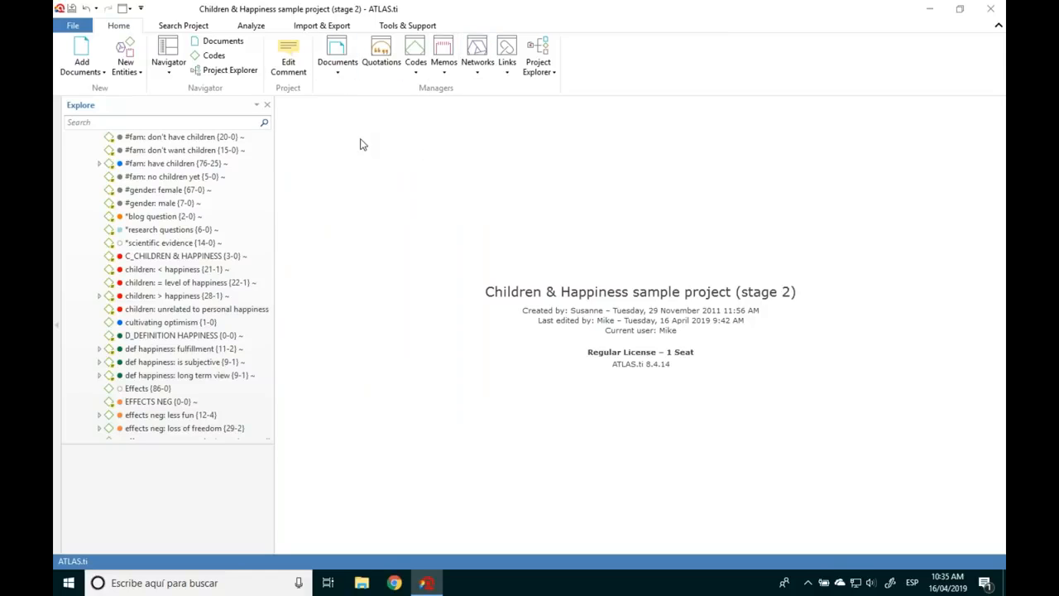
Step: Open the Document Manager and view the previews and comments of documents D 3, D 2 and D 1
{"action": "left_click", "coordinate": [336, 52]}
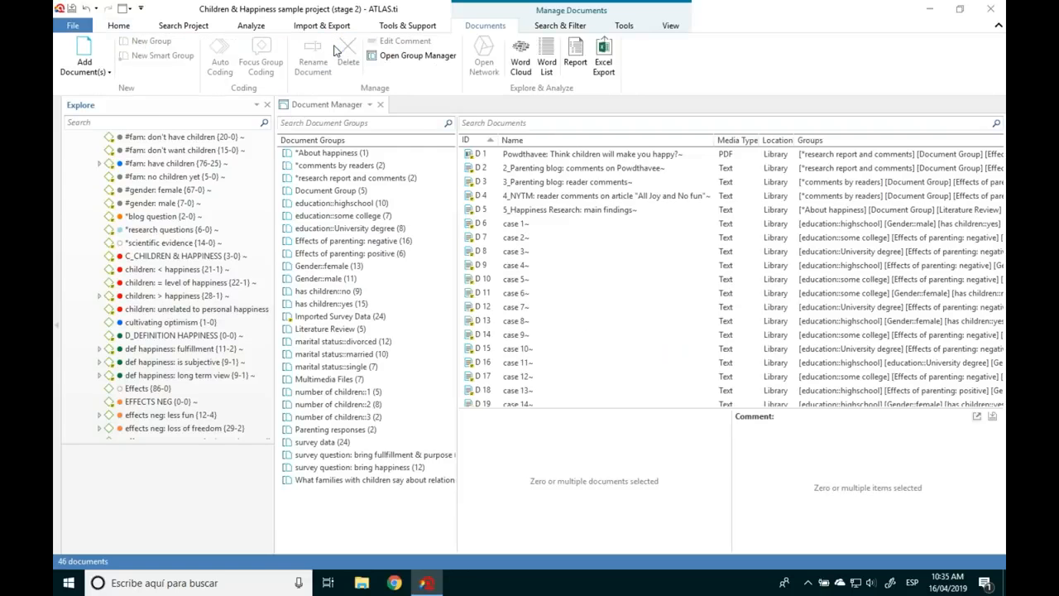
{"action": "scroll", "coordinate": [593, 250], "scroll_direction": "down", "scroll_amount": 5}
{"action": "scroll", "coordinate": [594, 249], "scroll_direction": "up", "scroll_amount": 5}
{"action": "left_click", "coordinate": [555, 180]}
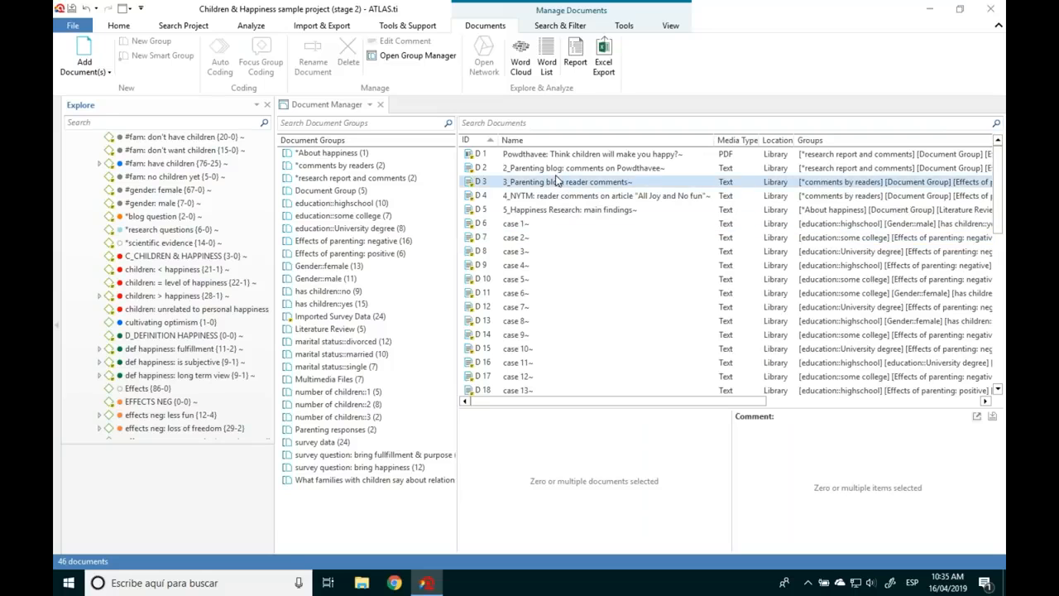
{"action": "left_click", "coordinate": [556, 182]}
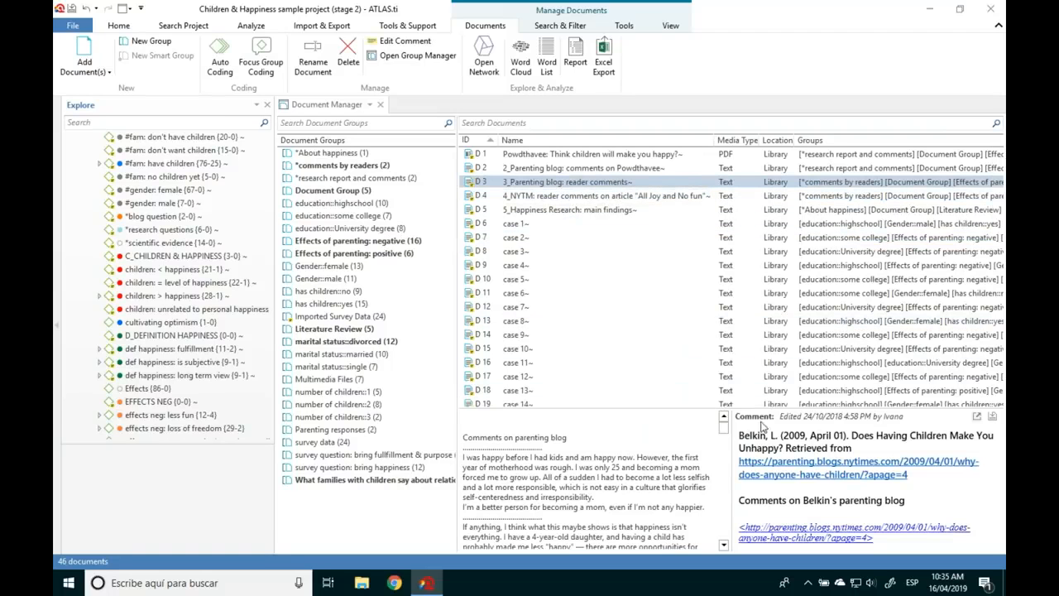
{"action": "left_click", "coordinate": [608, 169], "text": "ctrl"}
{"action": "left_click", "coordinate": [608, 170]}
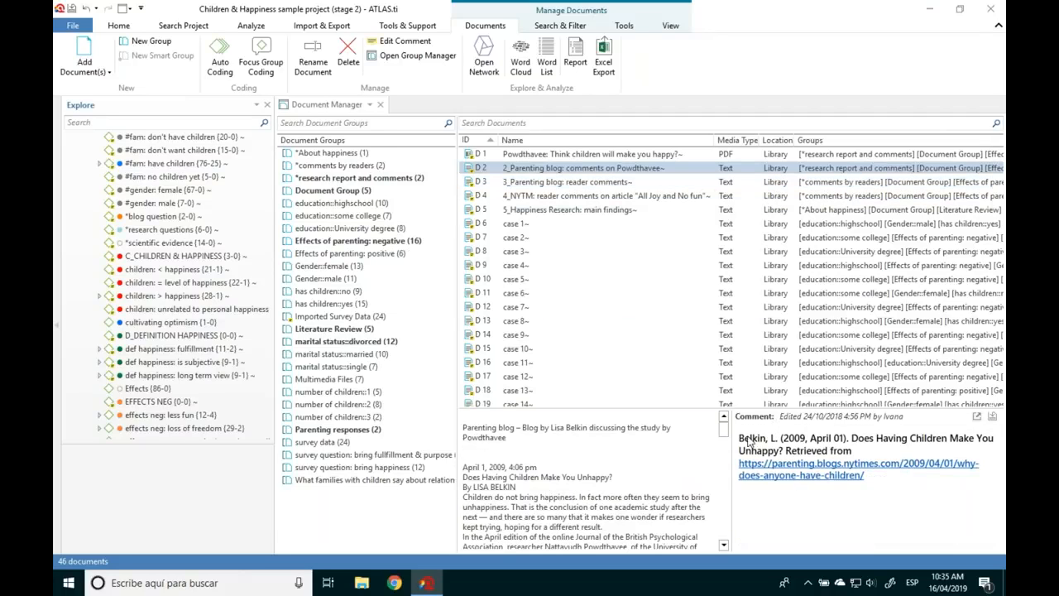
{"action": "left_click", "coordinate": [567, 154]}
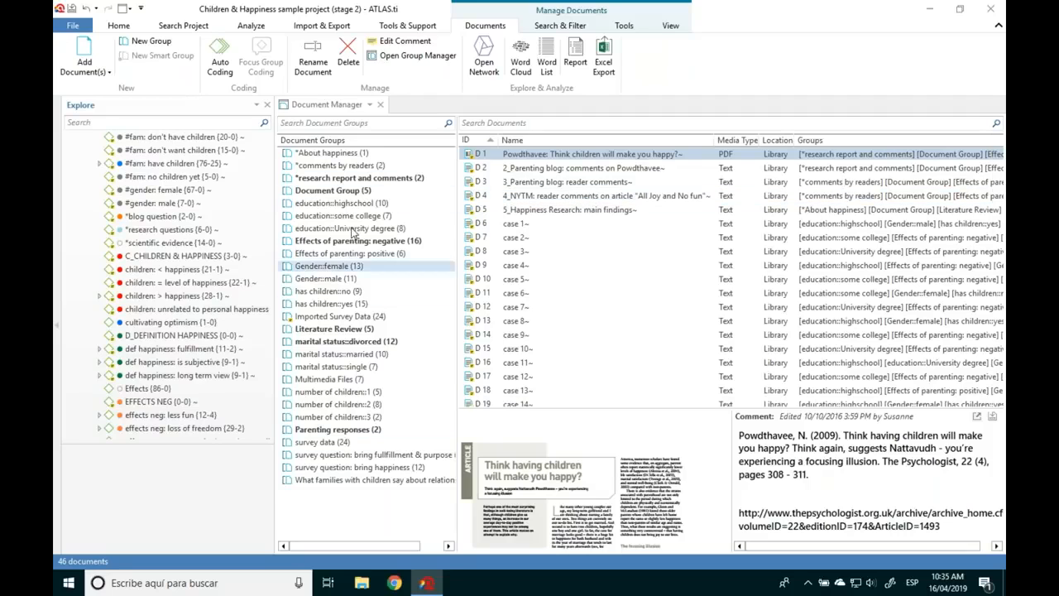
Step: Filter the documents by the groups marital status::divorced and number of children::2, clear the filter and close the Document Manager
{"action": "left_click", "coordinate": [351, 342]}
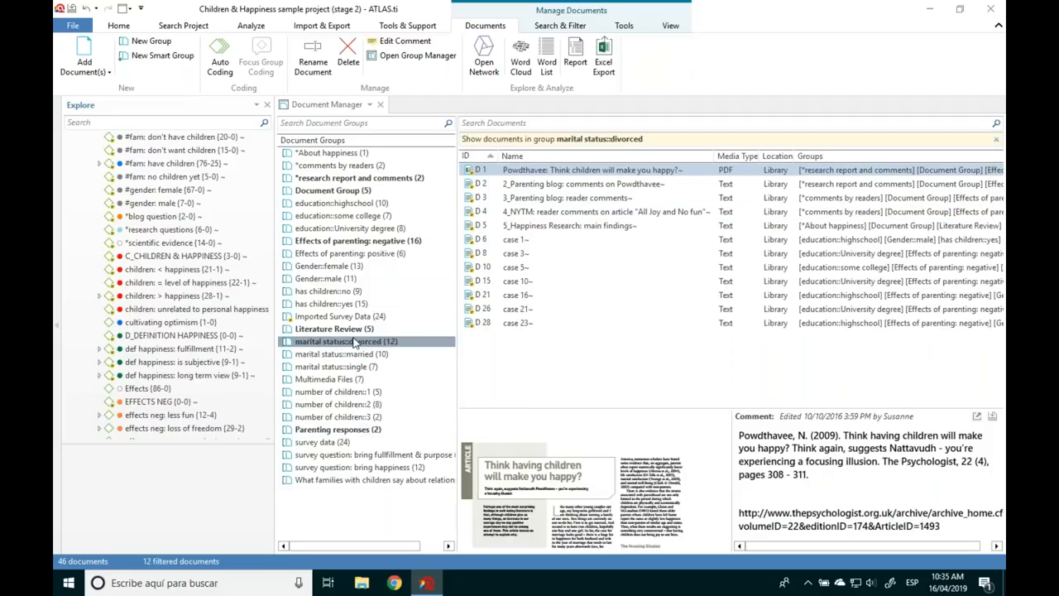
{"action": "left_click", "coordinate": [340, 404]}
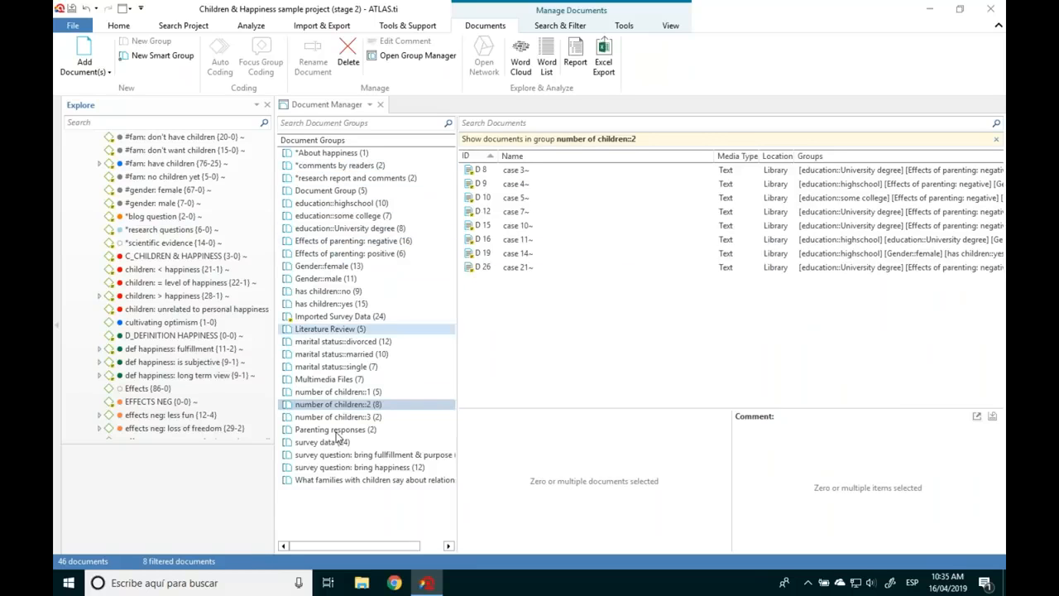
{"action": "left_click", "coordinate": [346, 506]}
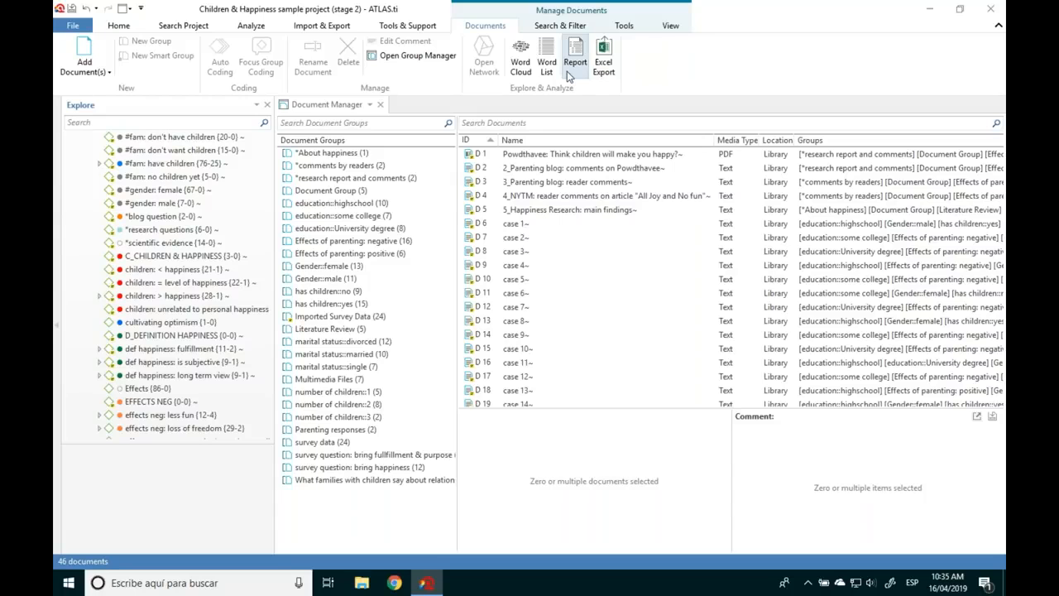
{"action": "left_click", "coordinate": [380, 104]}
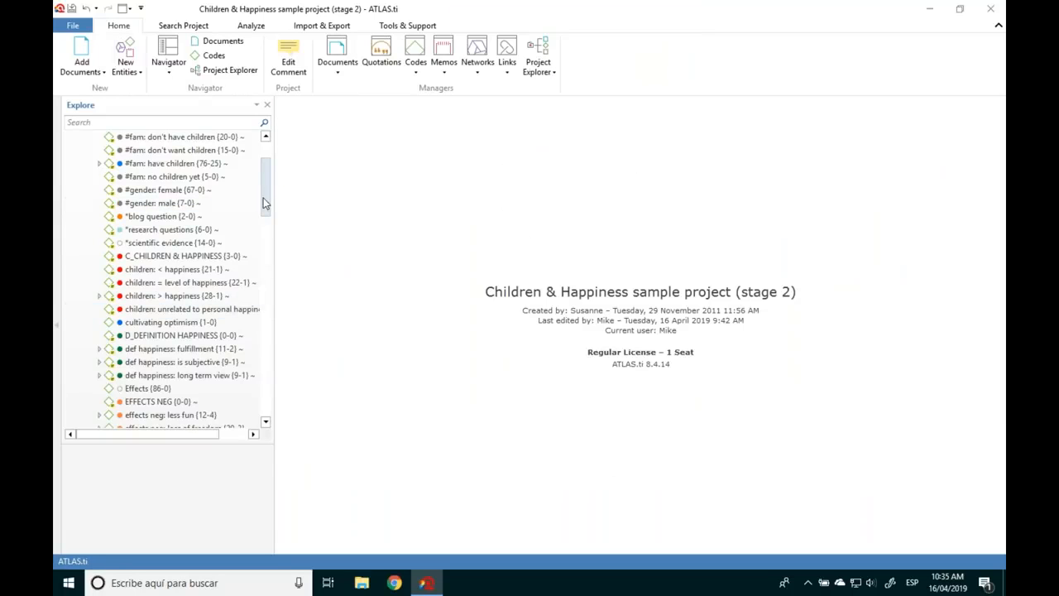
Step: Collapse the Codes branch of the project tree and expand the Networks branch to list the existing networks
{"action": "left_click_drag", "start_coordinate": [264, 200], "coordinate": [263, 165]}
{"action": "left_click", "coordinate": [86, 164]}
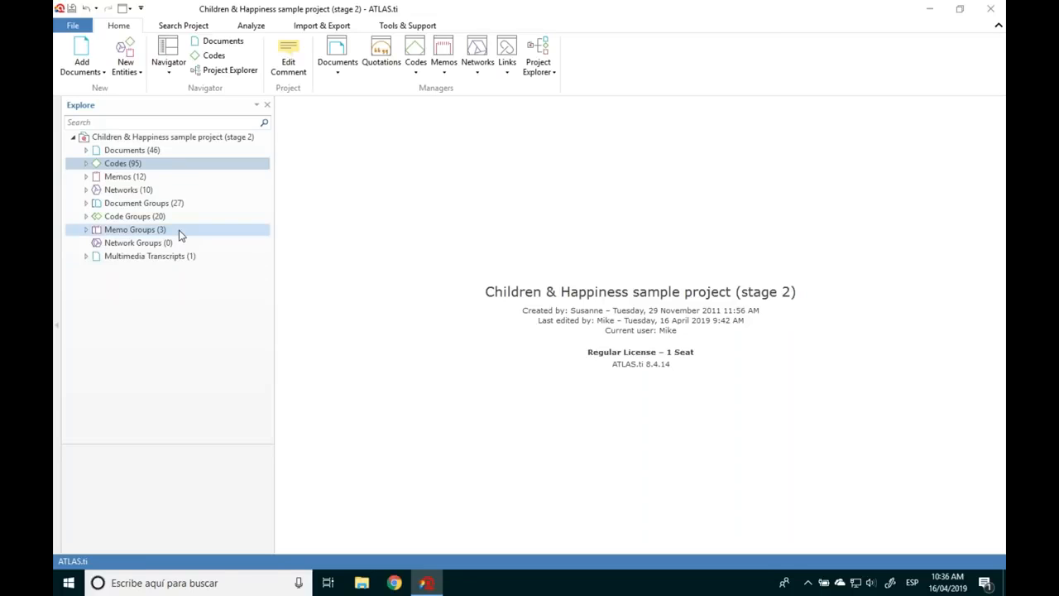
{"action": "left_click", "coordinate": [87, 191]}
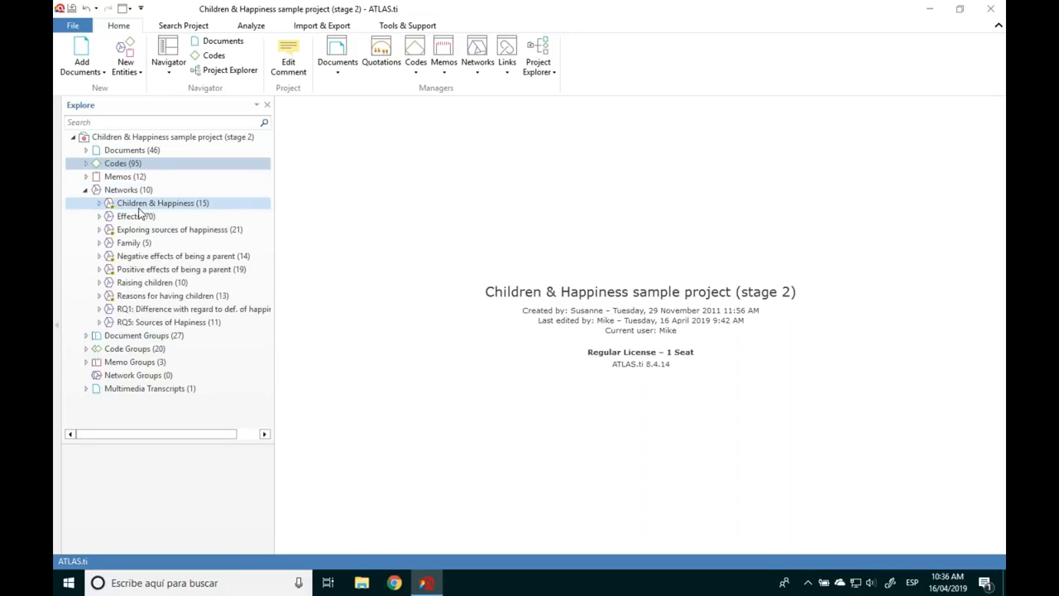
Step: Open the dialog for creating a new network in the project
{"action": "left_click", "coordinate": [127, 68]}
{"action": "left_click", "coordinate": [148, 118]}
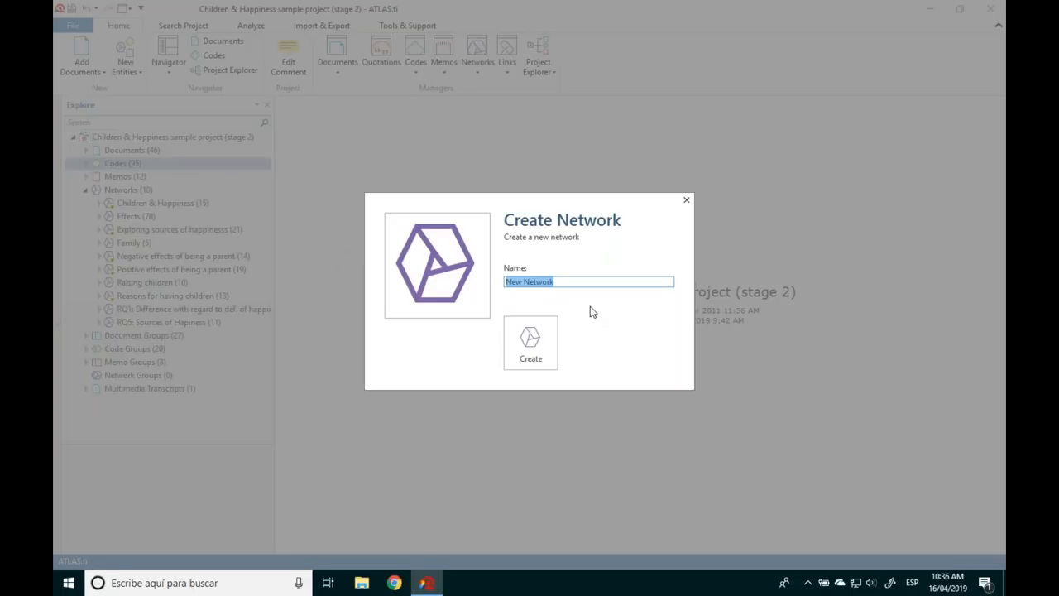
Step: Create the network "Definitions of happiness" and add the codes D_DEFINITION HAPPINESS and def happiness: fulfillment, is subjective and long term view
{"action": "type", "text": "Definitions of happiness"}
{"action": "key", "text": "Return"}
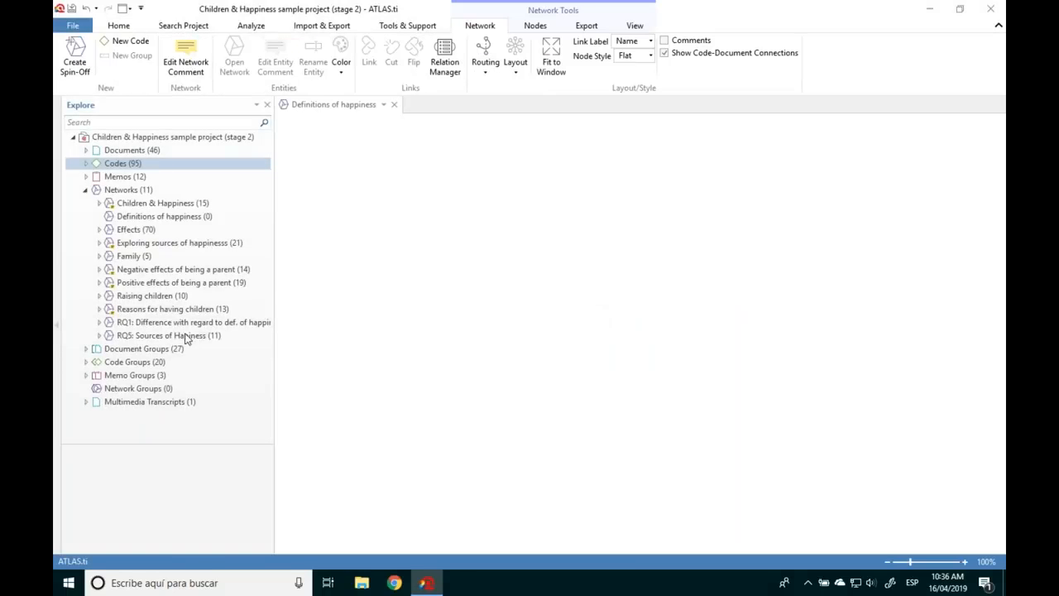
{"action": "double_click", "coordinate": [124, 190]}
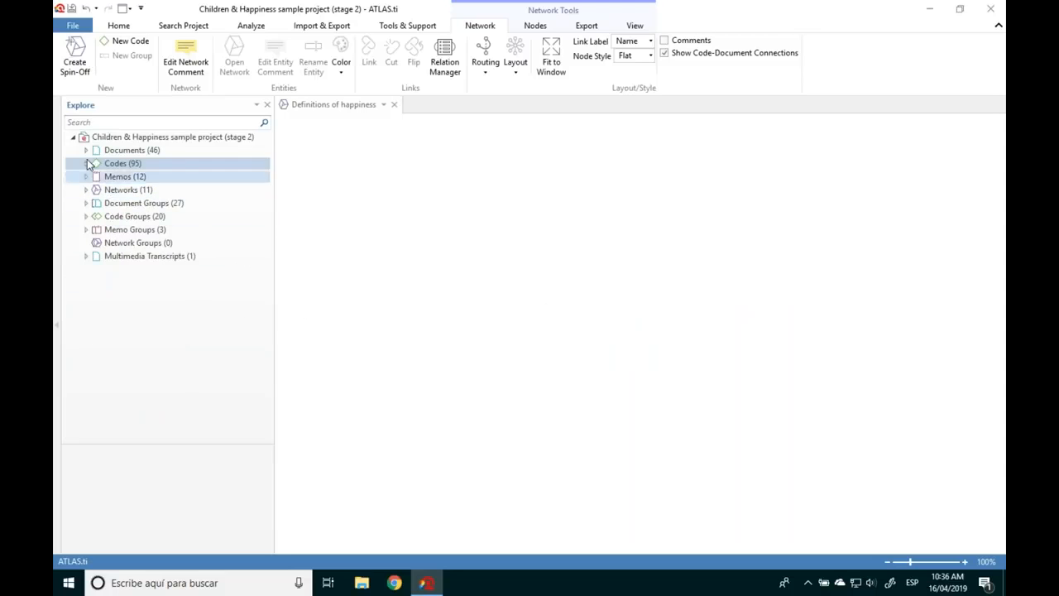
{"action": "left_click", "coordinate": [86, 163]}
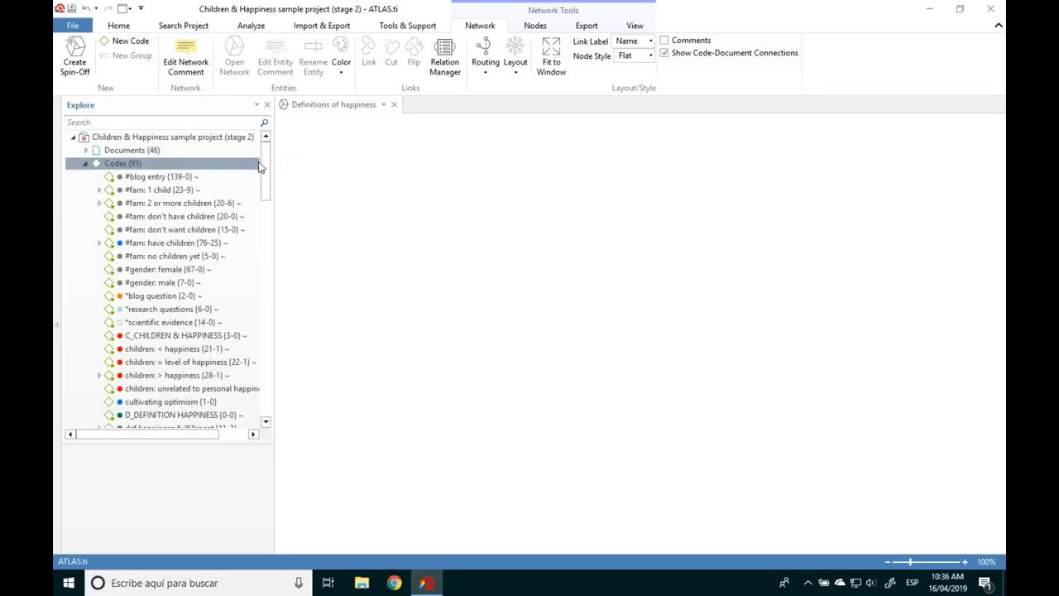
{"action": "scroll", "coordinate": [262, 169], "scroll_direction": "down", "scroll_amount": 4}
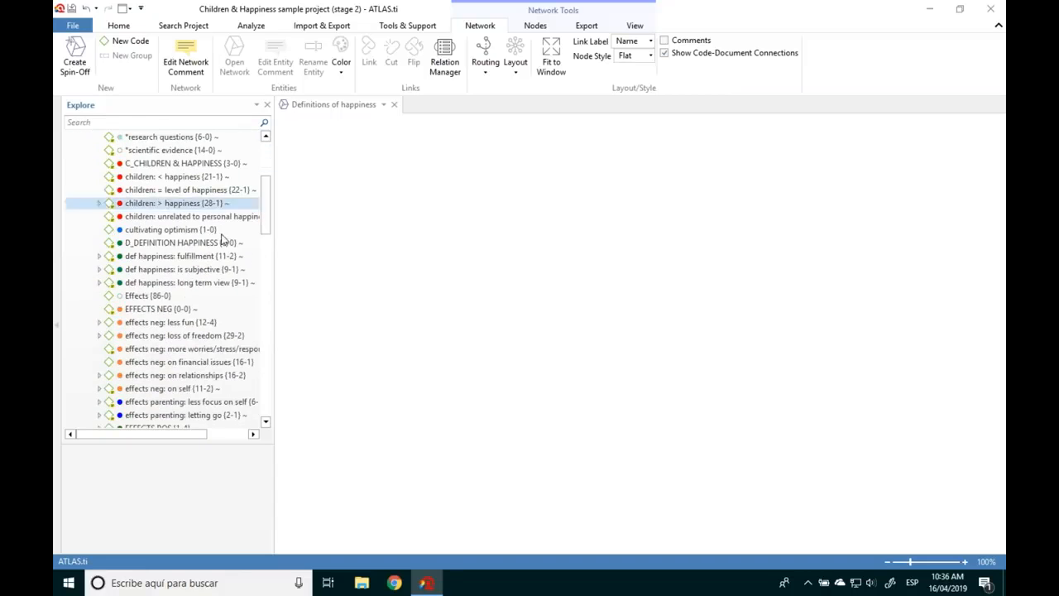
{"action": "left_click", "coordinate": [190, 281]}
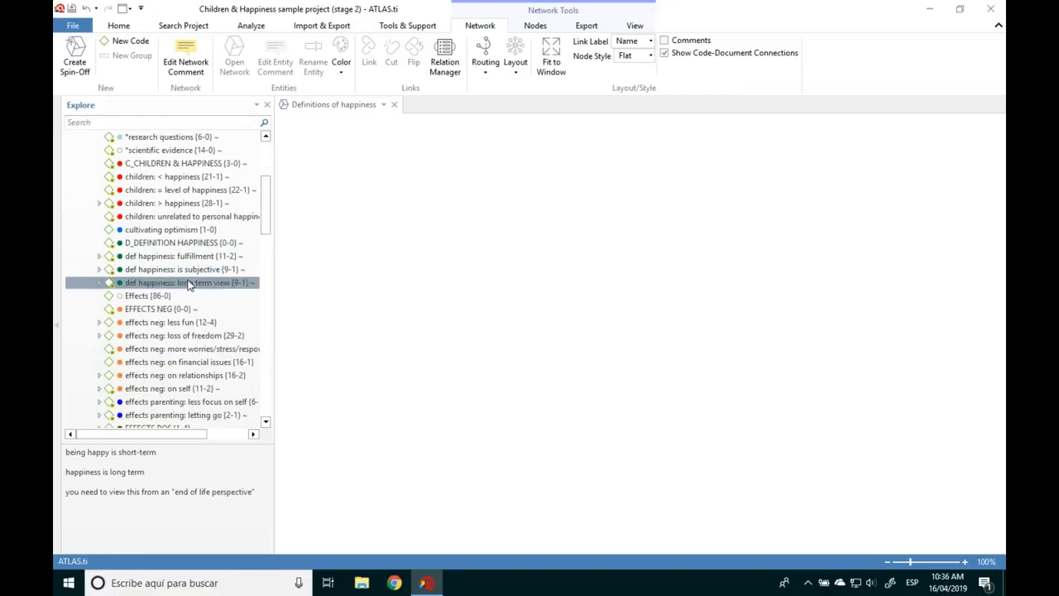
{"action": "left_click", "coordinate": [186, 244], "text": "shift"}
{"action": "left_click_drag", "start_coordinate": [132, 267], "coordinate": [501, 185]}
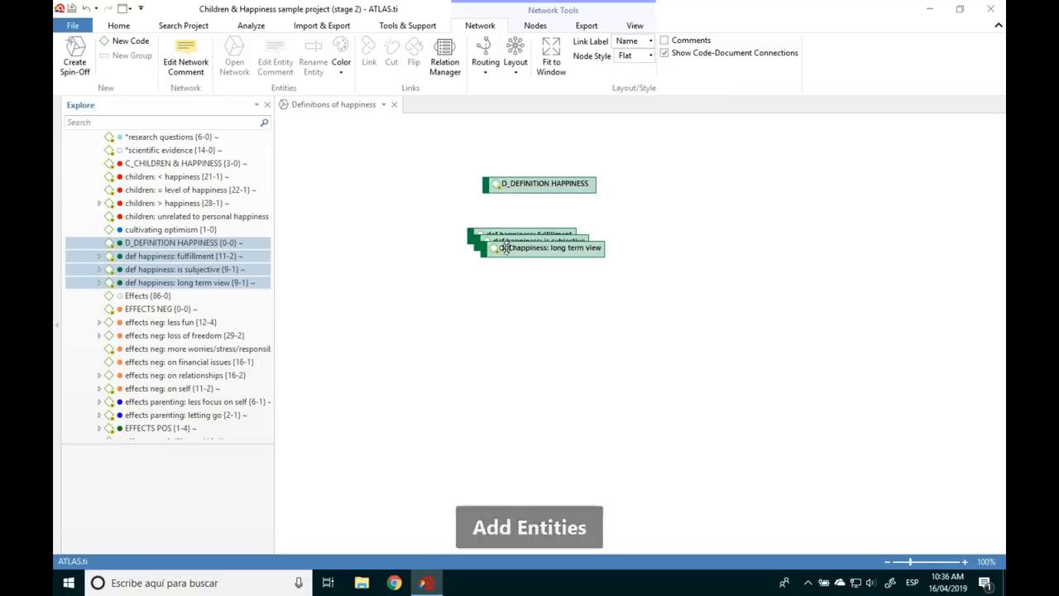
Step: Arrange the long term view, is subjective and fulfillment codes in a row beneath the centred D_DEFINITION HAPPINESS node
{"action": "left_click_drag", "start_coordinate": [508, 248], "coordinate": [416, 260]}
{"action": "left_click_drag", "start_coordinate": [570, 247], "coordinate": [603, 260]}
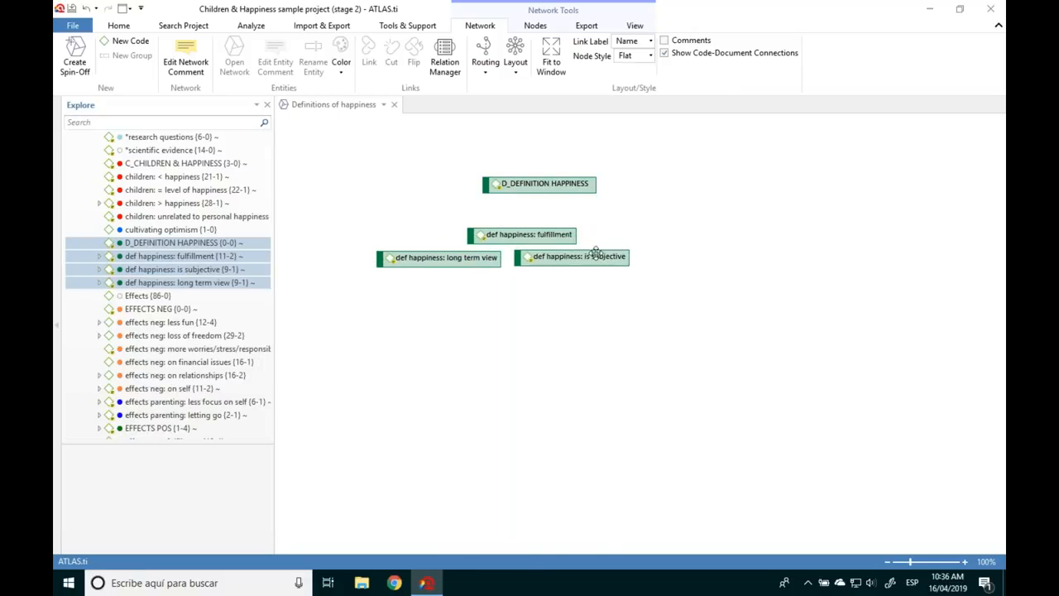
{"action": "left_click_drag", "start_coordinate": [548, 233], "coordinate": [588, 234]}
{"action": "left_click_drag", "start_coordinate": [685, 232], "coordinate": [733, 250]}
{"action": "left_click_drag", "start_coordinate": [488, 175], "coordinate": [533, 159]}
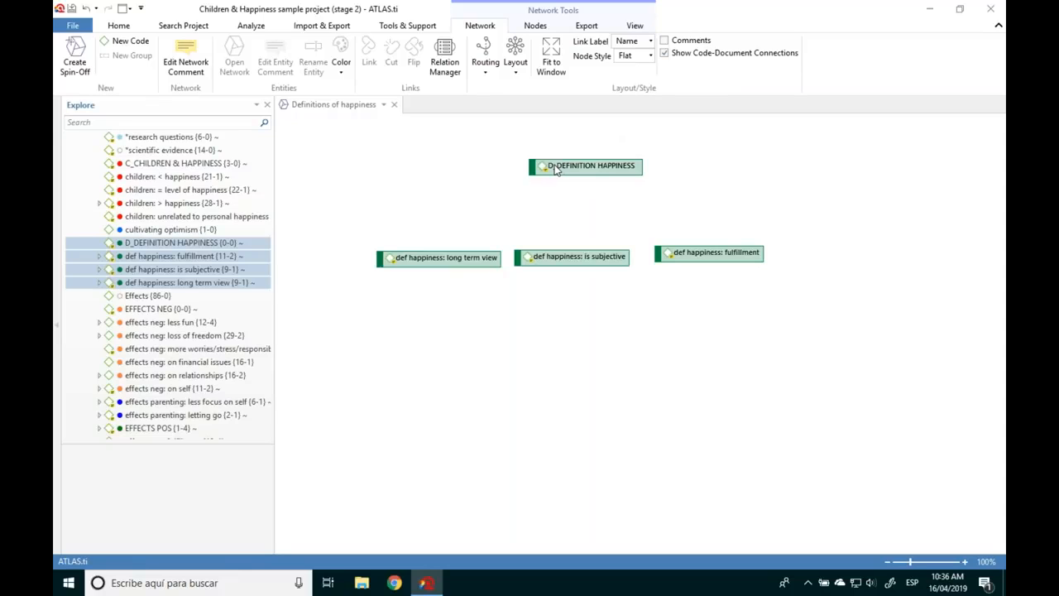
{"action": "left_click_drag", "start_coordinate": [557, 170], "coordinate": [541, 169]}
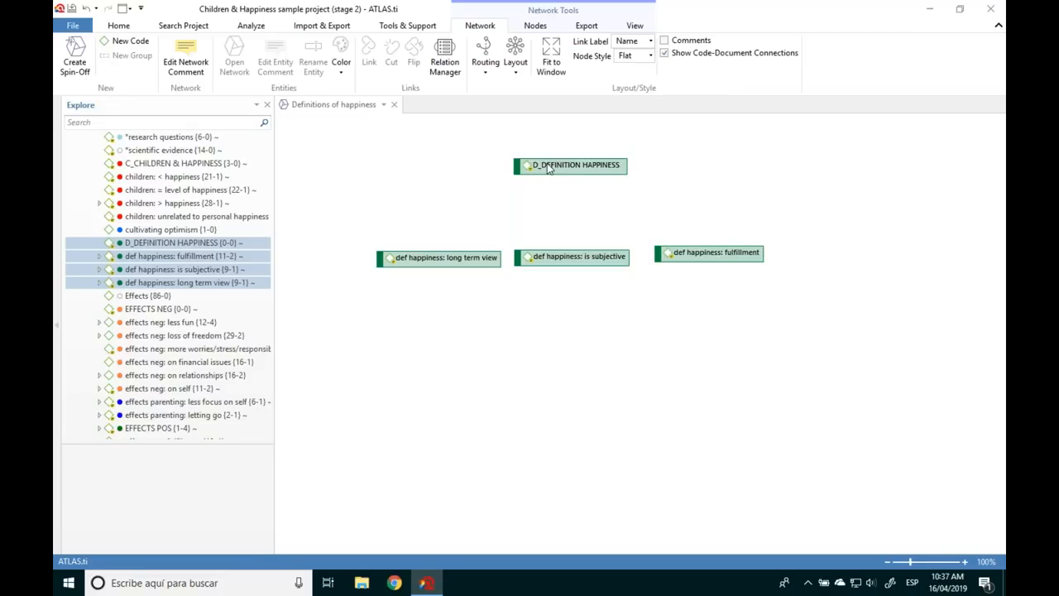
Step: Link each of the three def happiness codes to D_DEFINITION HAPPINESS with the relation "is part of"
{"action": "left_click", "coordinate": [432, 258]}
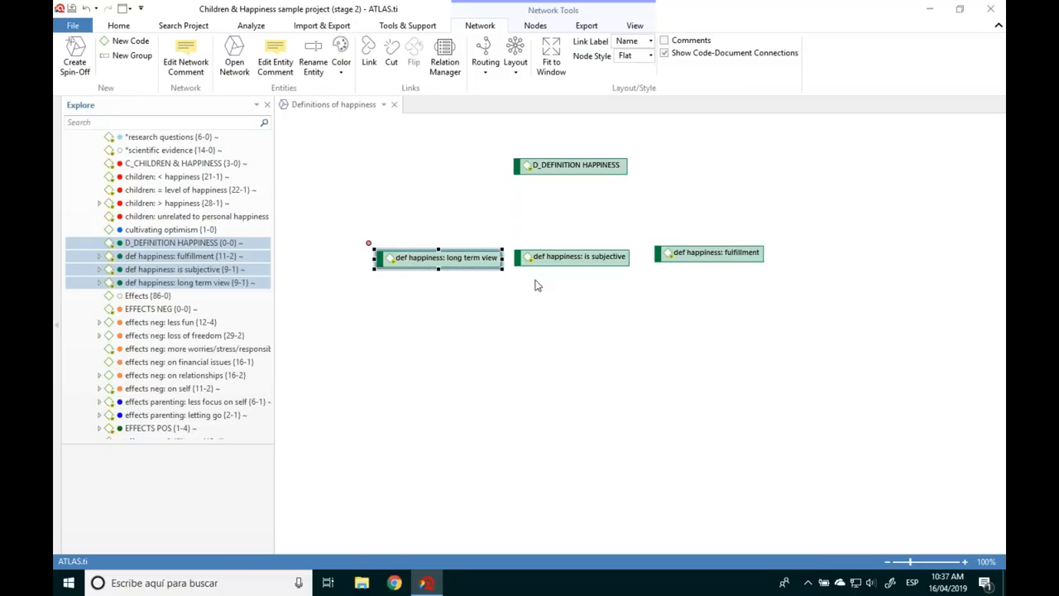
{"action": "left_click_drag", "start_coordinate": [368, 244], "coordinate": [578, 165]}
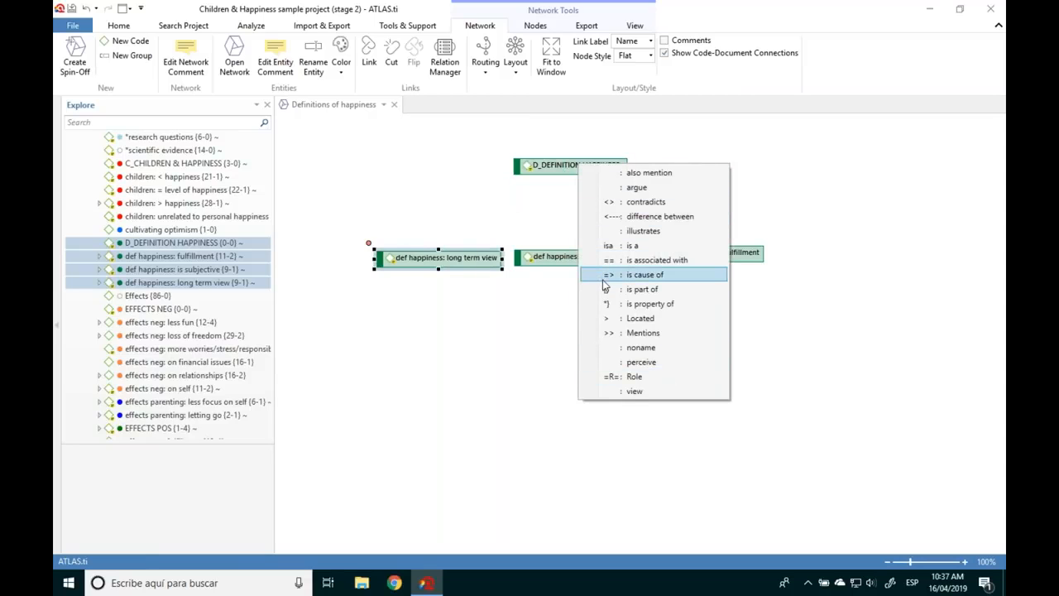
{"action": "left_click", "coordinate": [644, 291]}
{"action": "left_click", "coordinate": [542, 257]}
{"action": "left_click_drag", "start_coordinate": [507, 247], "coordinate": [577, 168]}
{"action": "left_click", "coordinate": [644, 291]}
{"action": "left_click", "coordinate": [664, 254]}
{"action": "left_click_drag", "start_coordinate": [647, 239], "coordinate": [569, 171]}
{"action": "left_click", "coordinate": [646, 289]}
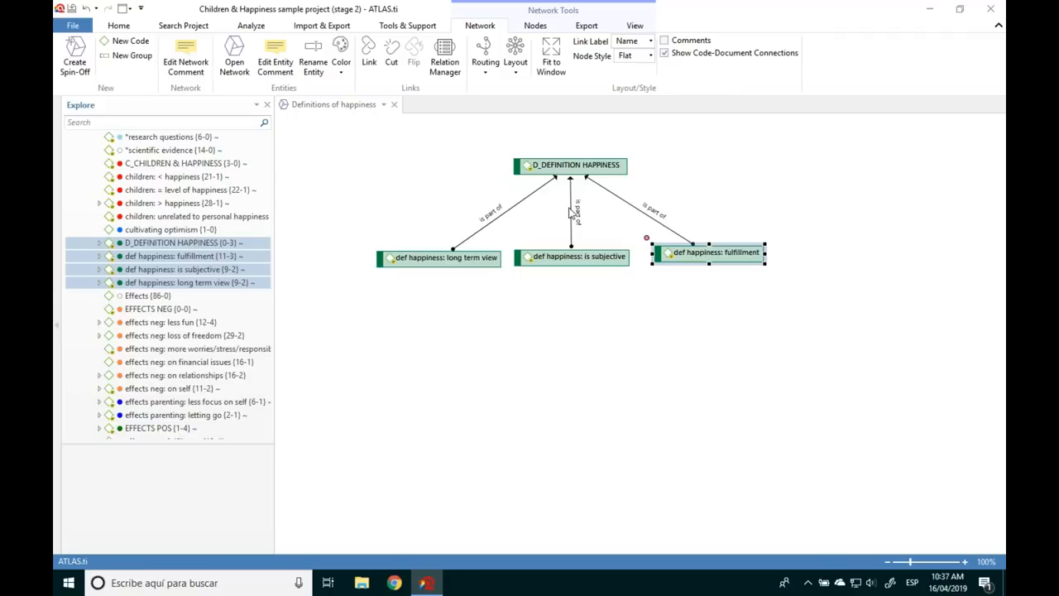
{"action": "left_click", "coordinate": [581, 342]}
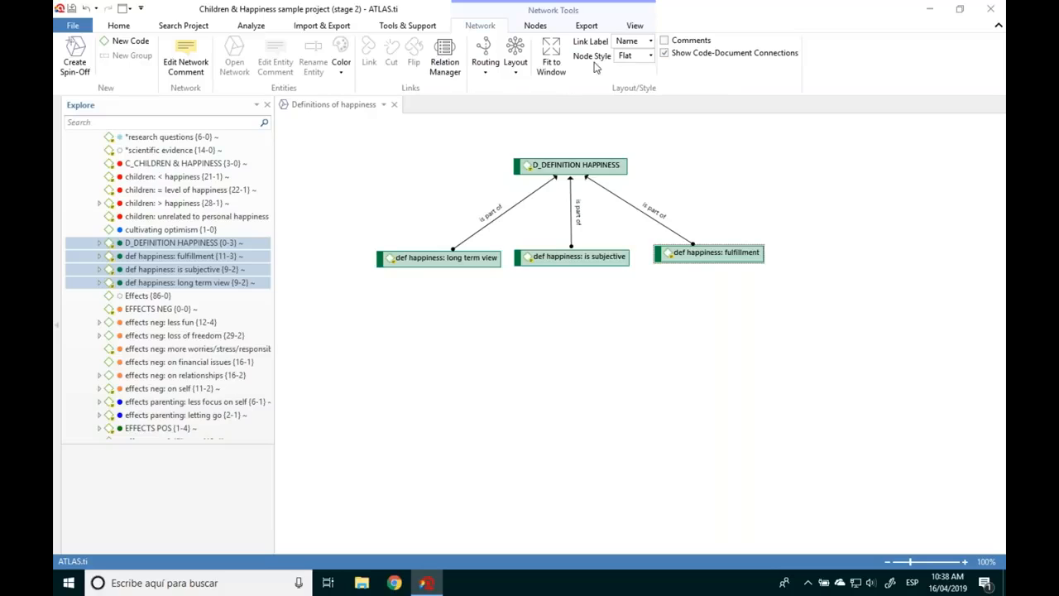
Step: Show the comments in the network nodes and spread the enlarged nodes apart, with the is subjective code slightly lower
{"action": "left_click", "coordinate": [633, 26]}
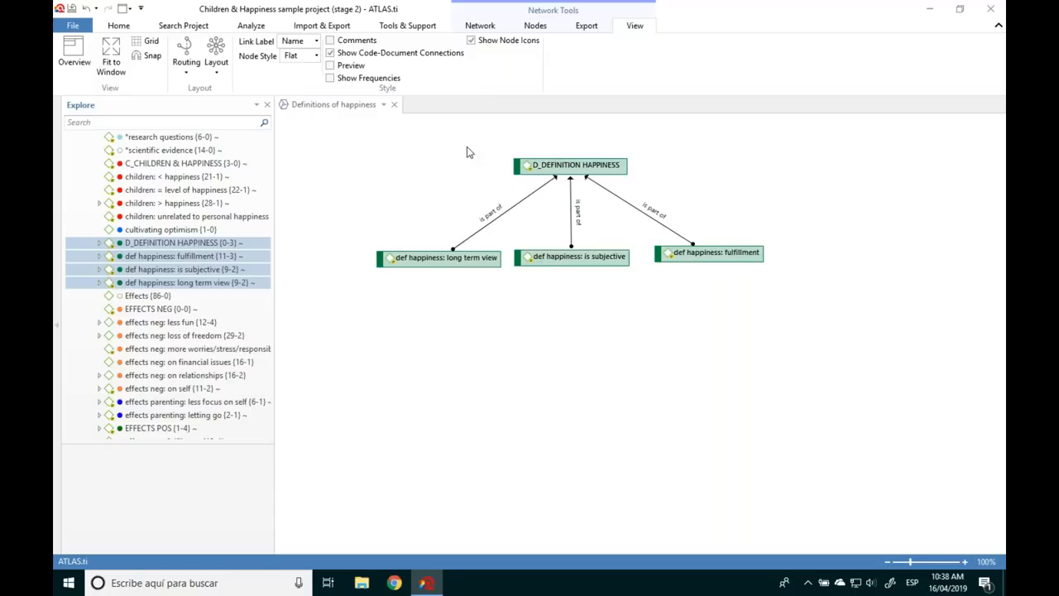
{"action": "left_click", "coordinate": [331, 41]}
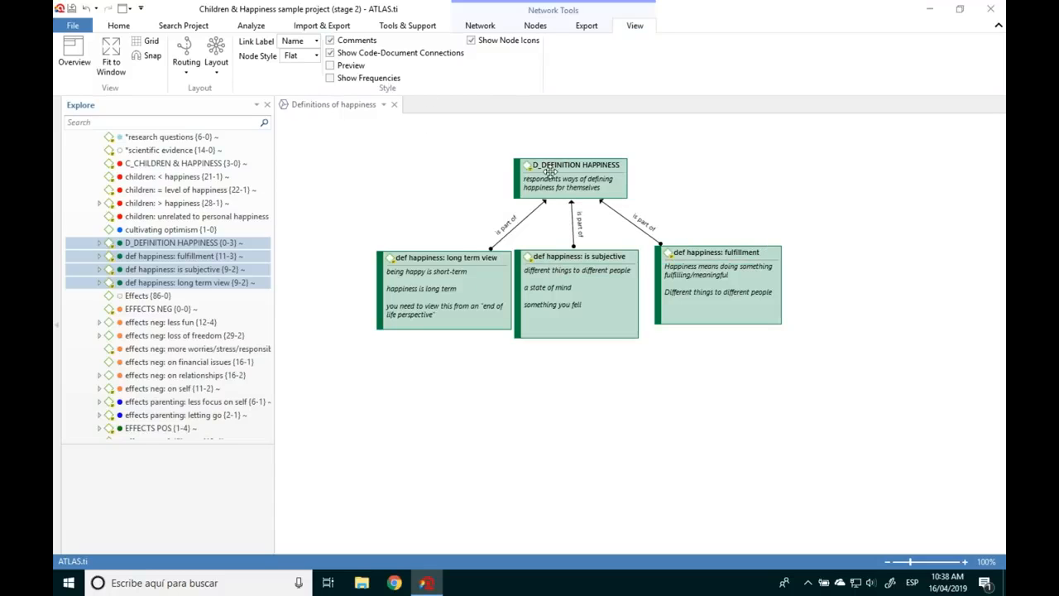
{"action": "left_click_drag", "start_coordinate": [710, 252], "coordinate": [717, 252]}
{"action": "left_click_drag", "start_coordinate": [461, 257], "coordinate": [399, 258]}
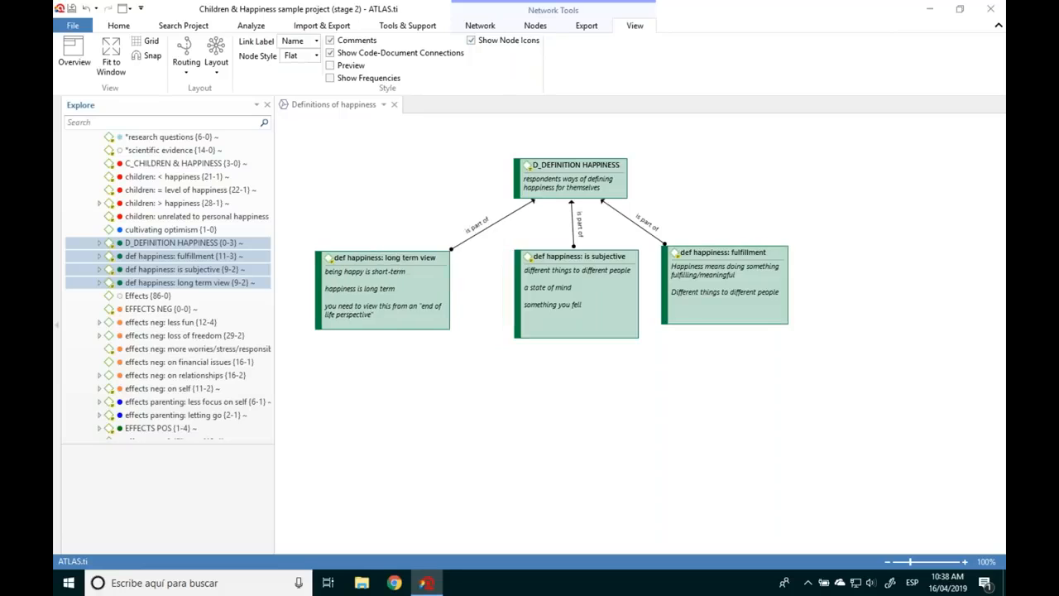
{"action": "left_click_drag", "start_coordinate": [604, 262], "coordinate": [595, 282]}
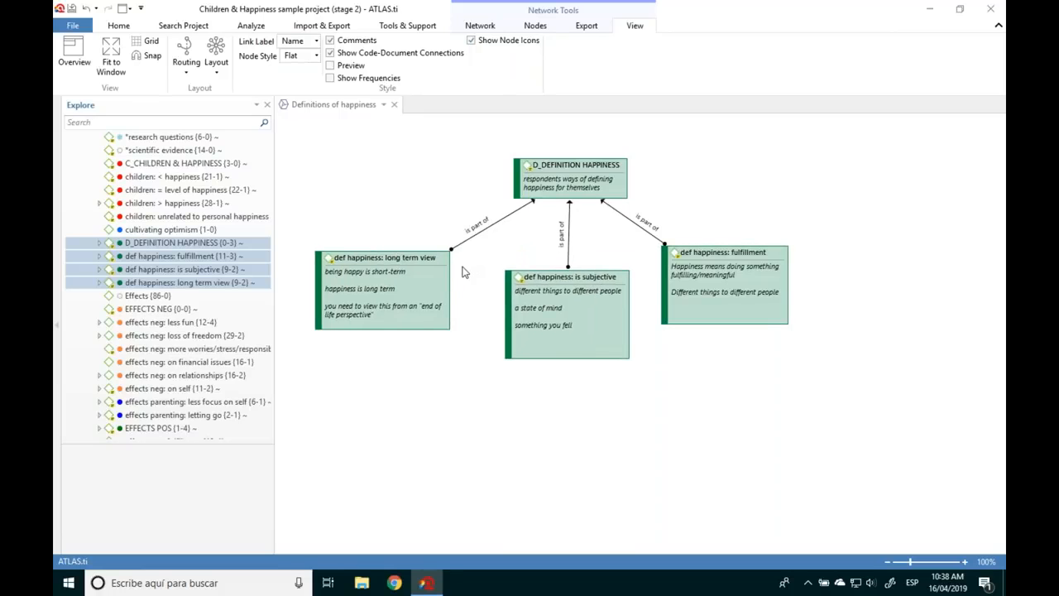
{"action": "left_click_drag", "start_coordinate": [436, 274], "coordinate": [447, 268]}
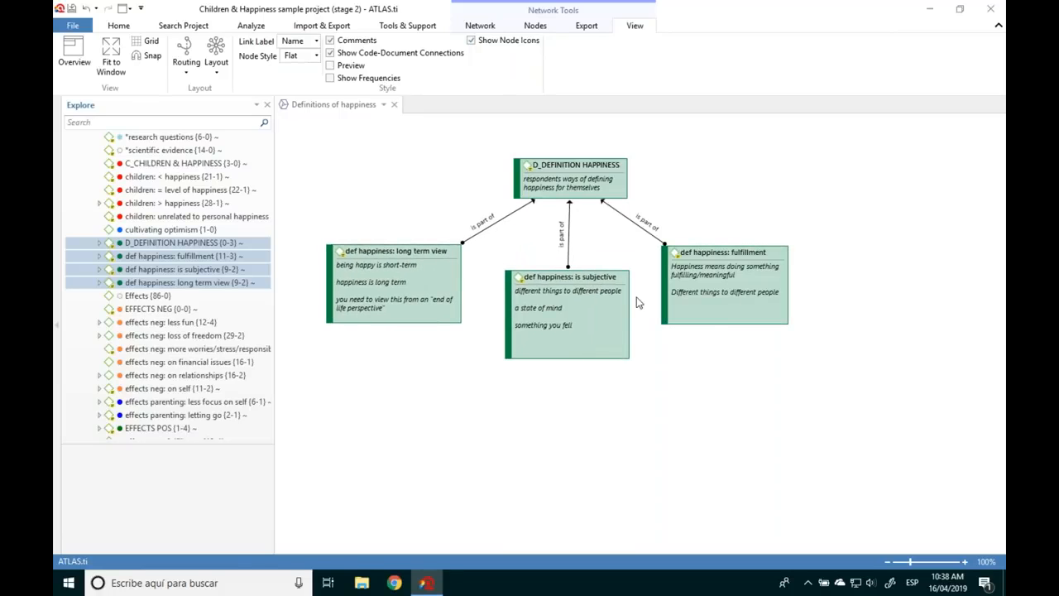
{"action": "left_click_drag", "start_coordinate": [555, 171], "coordinate": [547, 165]}
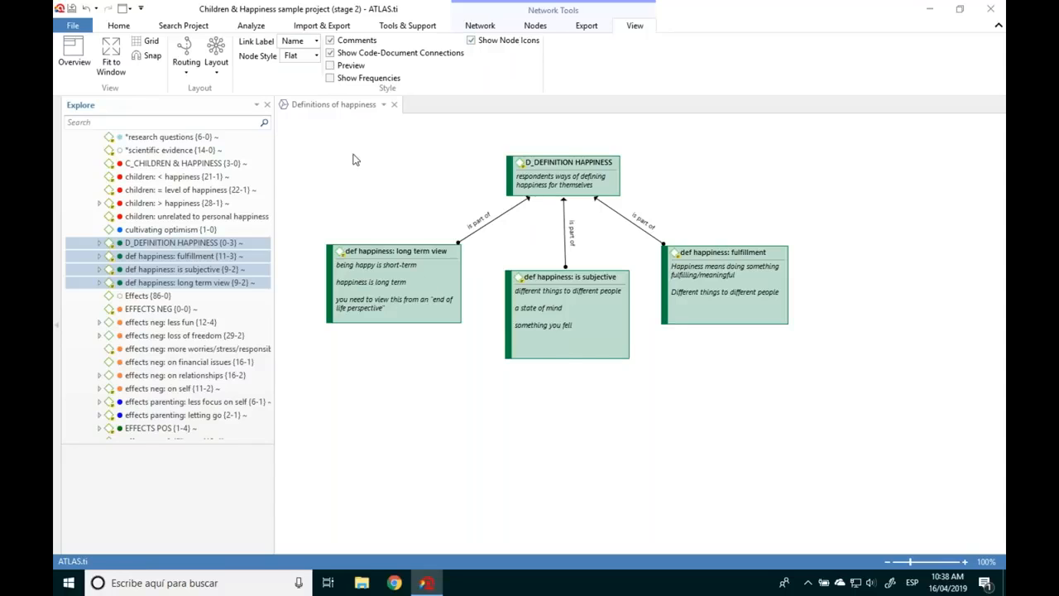
Step: Display the frequencies in the nodes, and close and reopen the Definitions of happiness network
{"action": "left_click", "coordinate": [331, 78]}
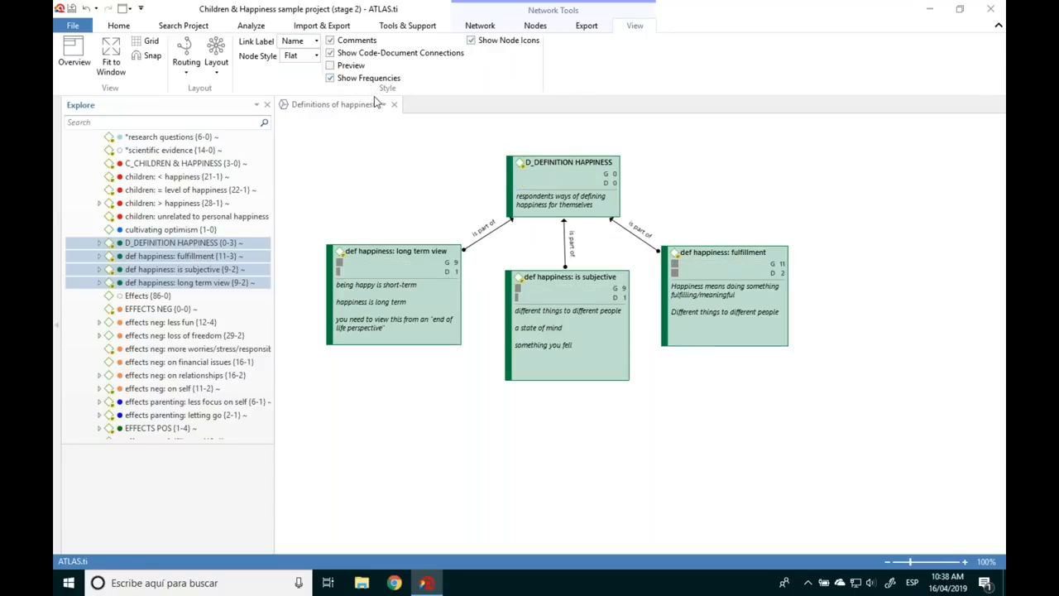
{"action": "left_click", "coordinate": [394, 104]}
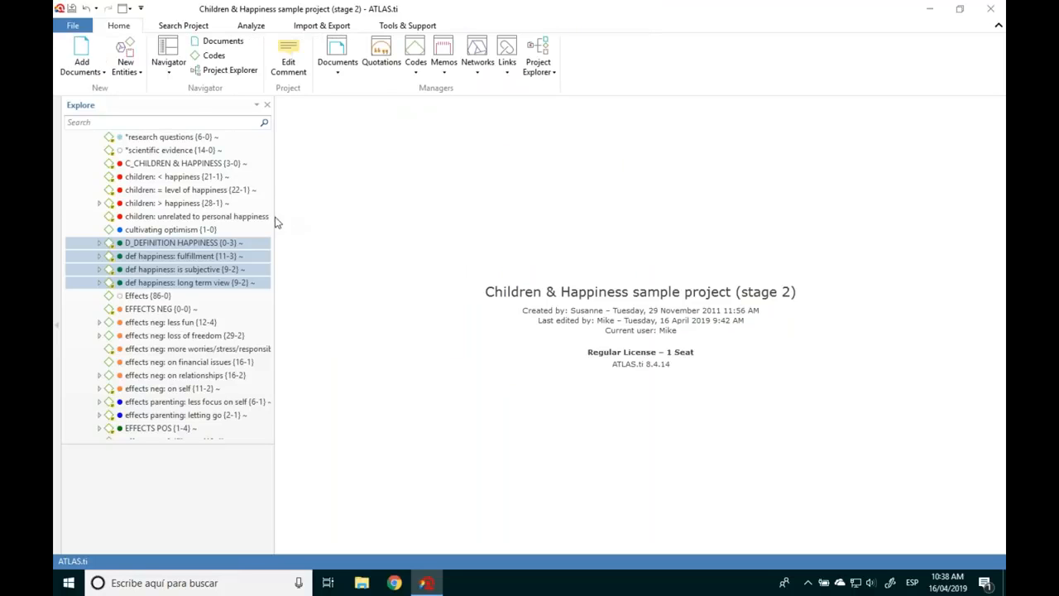
{"action": "left_click_drag", "start_coordinate": [267, 227], "coordinate": [266, 420]}
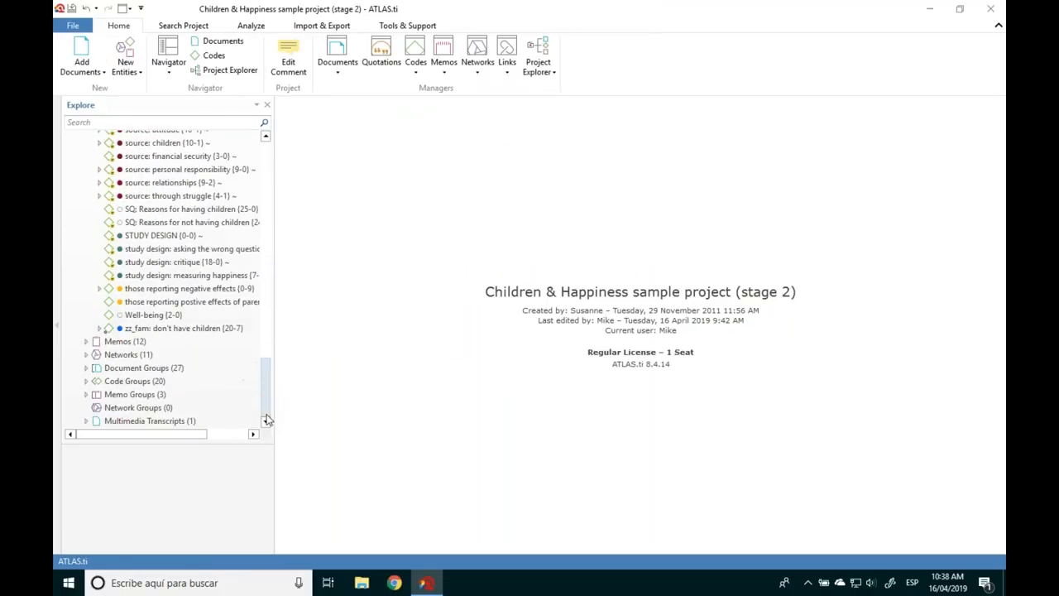
{"action": "left_click", "coordinate": [86, 354]}
{"action": "double_click", "coordinate": [148, 382]}
Step: Show frequencies and comments in the reopened network's nodes and move the D_DEFINITION HAPPINESS node higher above the others
{"action": "left_click", "coordinate": [635, 25]}
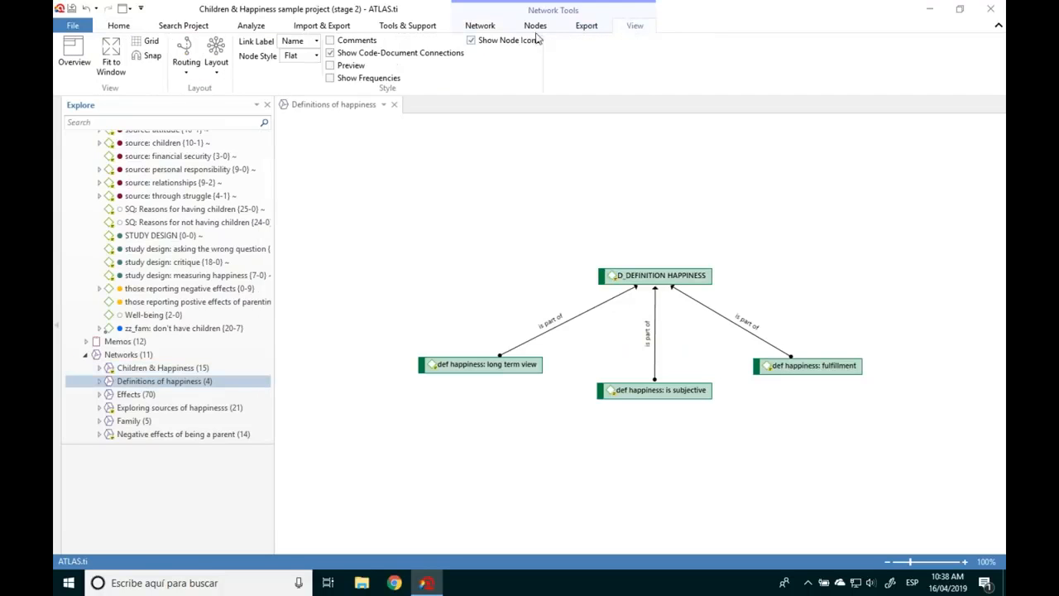
{"action": "left_click", "coordinate": [331, 78]}
{"action": "left_click", "coordinate": [330, 40]}
{"action": "left_click_drag", "start_coordinate": [656, 233], "coordinate": [656, 206]}
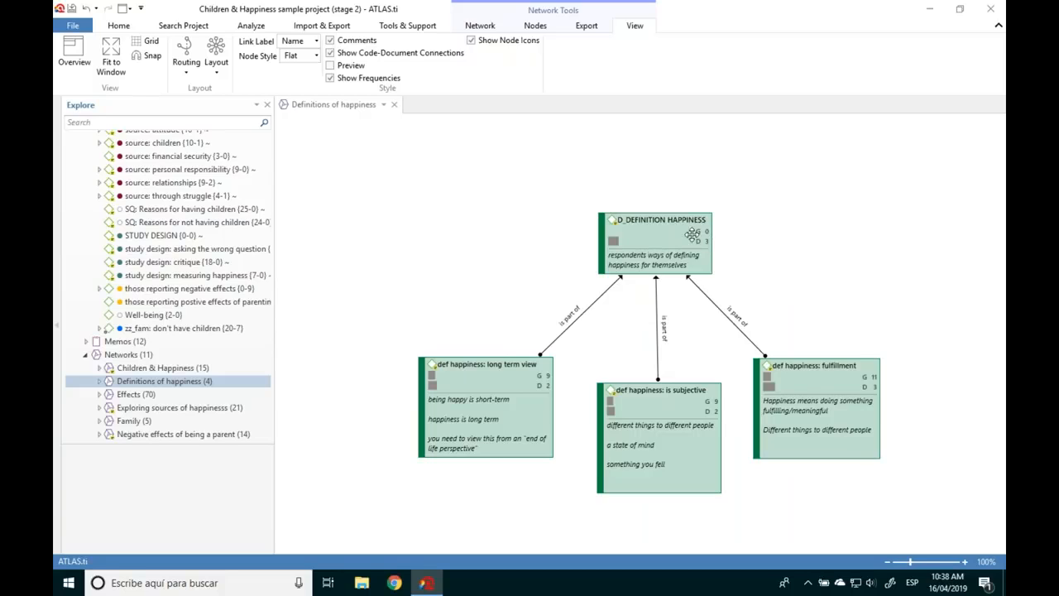
{"action": "mouse_move", "coordinate": [680, 239]}
{"action": "left_click", "coordinate": [611, 230]}
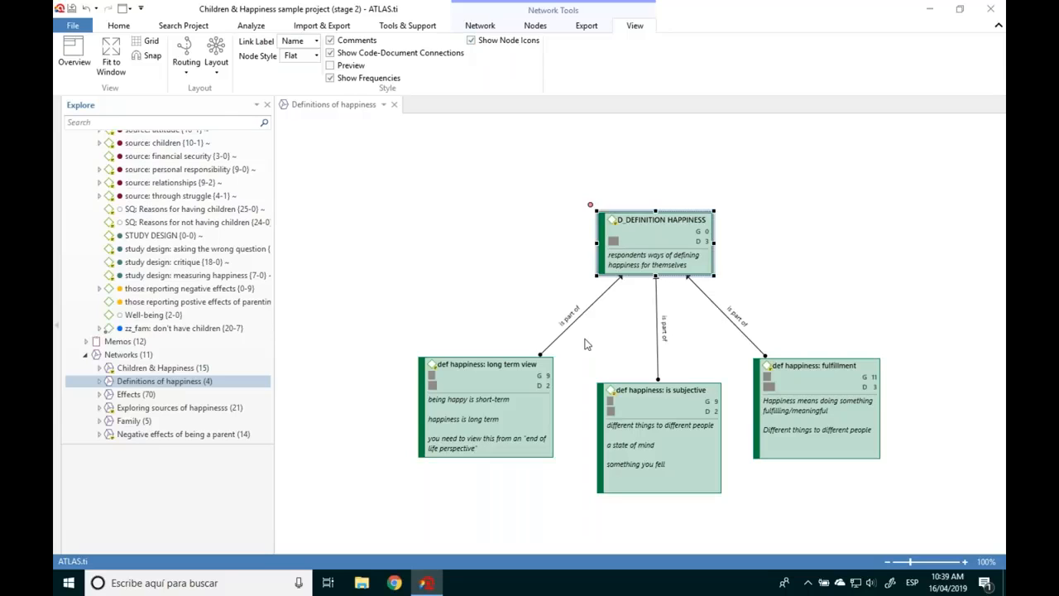
Step: Add the neighboring quotations of the code def happiness: is subjective to the network
{"action": "scroll", "coordinate": [641, 407], "scroll_direction": "down", "scroll_amount": 1}
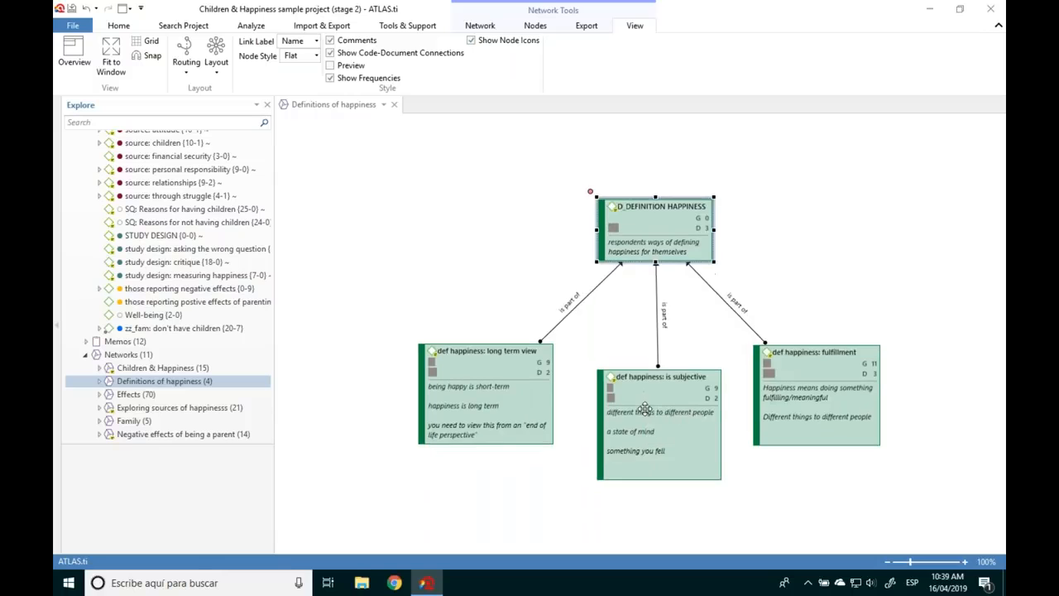
{"action": "scroll", "coordinate": [633, 399], "scroll_direction": "down", "scroll_amount": 1}
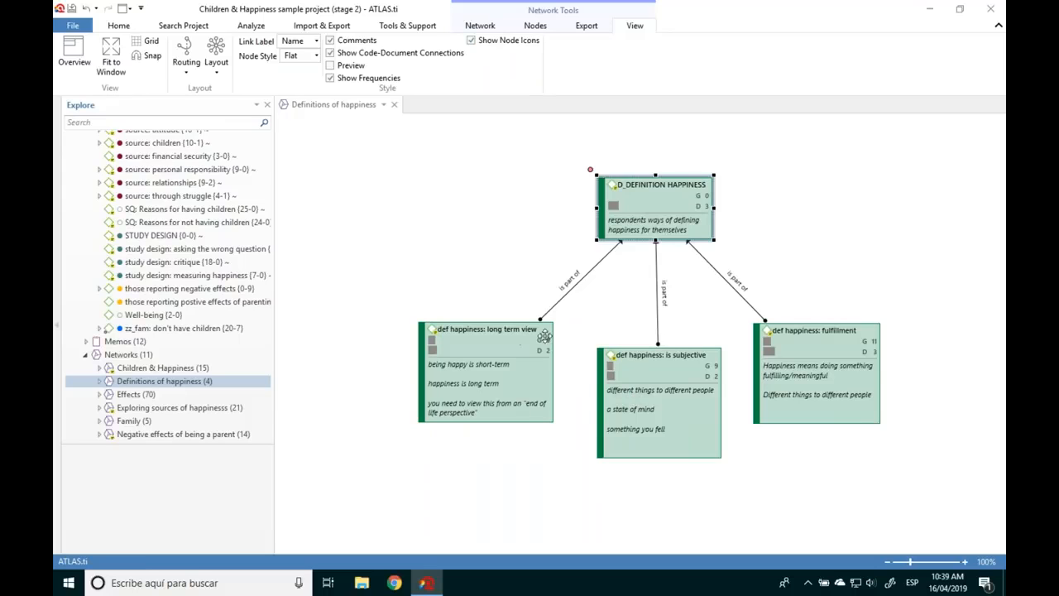
{"action": "scroll", "coordinate": [793, 384], "scroll_direction": "down", "scroll_amount": 2}
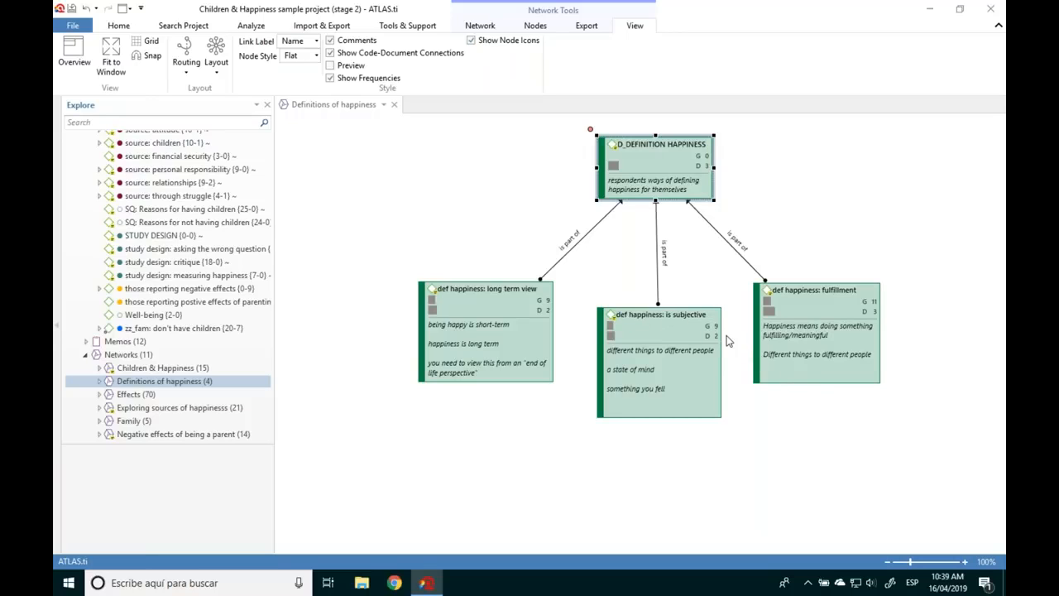
{"action": "scroll", "coordinate": [684, 364], "scroll_direction": "down", "scroll_amount": 1}
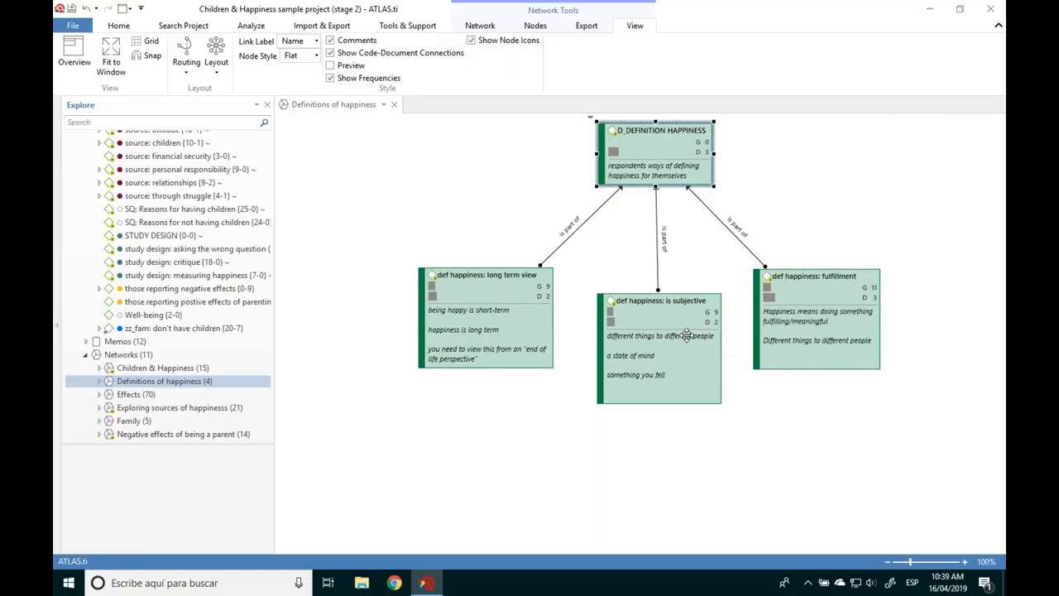
{"action": "scroll", "coordinate": [686, 335], "scroll_direction": "down", "scroll_amount": 1}
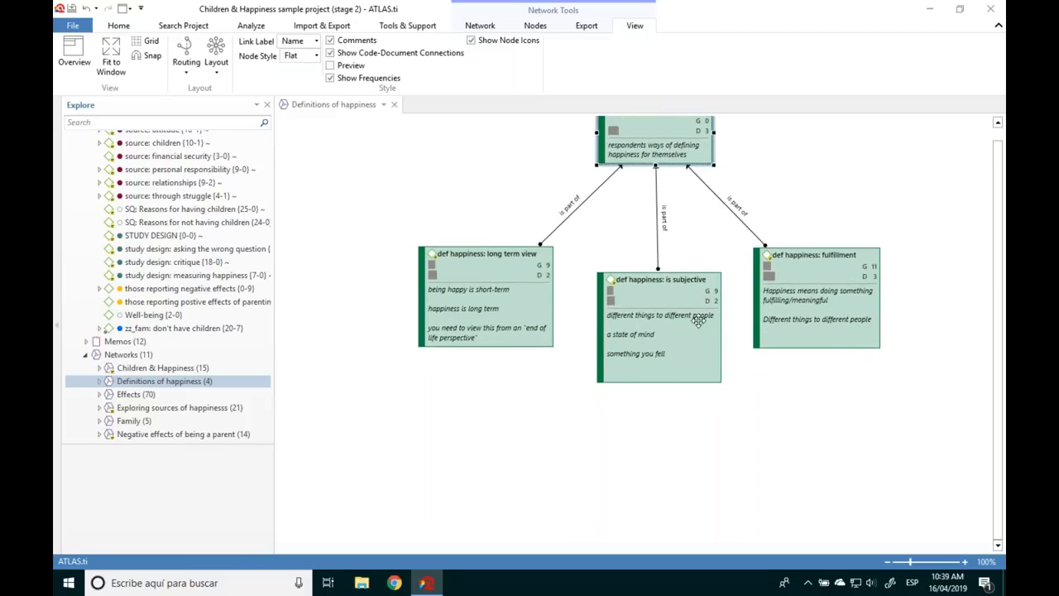
{"action": "right_click", "coordinate": [671, 290]}
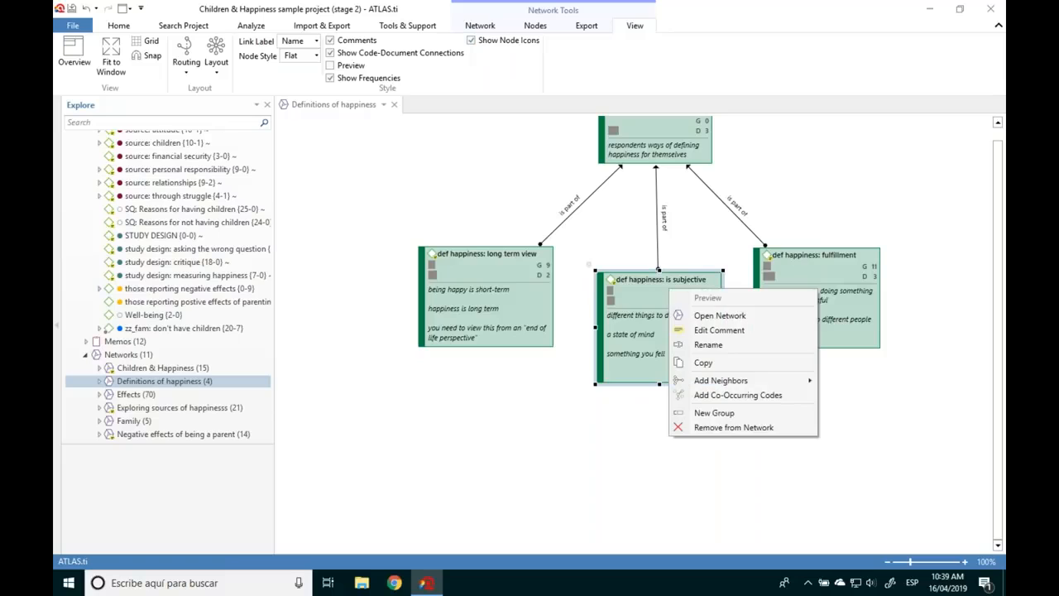
{"action": "mouse_move", "coordinate": [731, 383]}
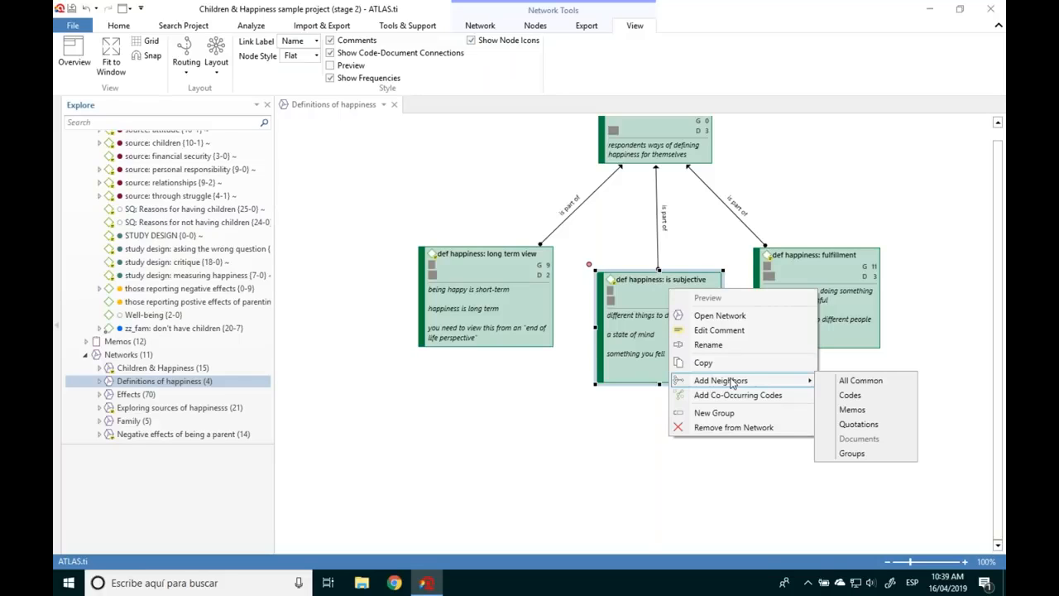
{"action": "left_click", "coordinate": [858, 425]}
Step: Spread the overlapping quotation nodes out around and below the three definition codes, with 3:238 under the long term view code
{"action": "left_click_drag", "start_coordinate": [867, 460], "coordinate": [418, 411]}
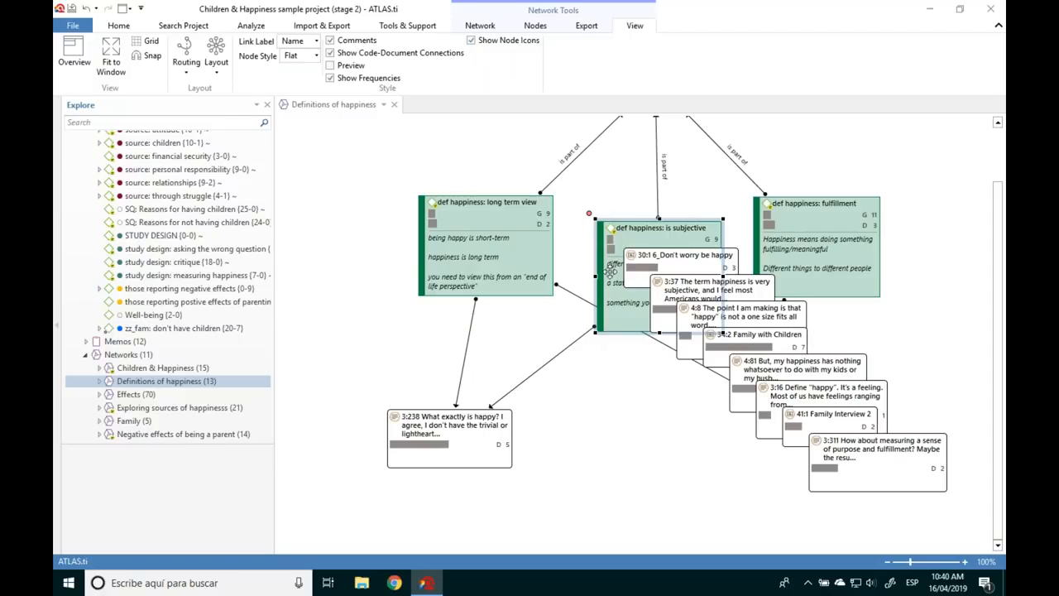
{"action": "left_click", "coordinate": [437, 429]}
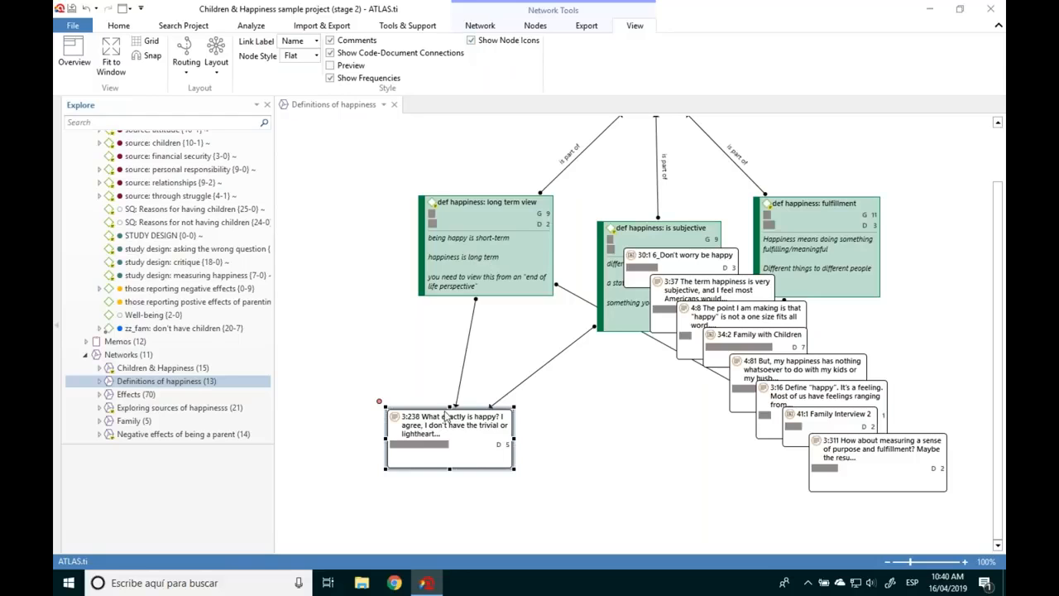
{"action": "left_click_drag", "start_coordinate": [846, 452], "coordinate": [624, 464]}
{"action": "left_click_drag", "start_coordinate": [822, 432], "coordinate": [891, 309]}
{"action": "left_click_drag", "start_coordinate": [843, 399], "coordinate": [985, 416]}
{"action": "left_click_drag", "start_coordinate": [825, 376], "coordinate": [875, 502]}
{"action": "left_click_drag", "start_coordinate": [742, 358], "coordinate": [617, 511]}
{"action": "left_click_drag", "start_coordinate": [662, 226], "coordinate": [710, 499]}
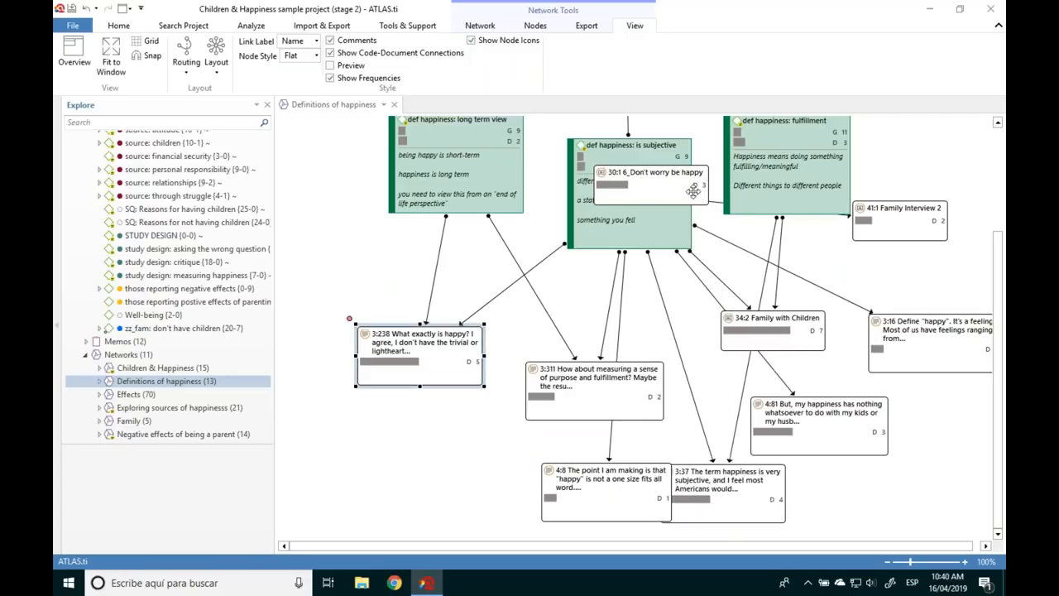
{"action": "left_click_drag", "start_coordinate": [697, 187], "coordinate": [837, 370]}
{"action": "left_click_drag", "start_coordinate": [899, 422], "coordinate": [885, 495]}
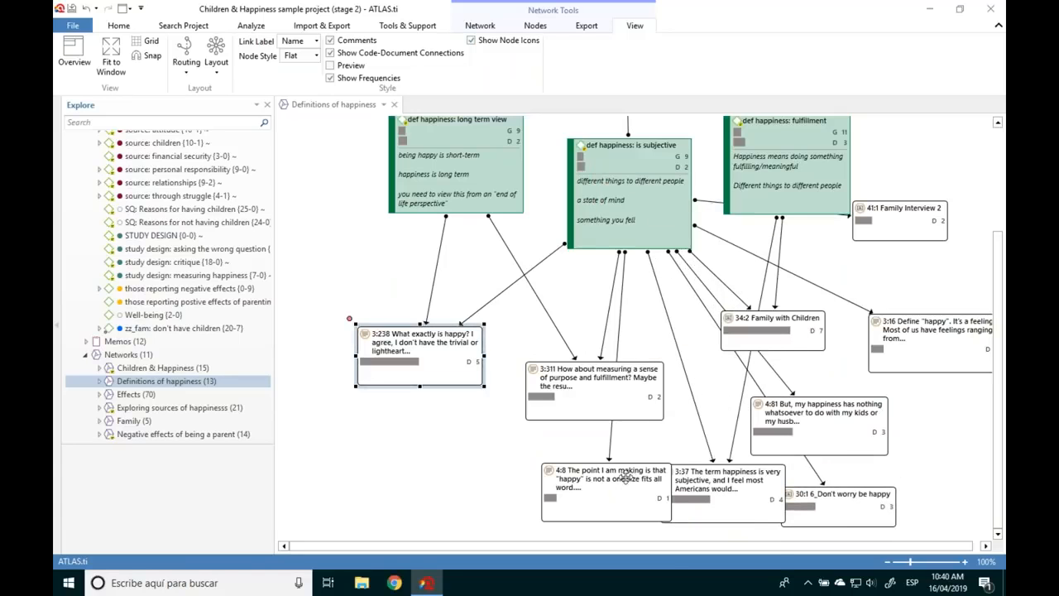
Step: Move quotation 4:8 away from quotation 3:37 and enlarge its node in height and width
{"action": "left_click_drag", "start_coordinate": [572, 479], "coordinate": [499, 494]}
{"action": "scroll", "coordinate": [525, 478], "scroll_direction": "down", "scroll_amount": 3}
{"action": "left_click", "coordinate": [525, 478]}
{"action": "scroll", "coordinate": [526, 478], "scroll_direction": "down", "scroll_amount": 3}
{"action": "left_click_drag", "start_coordinate": [531, 480], "coordinate": [531, 515]}
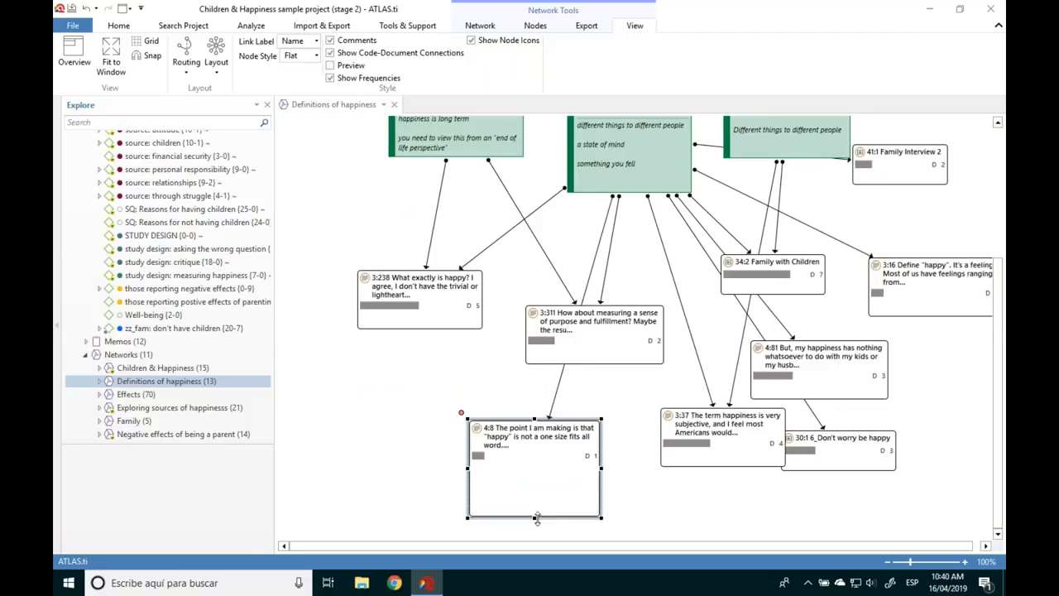
{"action": "left_click_drag", "start_coordinate": [602, 456], "coordinate": [618, 456]}
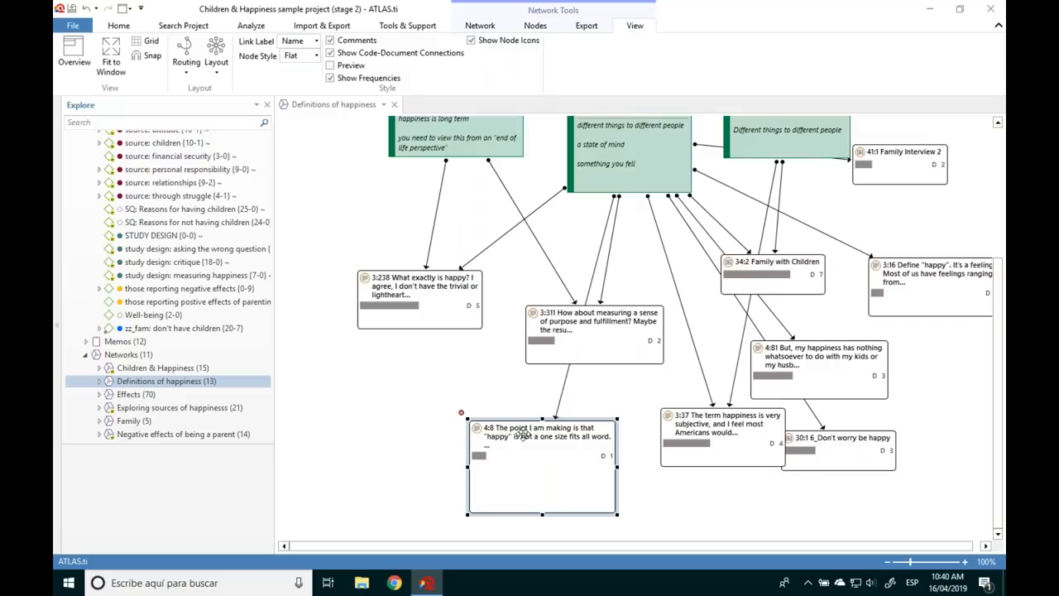
Step: Show content previews in the network nodes and separate quotations 3:238, 3:311 and 4:8, enlarging 4:8 until its full text fits
{"action": "left_click", "coordinate": [332, 66]}
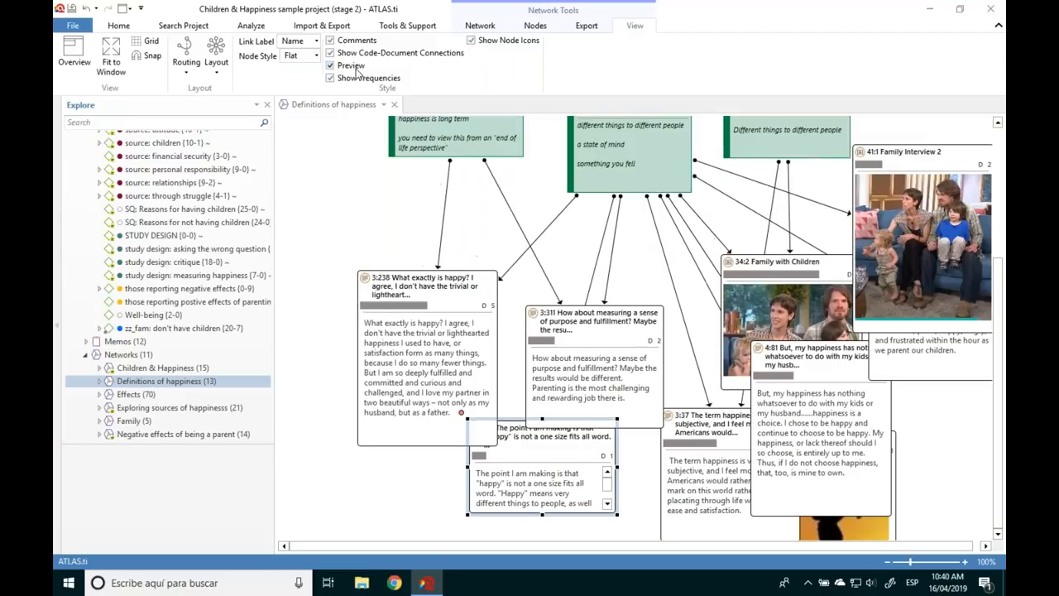
{"action": "left_click_drag", "start_coordinate": [426, 285], "coordinate": [375, 255]}
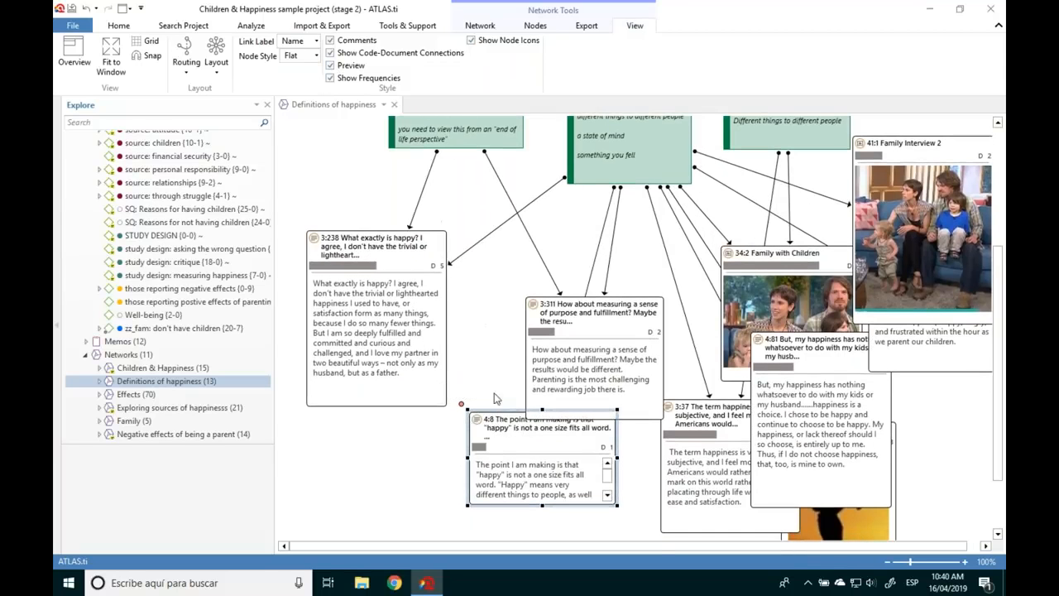
{"action": "left_click_drag", "start_coordinate": [496, 418], "coordinate": [465, 404]}
{"action": "left_click_drag", "start_coordinate": [510, 490], "coordinate": [510, 526]}
{"action": "left_click_drag", "start_coordinate": [499, 414], "coordinate": [412, 442]}
{"action": "left_click_drag", "start_coordinate": [588, 303], "coordinate": [540, 269]}
Step: Reposition quotations 34:2, 41:1, 4:81 and 3:37 to reduce their overlap, and move 3:238 higher
{"action": "left_click_drag", "start_coordinate": [753, 244], "coordinate": [654, 227]}
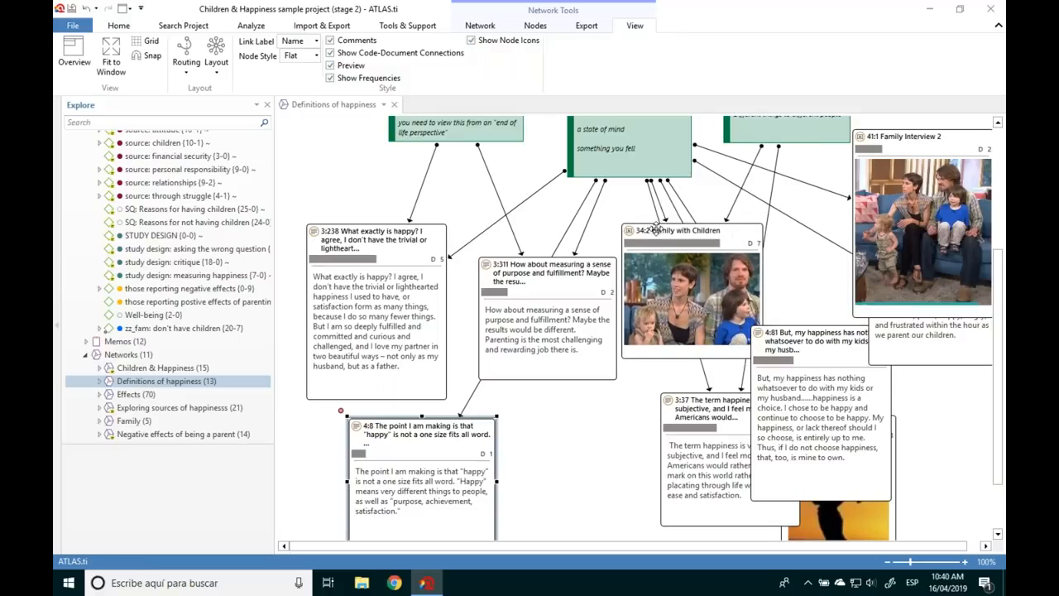
{"action": "left_click_drag", "start_coordinate": [906, 147], "coordinate": [902, 128]}
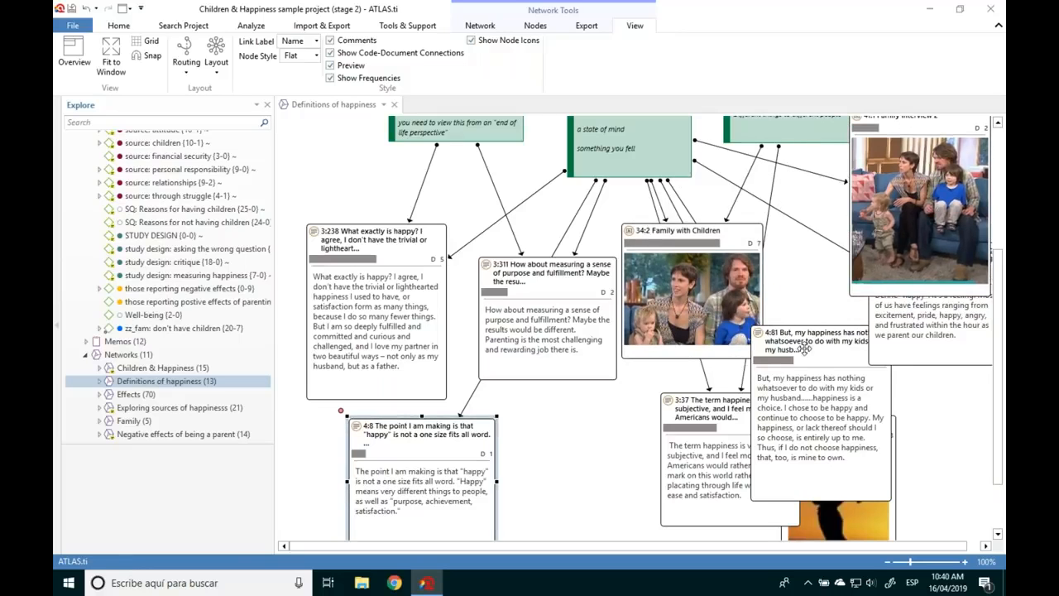
{"action": "left_click_drag", "start_coordinate": [798, 343], "coordinate": [807, 262]}
{"action": "left_click_drag", "start_coordinate": [733, 418], "coordinate": [679, 418]}
{"action": "scroll", "coordinate": [535, 370], "scroll_direction": "down", "scroll_amount": 1}
{"action": "left_click", "coordinate": [362, 211]}
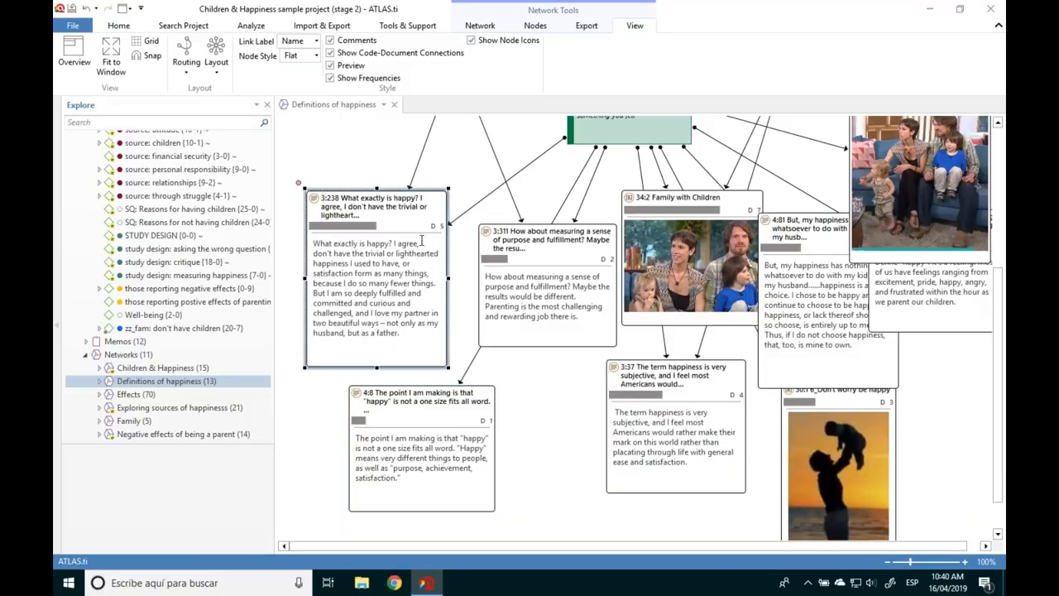
{"action": "left_click_drag", "start_coordinate": [384, 189], "coordinate": [379, 131]}
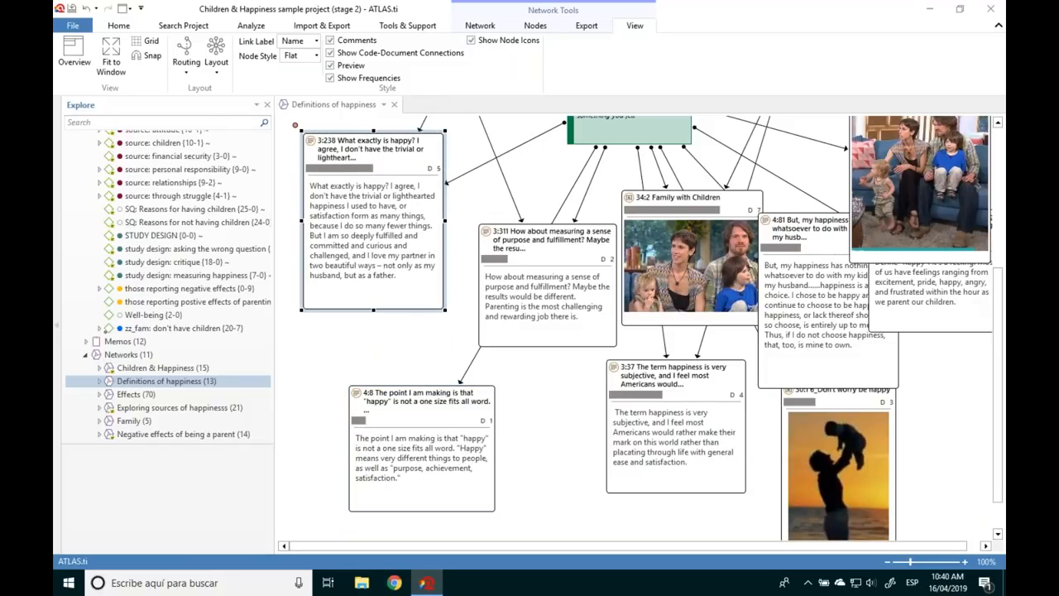
Step: Remove quotation 3:311 from the network and move quotation 4:8 closer to quotation 3:37
{"action": "left_click", "coordinate": [508, 235]}
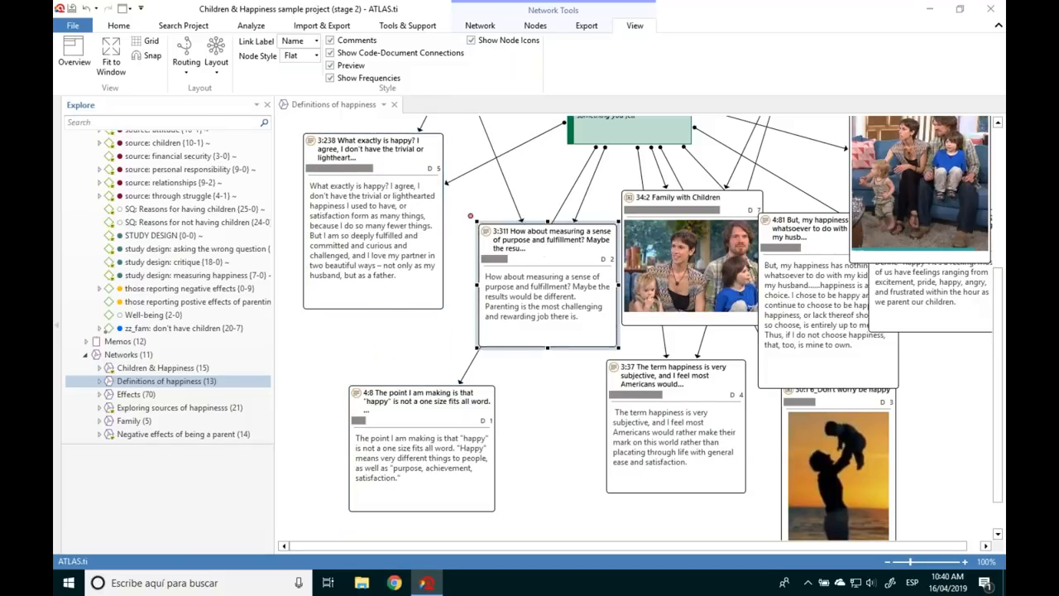
{"action": "right_click", "coordinate": [544, 248]}
{"action": "left_click", "coordinate": [594, 386]}
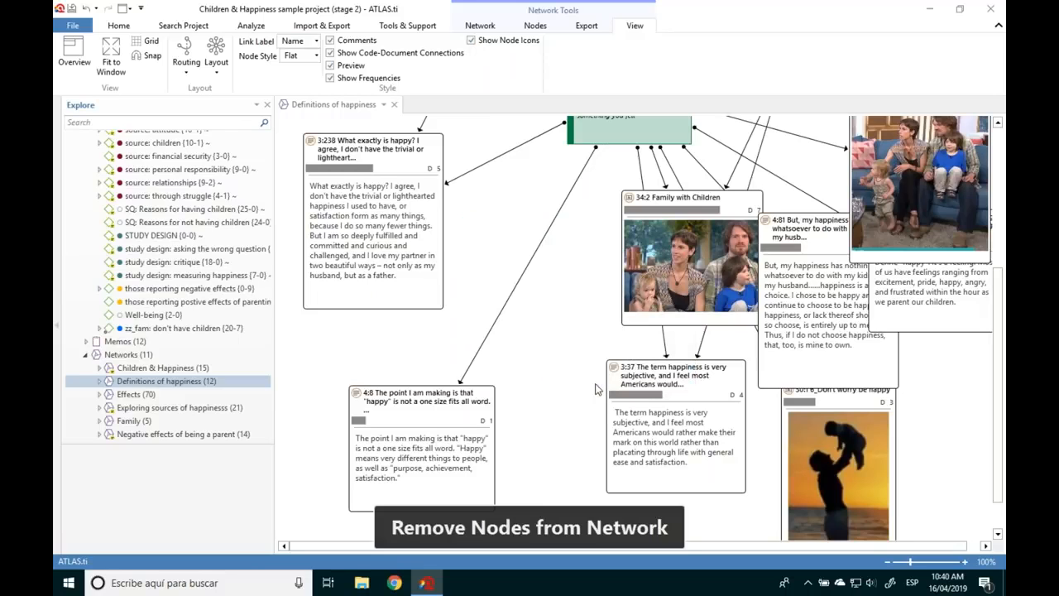
{"action": "left_click_drag", "start_coordinate": [447, 406], "coordinate": [517, 403]}
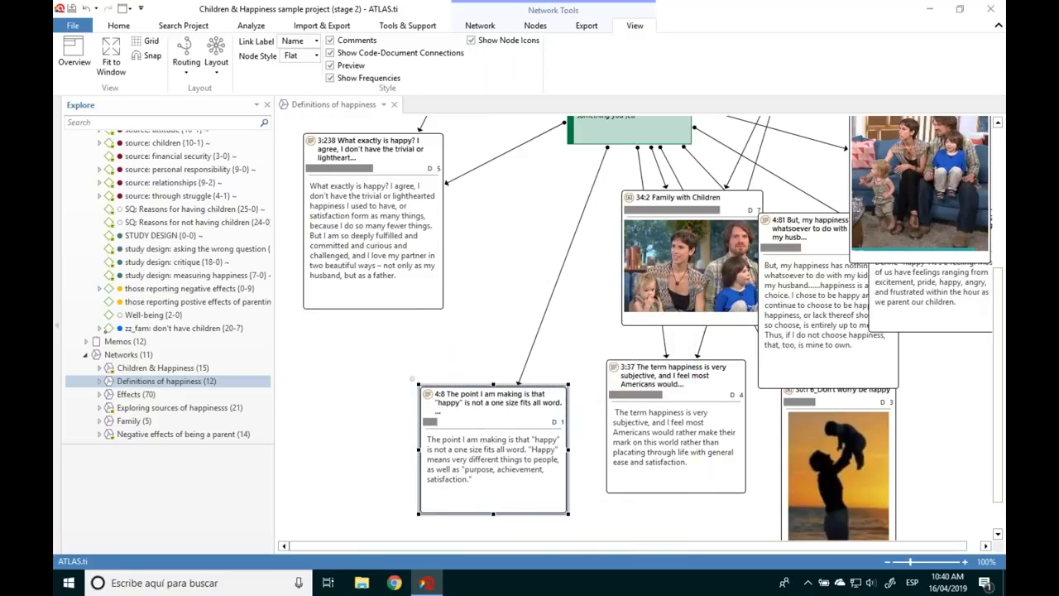
Step: Link quotation 4:8 to 3:238 with the contradicts relation and to 3:37 with criticizes, leaving more room between 4:8 and 3:37
{"action": "scroll", "coordinate": [477, 447], "scroll_direction": "up", "scroll_amount": 1}
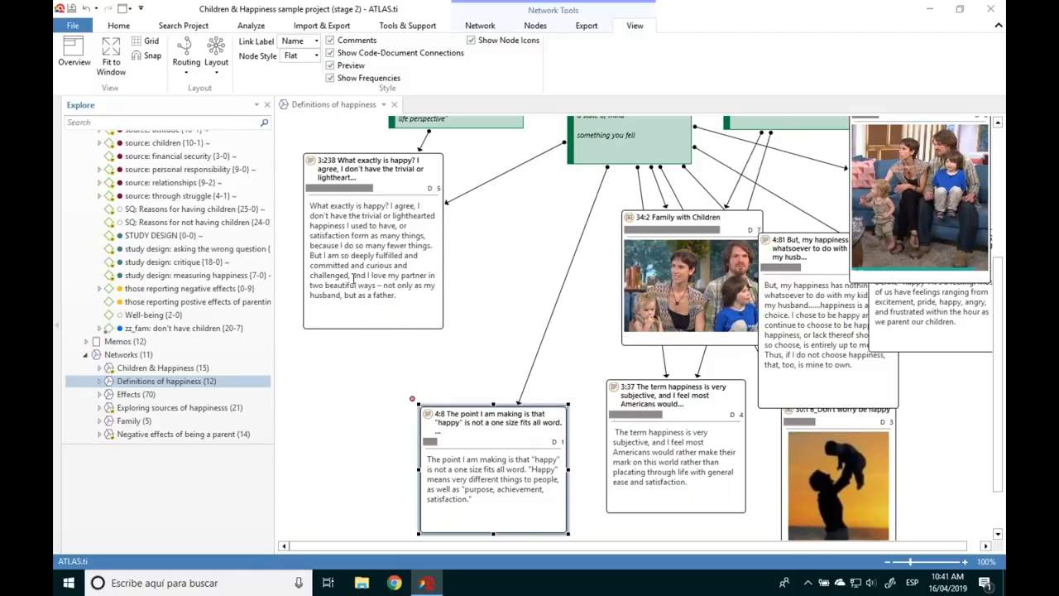
{"action": "left_click_drag", "start_coordinate": [414, 403], "coordinate": [379, 260]}
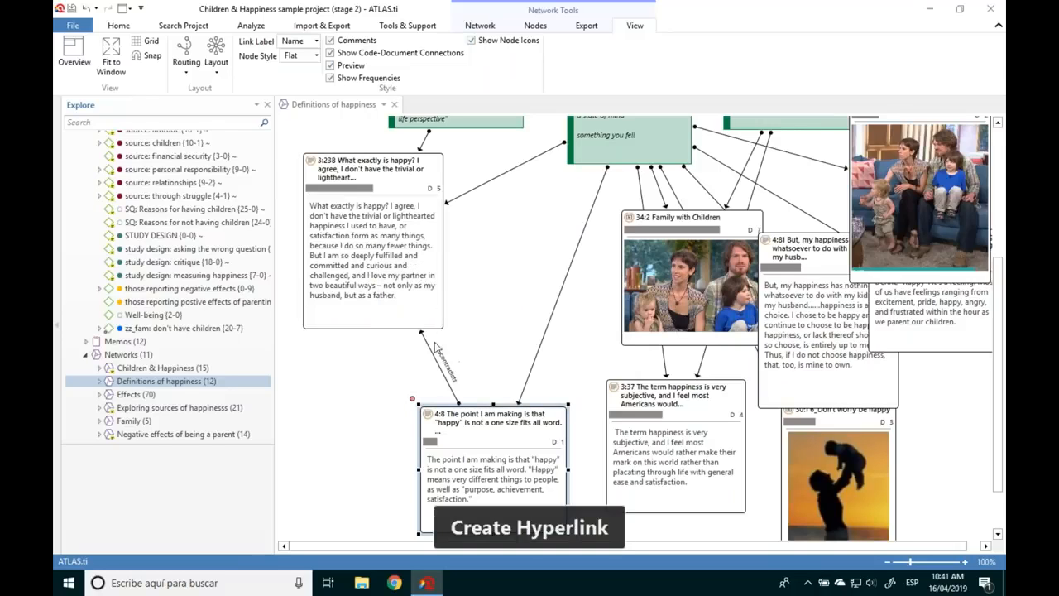
{"action": "scroll", "coordinate": [452, 395], "scroll_direction": "down", "scroll_amount": 2}
{"action": "left_click_drag", "start_coordinate": [412, 341], "coordinate": [654, 389]}
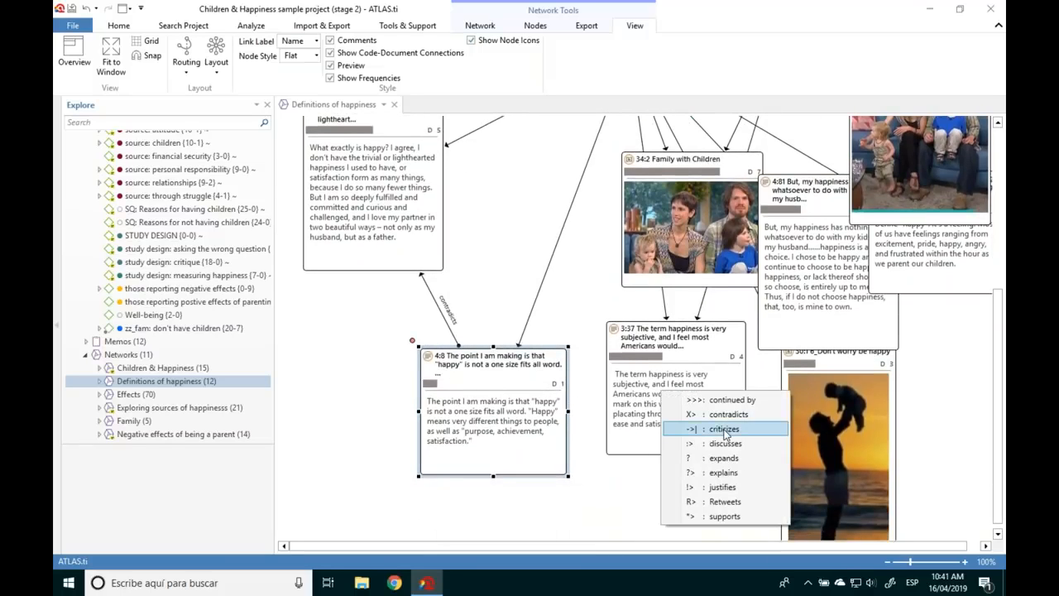
{"action": "left_click", "coordinate": [727, 434]}
{"action": "left_click_drag", "start_coordinate": [533, 363], "coordinate": [489, 364]}
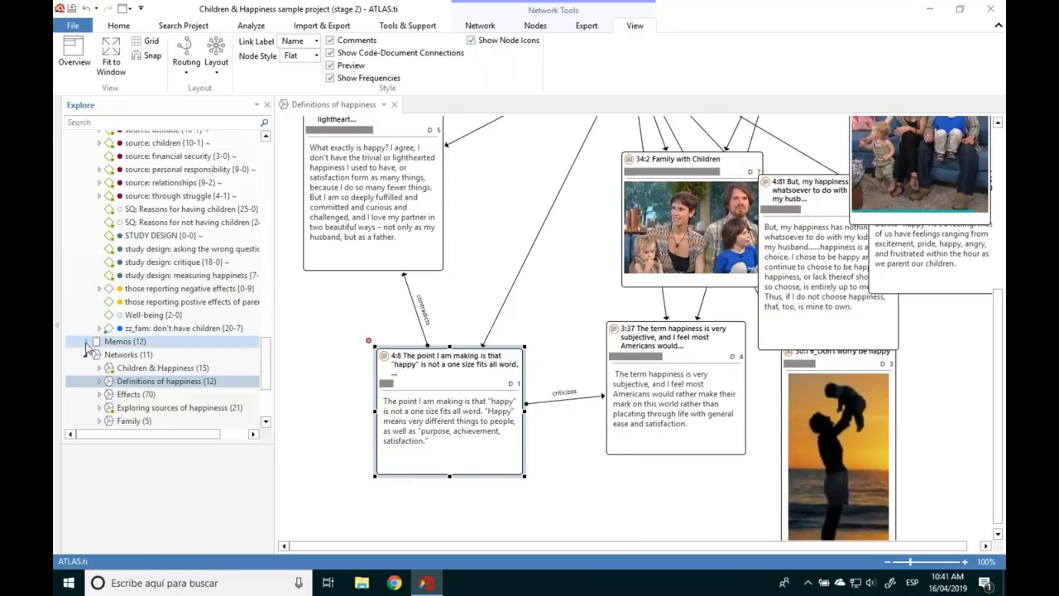
Step: Add the Well-being memo to the network and link it to the D_DEFINITION HAPPINESS code
{"action": "left_click", "coordinate": [86, 342]}
{"action": "left_click_drag", "start_coordinate": [263, 331], "coordinate": [264, 379]}
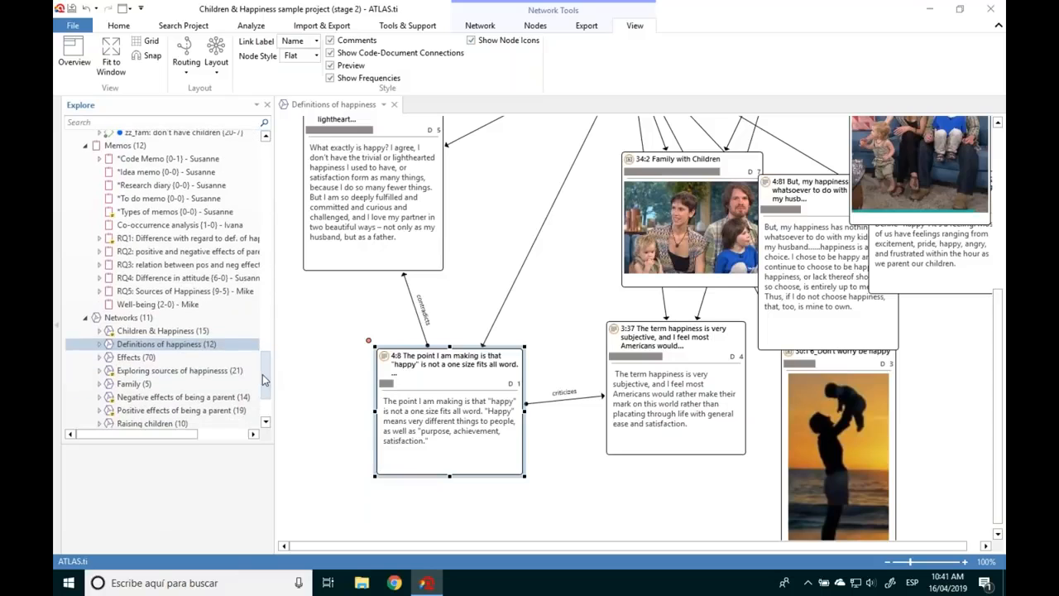
{"action": "left_click", "coordinate": [157, 304]}
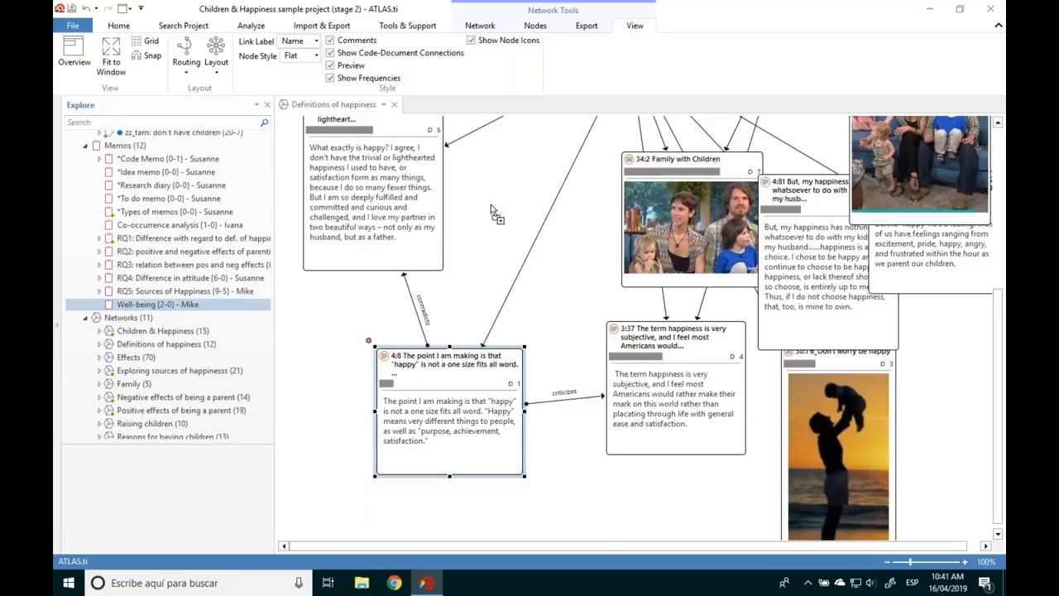
{"action": "left_click_drag", "start_coordinate": [491, 204], "coordinate": [491, 204]}
{"action": "scroll", "coordinate": [554, 340], "scroll_direction": "up", "scroll_amount": 3}
{"action": "left_click_drag", "start_coordinate": [555, 340], "coordinate": [606, 326]}
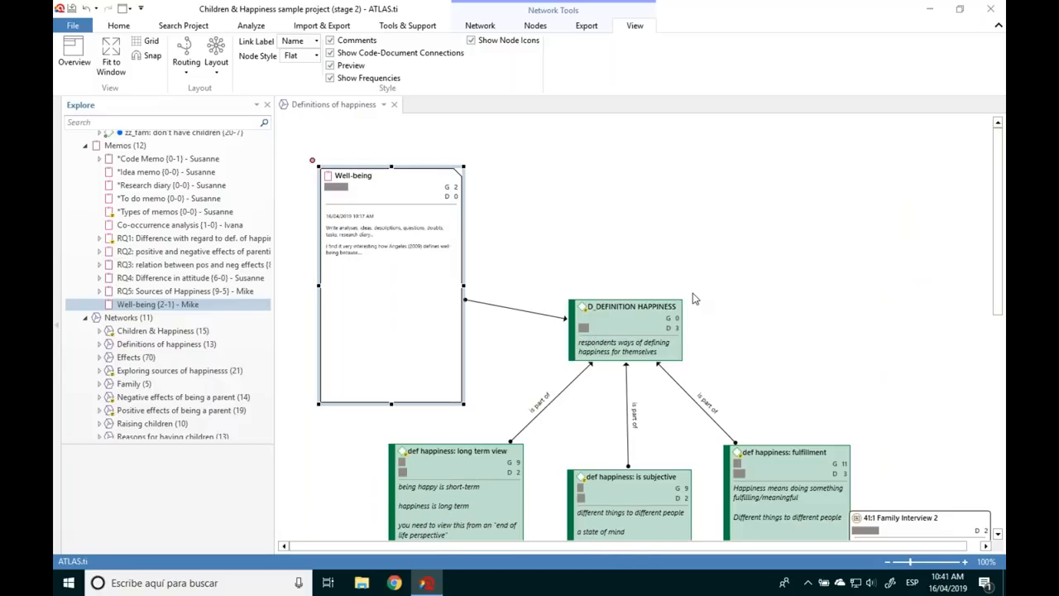
Step: Fit the whole network in view and spread the overlapping quotations and the fulfillment code apart until no nodes overlap
{"action": "left_click", "coordinate": [110, 60]}
{"action": "left_click_drag", "start_coordinate": [756, 306], "coordinate": [800, 300]}
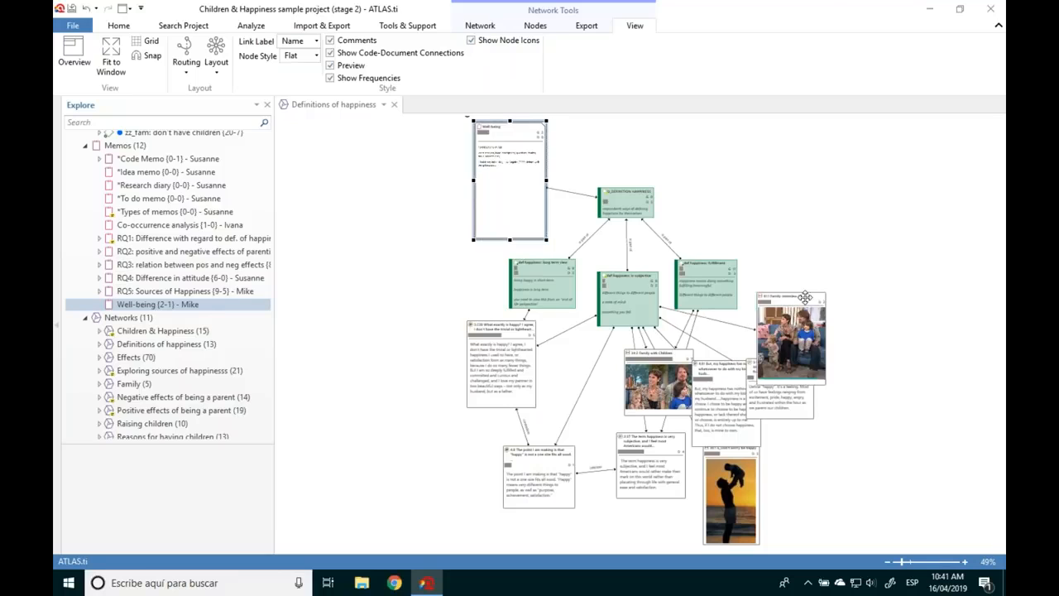
{"action": "left_click_drag", "start_coordinate": [770, 381], "coordinate": [867, 408]}
{"action": "left_click_drag", "start_coordinate": [631, 356], "coordinate": [588, 356]}
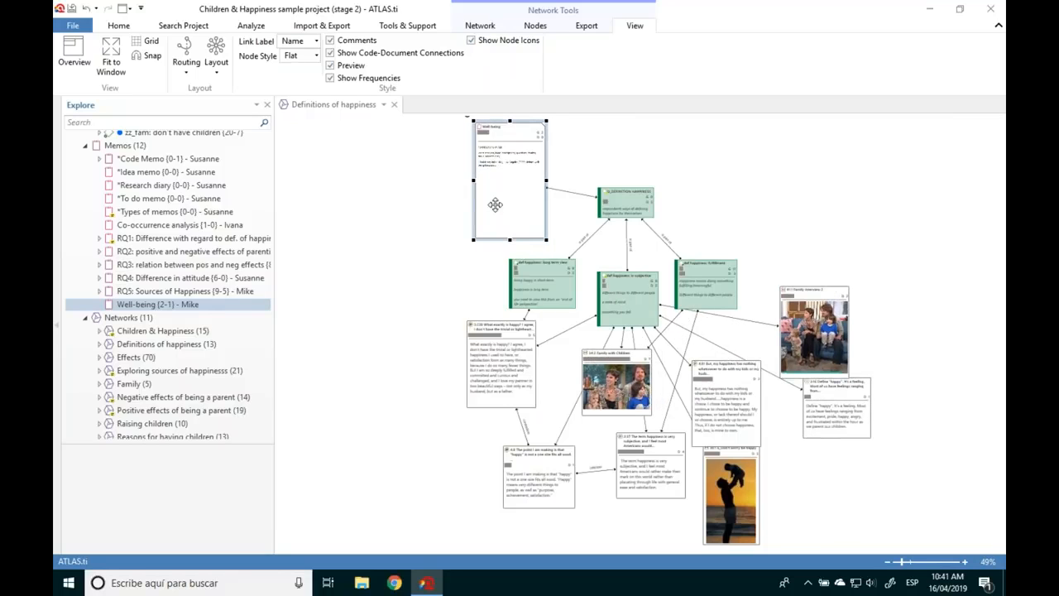
{"action": "left_click_drag", "start_coordinate": [716, 450], "coordinate": [782, 453]}
{"action": "left_click_drag", "start_coordinate": [702, 366], "coordinate": [712, 349]}
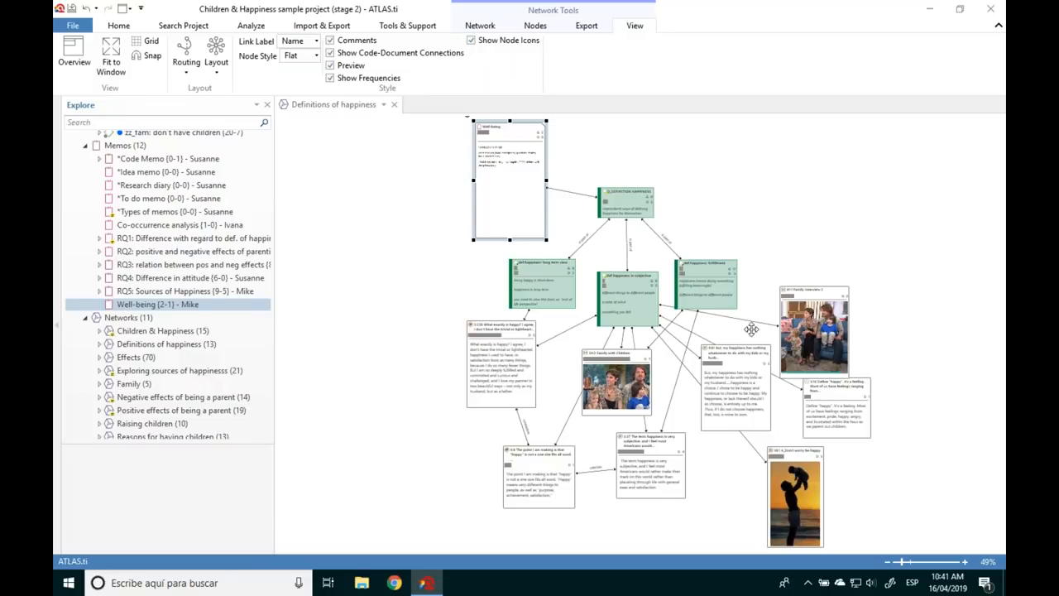
{"action": "left_click_drag", "start_coordinate": [801, 289], "coordinate": [797, 268]}
{"action": "left_click_drag", "start_coordinate": [717, 311], "coordinate": [723, 302]}
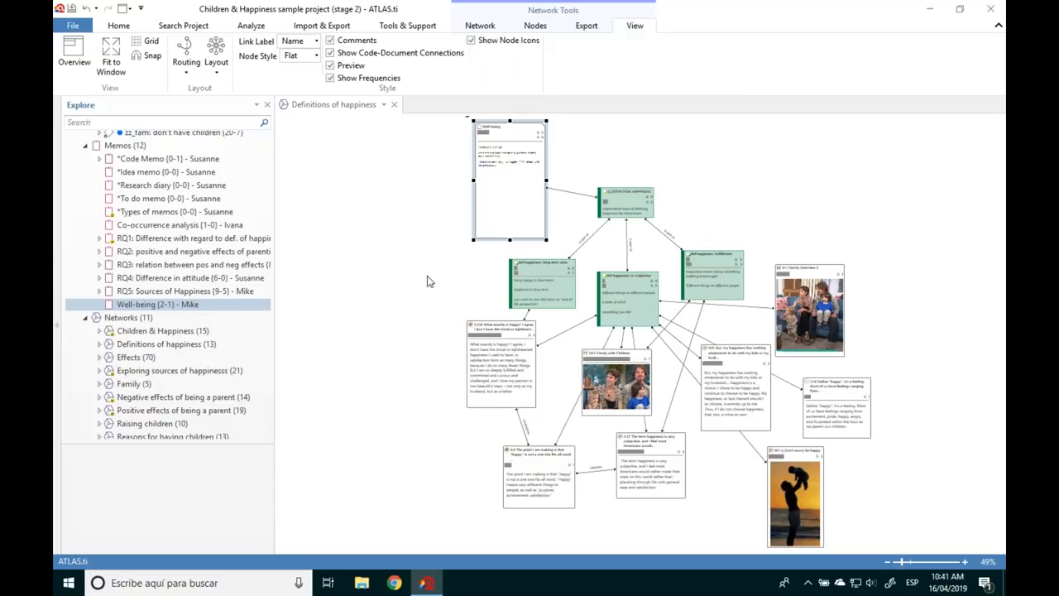
Step: Try the Orthogonal Tree, Circular and Organic automatic layouts on the network
{"action": "left_click", "coordinate": [220, 80]}
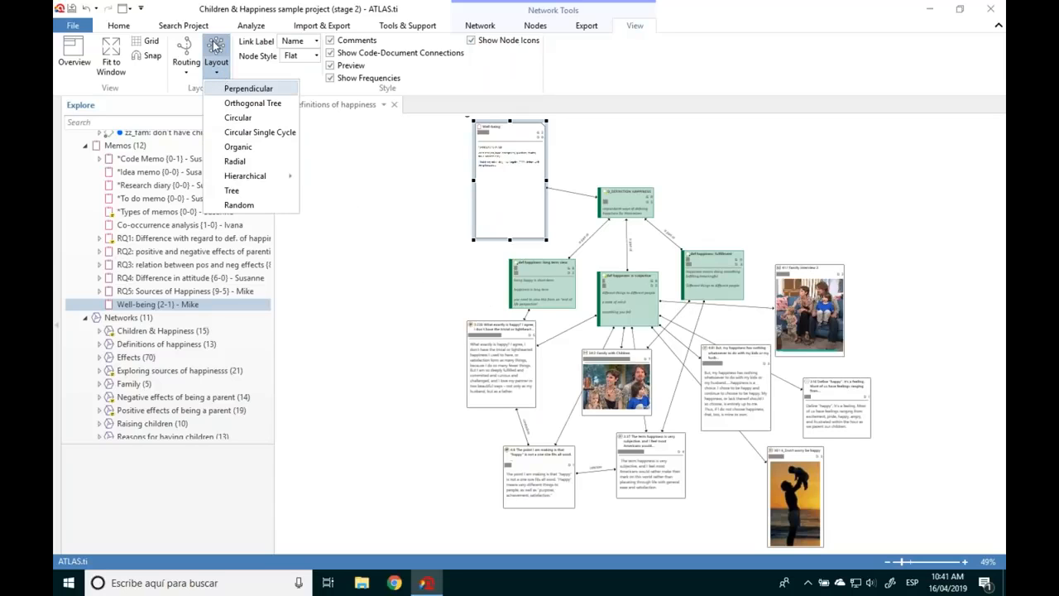
{"action": "left_click", "coordinate": [242, 103]}
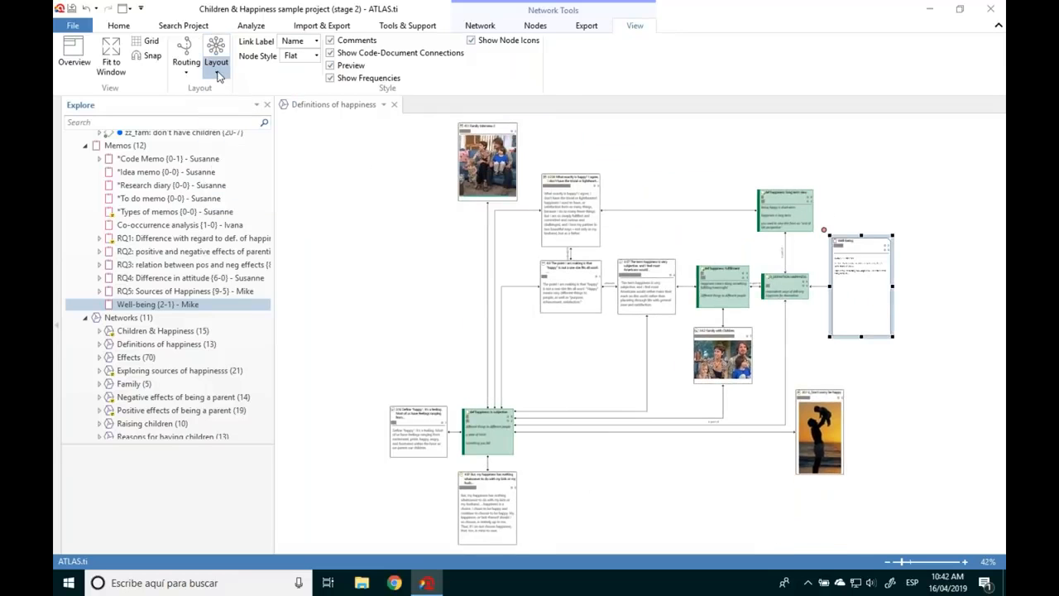
{"action": "left_click", "coordinate": [217, 67]}
{"action": "left_click", "coordinate": [241, 118]}
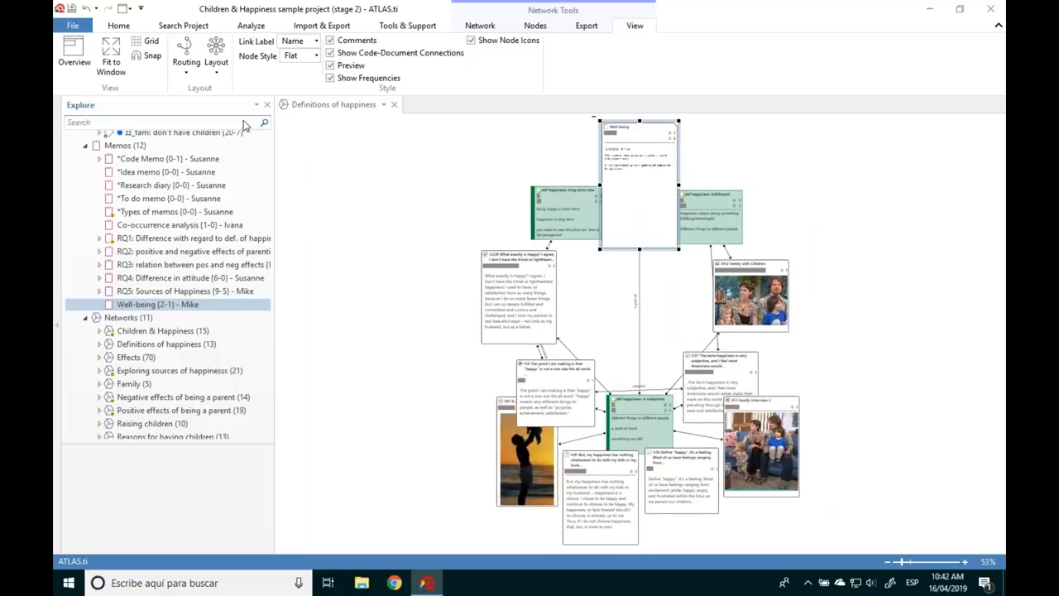
{"action": "left_click", "coordinate": [220, 78]}
{"action": "left_click", "coordinate": [240, 144]}
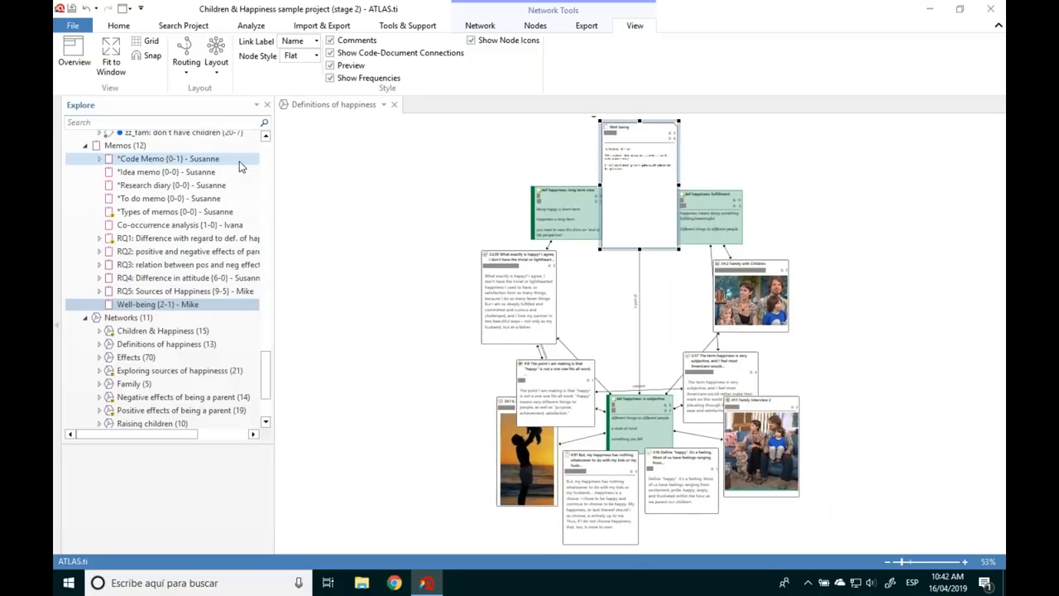
Step: Arrange the network with a Hierarchical layout and deselect the Well-being memo
{"action": "left_click", "coordinate": [217, 67]}
{"action": "left_click", "coordinate": [317, 190]}
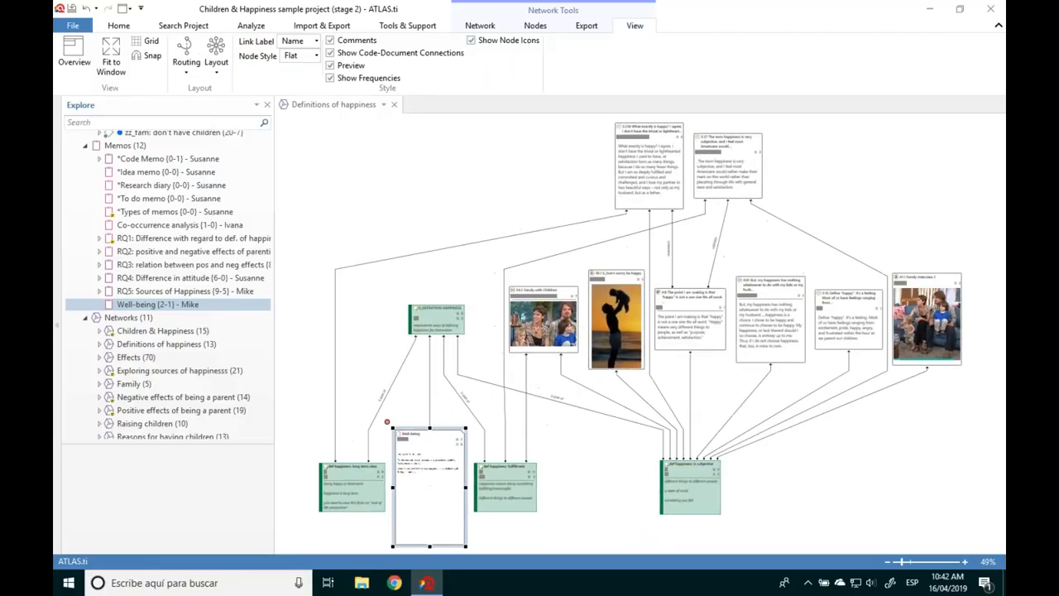
{"action": "left_click", "coordinate": [408, 258]}
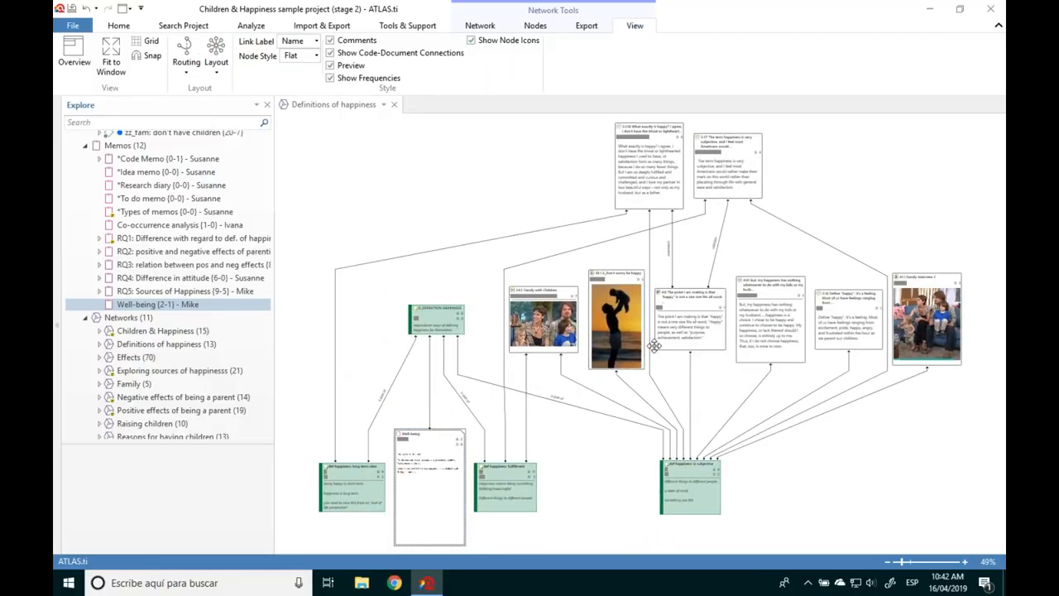
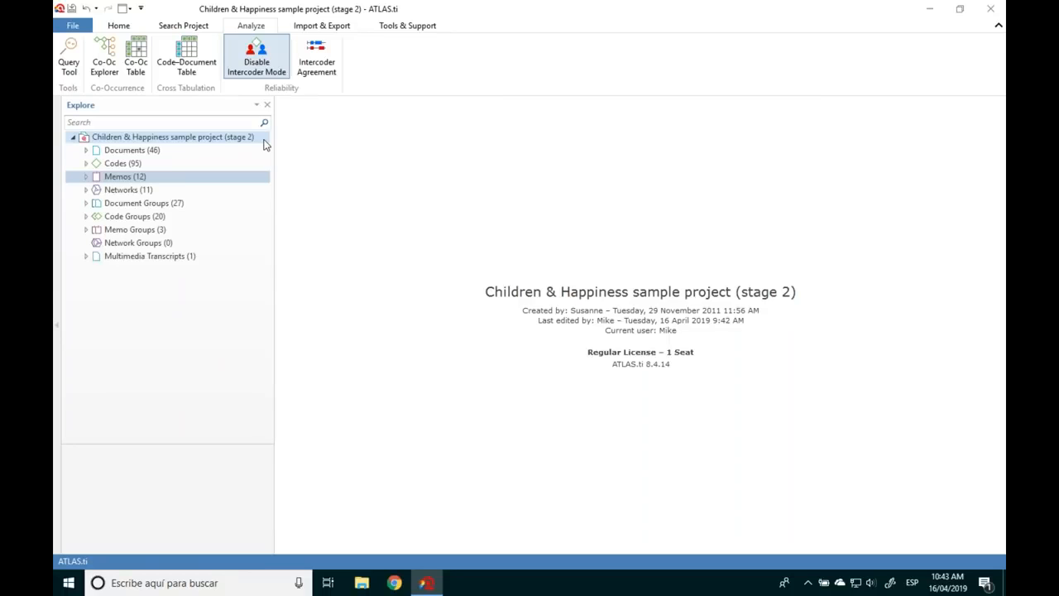
Step: Open the Query Tool and narrow its code lists to give the term and quotation areas more width
{"action": "left_click", "coordinate": [69, 51]}
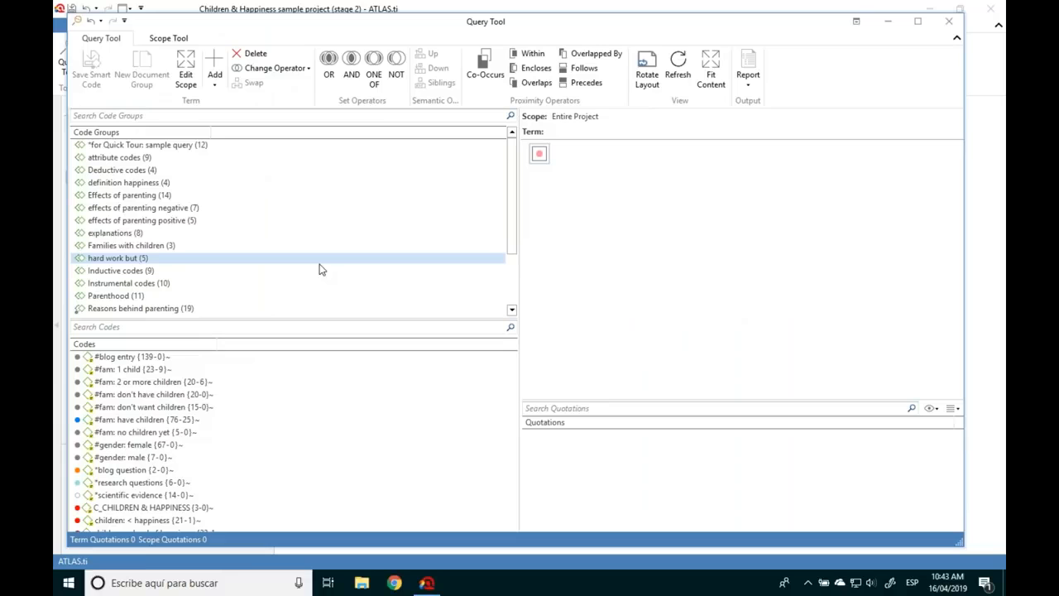
{"action": "left_click_drag", "start_coordinate": [516, 276], "coordinate": [374, 277]}
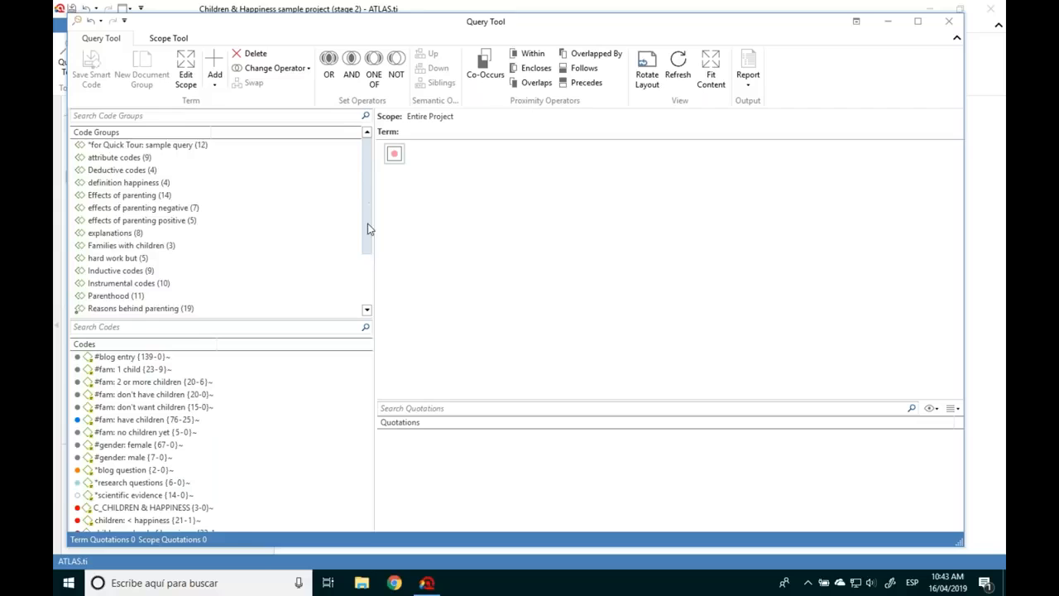
Step: Add the code group "relation btw happiness and children" to the query term
{"action": "left_click_drag", "start_coordinate": [368, 223], "coordinate": [370, 287]}
{"action": "left_click", "coordinate": [180, 271]}
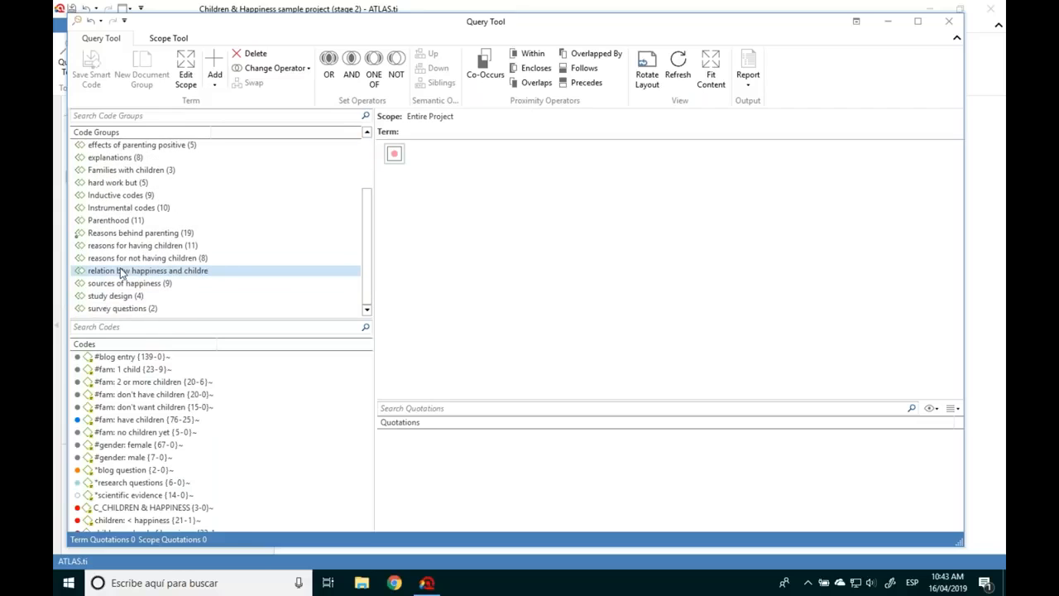
{"action": "left_click_drag", "start_coordinate": [153, 271], "coordinate": [220, 274]}
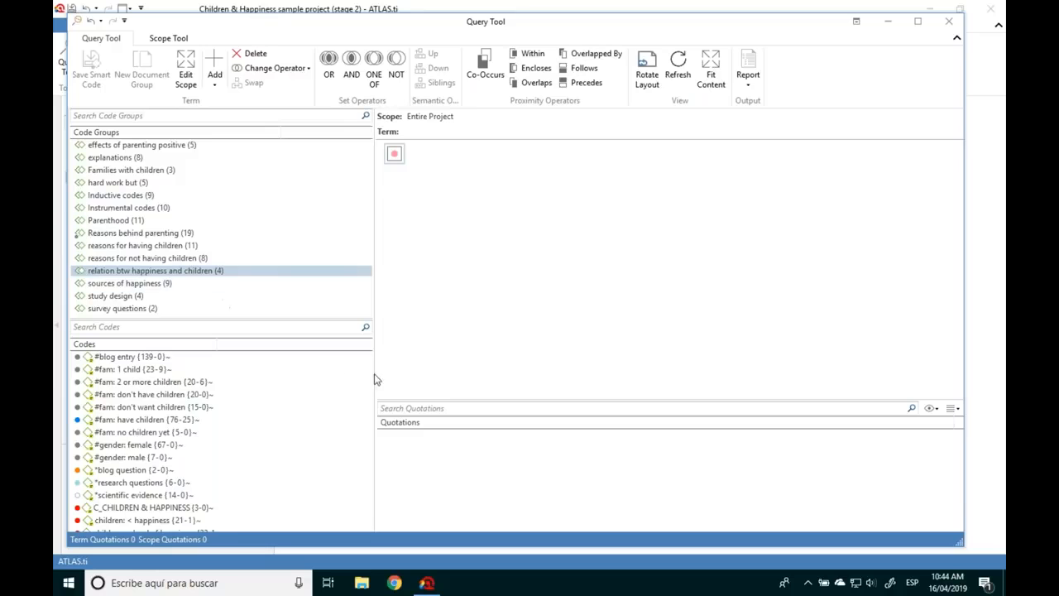
{"action": "scroll", "coordinate": [368, 373], "scroll_direction": "down", "scroll_amount": 3}
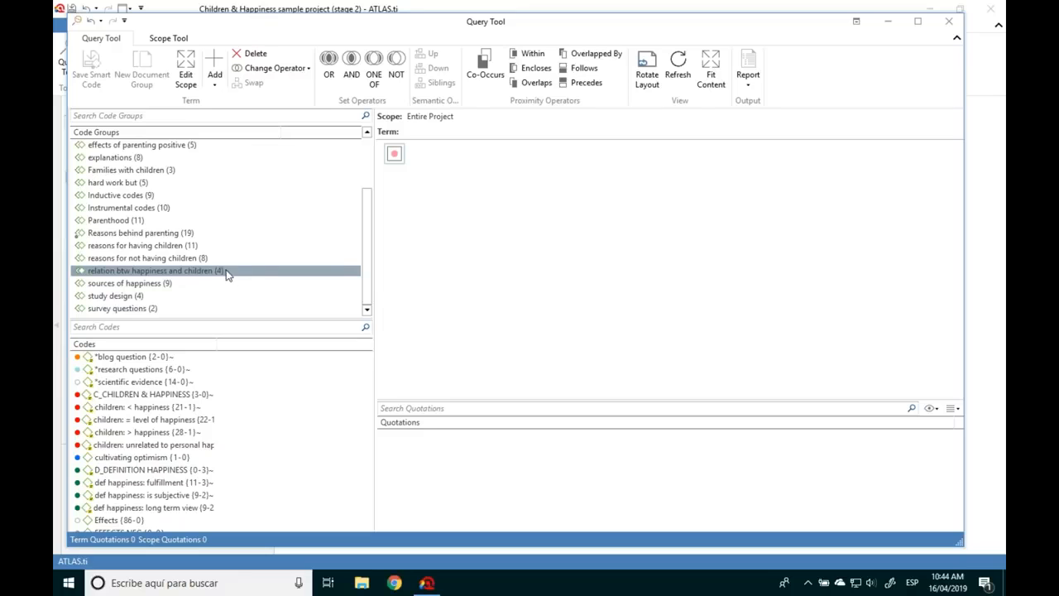
{"action": "double_click", "coordinate": [147, 275]}
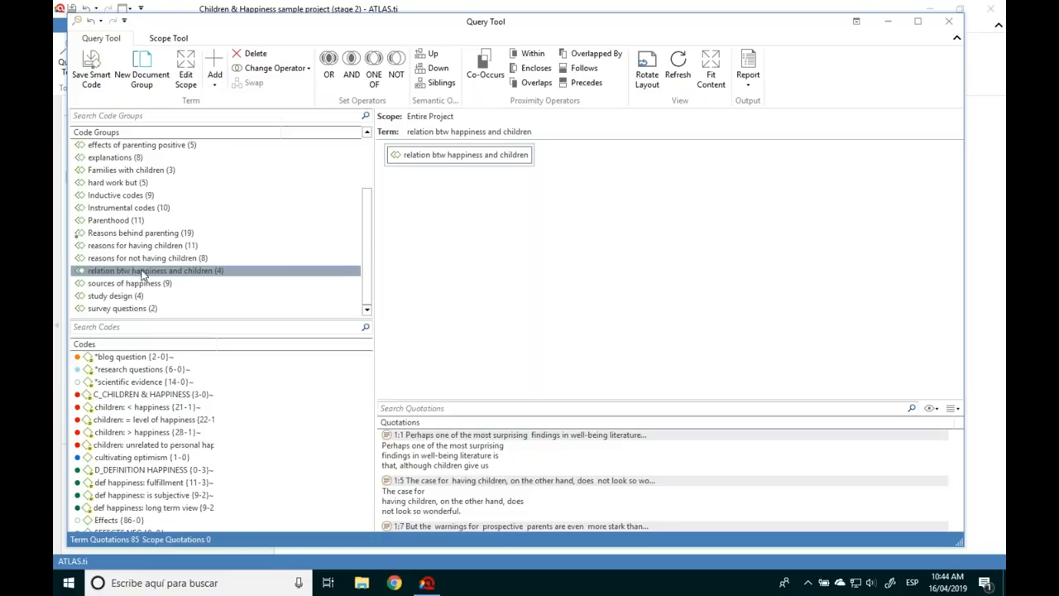
Step: Enlarge the quotations area and browse the quotations the query returns from start to end
{"action": "left_click_drag", "start_coordinate": [484, 404], "coordinate": [485, 293]}
{"action": "left_click", "coordinate": [466, 405]}
{"action": "scroll", "coordinate": [466, 405], "scroll_direction": "down", "scroll_amount": 15}
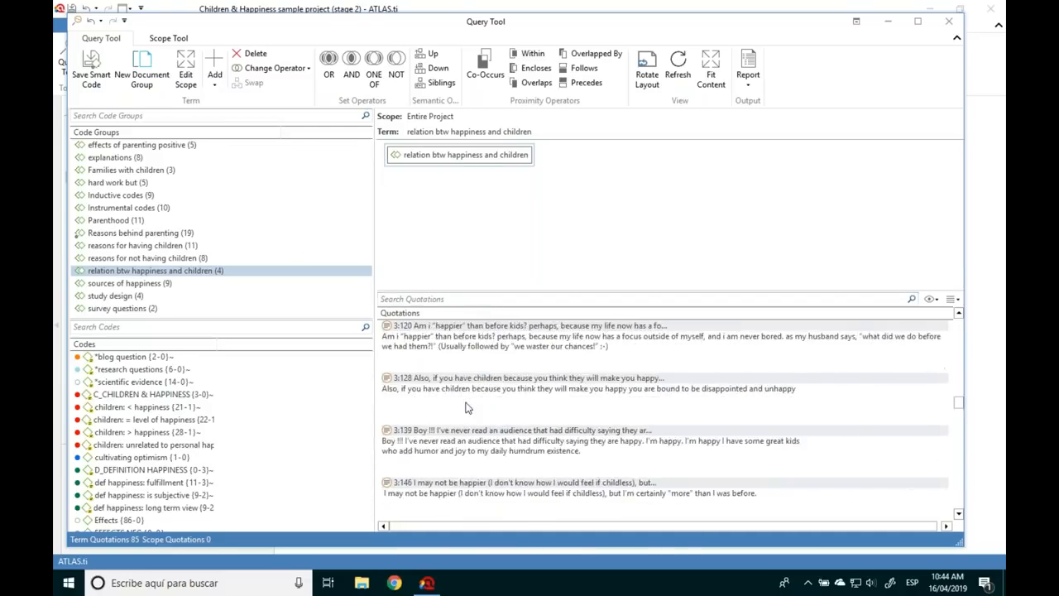
{"action": "scroll", "coordinate": [489, 339], "scroll_direction": "up", "scroll_amount": 2}
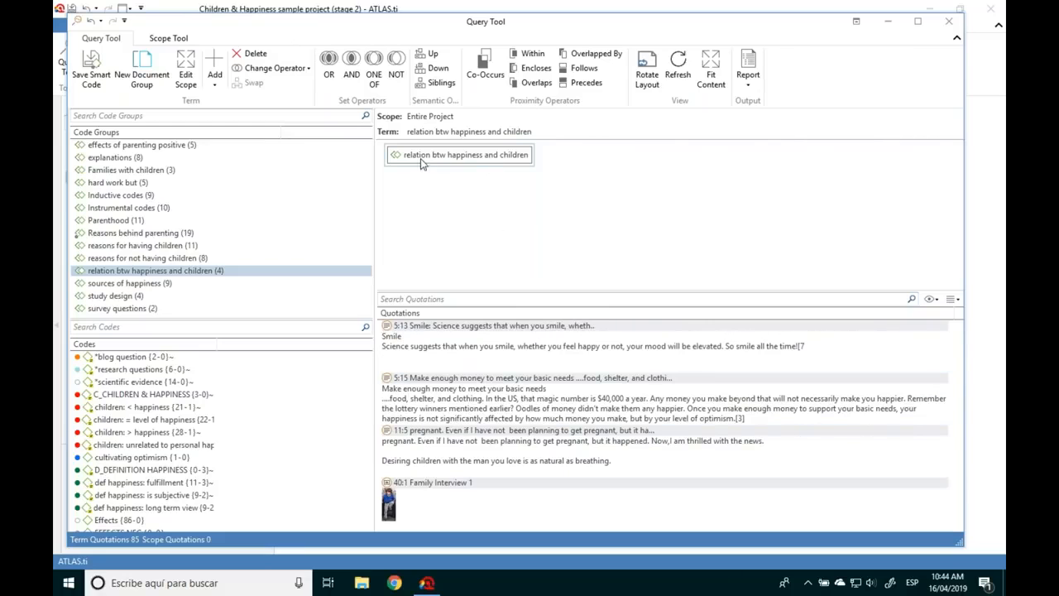
{"action": "scroll", "coordinate": [487, 340], "scroll_direction": "up", "scroll_amount": 5}
{"action": "scroll", "coordinate": [488, 346], "scroll_direction": "up", "scroll_amount": 10}
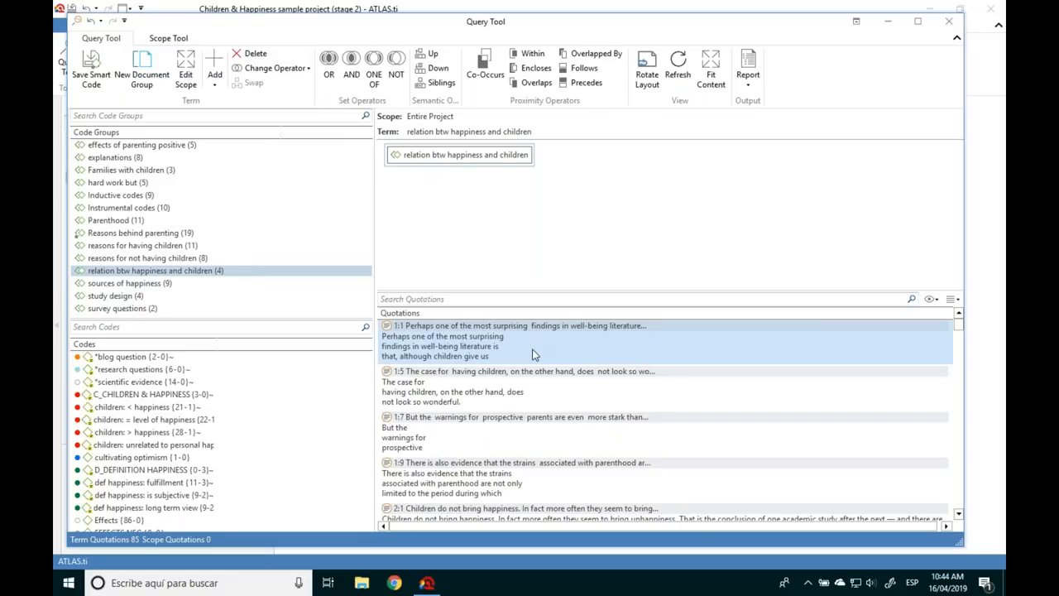
Step: Combine the code group with the code "#fam: have children" using an AND operator and review the combined term's quotations
{"action": "left_click", "coordinate": [353, 78]}
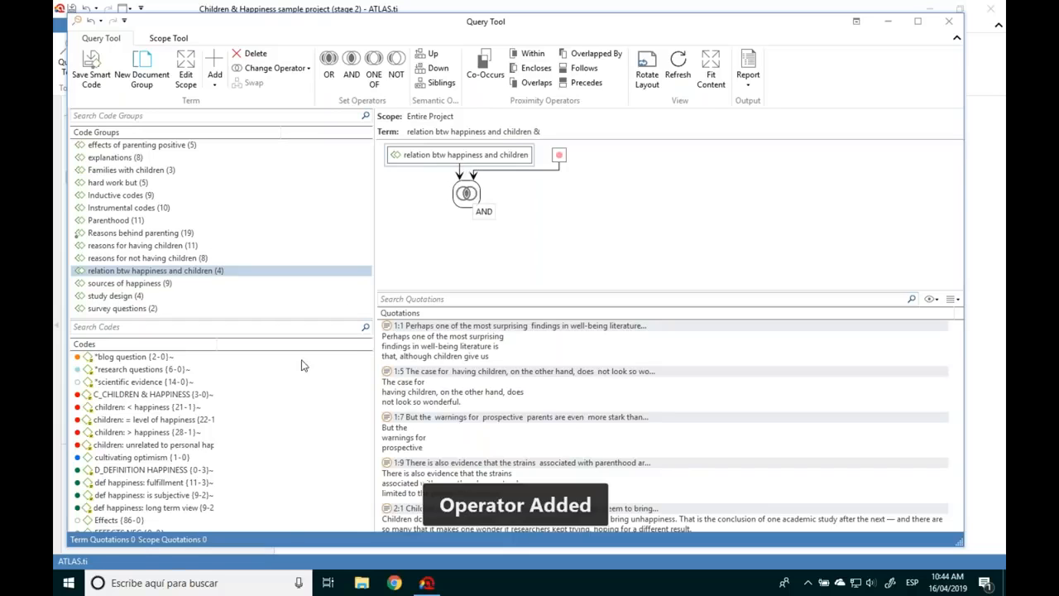
{"action": "scroll", "coordinate": [207, 381], "scroll_direction": "up", "scroll_amount": 3}
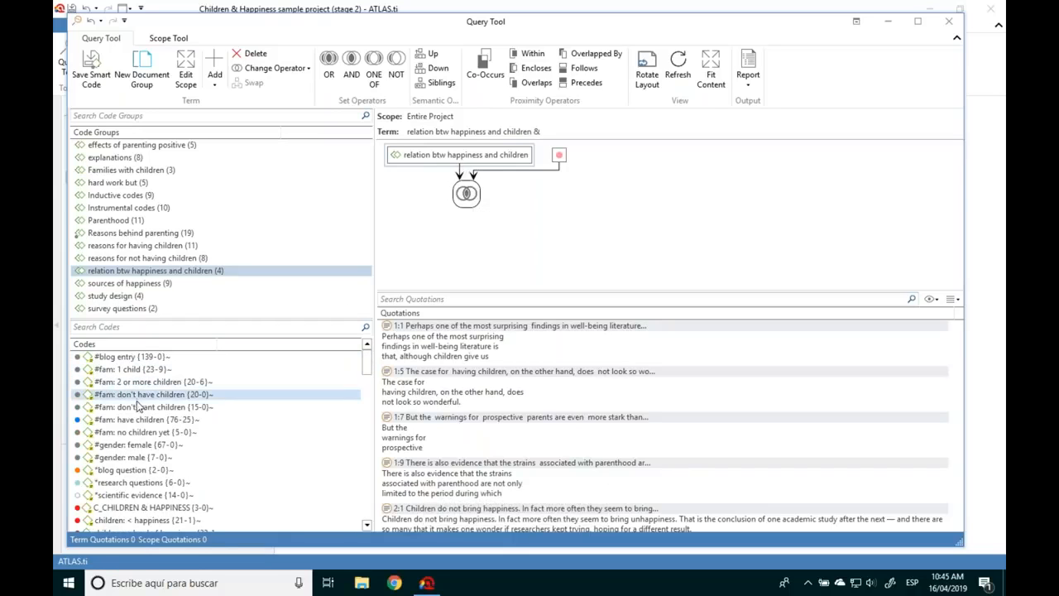
{"action": "left_click_drag", "start_coordinate": [142, 419], "coordinate": [561, 159]}
{"action": "left_click", "coordinate": [466, 193]}
{"action": "scroll", "coordinate": [510, 400], "scroll_direction": "down", "scroll_amount": 10}
{"action": "scroll", "coordinate": [509, 404], "scroll_direction": "up", "scroll_amount": 5}
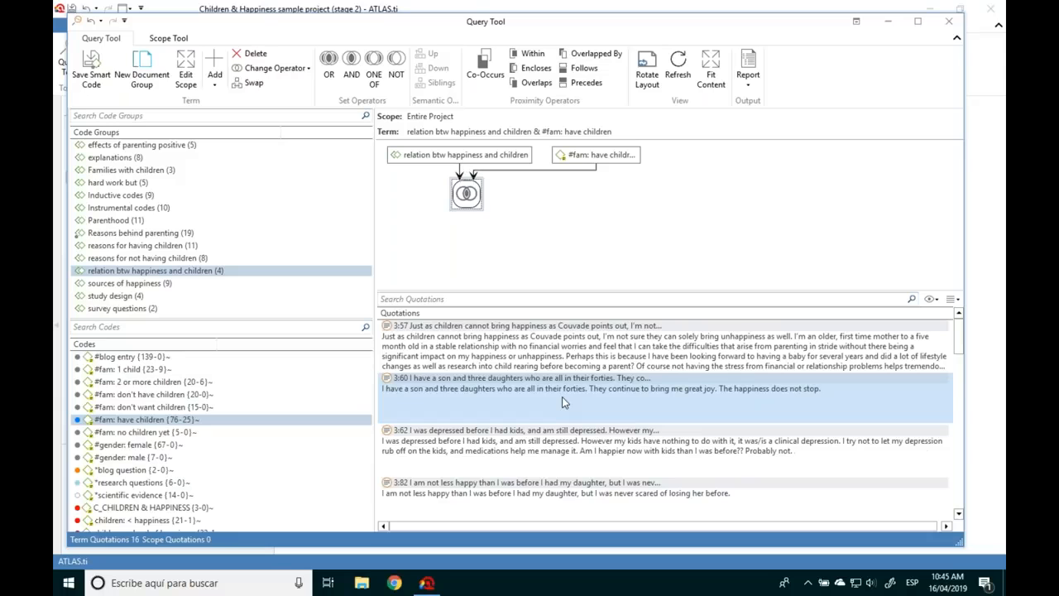
Step: Generate a Content Plus Comments report of the query's quotations and close it after viewing
{"action": "left_click", "coordinate": [754, 81]}
{"action": "left_click", "coordinate": [505, 88]}
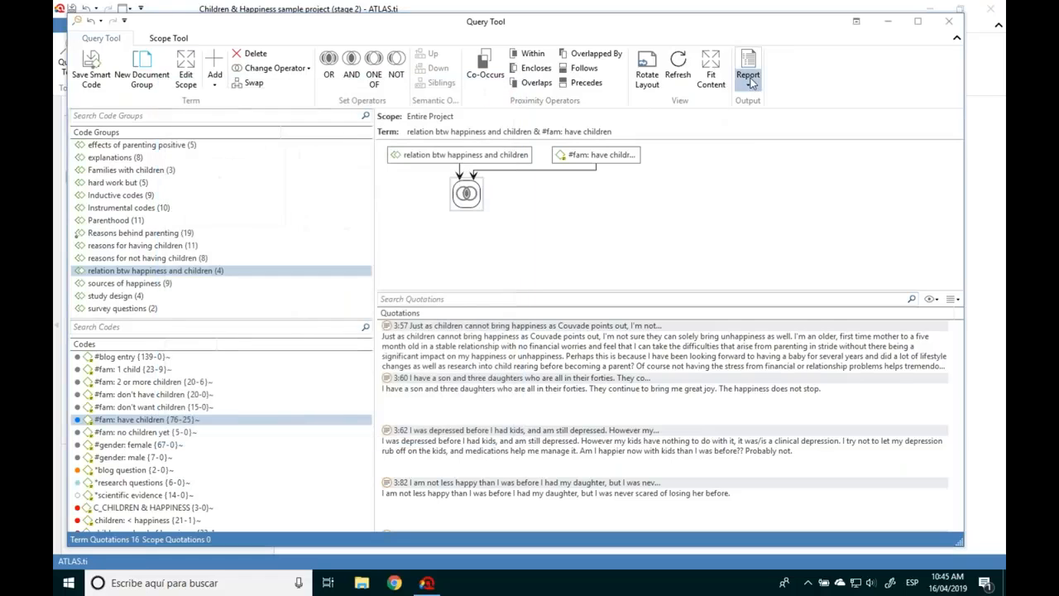
{"action": "left_click", "coordinate": [748, 84]}
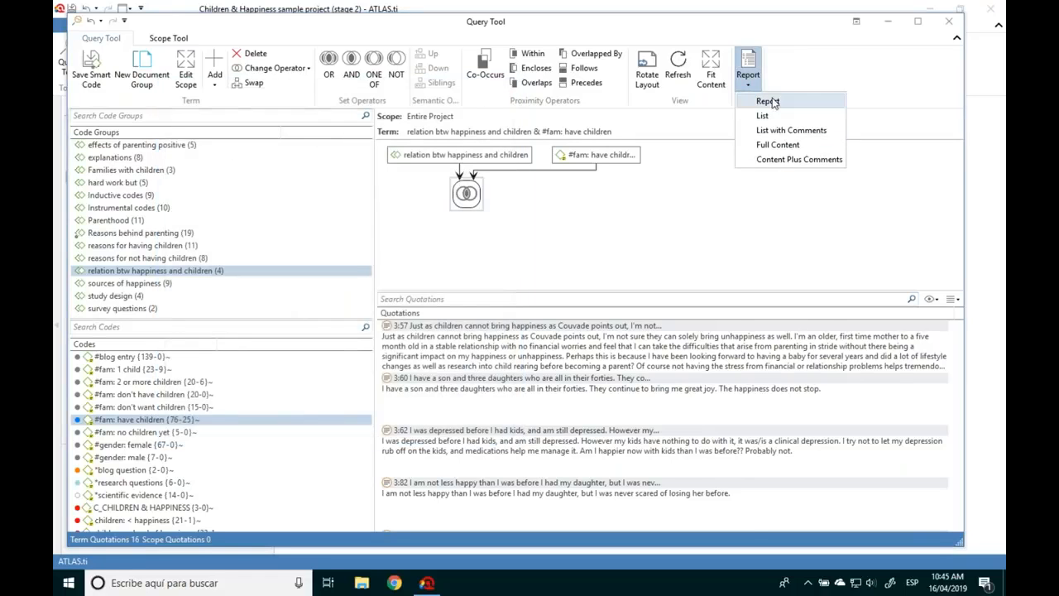
{"action": "left_click", "coordinate": [787, 160]}
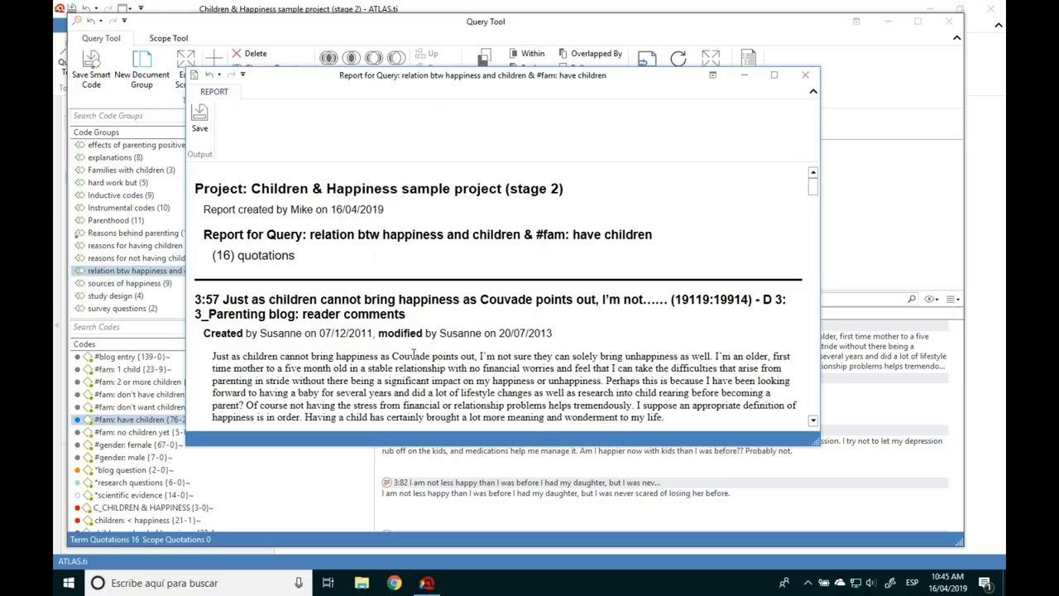
{"action": "mouse_move", "coordinate": [811, 187]}
{"action": "left_mouse_down"}
{"action": "mouse_move", "coordinate": [812, 203]}
{"action": "mouse_move", "coordinate": [813, 174]}
{"action": "left_mouse_up"}
{"action": "left_click", "coordinate": [806, 75]}
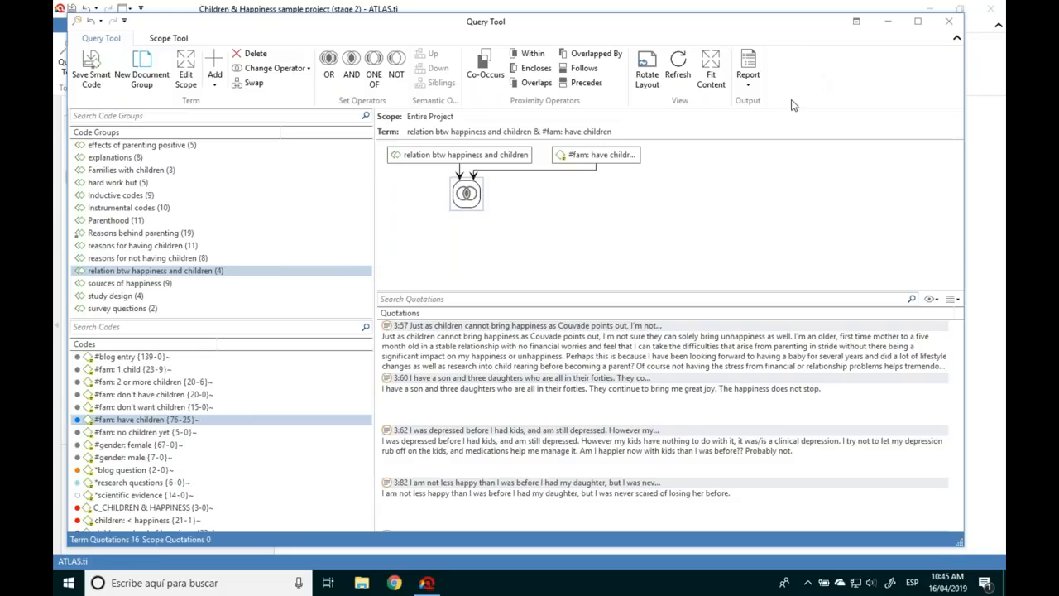
Step: Examine the query's scope editing with its document groups and Scope Tool operators, and exit scope editing
{"action": "left_click", "coordinate": [374, 66]}
{"action": "left_click", "coordinate": [253, 54]}
{"action": "left_click", "coordinate": [472, 79]}
{"action": "left_click", "coordinate": [186, 79]}
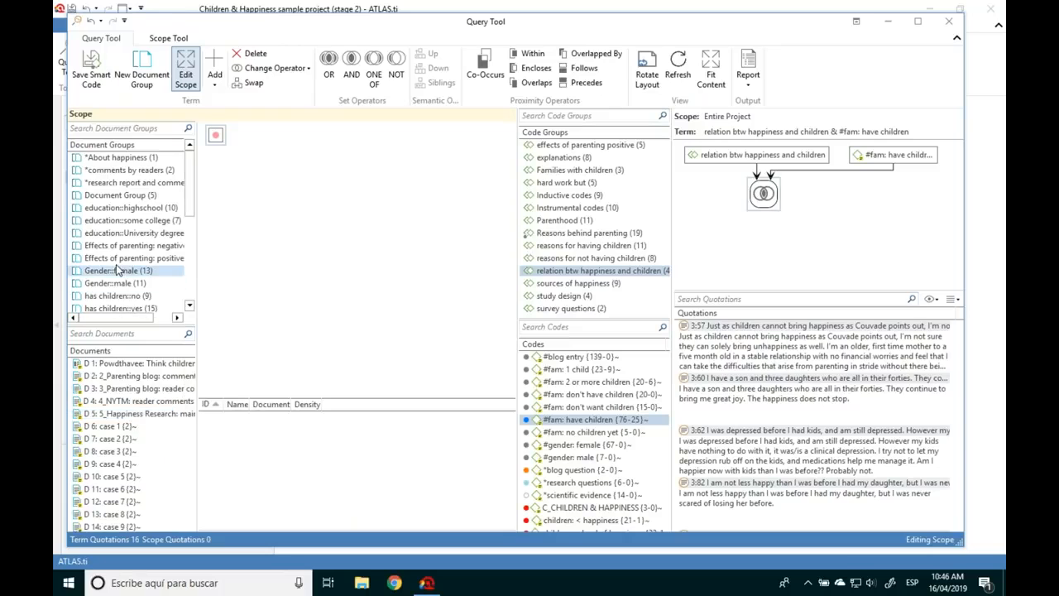
{"action": "left_click", "coordinate": [169, 38]}
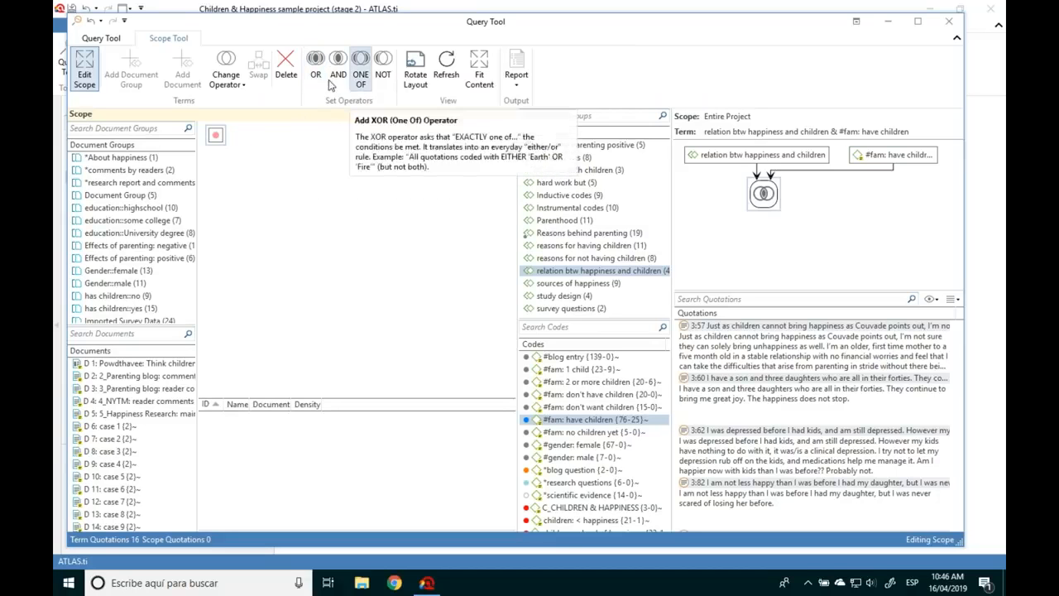
{"action": "left_click", "coordinate": [83, 66]}
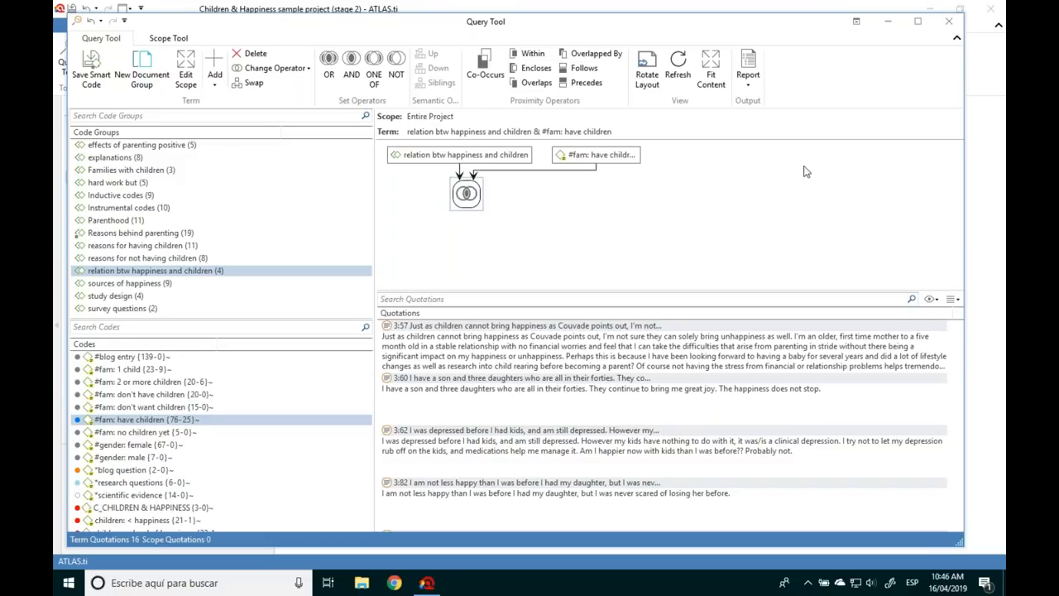
Step: Close the Query Tool and open the Code Co-Occurrence Table in its own floating window
{"action": "left_click", "coordinate": [950, 21]}
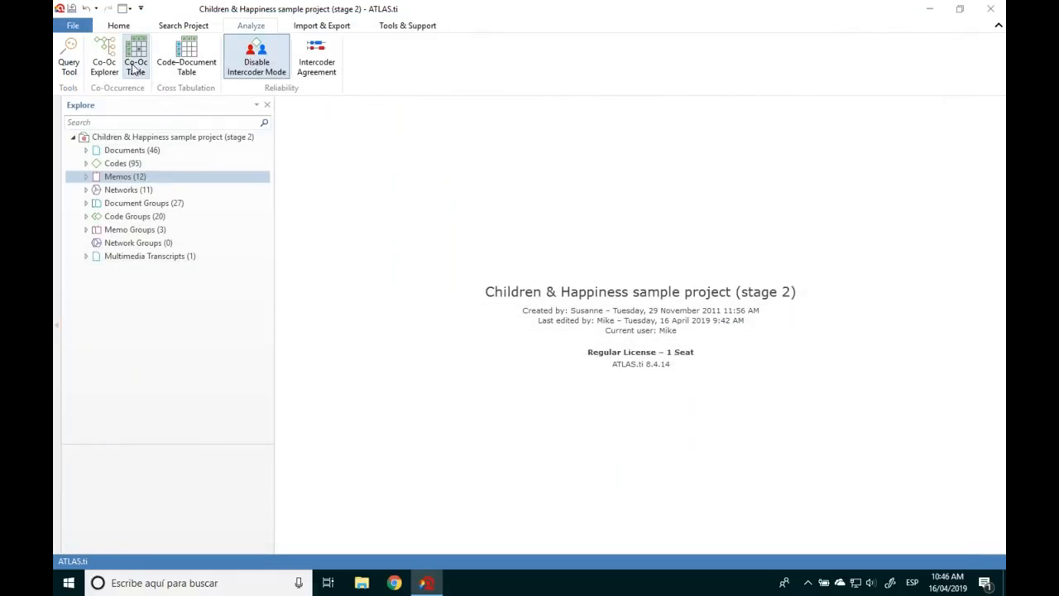
{"action": "left_click", "coordinate": [135, 68]}
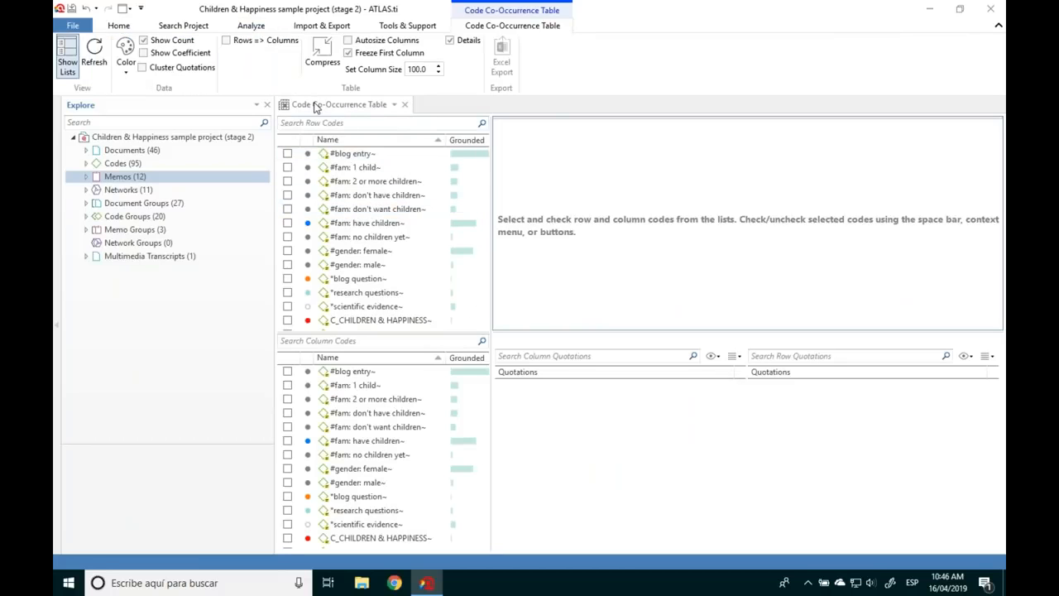
{"action": "left_click_drag", "start_coordinate": [315, 106], "coordinate": [404, 45]}
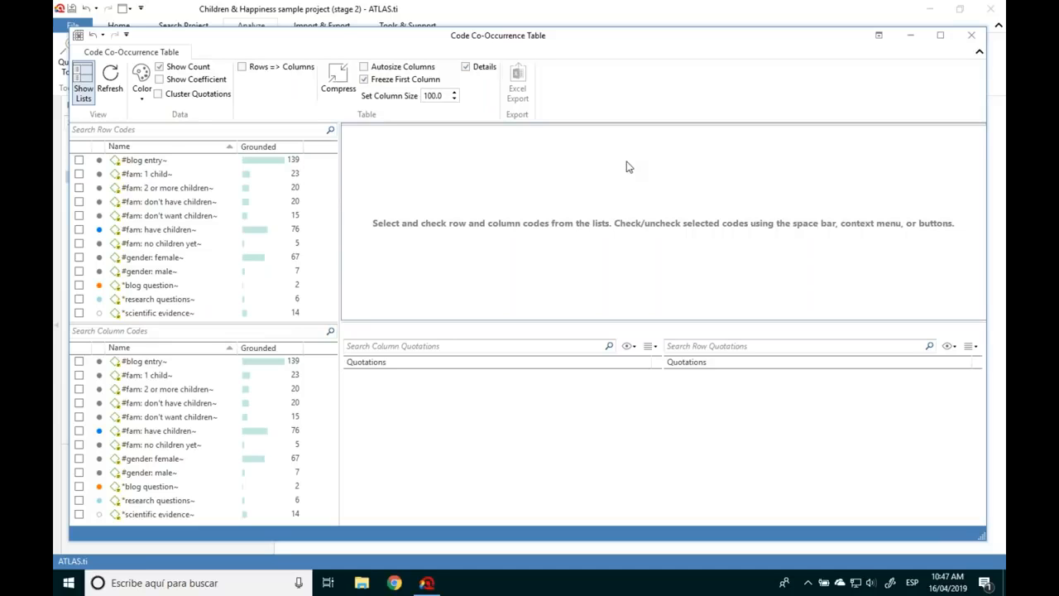
Step: Filter the row codes by "neg" and check the "effects neg" codes from "less fun" through "on self" as table rows
{"action": "left_click", "coordinate": [149, 130]}
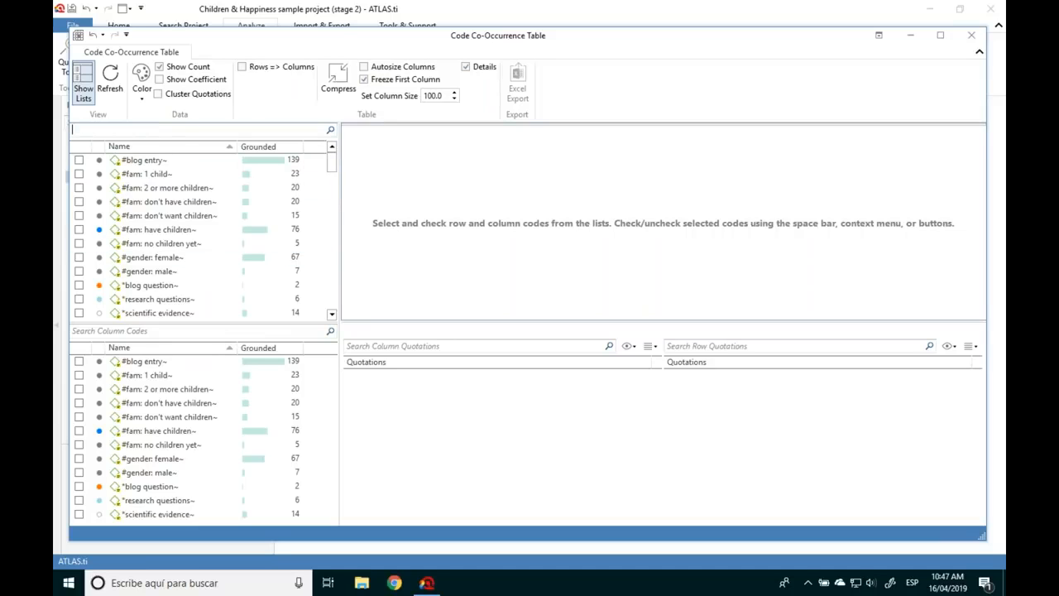
{"action": "type", "text": "neg"}
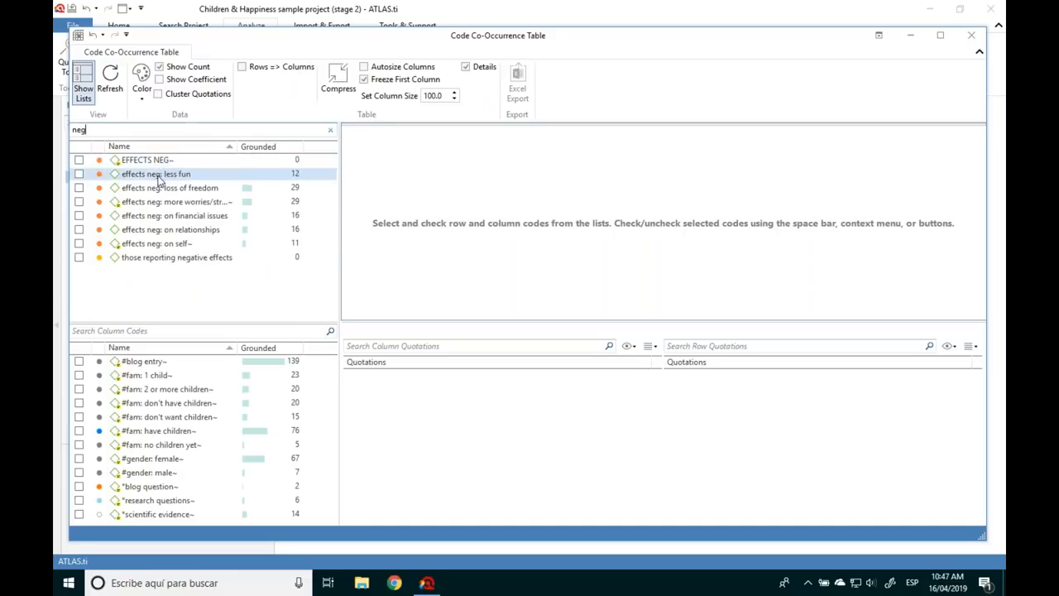
{"action": "left_click", "coordinate": [158, 180]}
{"action": "left_click", "coordinate": [166, 243], "text": "shift"}
{"action": "key", "text": "space"}
Step: Filter the column codes by "pos" and check the "effects pos" codes from "fulfilment" through "positive emotions" as table columns
{"action": "left_click", "coordinate": [167, 331]}
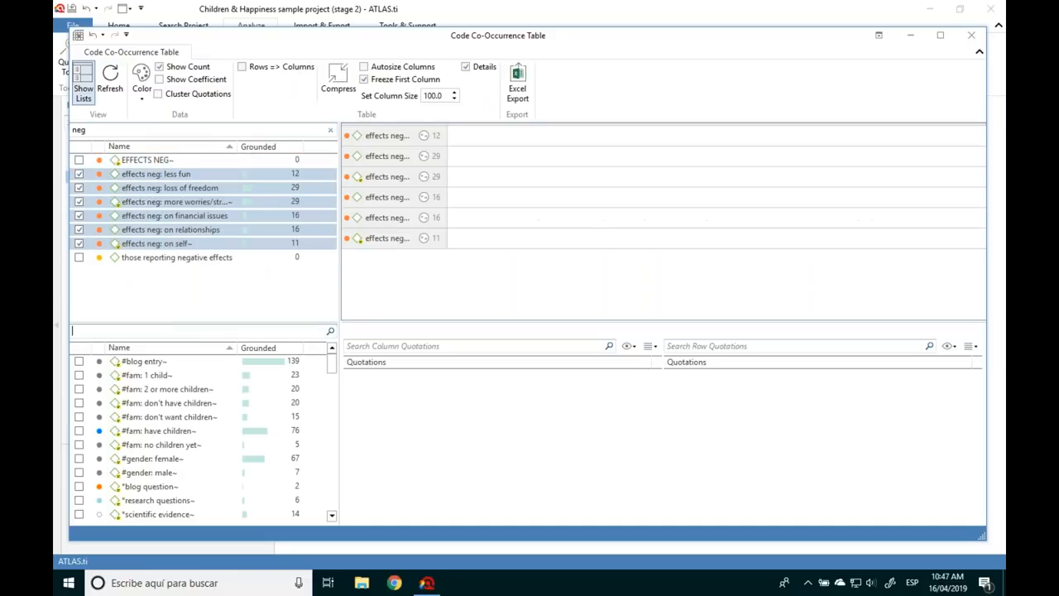
{"action": "type", "text": "pos"}
{"action": "left_click", "coordinate": [161, 376]}
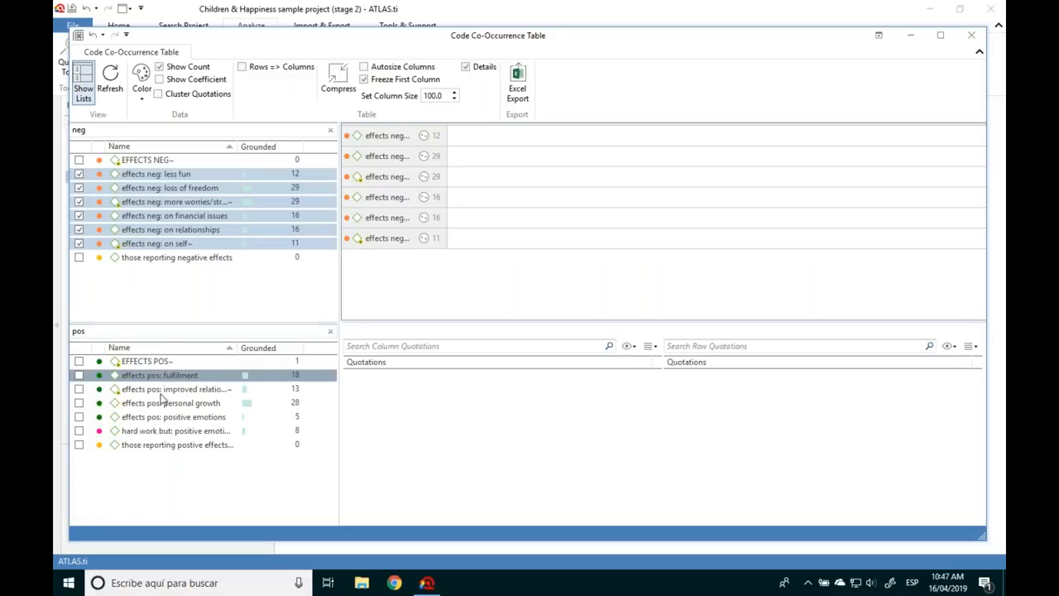
{"action": "left_click", "coordinate": [160, 421], "text": "shift"}
{"action": "key", "text": "space"}
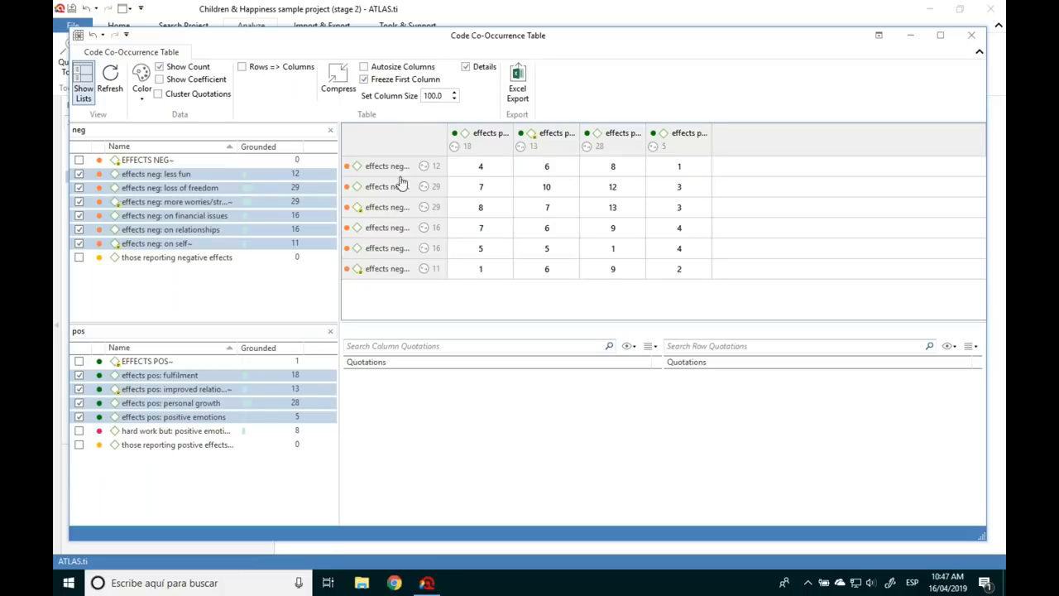
Step: Autosize the table columns, widen the row-code column and narrow the code lists so the code names are readable
{"action": "left_click", "coordinate": [364, 67]}
{"action": "left_click_drag", "start_coordinate": [447, 140], "coordinate": [500, 143]}
{"action": "left_click_drag", "start_coordinate": [340, 143], "coordinate": [226, 145]}
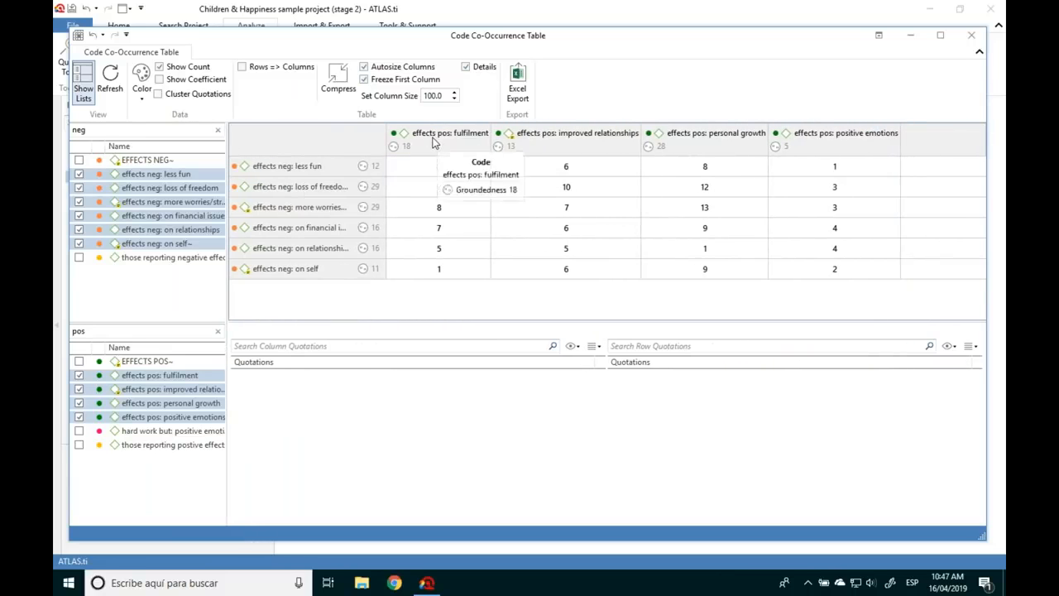
Step: Examine the column and row quotations where "effects neg: less fun" co-occurs with "effects pos: fulfilment"
{"action": "left_click", "coordinate": [437, 168]}
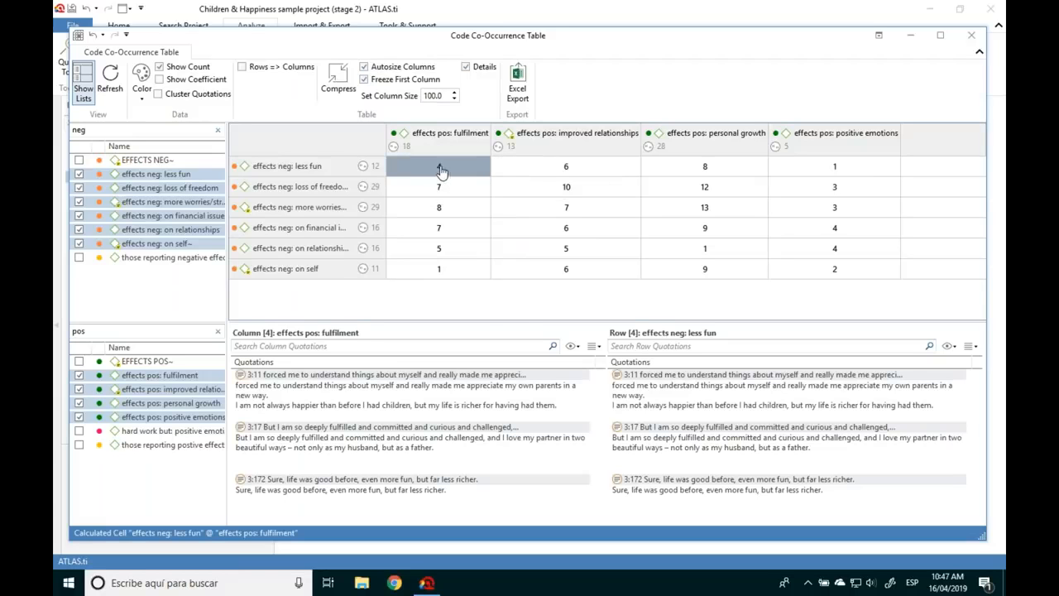
{"action": "scroll", "coordinate": [489, 433], "scroll_direction": "down", "scroll_amount": 2}
{"action": "scroll", "coordinate": [489, 433], "scroll_direction": "up", "scroll_amount": 2}
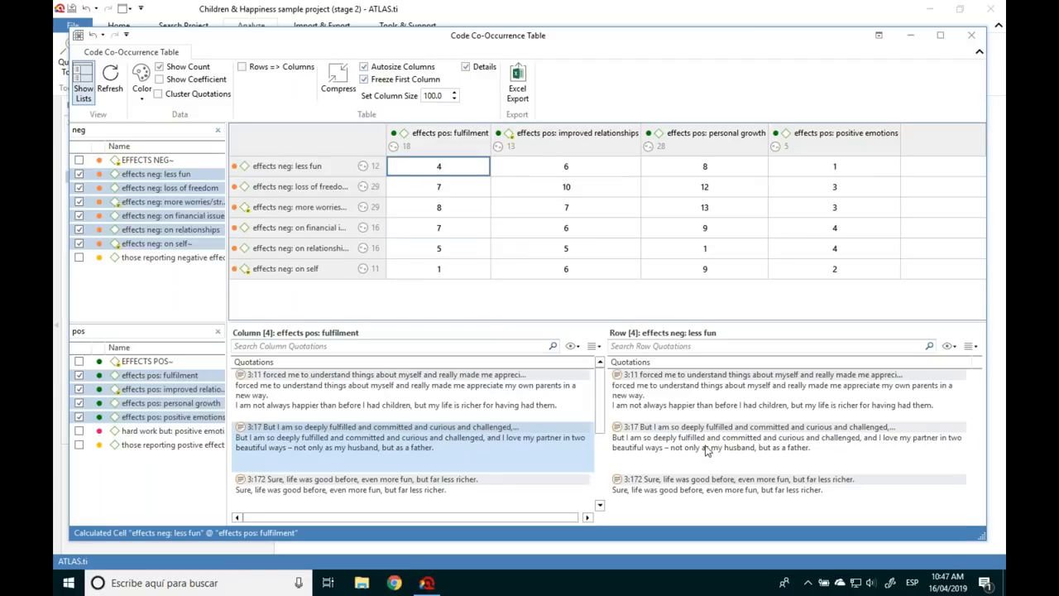
{"action": "scroll", "coordinate": [707, 450], "scroll_direction": "down", "scroll_amount": 2}
{"action": "scroll", "coordinate": [705, 445], "scroll_direction": "up", "scroll_amount": 2}
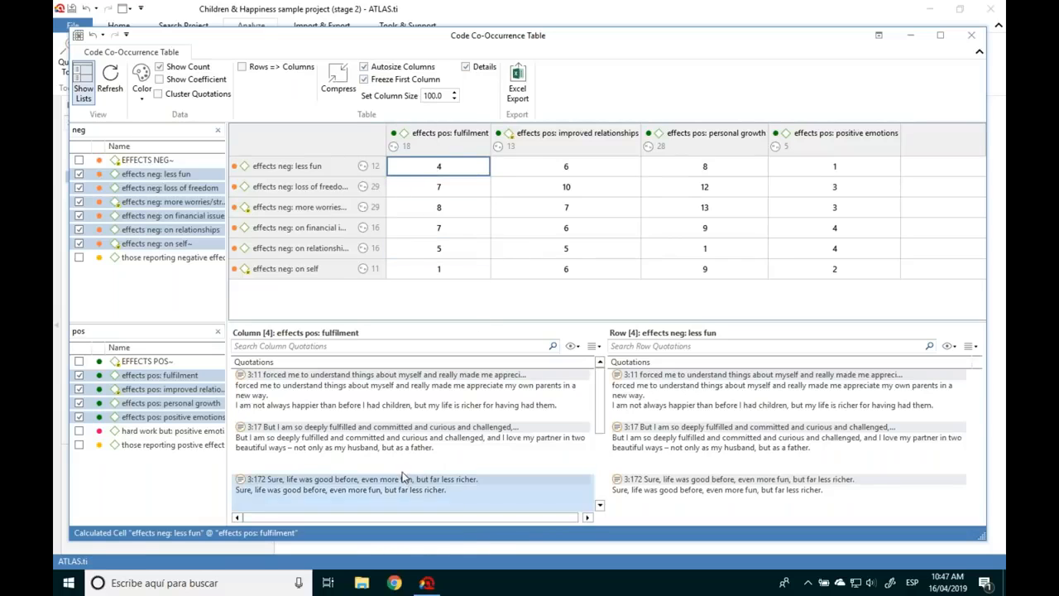
{"action": "scroll", "coordinate": [398, 447], "scroll_direction": "down", "scroll_amount": 2}
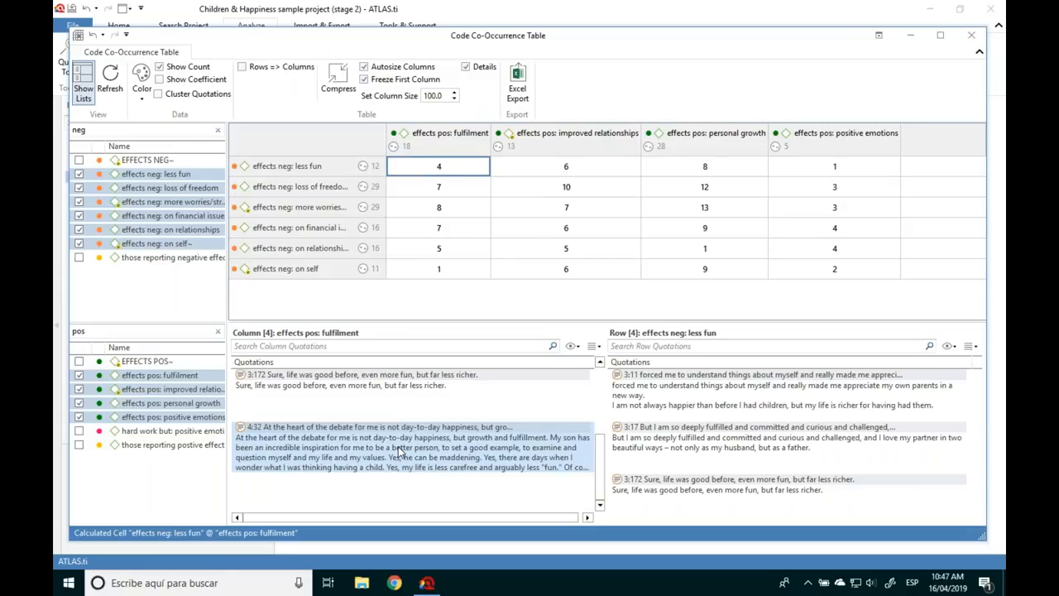
{"action": "scroll", "coordinate": [398, 446], "scroll_direction": "up", "scroll_amount": 2}
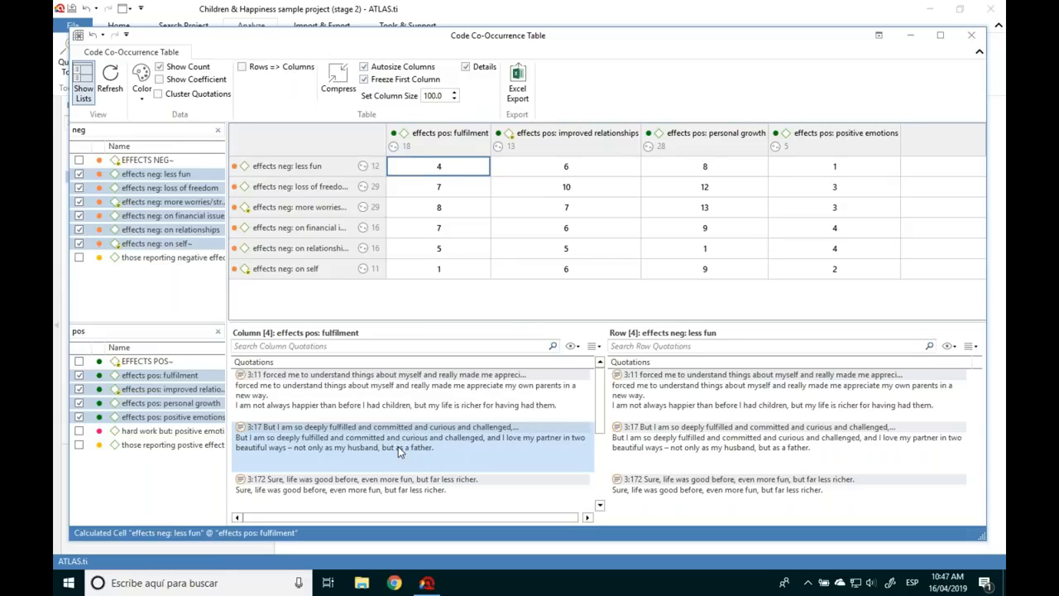
Step: Show quotation 3:17 in its document, move the co-occurrence window below it and widen the document's margin area
{"action": "double_click", "coordinate": [321, 447]}
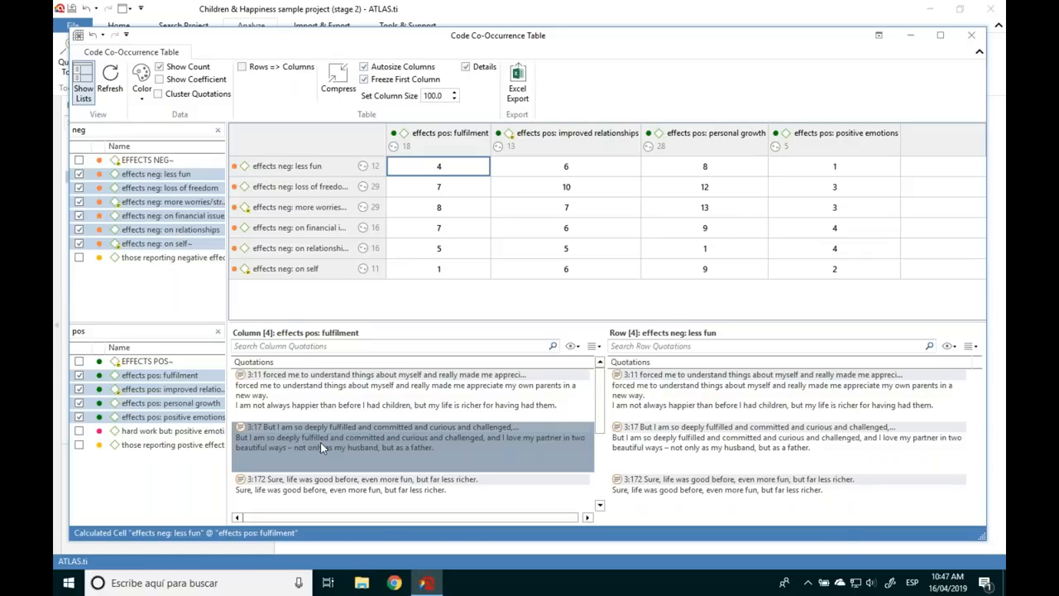
{"action": "left_click_drag", "start_coordinate": [598, 36], "coordinate": [607, 453]}
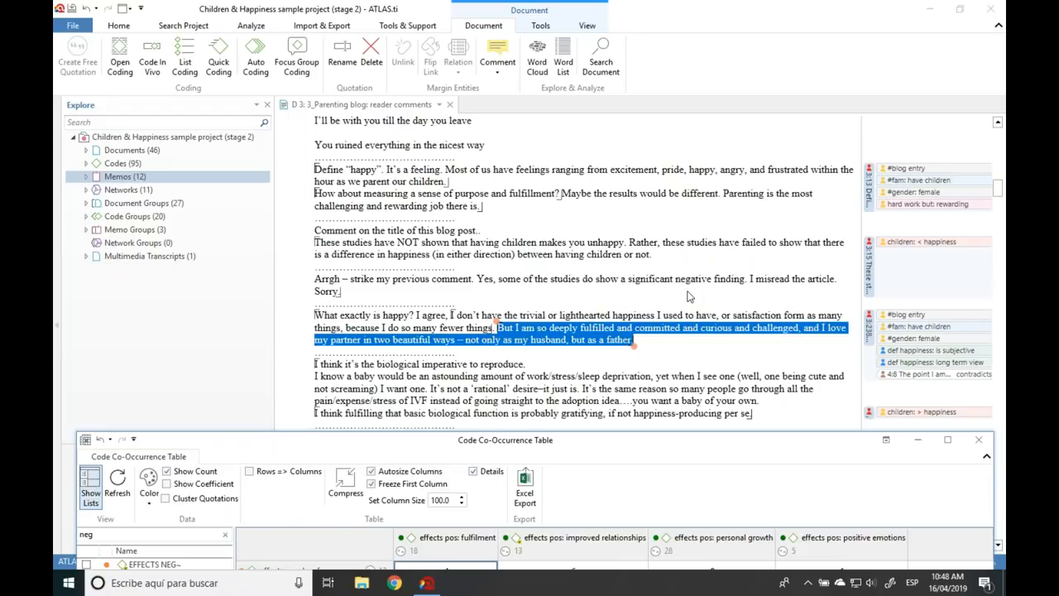
{"action": "left_click", "coordinate": [917, 326]}
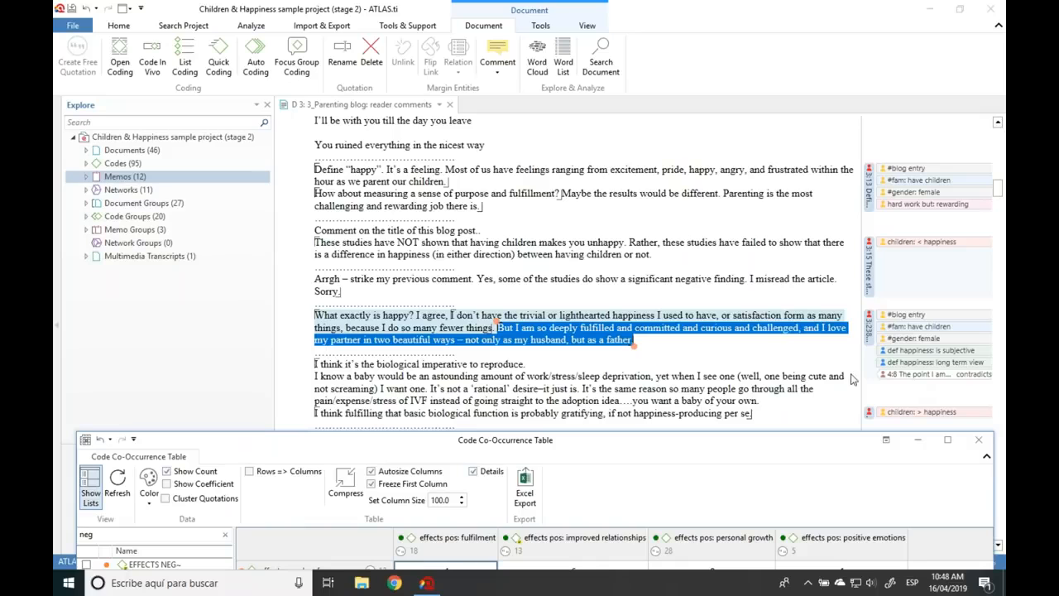
{"action": "left_click_drag", "start_coordinate": [841, 364], "coordinate": [722, 362]}
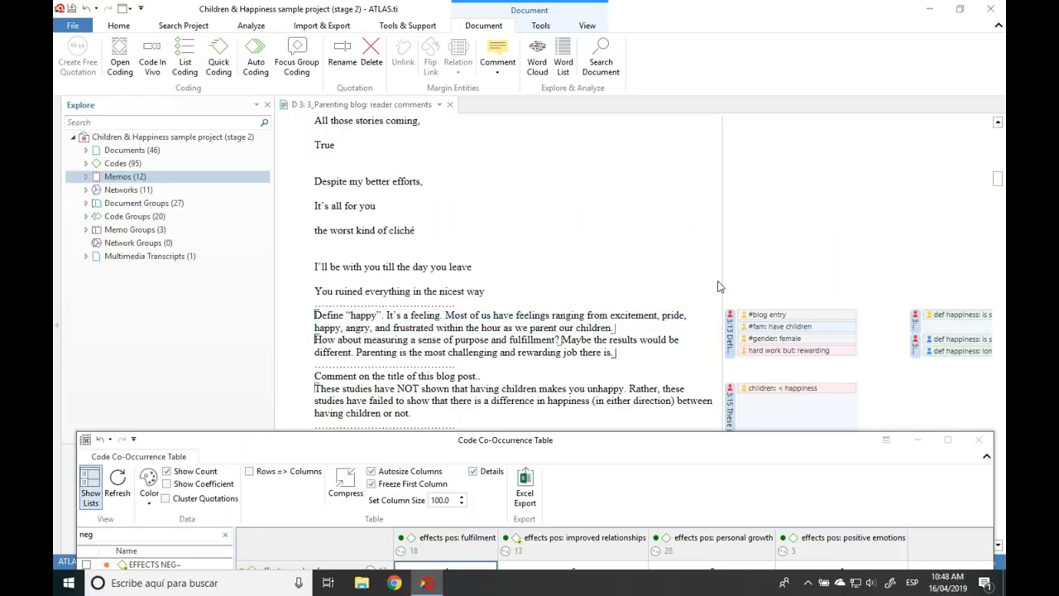
Step: Widen the document's text area by narrowing its margin, and move the co-occurrence window back up over the document
{"action": "left_click_drag", "start_coordinate": [722, 289], "coordinate": [849, 296]}
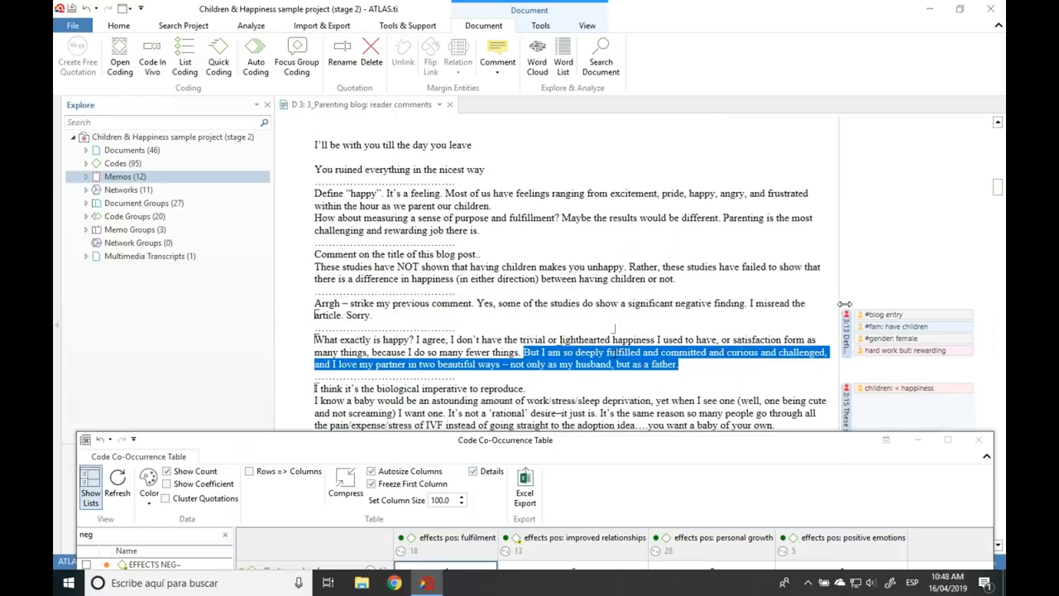
{"action": "left_click_drag", "start_coordinate": [587, 446], "coordinate": [587, 41]}
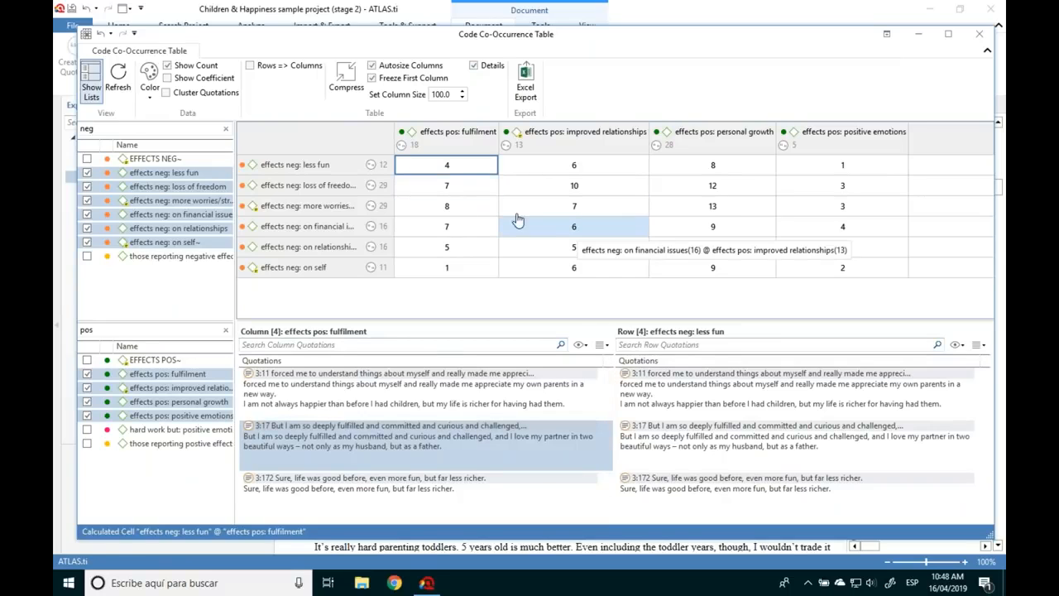
Step: Examine the quotations where "effects neg: loss of freedom" meets "effects pos: fulfilment" and "effects neg: more worries/stress/responsibilities" meets "effects pos: personal growth"
{"action": "left_click", "coordinate": [448, 192]}
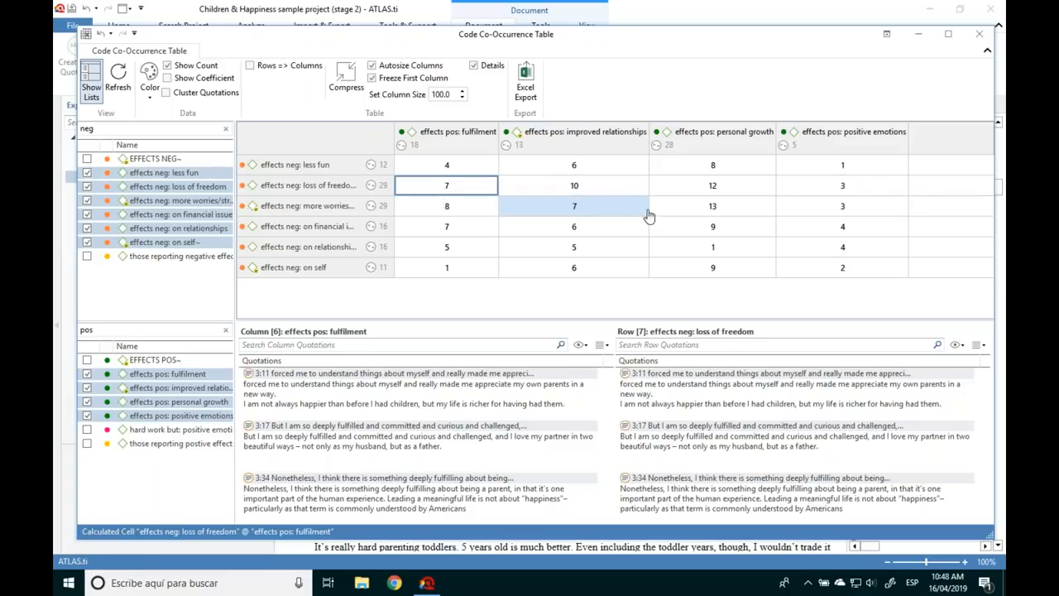
{"action": "left_click", "coordinate": [710, 209]}
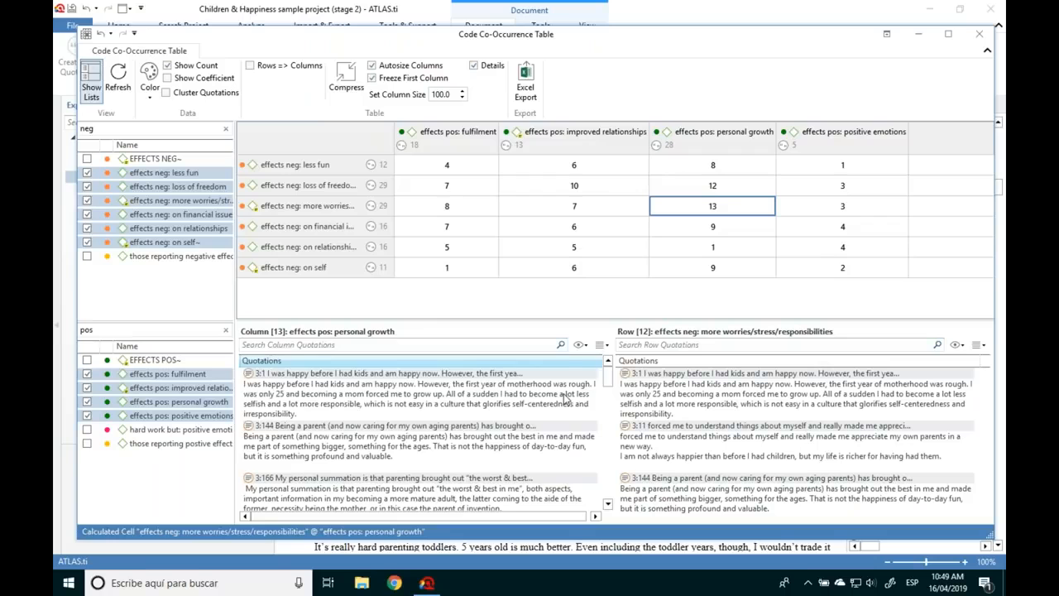
{"action": "scroll", "coordinate": [564, 395], "scroll_direction": "down", "scroll_amount": 5}
{"action": "scroll", "coordinate": [565, 395], "scroll_direction": "up", "scroll_amount": 5}
{"action": "left_click_drag", "start_coordinate": [612, 382], "coordinate": [612, 443]}
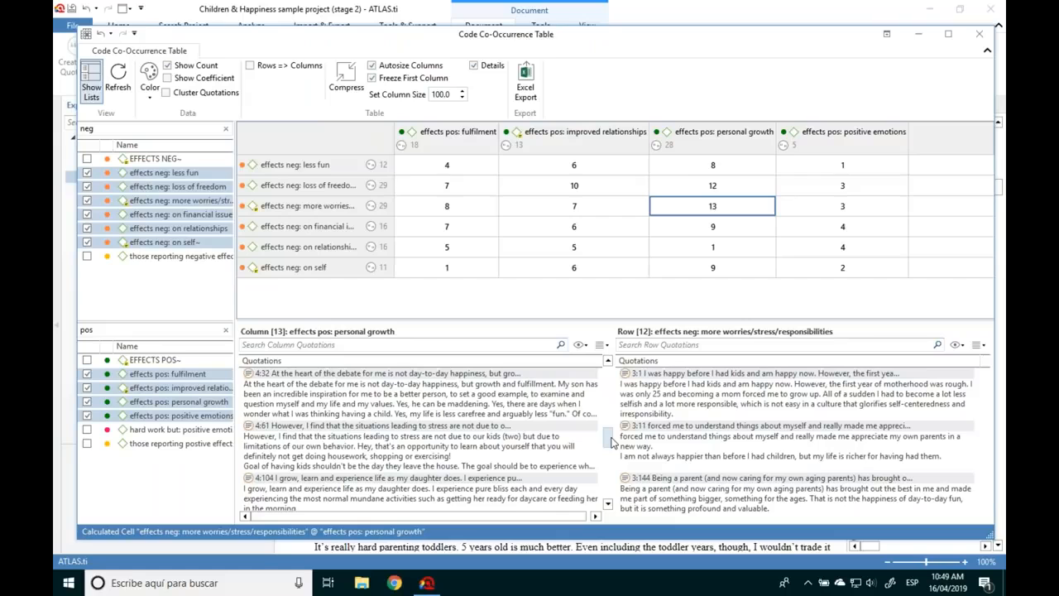
{"action": "left_click_drag", "start_coordinate": [611, 443], "coordinate": [615, 382]}
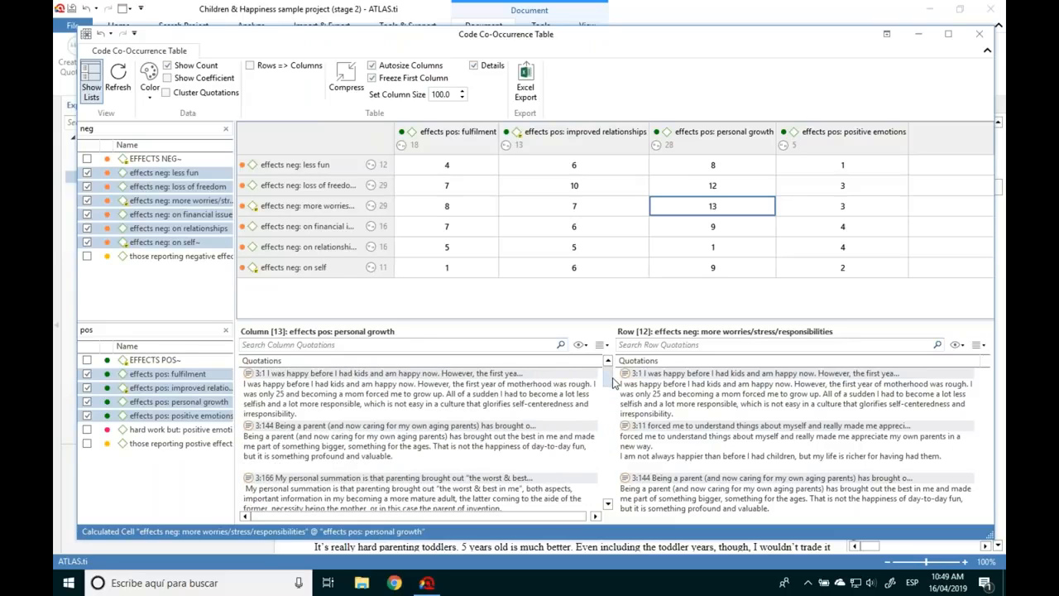
{"action": "left_click", "coordinate": [602, 344]}
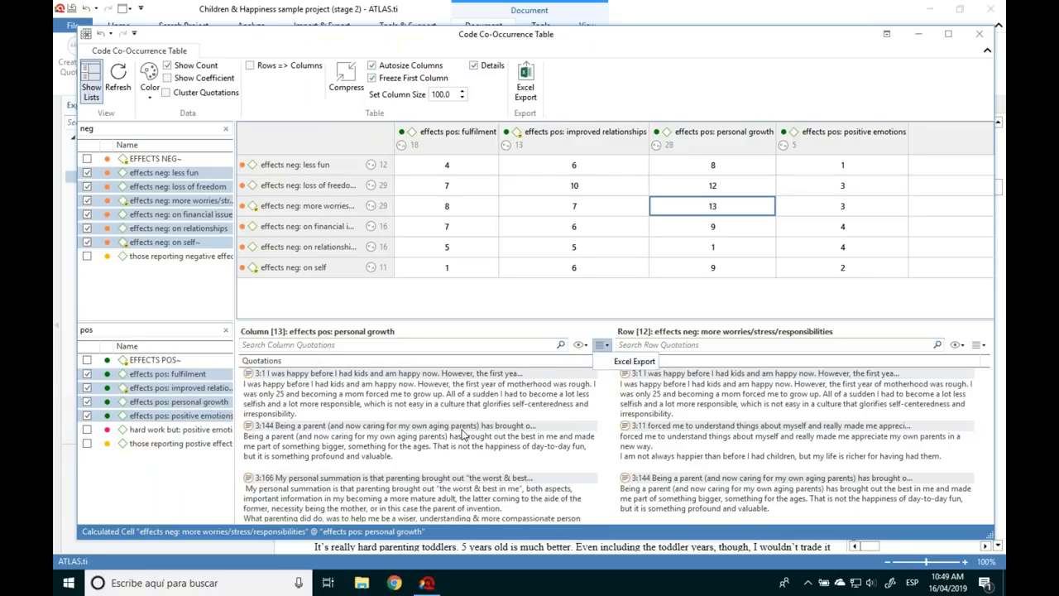
{"action": "left_click", "coordinate": [594, 404]}
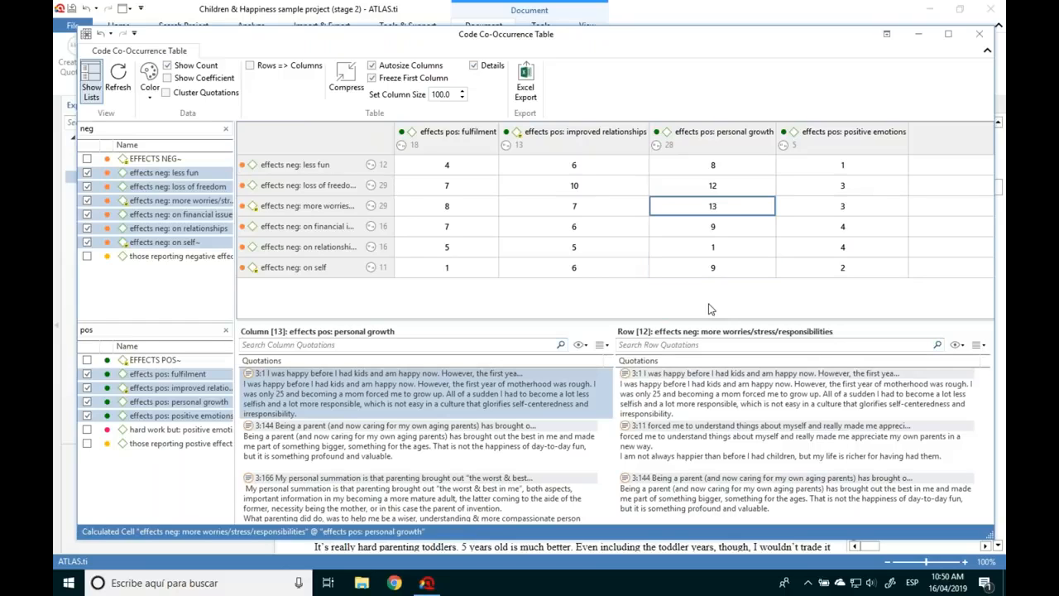
Step: Close the co-occurrence table and the parenting blog document, and open the Code-Document Table
{"action": "left_click", "coordinate": [985, 34]}
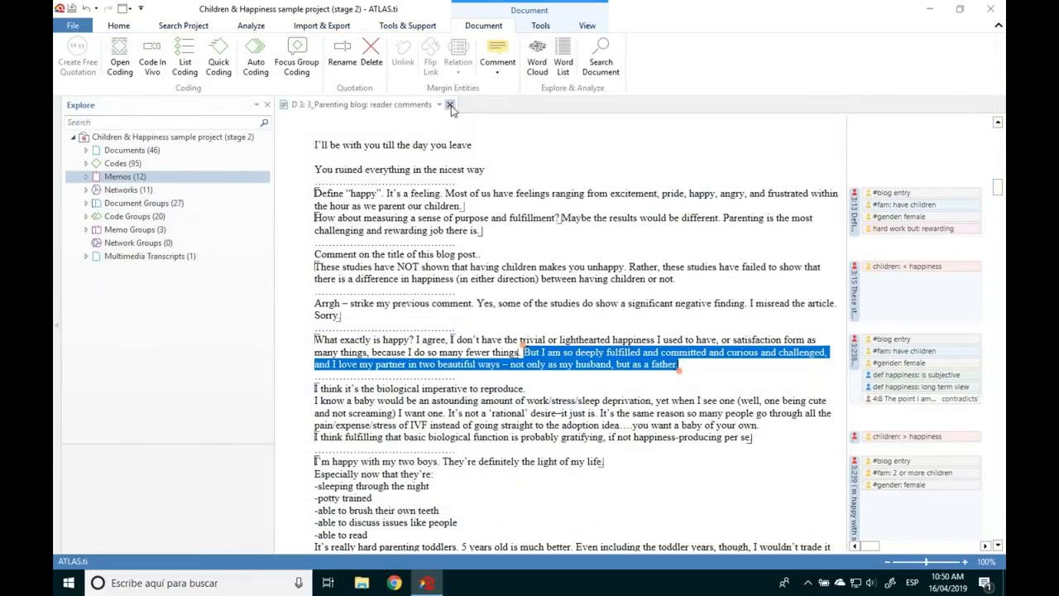
{"action": "left_click", "coordinate": [450, 105]}
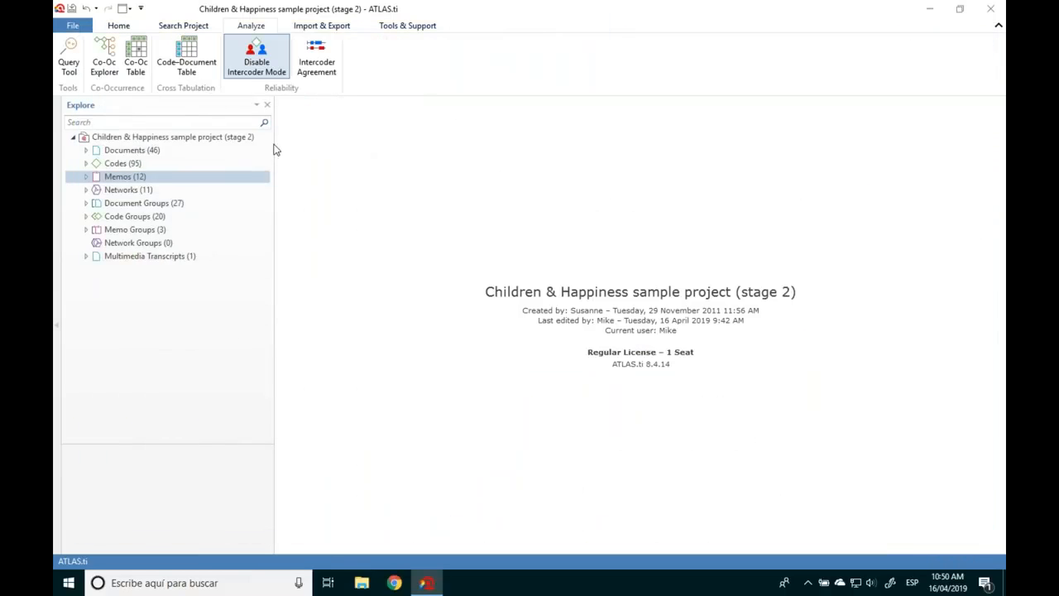
{"action": "left_click", "coordinate": [183, 58]}
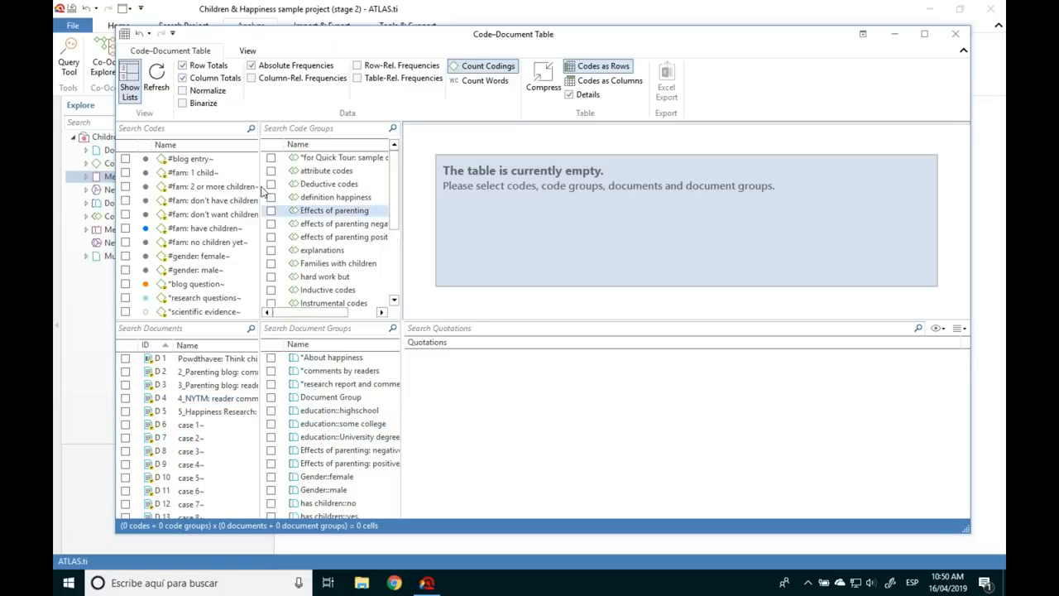
Step: Check the ten "reasons for hc" codes from "altruism" through "unconditional love" as table rows, and widen the row-code column
{"action": "scroll", "coordinate": [252, 189], "scroll_direction": "down", "scroll_amount": 5}
{"action": "left_click_drag", "start_coordinate": [253, 189], "coordinate": [253, 254]}
{"action": "left_click", "coordinate": [213, 217]}
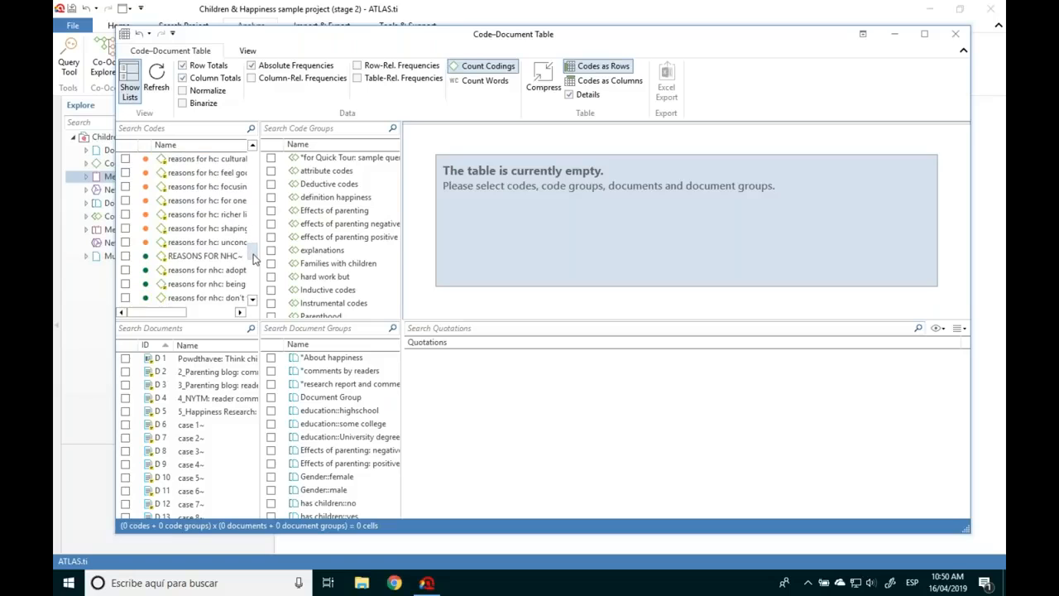
{"action": "left_click", "coordinate": [198, 242], "text": "shift"}
{"action": "key", "text": "space"}
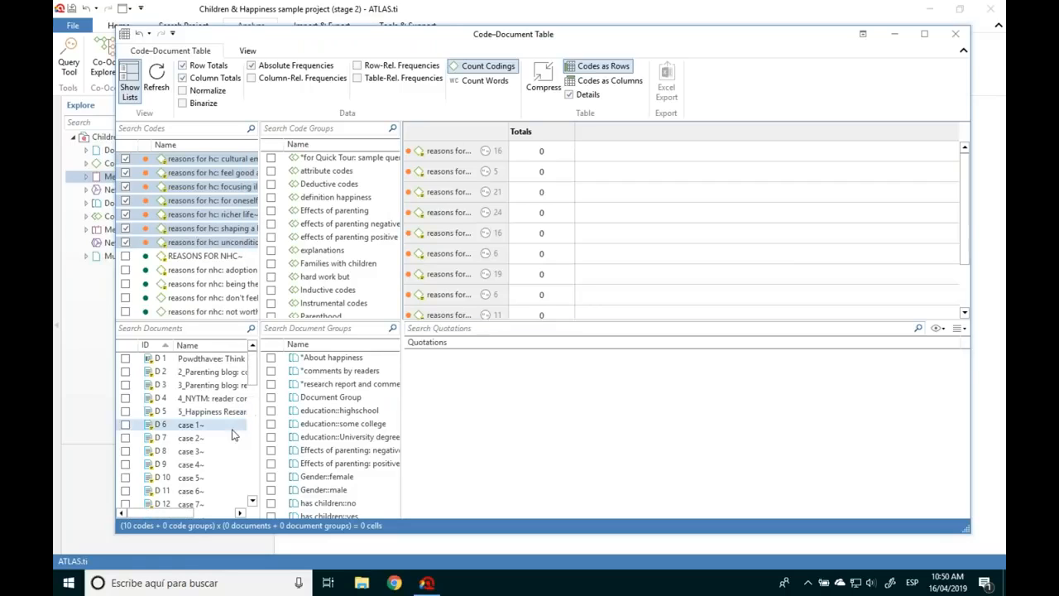
{"action": "left_click_drag", "start_coordinate": [506, 130], "coordinate": [604, 130]}
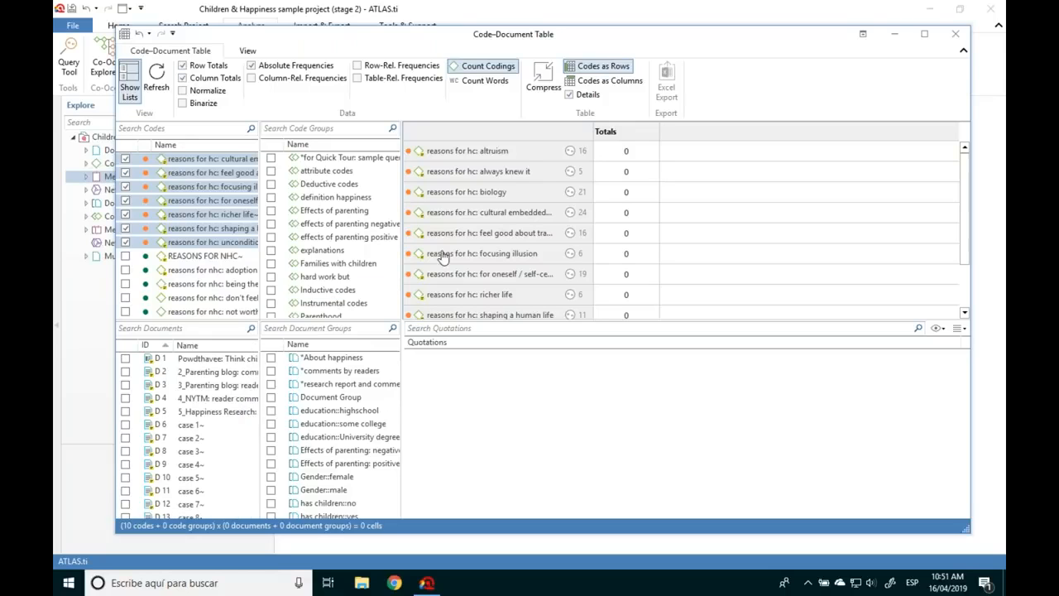
Step: Try the documents case 1, case 2 and case 3 as table columns, and clear their selection again
{"action": "left_click_drag", "start_coordinate": [254, 371], "coordinate": [253, 381]}
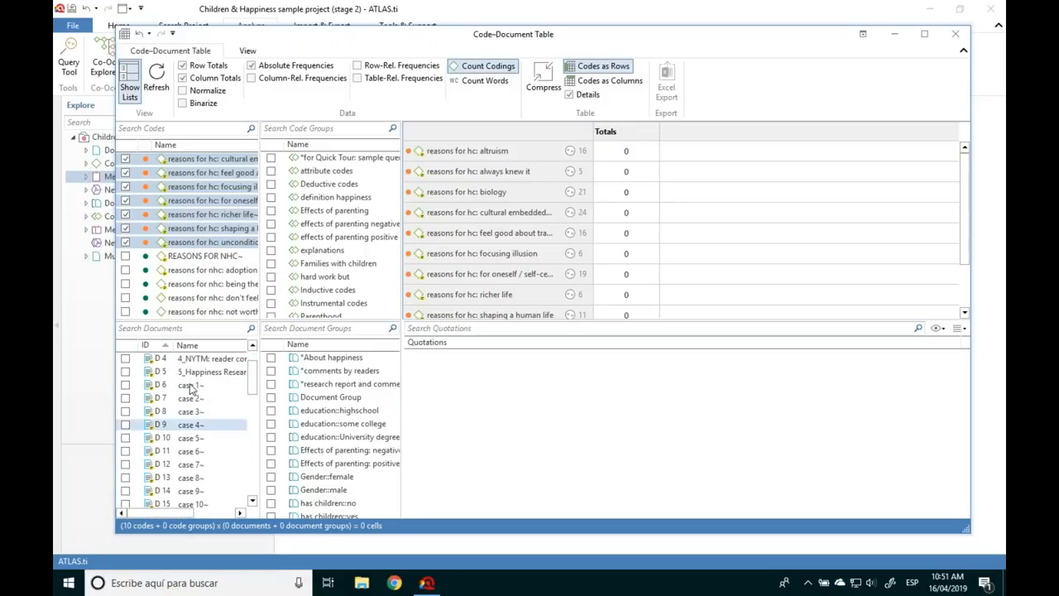
{"action": "left_click", "coordinate": [125, 385]}
{"action": "left_click", "coordinate": [127, 413]}
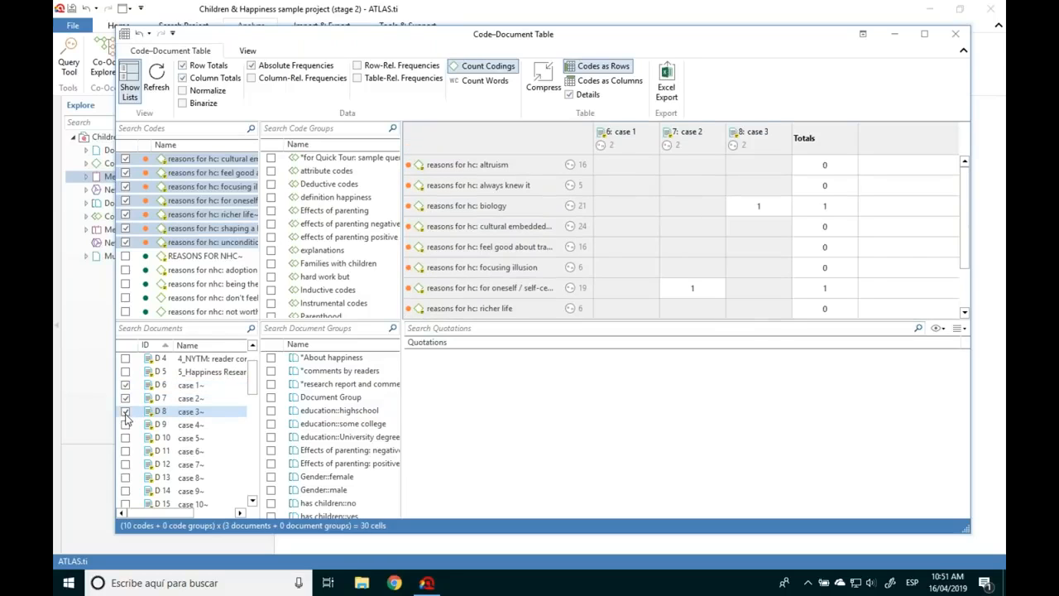
{"action": "left_click", "coordinate": [127, 413]}
{"action": "left_click", "coordinate": [125, 398]}
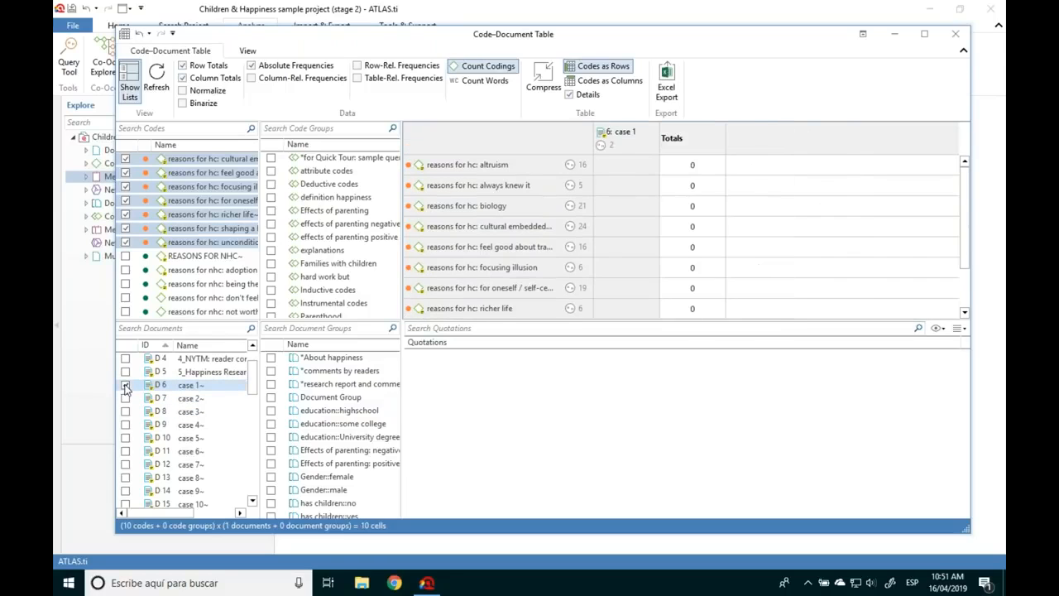
{"action": "left_click", "coordinate": [125, 384]}
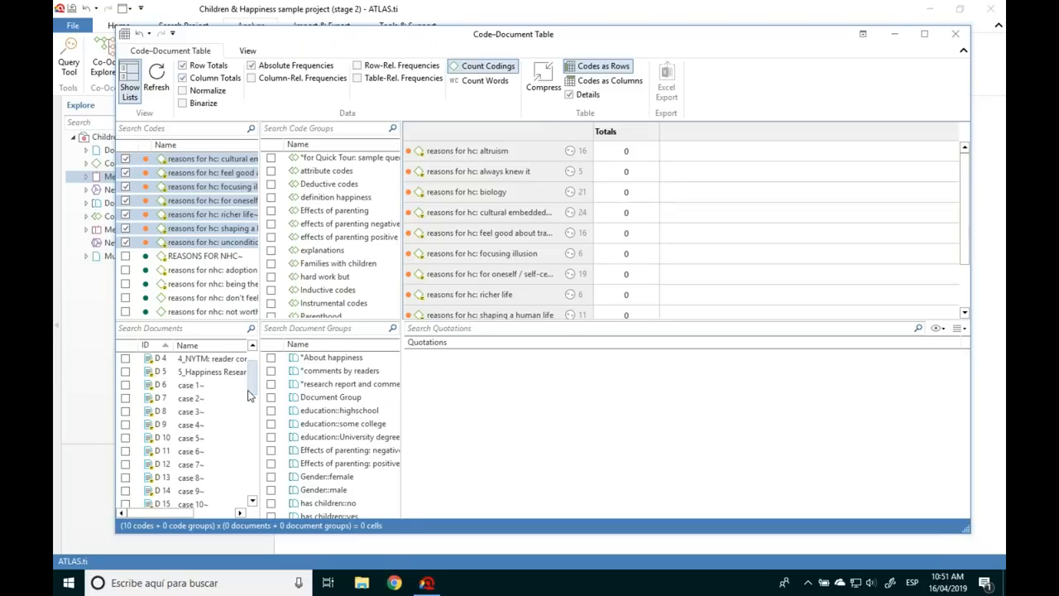
Step: Add the document groups Gender::female and Gender::male as columns, and enlarge the first column and the table area to show all rows
{"action": "left_click", "coordinate": [271, 478]}
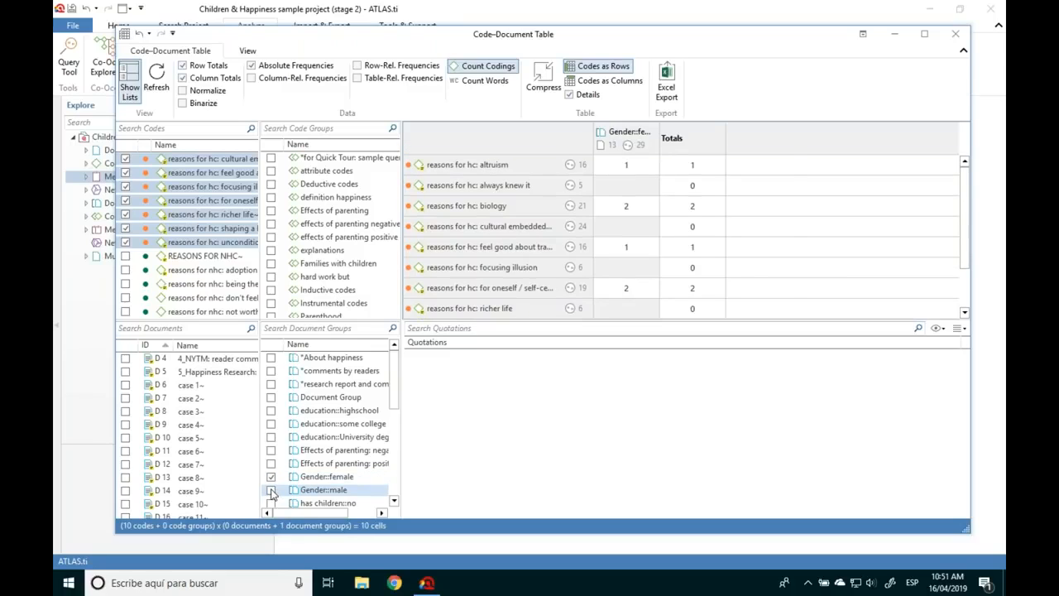
{"action": "left_click", "coordinate": [272, 490]}
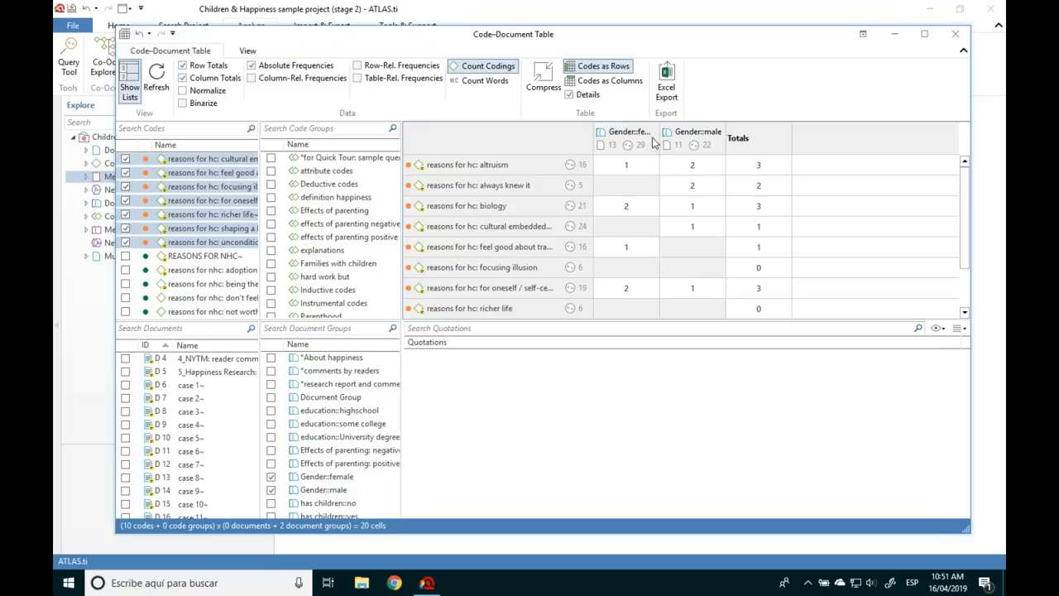
{"action": "left_click_drag", "start_coordinate": [660, 138], "coordinate": [677, 138]}
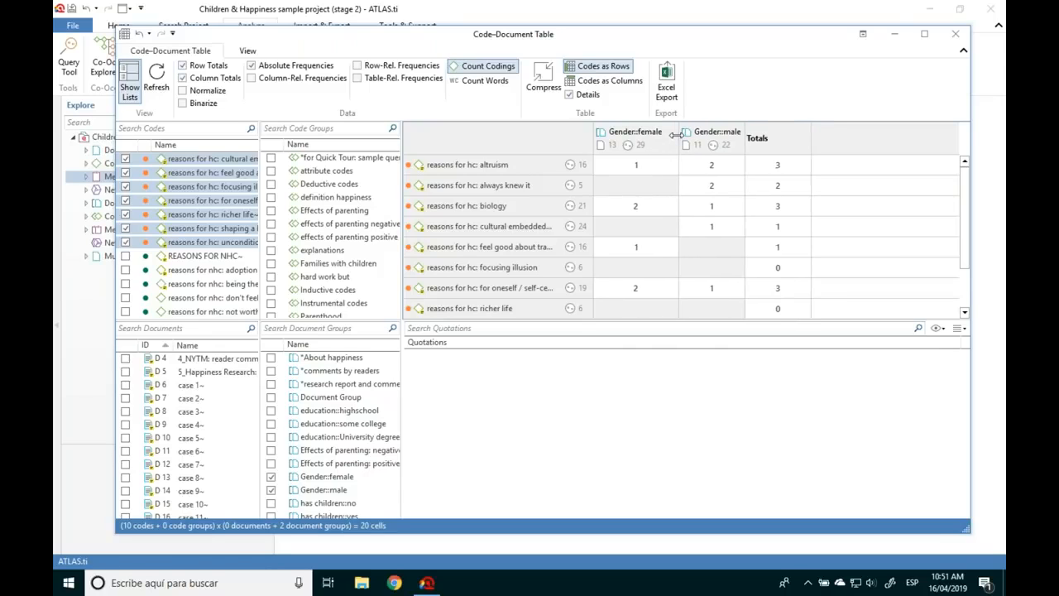
{"action": "left_click", "coordinate": [603, 328]}
{"action": "left_click_drag", "start_coordinate": [601, 316], "coordinate": [593, 400]}
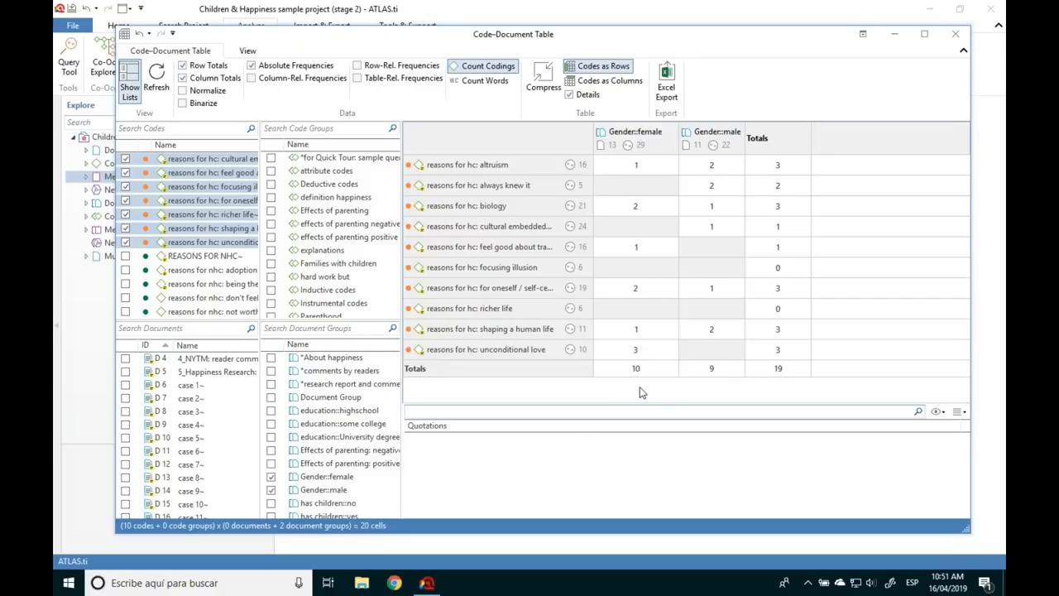
Step: Examine the "reasons for hc: altruism" quotations for Gender::male and compare the code frequencies and totals of both gender groups
{"action": "mouse_move", "coordinate": [654, 212]}
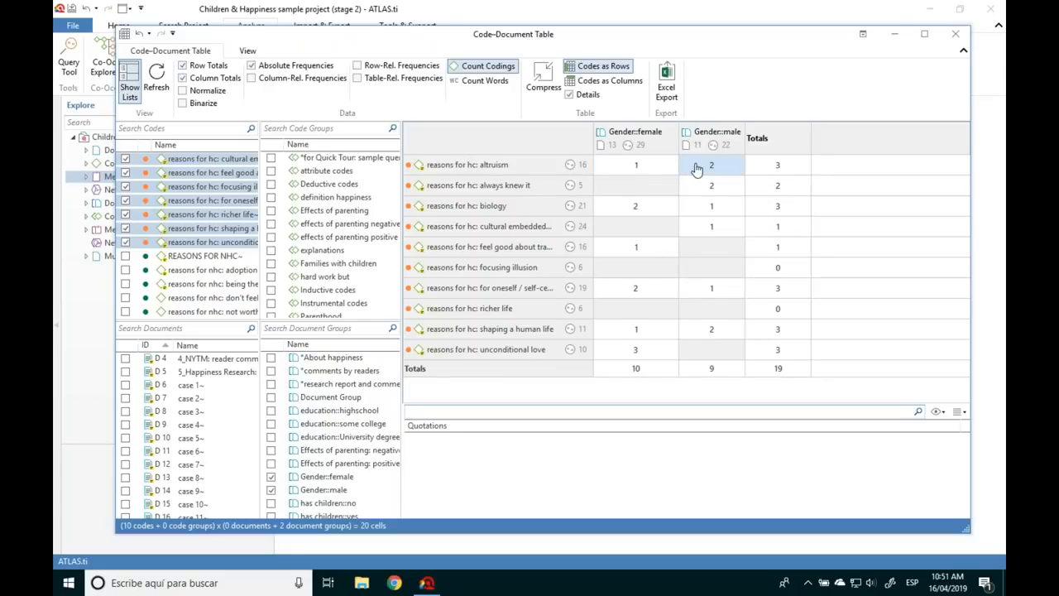
{"action": "mouse_move", "coordinate": [701, 142]}
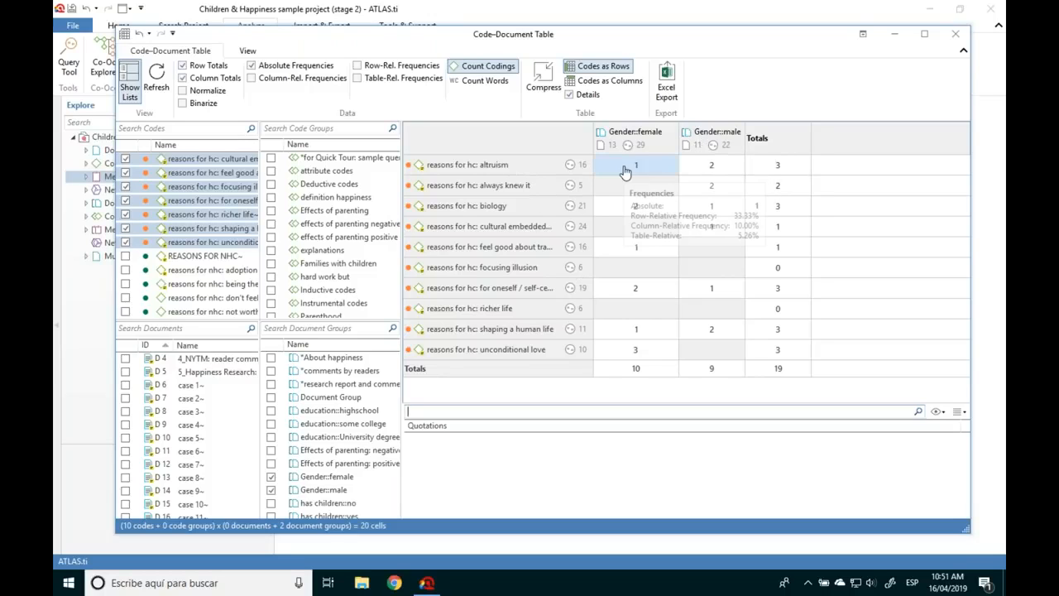
{"action": "left_click", "coordinate": [728, 167]}
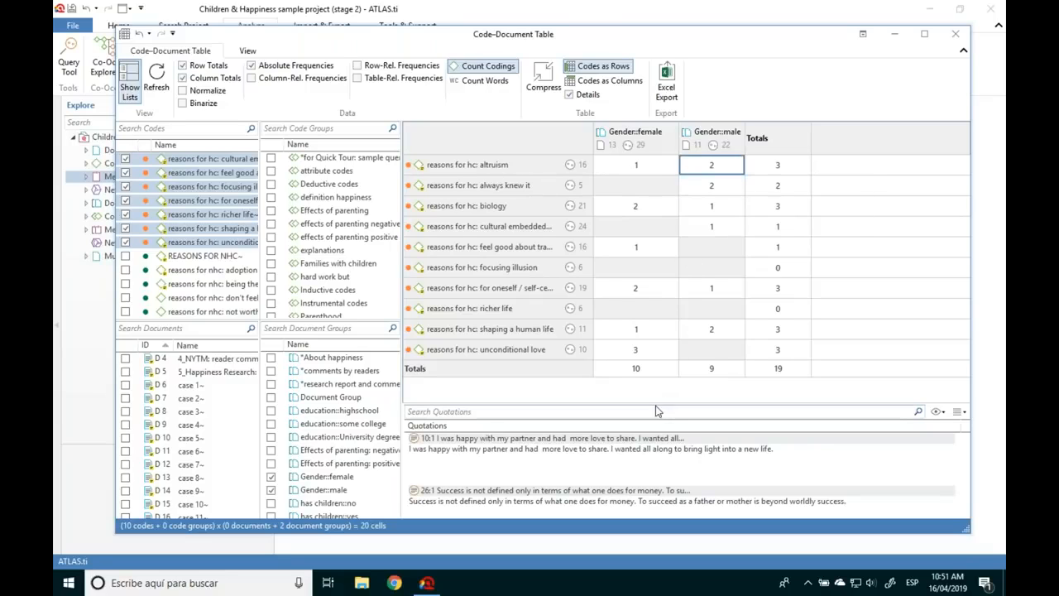
{"action": "left_click_drag", "start_coordinate": [653, 402], "coordinate": [652, 381]}
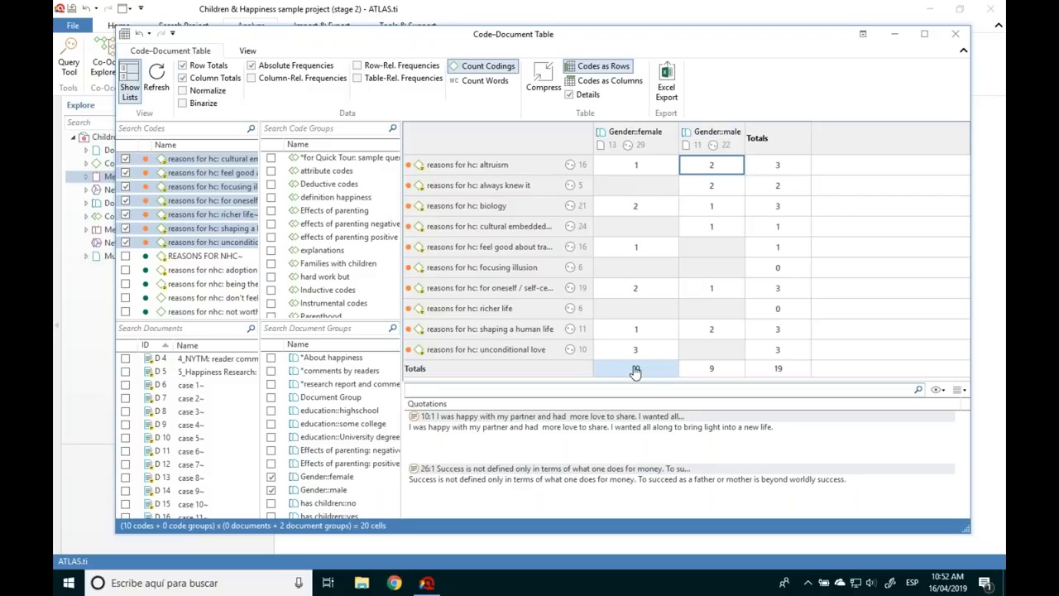
{"action": "mouse_move", "coordinate": [636, 370]}
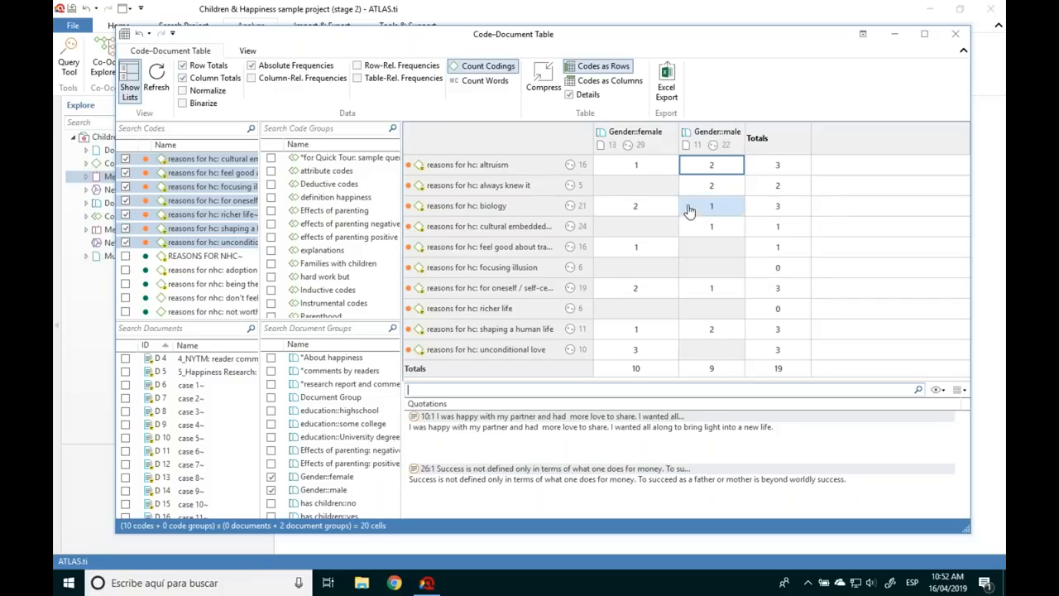
{"action": "mouse_move", "coordinate": [656, 213]}
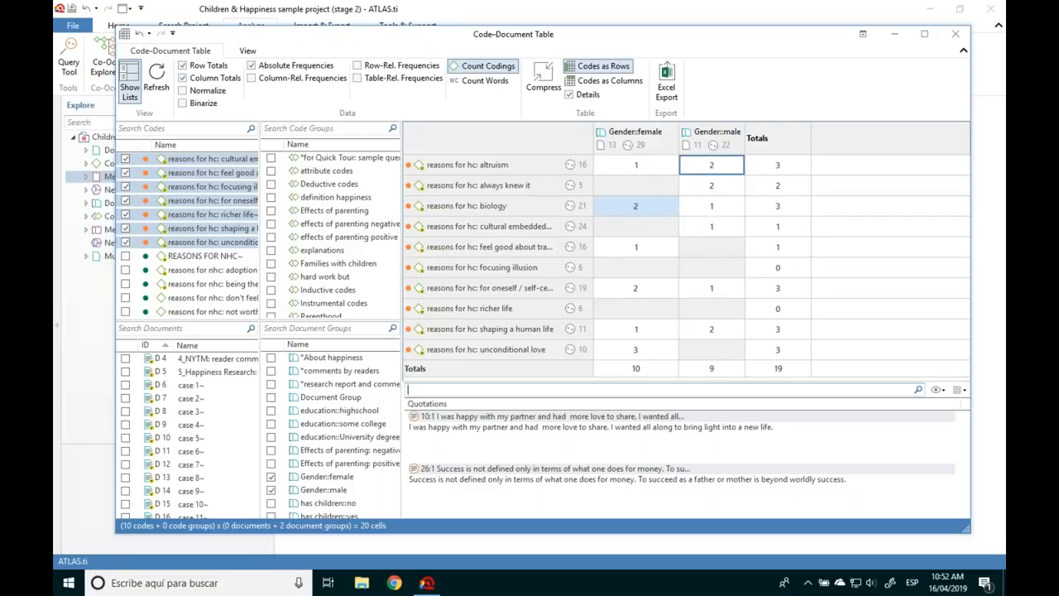
Step: Normalize the table's frequencies, and display the row-relative frequencies briefly before hiding them
{"action": "left_click", "coordinate": [183, 91]}
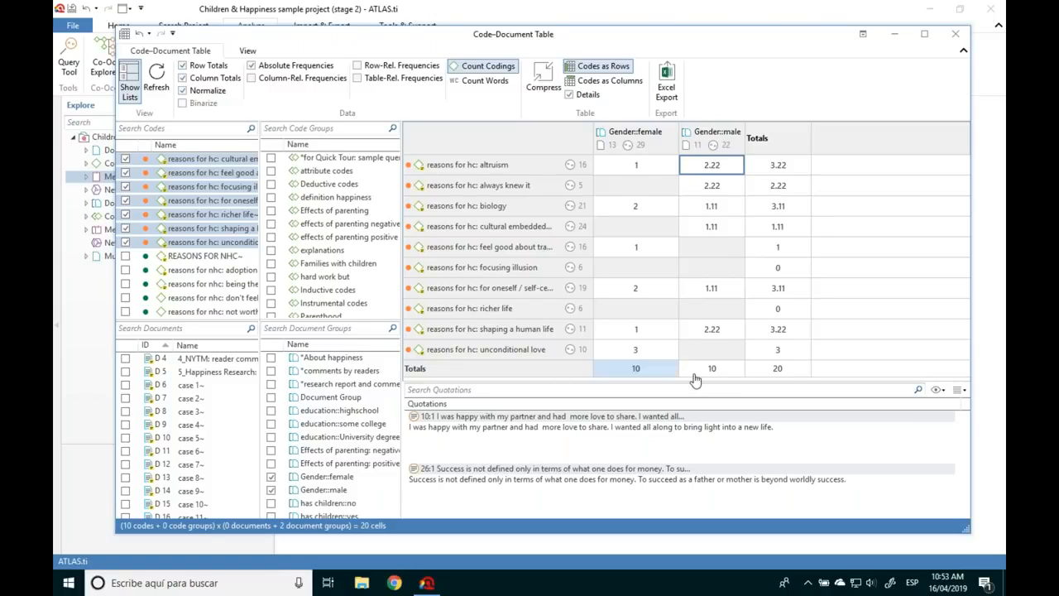
{"action": "mouse_move", "coordinate": [675, 372]}
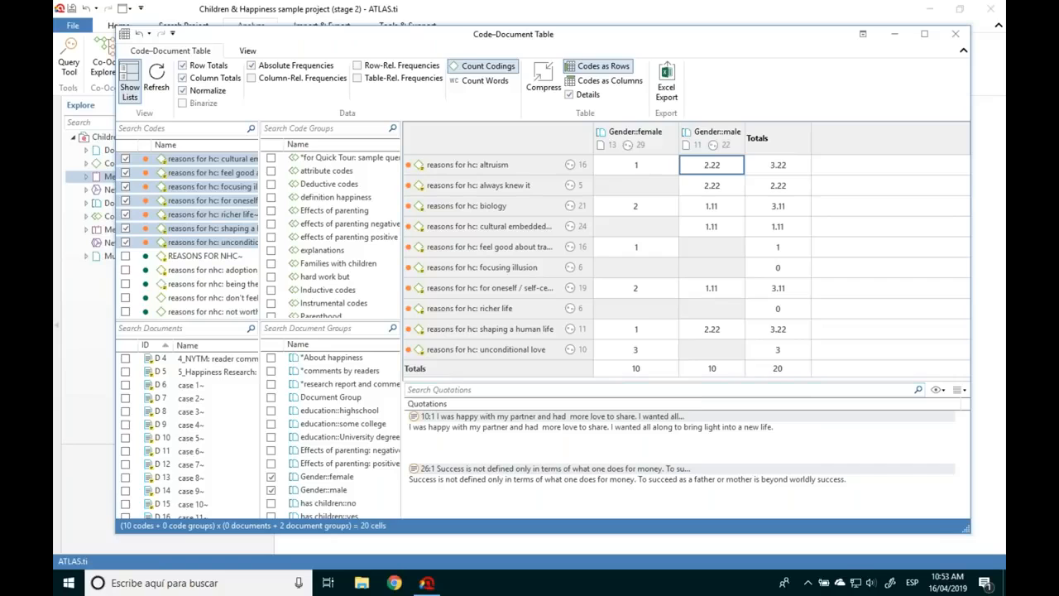
{"action": "left_click", "coordinate": [358, 66]}
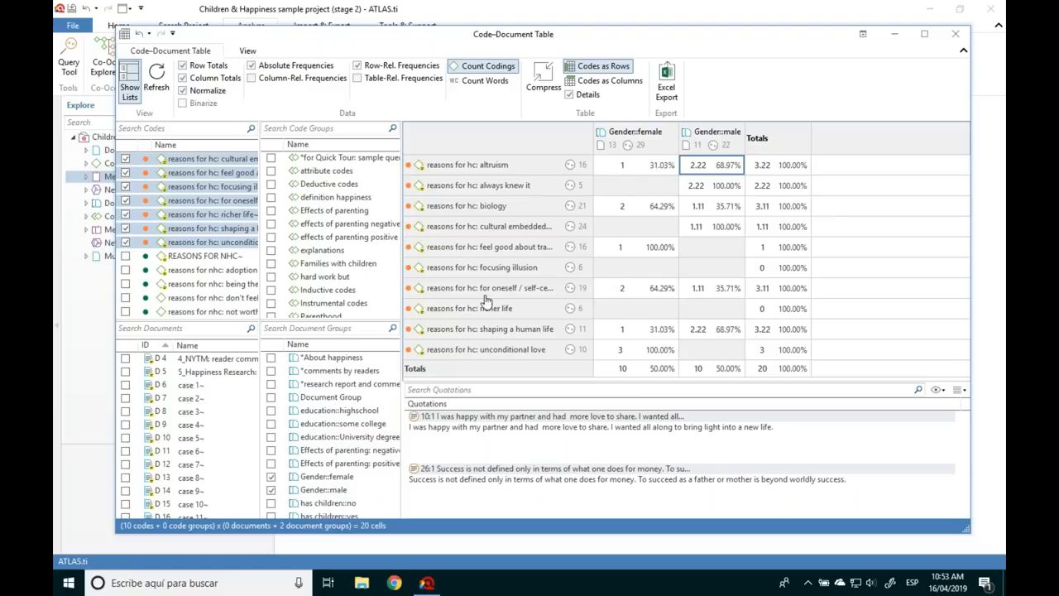
{"action": "left_click", "coordinate": [356, 66]}
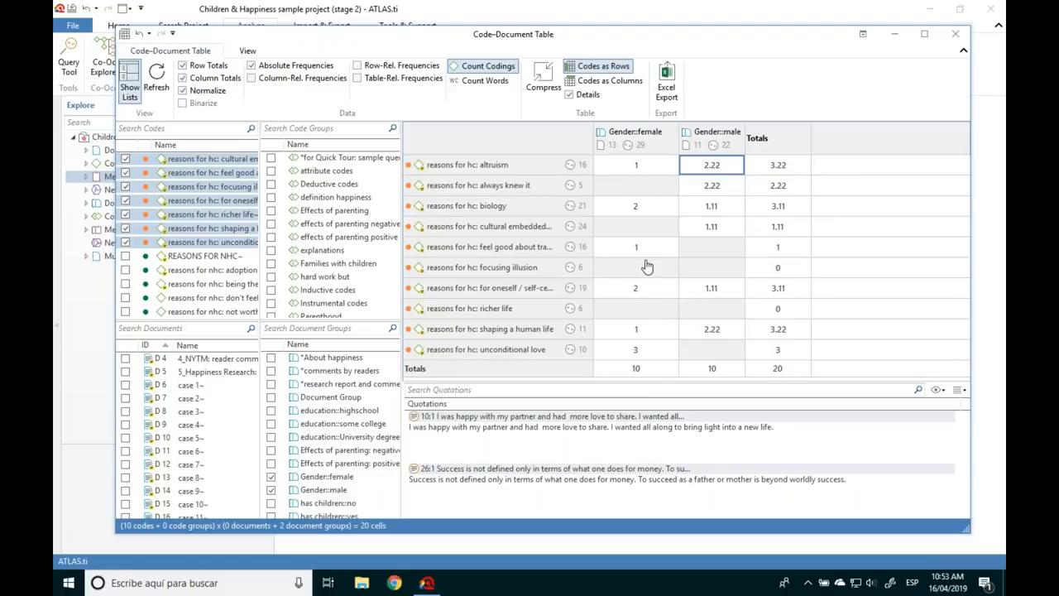
Step: Binarize the table to view the "reasons for hc: altruism" quotation for Gender::female, and return to normalized frequencies
{"action": "left_click", "coordinate": [182, 90]}
{"action": "left_click", "coordinate": [183, 103]}
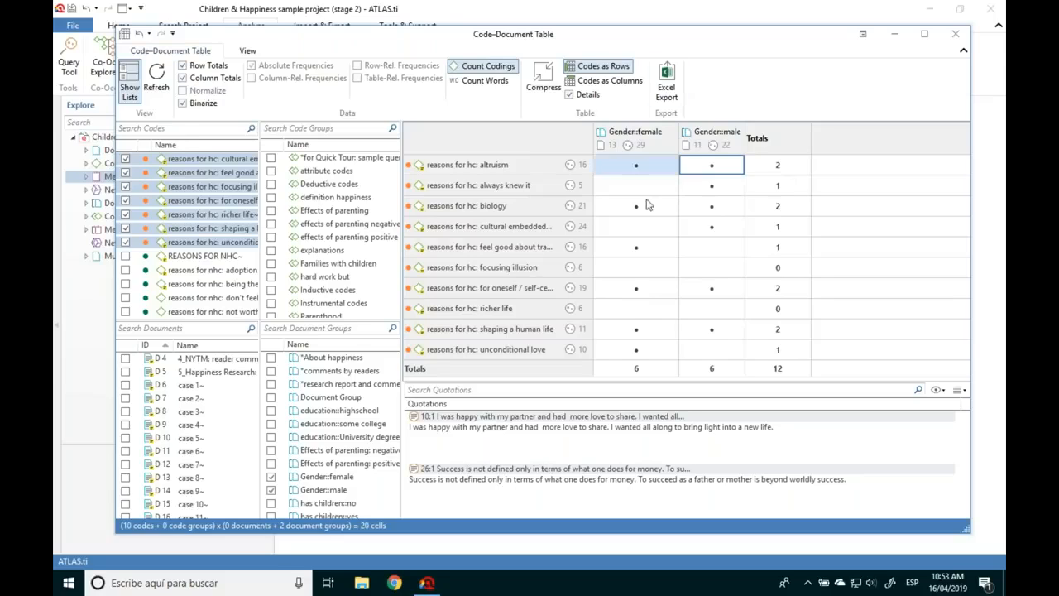
{"action": "left_click", "coordinate": [636, 167]}
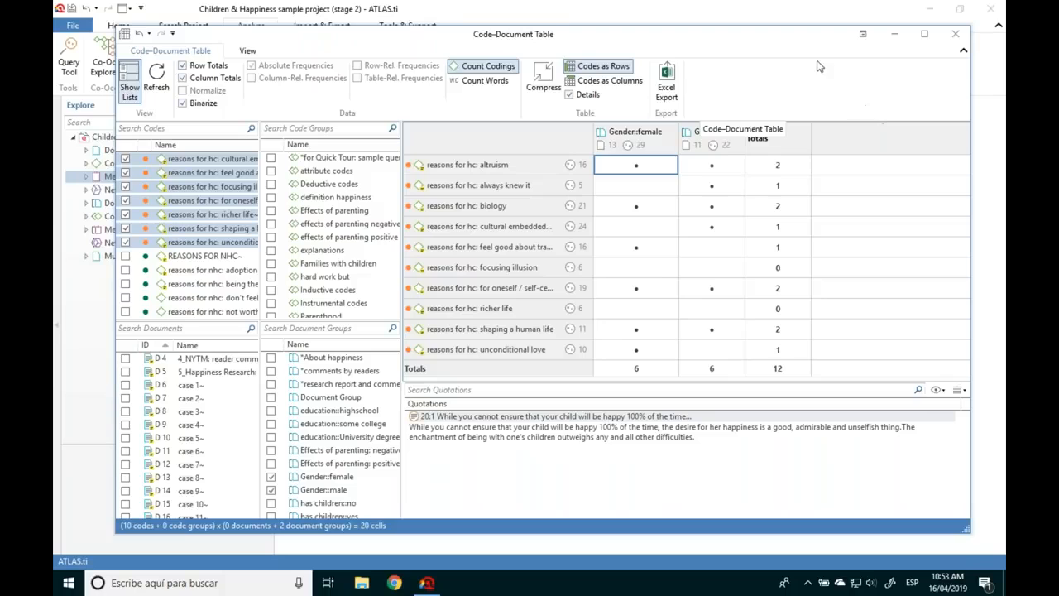
{"action": "left_click", "coordinate": [184, 103]}
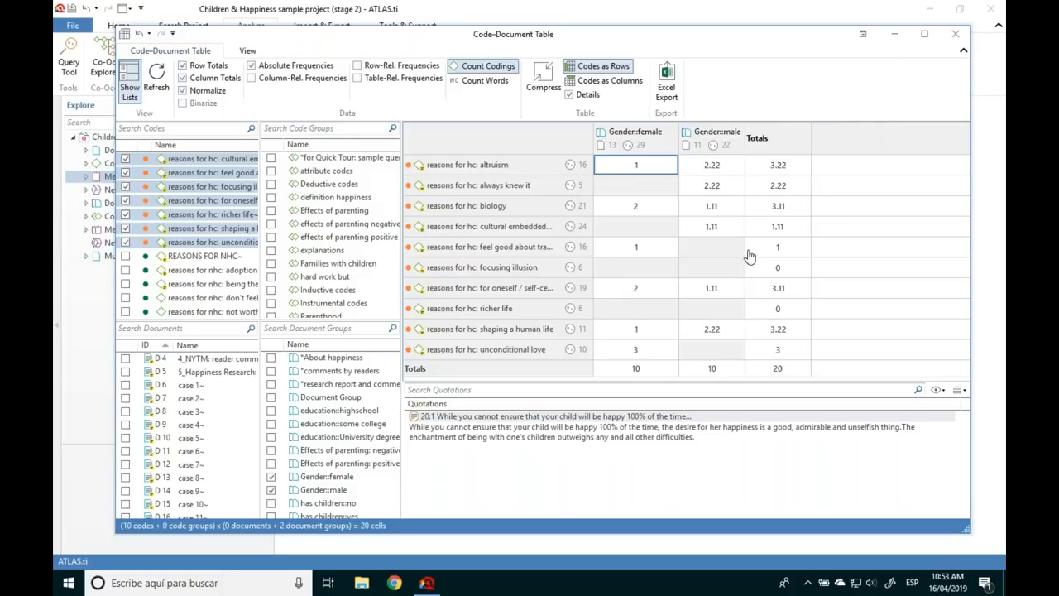
Step: Close the code-document table
{"action": "left_click", "coordinate": [956, 34]}
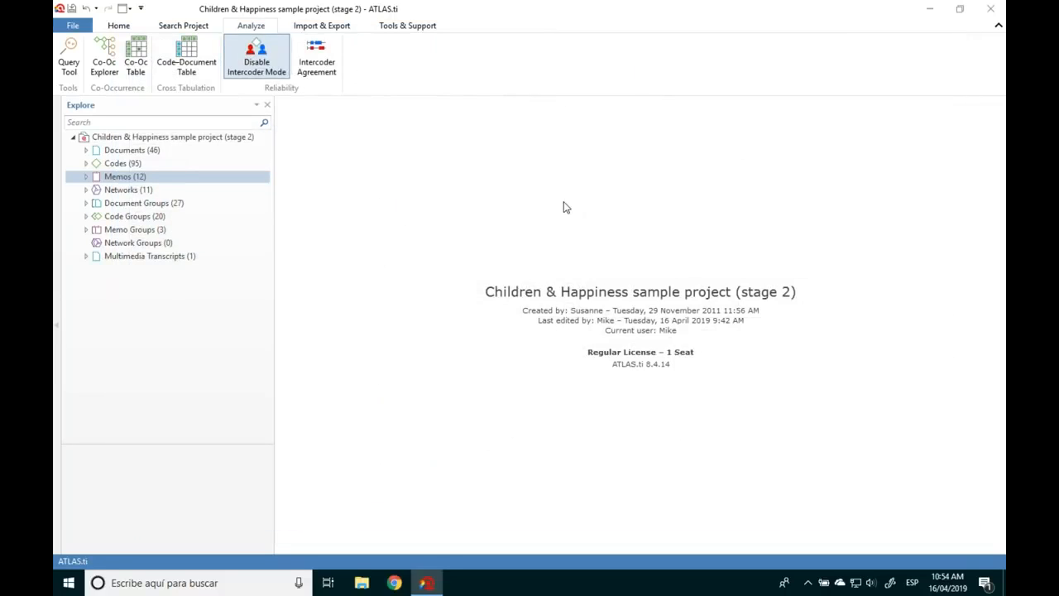
{"action": "left_click", "coordinate": [119, 24]}
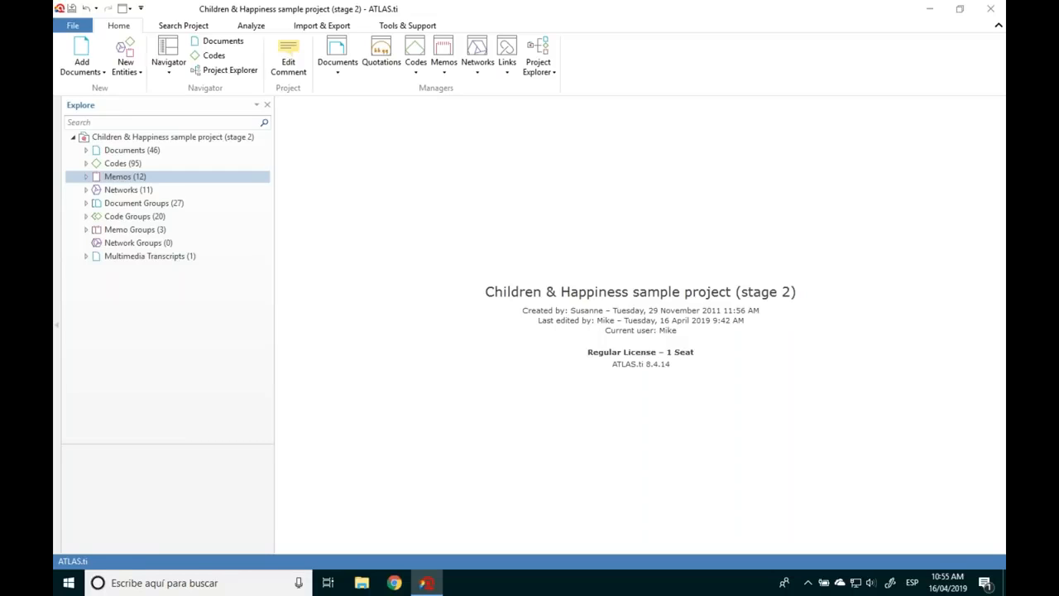
{"action": "left_click", "coordinate": [136, 71]}
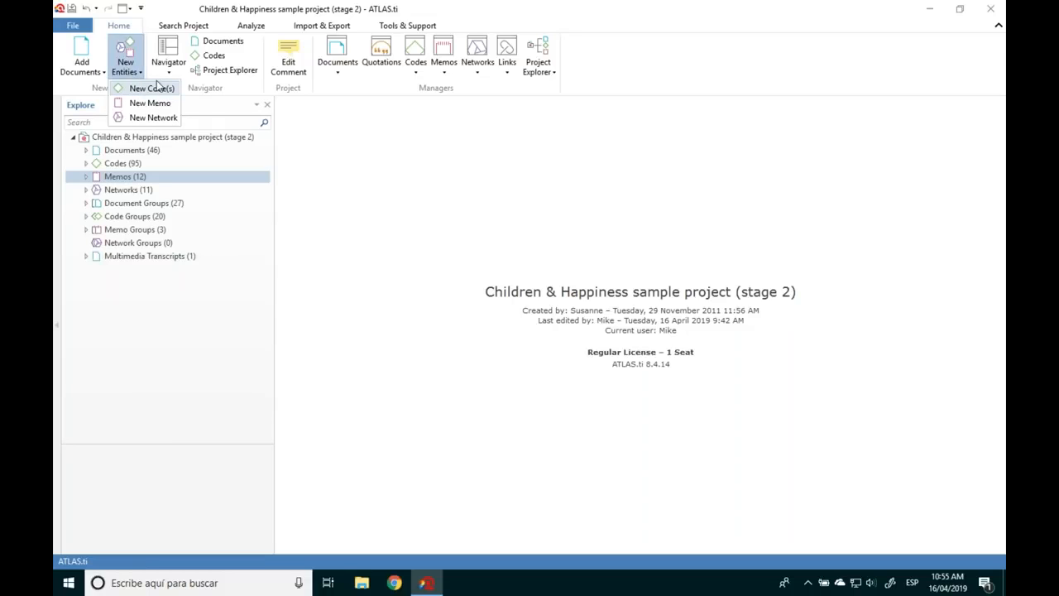
{"action": "left_click", "coordinate": [344, 180]}
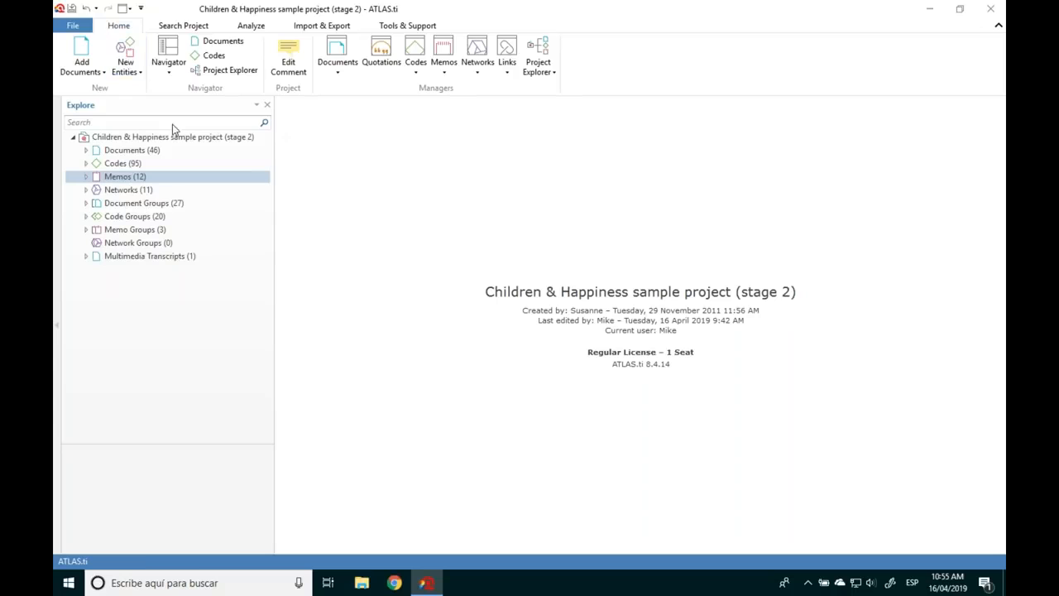
{"action": "left_click", "coordinate": [132, 70]}
{"action": "left_click", "coordinate": [520, 232]}
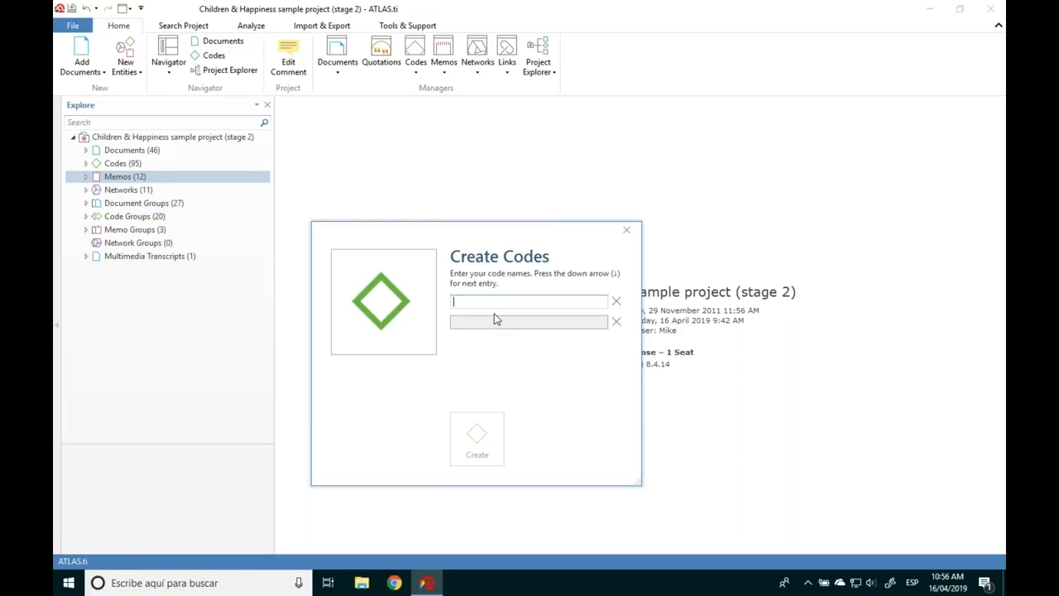
{"action": "left_click", "coordinate": [626, 229]}
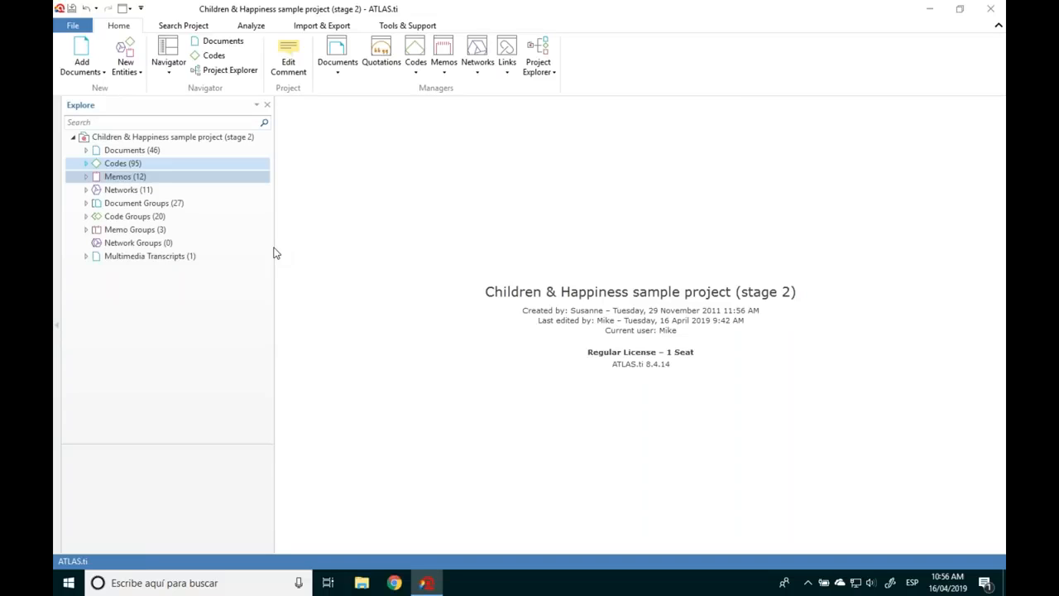
{"action": "left_click", "coordinate": [327, 28]}
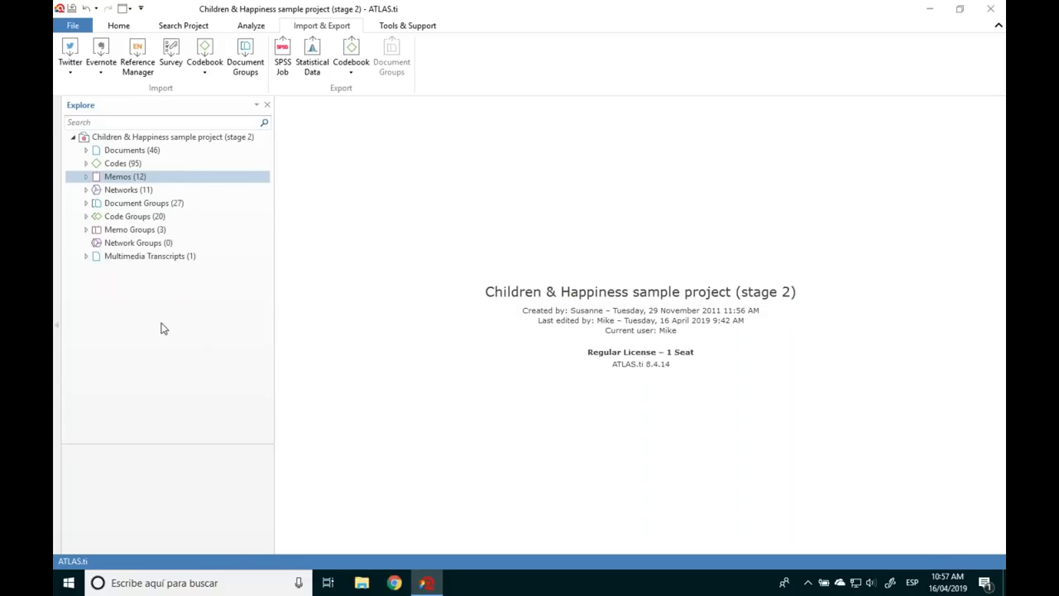
{"action": "left_click", "coordinate": [118, 27]}
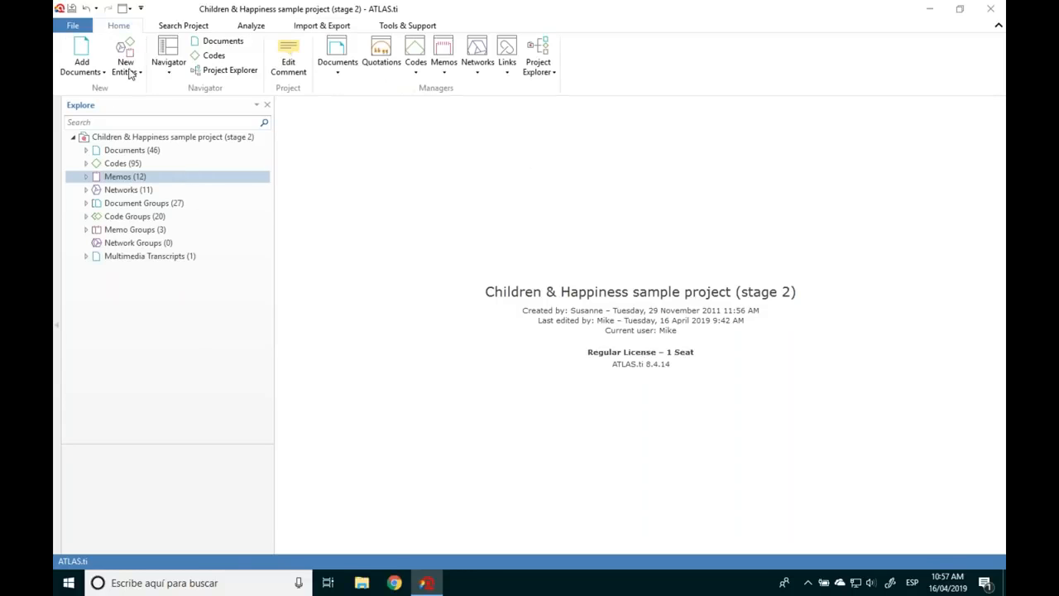
{"action": "left_click", "coordinate": [322, 26]}
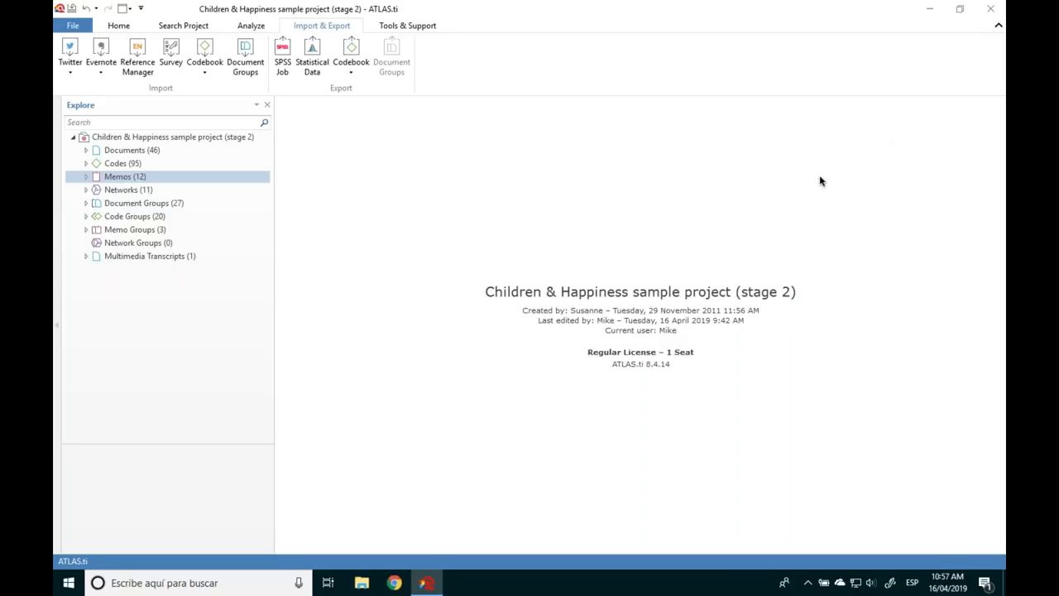
{"action": "left_click", "coordinate": [119, 26]}
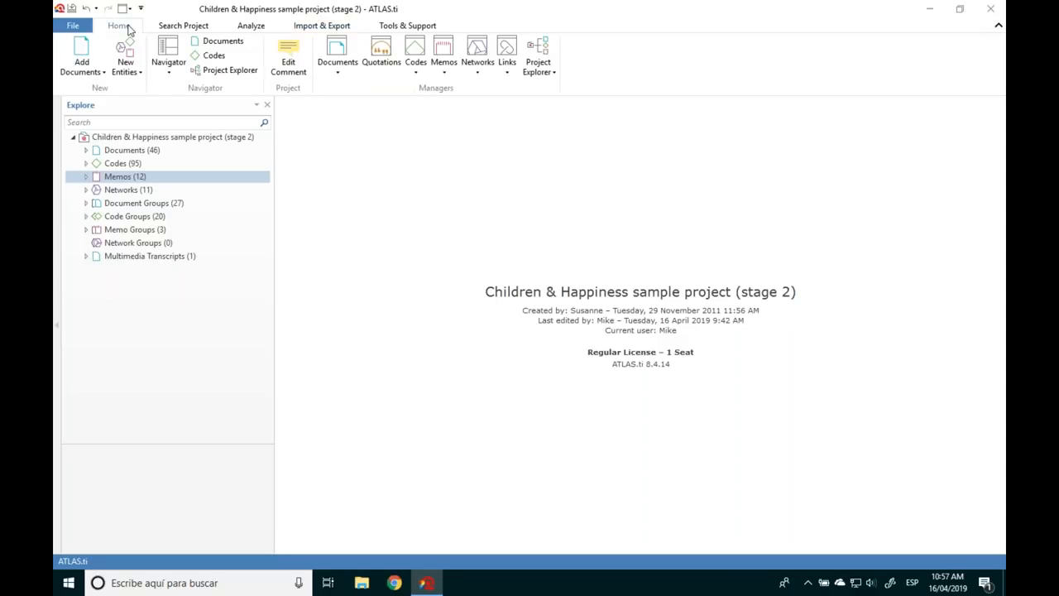
Step: Open the code manager and examine the groups and comments of the codes C_CHILDREN & HAPPINESS and EFFECTS NEG
{"action": "left_click", "coordinate": [413, 51]}
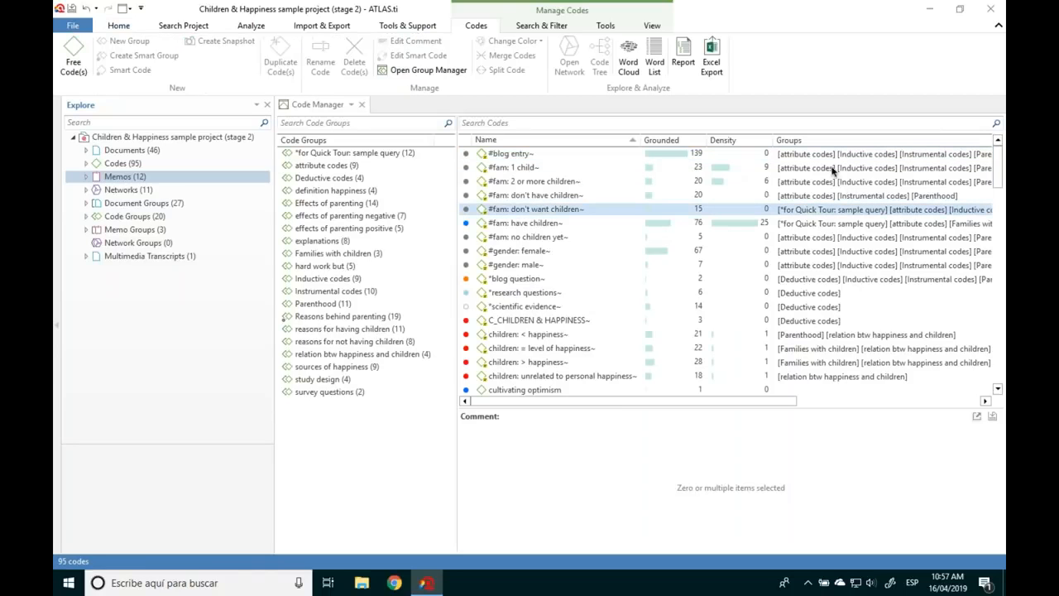
{"action": "left_click", "coordinate": [776, 181]}
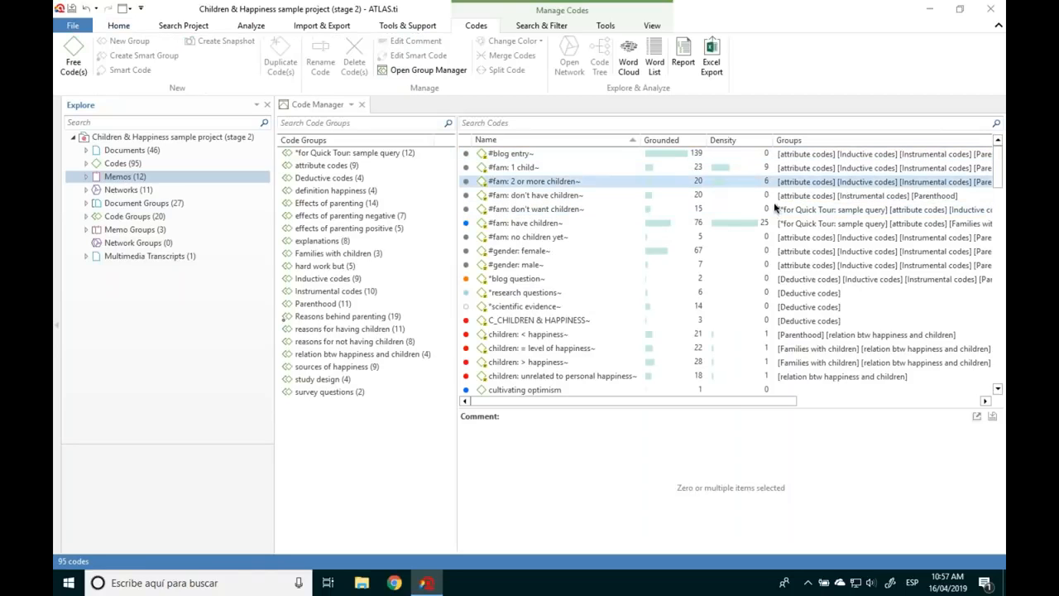
{"action": "left_click", "coordinate": [529, 154]}
{"action": "left_click", "coordinate": [534, 321]}
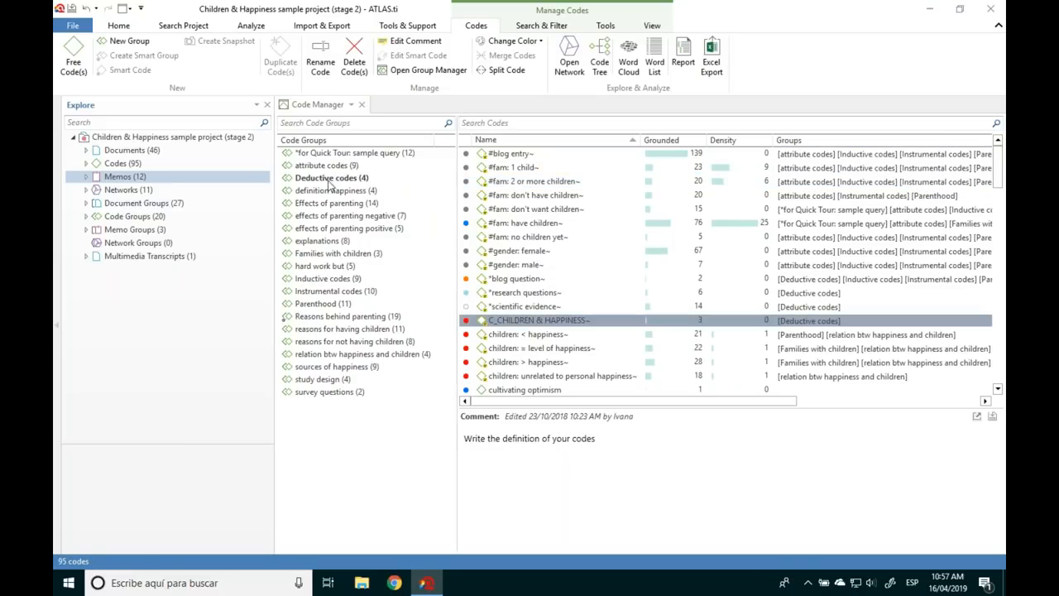
{"action": "scroll", "coordinate": [999, 189], "scroll_direction": "down", "scroll_amount": 2}
{"action": "scroll", "coordinate": [999, 187], "scroll_direction": "down", "scroll_amount": 2}
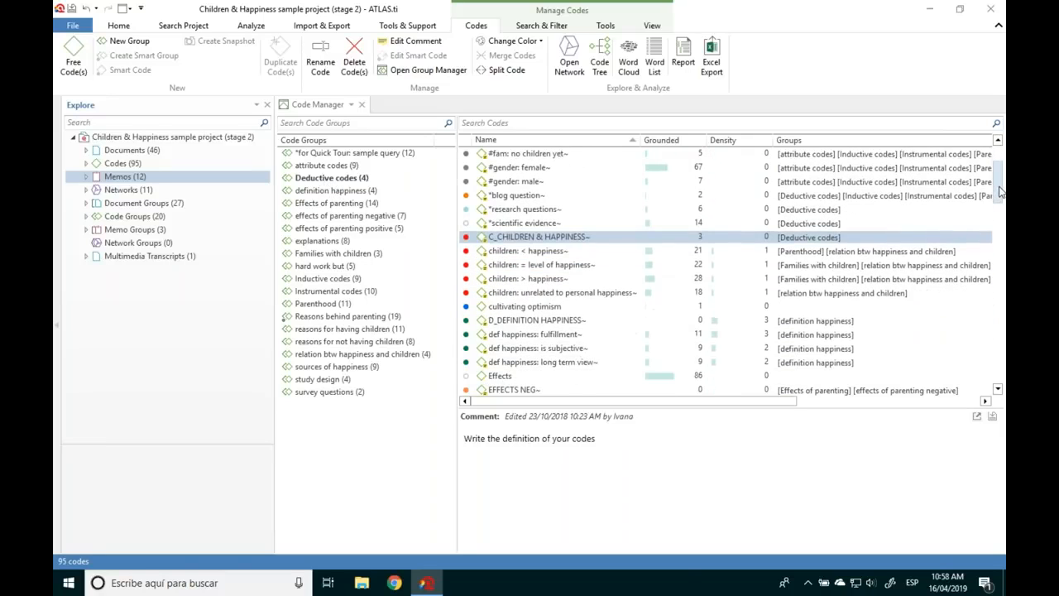
{"action": "scroll", "coordinate": [999, 190], "scroll_direction": "down", "scroll_amount": 2}
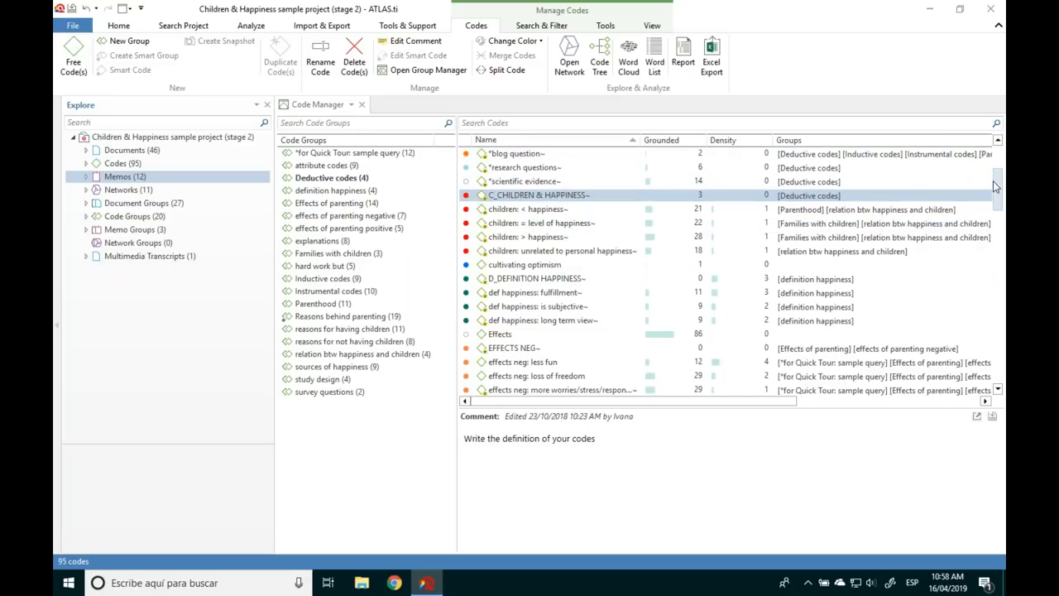
{"action": "scroll", "coordinate": [997, 204], "scroll_direction": "down", "scroll_amount": 3}
{"action": "scroll", "coordinate": [540, 224], "scroll_direction": "up", "scroll_amount": 1}
{"action": "left_click", "coordinate": [539, 223]}
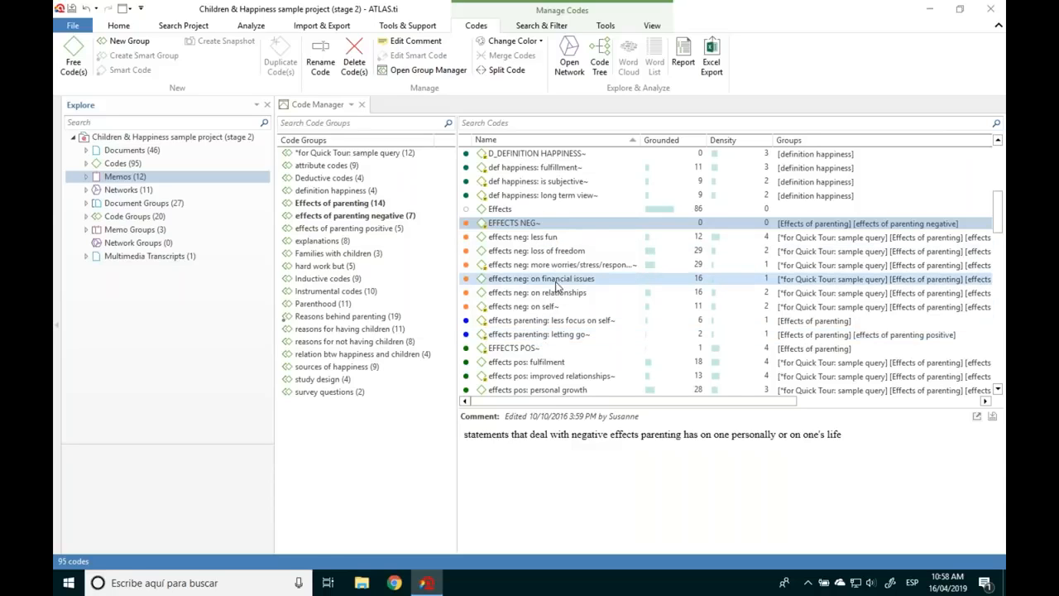
Step: Create a smart code named "Negative effects" from the "effects neg" codes, less fun through on self, in the group effects of parenting negative
{"action": "left_click", "coordinate": [379, 217]}
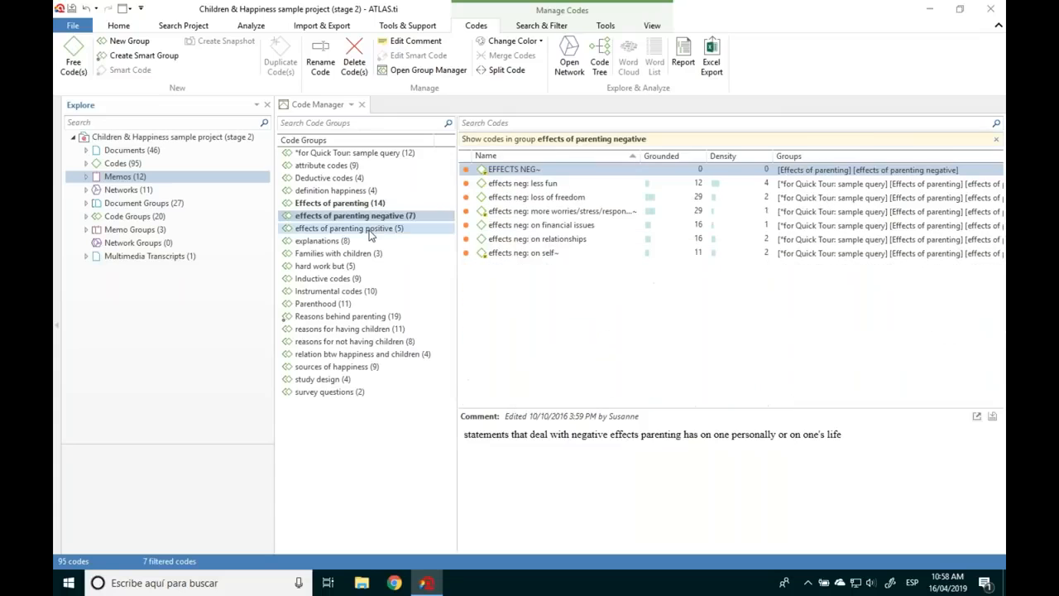
{"action": "left_click", "coordinate": [372, 230]}
{"action": "left_click", "coordinate": [387, 216]}
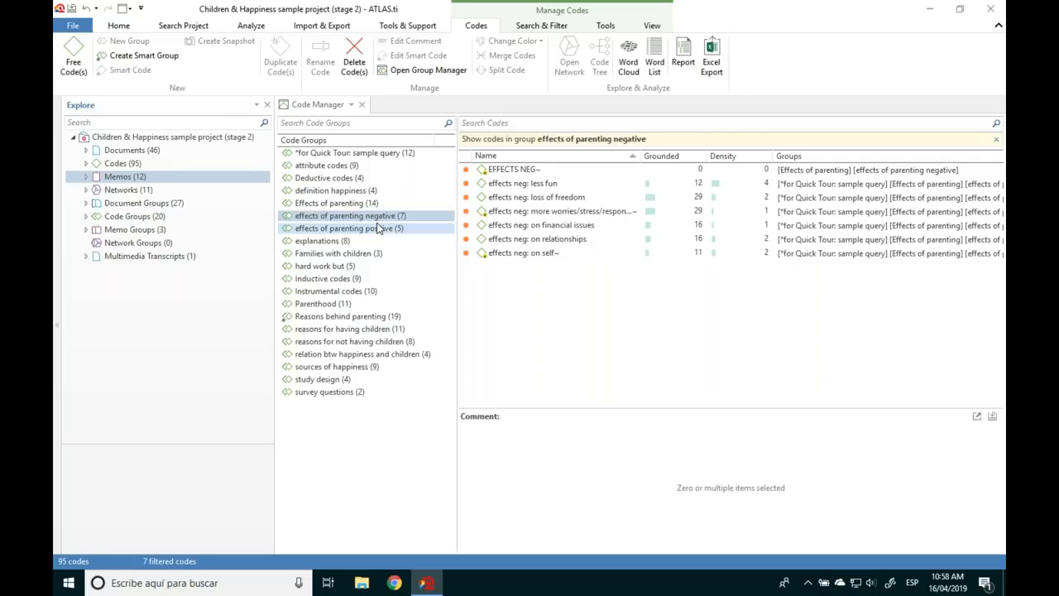
{"action": "left_click", "coordinate": [530, 169]}
{"action": "left_click", "coordinate": [534, 183]}
{"action": "left_click", "coordinate": [520, 253], "text": "ctrl"}
{"action": "left_click", "coordinate": [520, 253]}
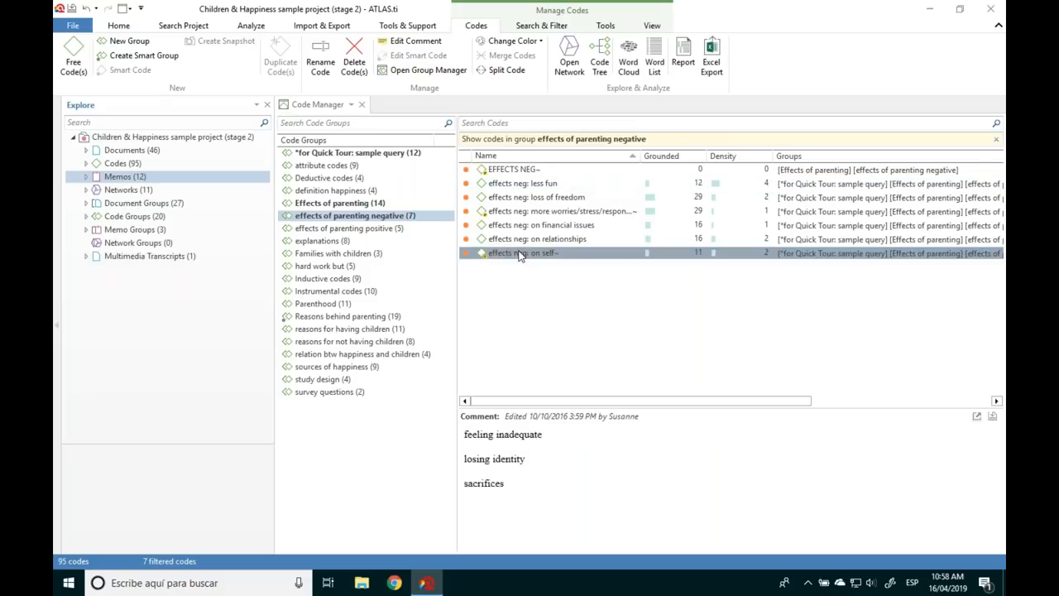
{"action": "left_click", "coordinate": [505, 187], "text": "shift"}
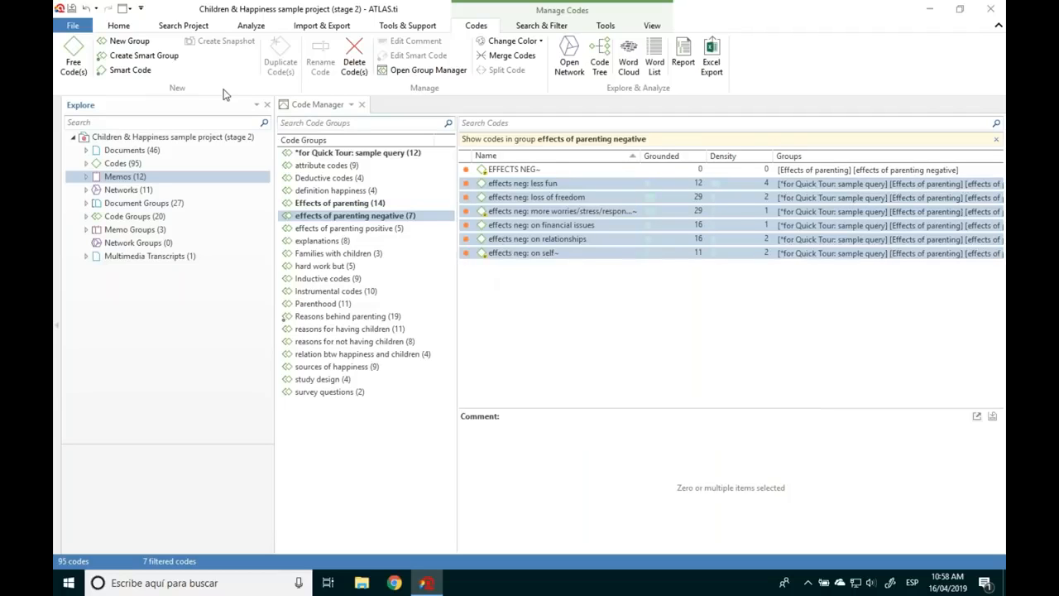
{"action": "left_click", "coordinate": [129, 70]}
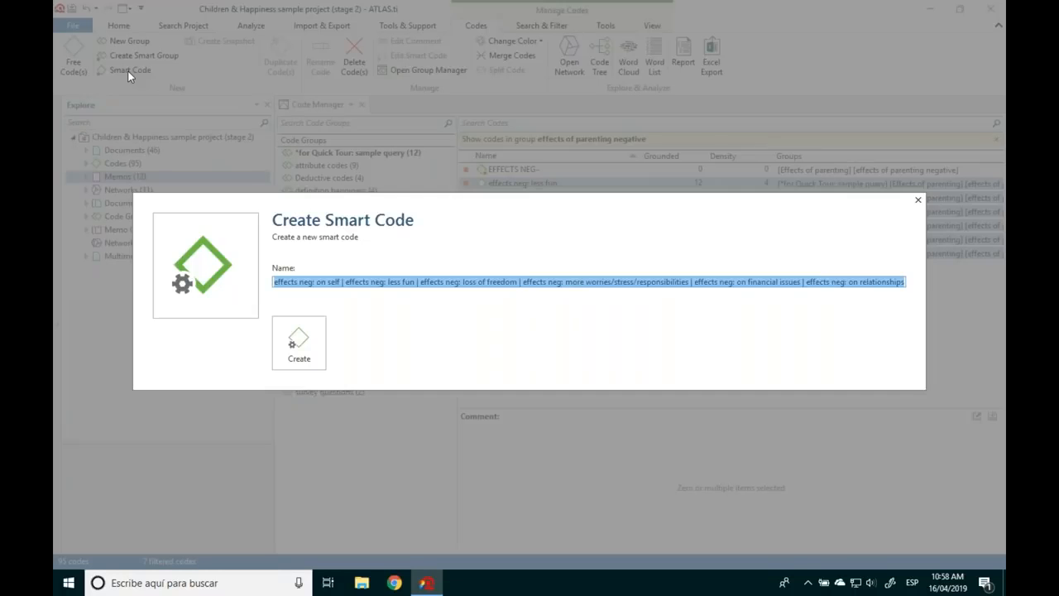
{"action": "type", "text": "Negative effects"}
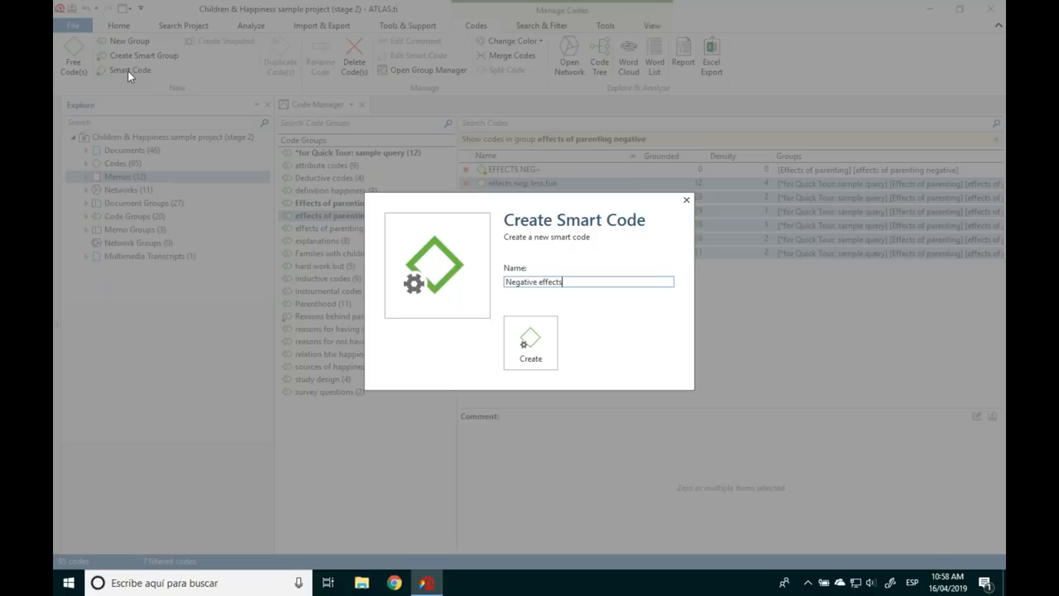
{"action": "key", "text": "Return"}
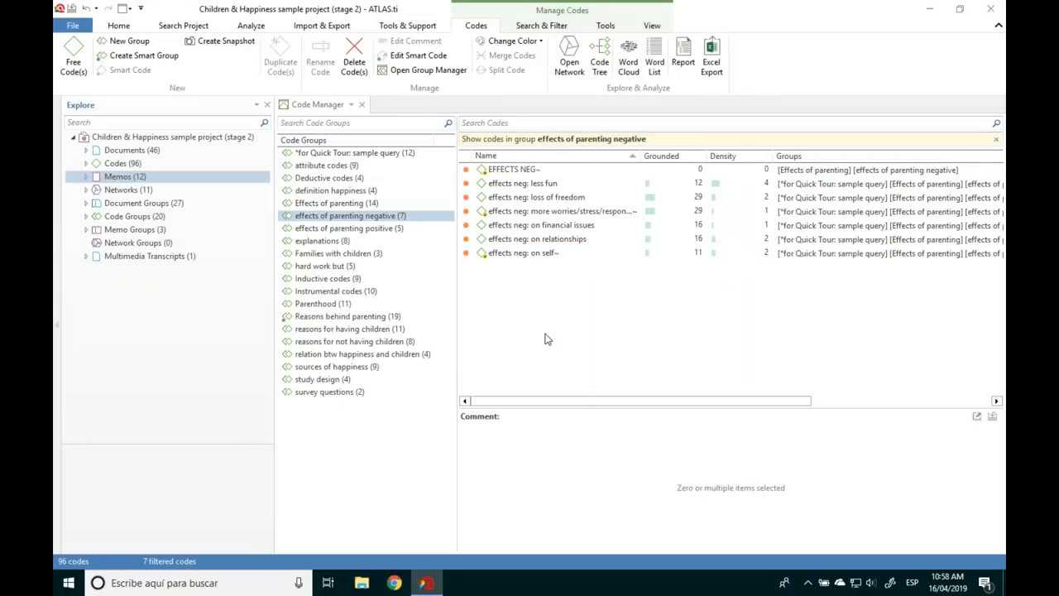
Step: Create a smart code named "Positive effects" from the "effects pos" codes, fulfilment through positive emotions, in the group effects of parenting positive
{"action": "left_click", "coordinate": [353, 228]}
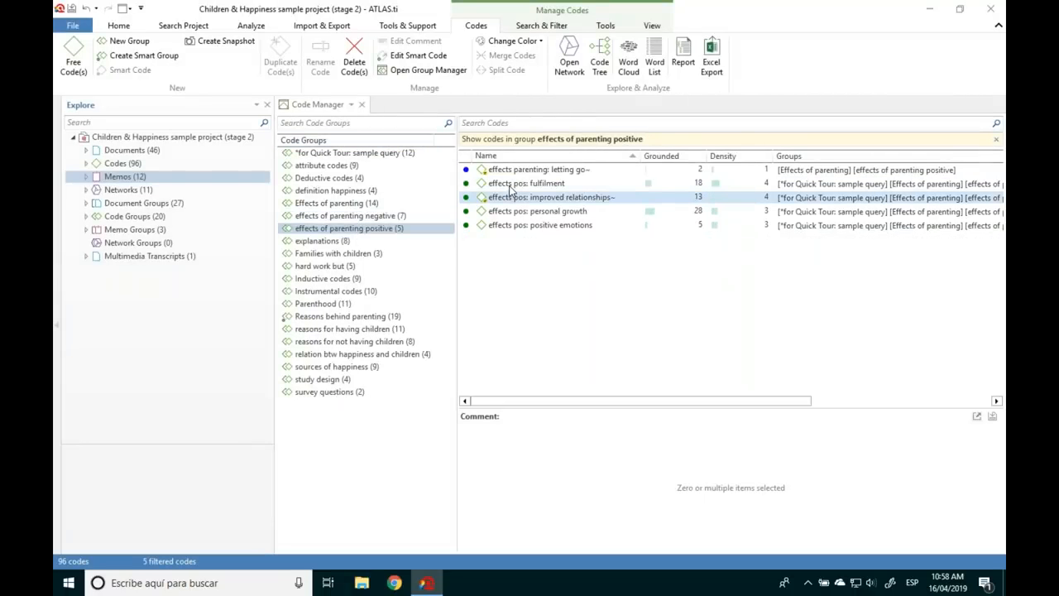
{"action": "left_click", "coordinate": [526, 183]}
{"action": "left_click", "coordinate": [540, 224], "text": "shift"}
{"action": "left_click", "coordinate": [130, 70]}
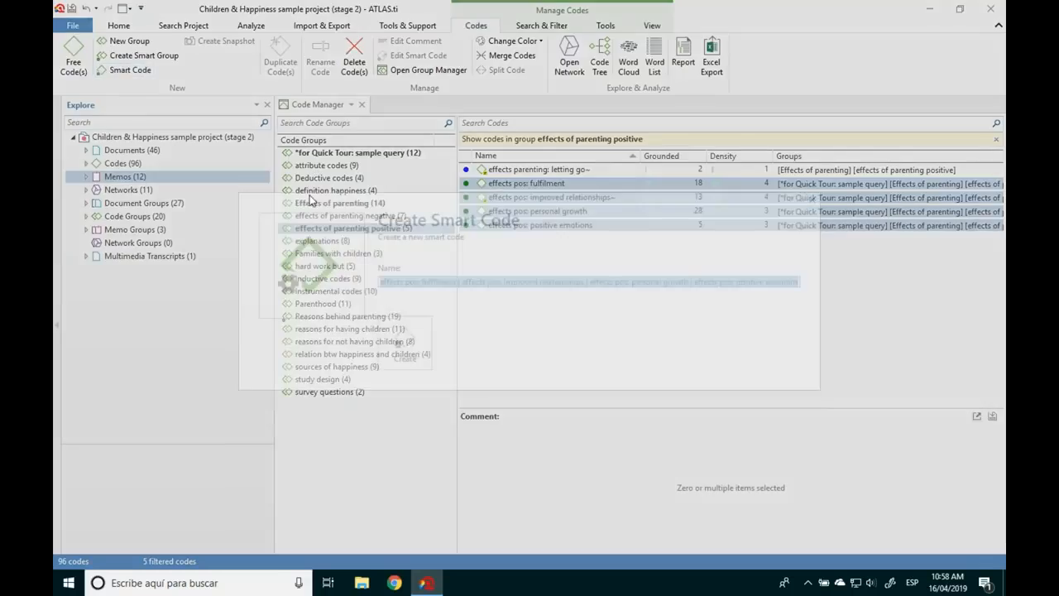
{"action": "type", "text": "POsitive"}
{"action": "key", "text": "BackSpace"}
{"action": "key", "text": "BackSpace"}
{"action": "key", "text": "BackSpace"}
{"action": "key", "text": "BackSpace"}
{"action": "key", "text": "BackSpace"}
{"action": "key", "text": "BackSpace"}
{"action": "key", "text": "BackSpace"}
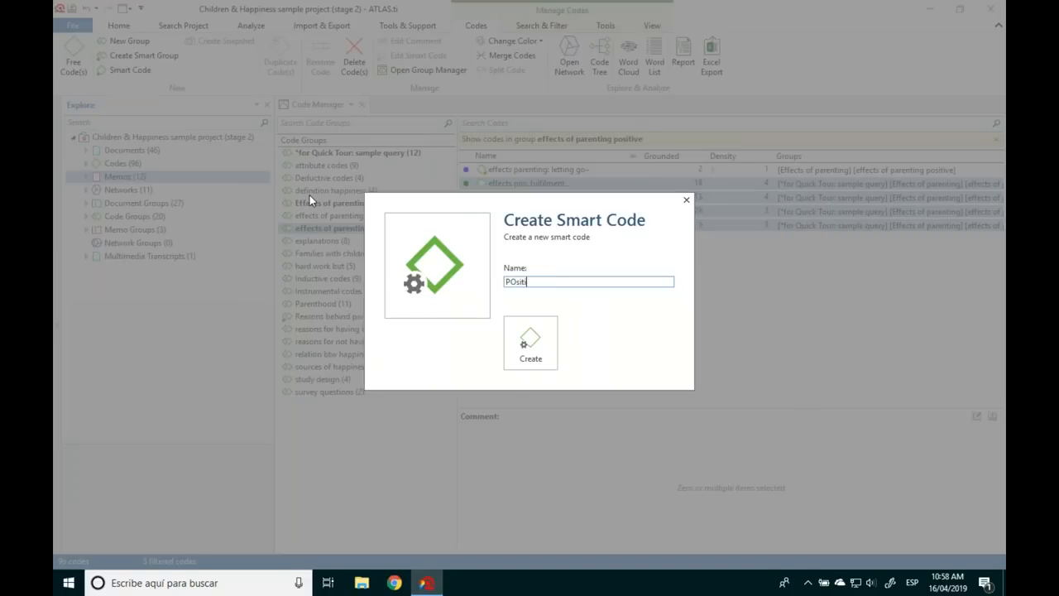
{"action": "type", "text": "ositive effects"}
{"action": "key", "text": "Return"}
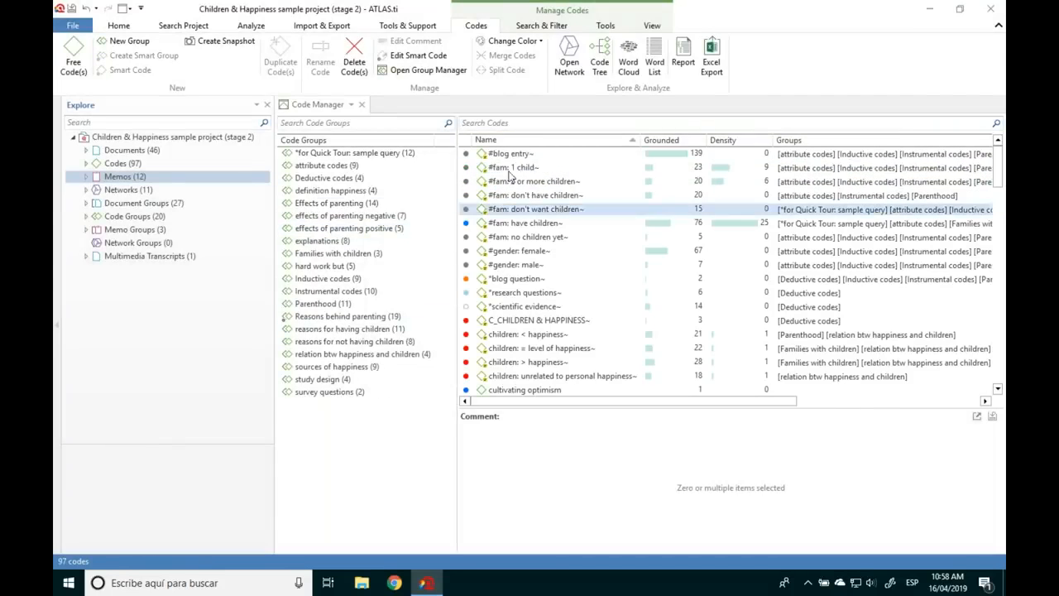
Step: Locate the smart codes Negative effects and Positive effects in the full code list and examine each one
{"action": "scroll", "coordinate": [1001, 174], "scroll_direction": "down", "scroll_amount": 2}
{"action": "left_click_drag", "start_coordinate": [1001, 174], "coordinate": [1005, 272]}
{"action": "left_click", "coordinate": [499, 320], "text": "ctrl"}
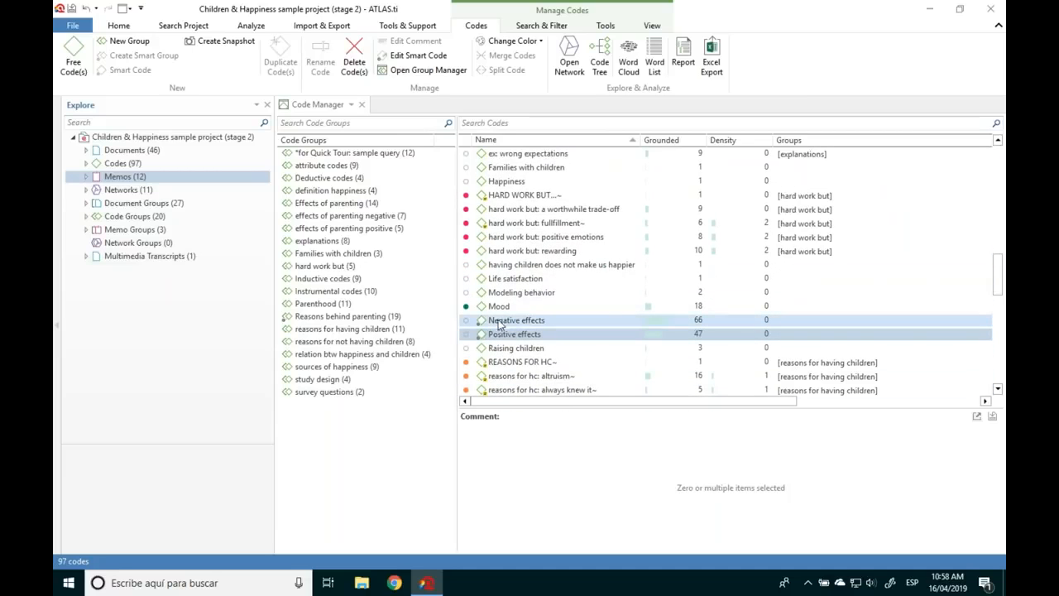
{"action": "left_click", "coordinate": [500, 321]}
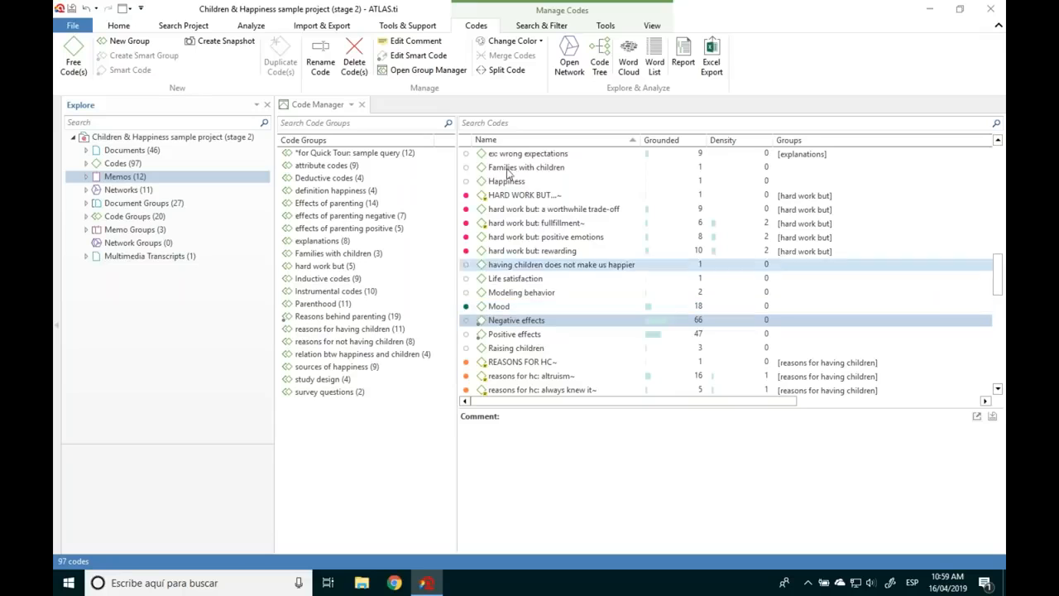
{"action": "left_click", "coordinate": [524, 335]}
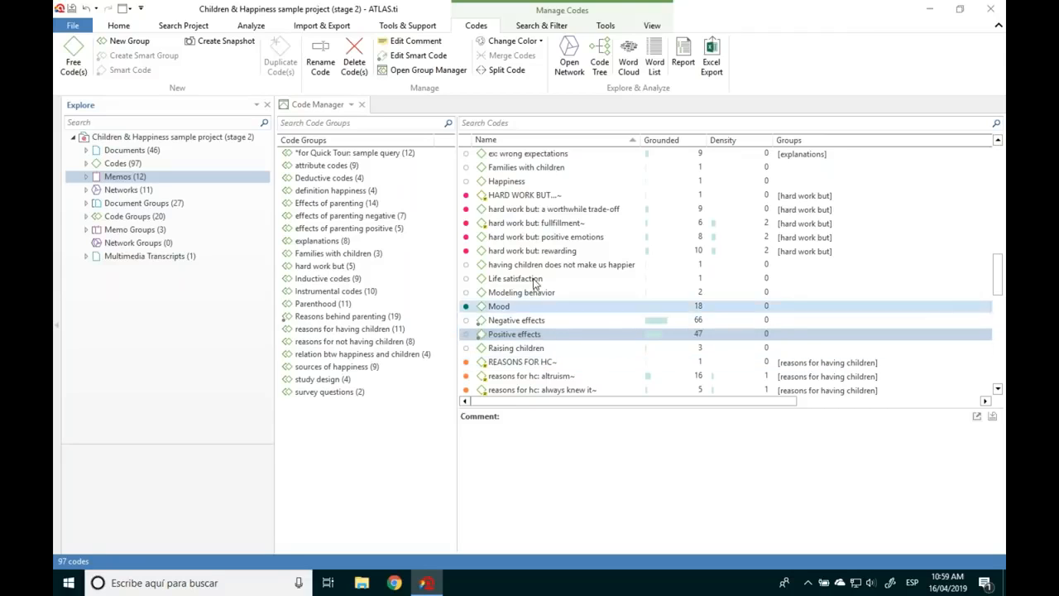
Step: Open the code co-occurrence table, filter the row codes by "pos", and add Positive effects as a row code
{"action": "left_click", "coordinate": [251, 25]}
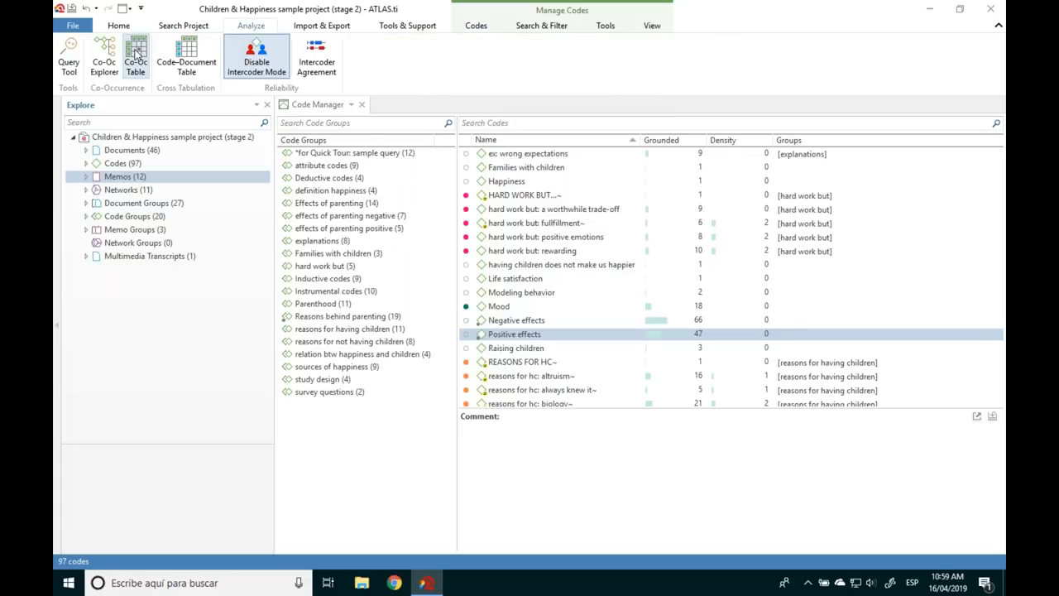
{"action": "left_click", "coordinate": [138, 66]}
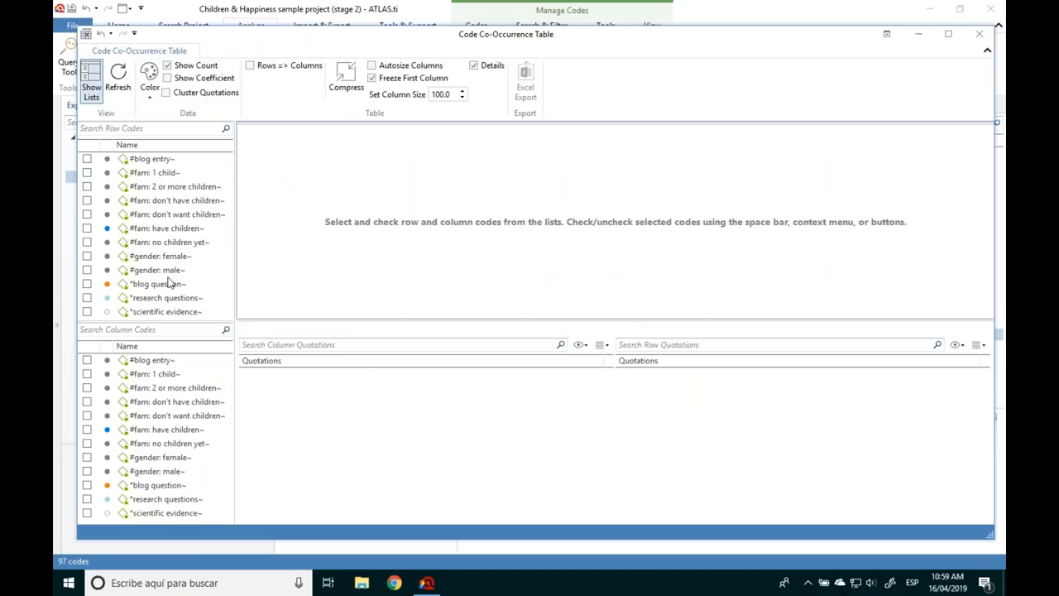
{"action": "left_click_drag", "start_coordinate": [225, 168], "coordinate": [232, 289]}
{"action": "left_click", "coordinate": [147, 128]}
{"action": "type", "text": "pos"}
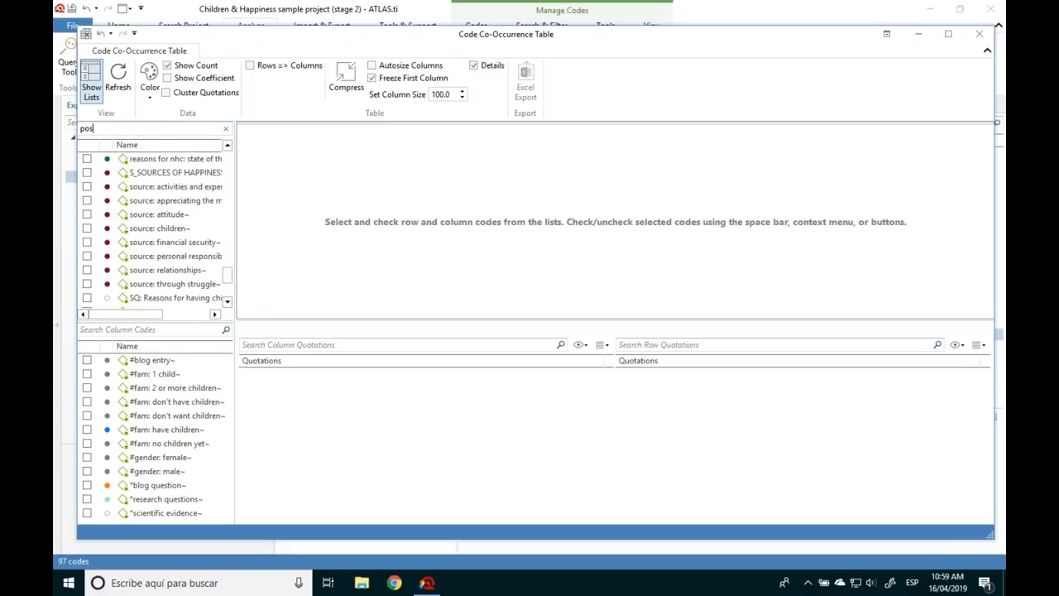
{"action": "left_click", "coordinate": [103, 245]}
{"action": "left_click", "coordinate": [87, 242]}
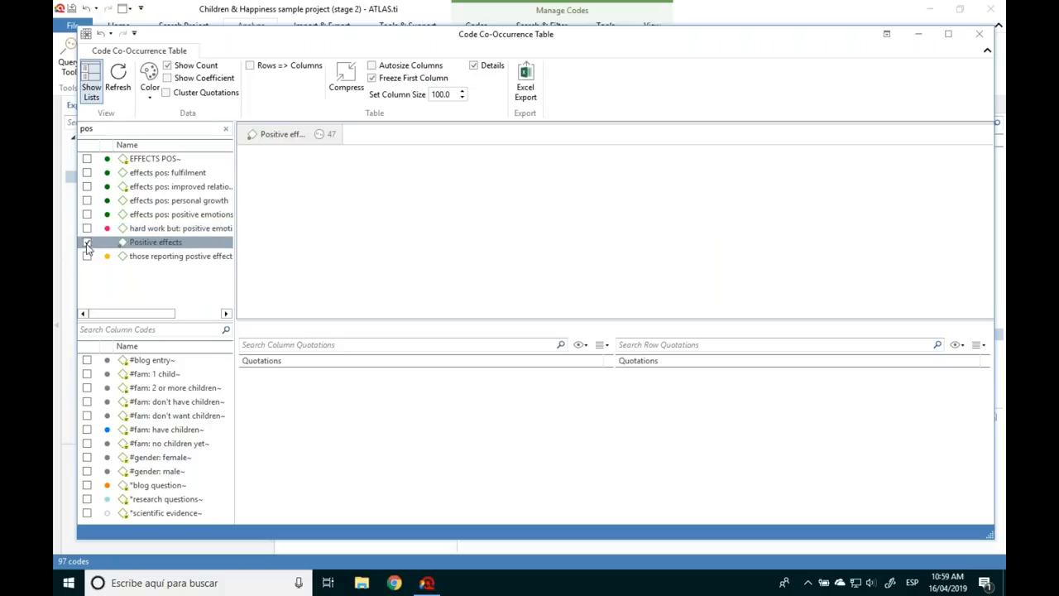
Step: Filter the column codes by "nega", add Negative effects as a column code, and widen the table columns before closing the co-occurrence table
{"action": "type", "text": "nega"}
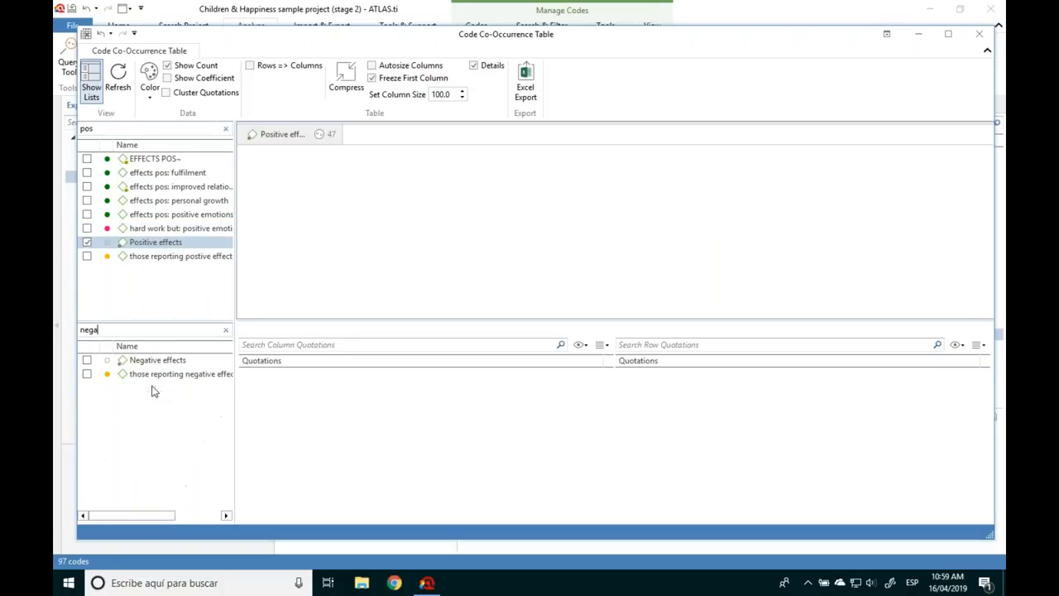
{"action": "left_click", "coordinate": [87, 360]}
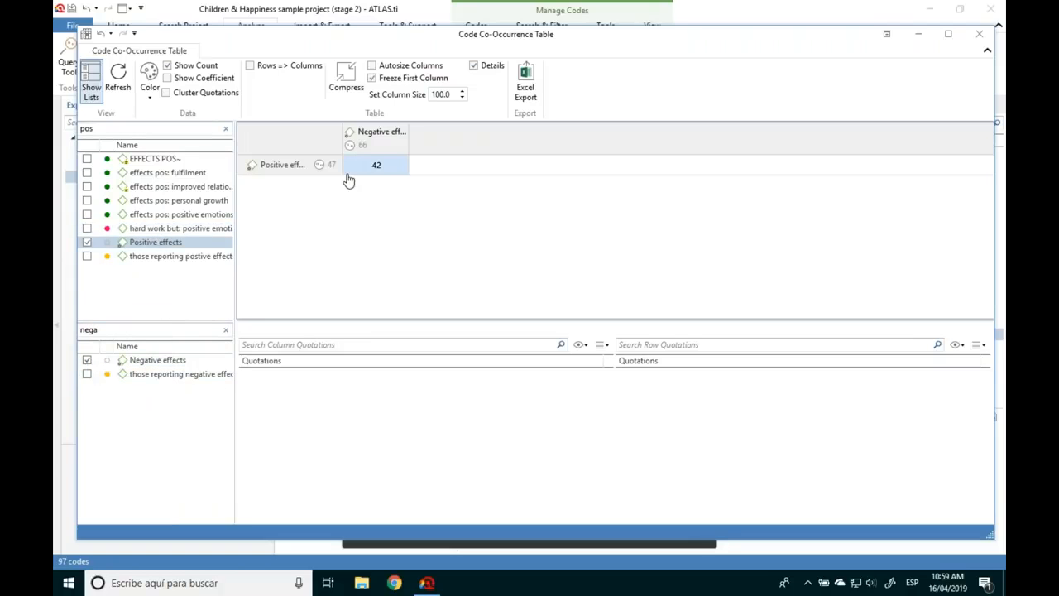
{"action": "left_click_drag", "start_coordinate": [339, 142], "coordinate": [364, 143]}
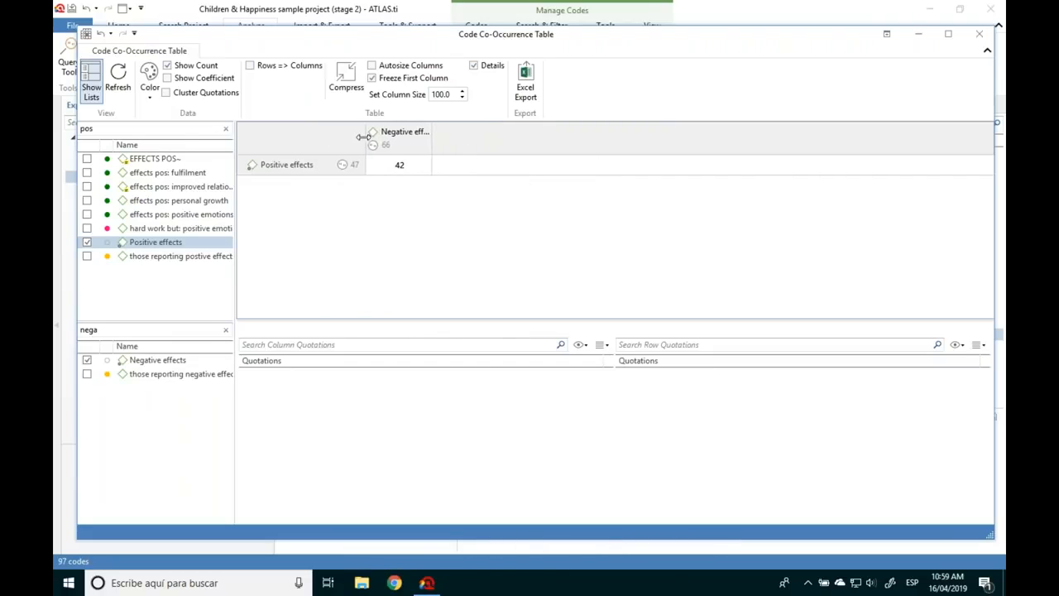
{"action": "left_click_drag", "start_coordinate": [444, 141], "coordinate": [508, 142]}
{"action": "left_click_drag", "start_coordinate": [692, 43], "coordinate": [716, 124]}
{"action": "left_click", "coordinate": [784, 110]}
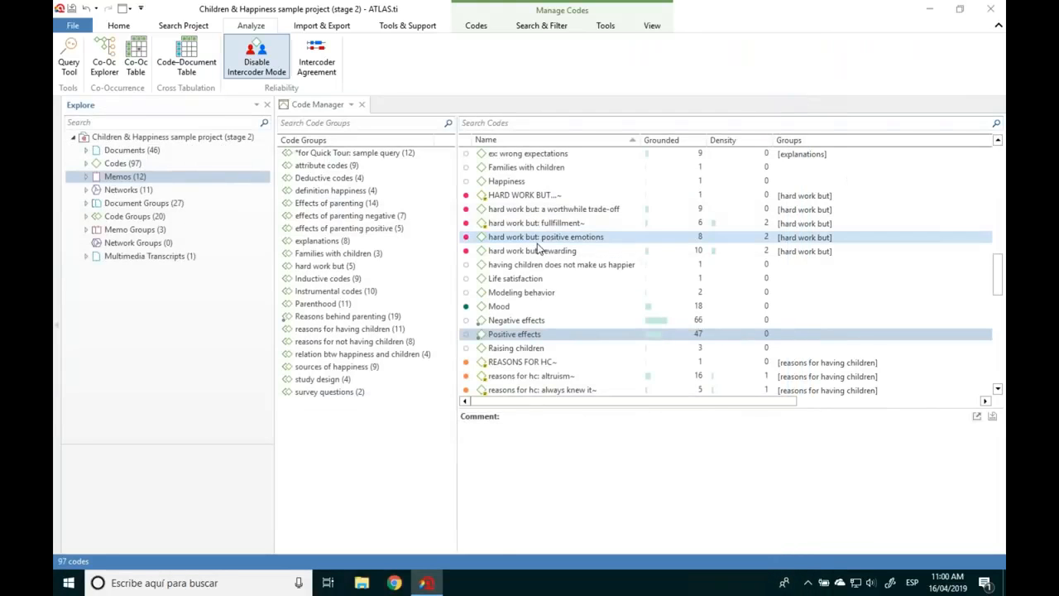
Step: Examine the full code list from the "hard work but" codes to its end, and from #blog entry to effects neg: less fun
{"action": "left_click", "coordinate": [513, 212]}
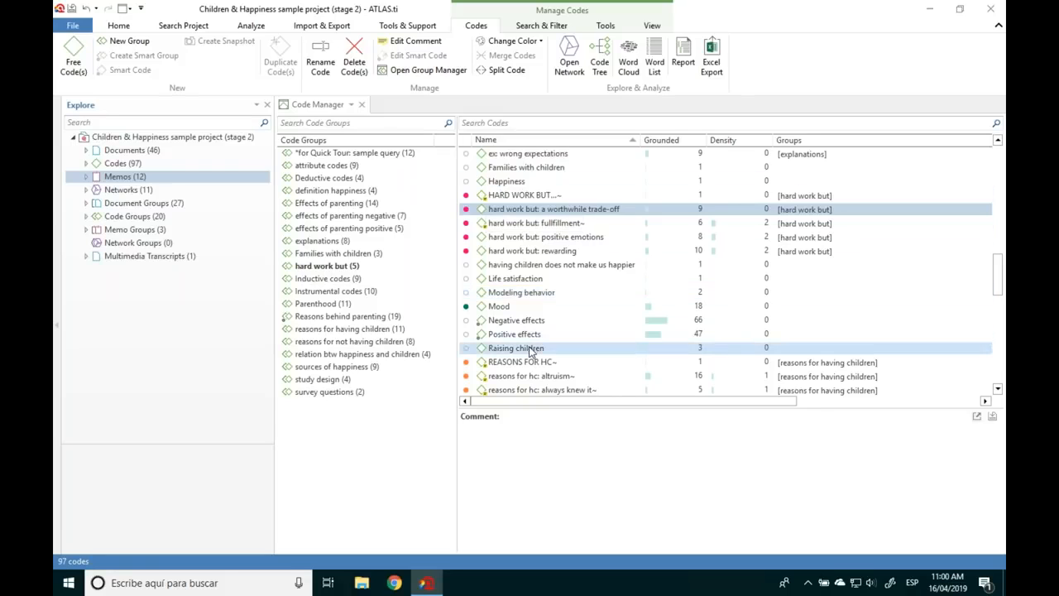
{"action": "scroll", "coordinate": [547, 347], "scroll_direction": "down", "scroll_amount": 6}
{"action": "scroll", "coordinate": [531, 352], "scroll_direction": "down", "scroll_amount": 5}
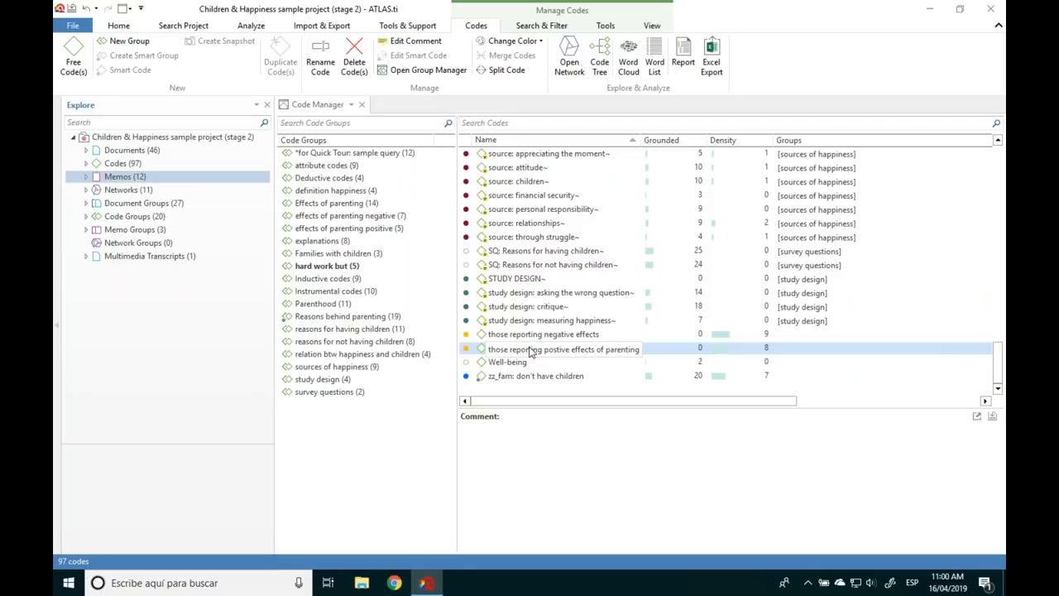
{"action": "scroll", "coordinate": [531, 353], "scroll_direction": "up", "scroll_amount": 20}
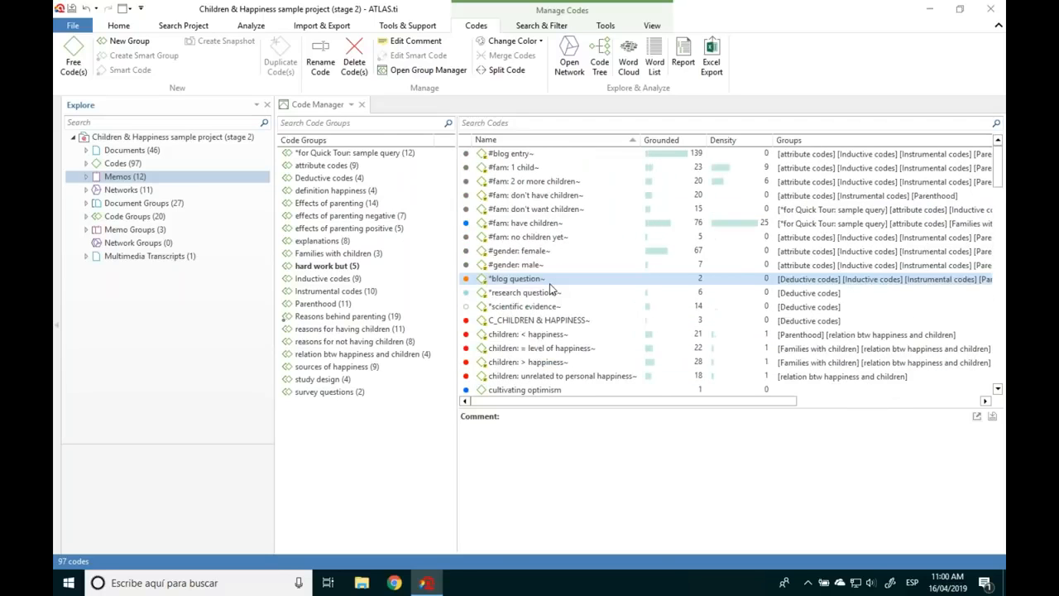
{"action": "left_click", "coordinate": [496, 159]}
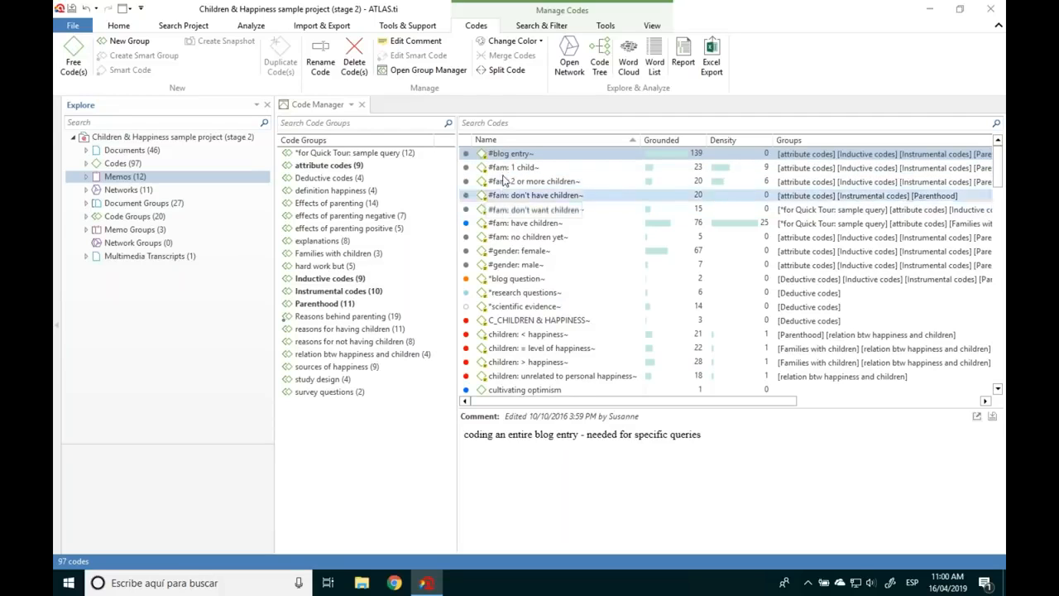
{"action": "key", "text": "Down"}
{"action": "key", "text": "Down"}
{"action": "key", "text": "Down"}
{"action": "key", "text": "Down"}
{"action": "key", "text": "Down"}
{"action": "key", "text": "Down"}
{"action": "key", "text": "Down"}
{"action": "key", "text": "Down"}
{"action": "key", "text": "Down"}
{"action": "key", "text": "Down"}
{"action": "key", "text": "Down"}
{"action": "key", "text": "Down"}
{"action": "key", "text": "Down"}
{"action": "key", "text": "Down"}
{"action": "key", "text": "Down"}
{"action": "key", "text": "Down"}
{"action": "key", "text": "Down"}
{"action": "key", "text": "Down"}
{"action": "key", "text": "Down"}
{"action": "key", "text": "Down"}
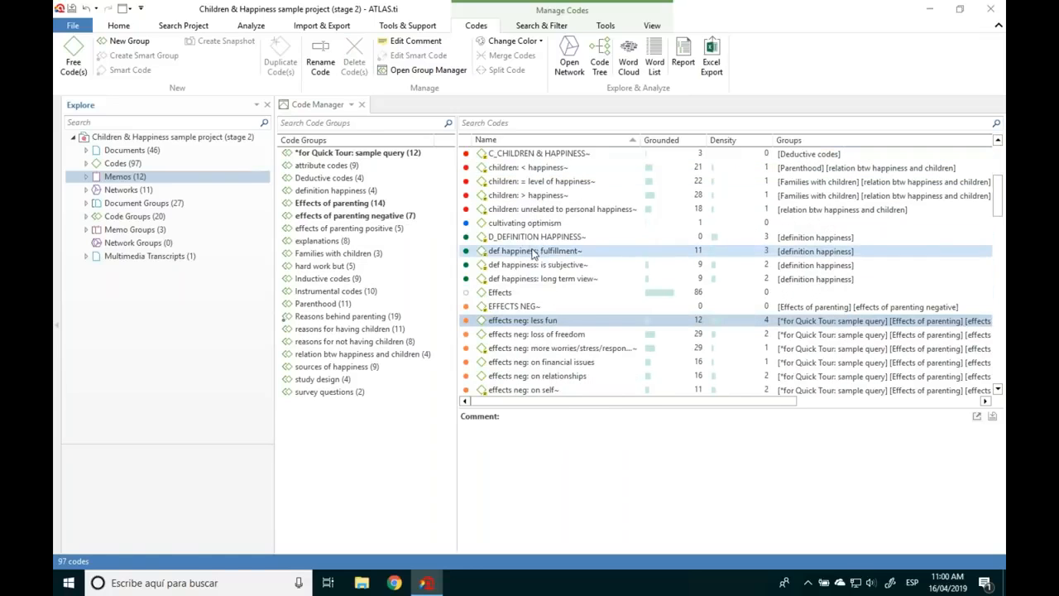
Step: Select D_DEFINITION HAPPINESS with its three "def happiness" codes, and expand the codes in the project tree for comparison
{"action": "left_click", "coordinate": [543, 241]}
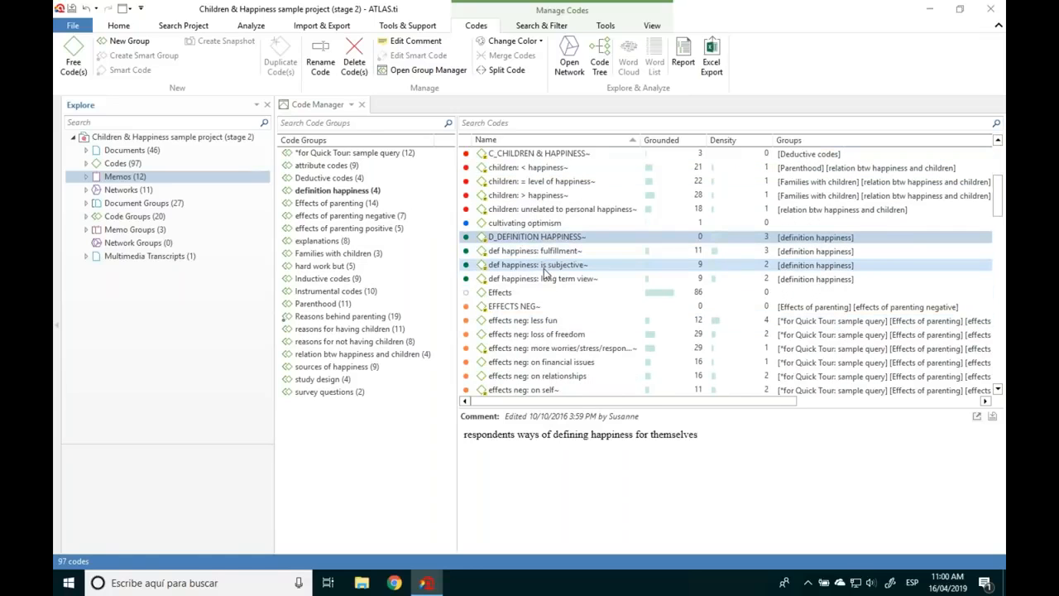
{"action": "left_click_drag", "start_coordinate": [544, 242], "coordinate": [548, 282]}
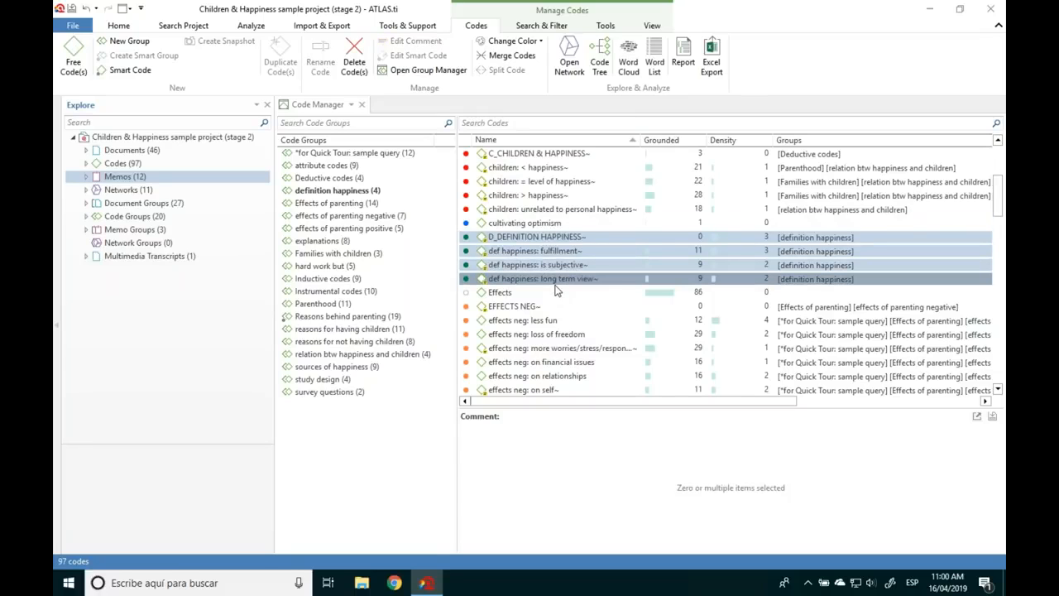
{"action": "double_click", "coordinate": [122, 163]}
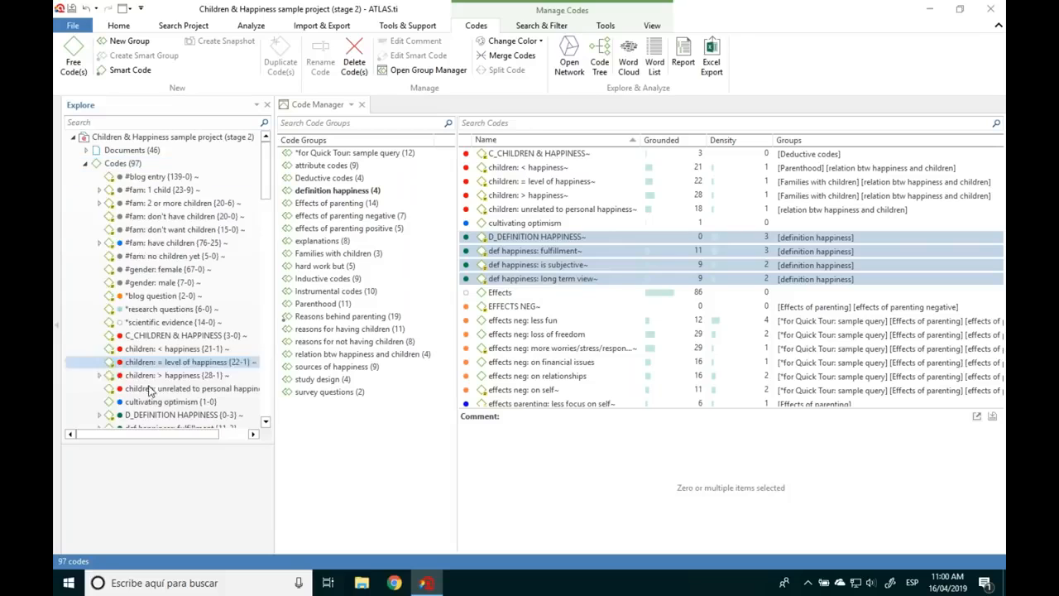
{"action": "left_click", "coordinate": [549, 295]}
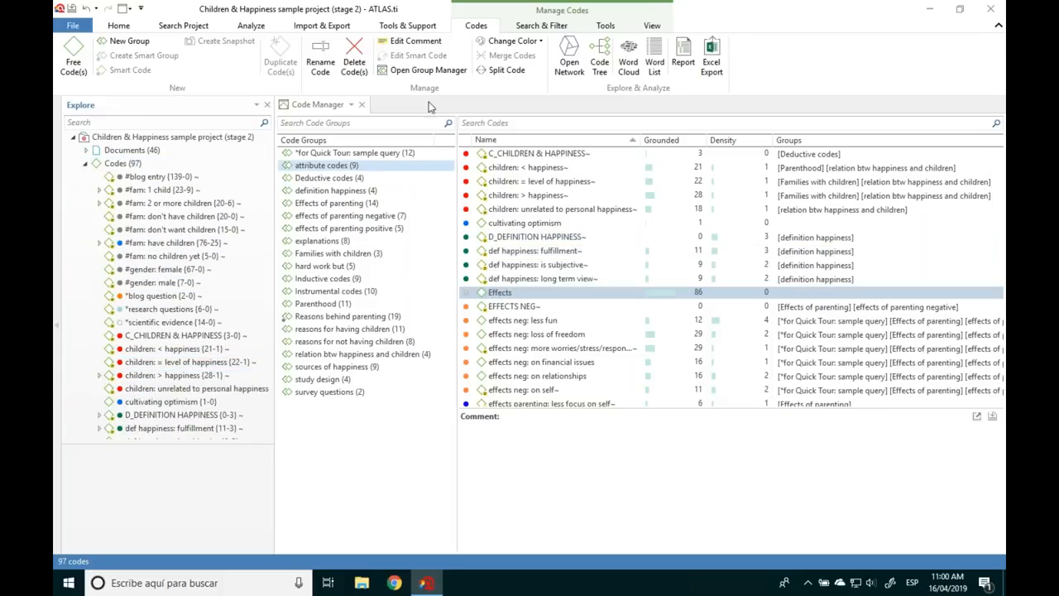
{"action": "left_click", "coordinate": [320, 62]}
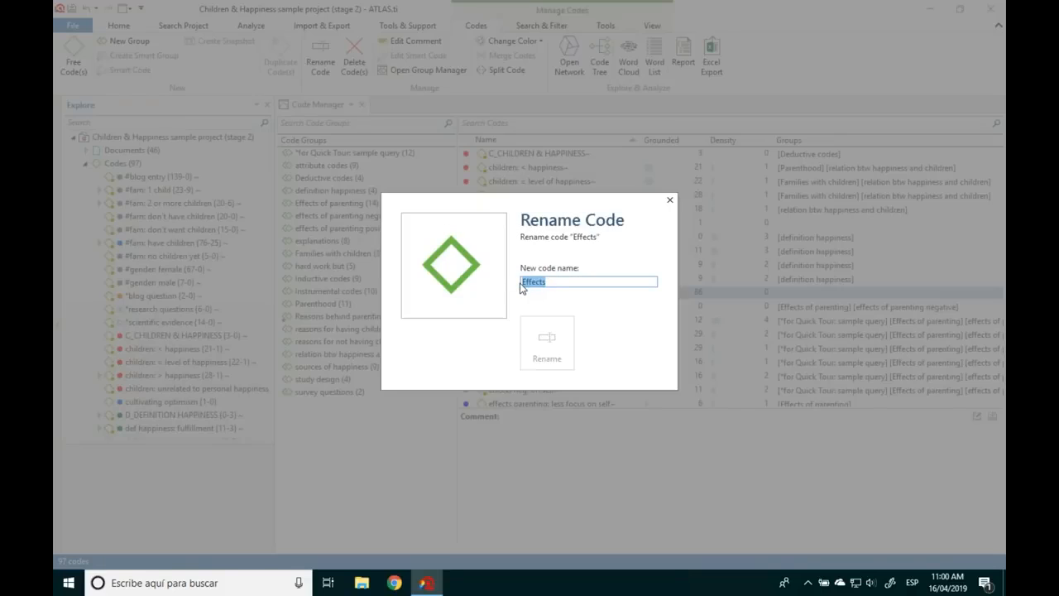
{"action": "left_click", "coordinate": [522, 283]}
{"action": "type", "text": "Parenting:"}
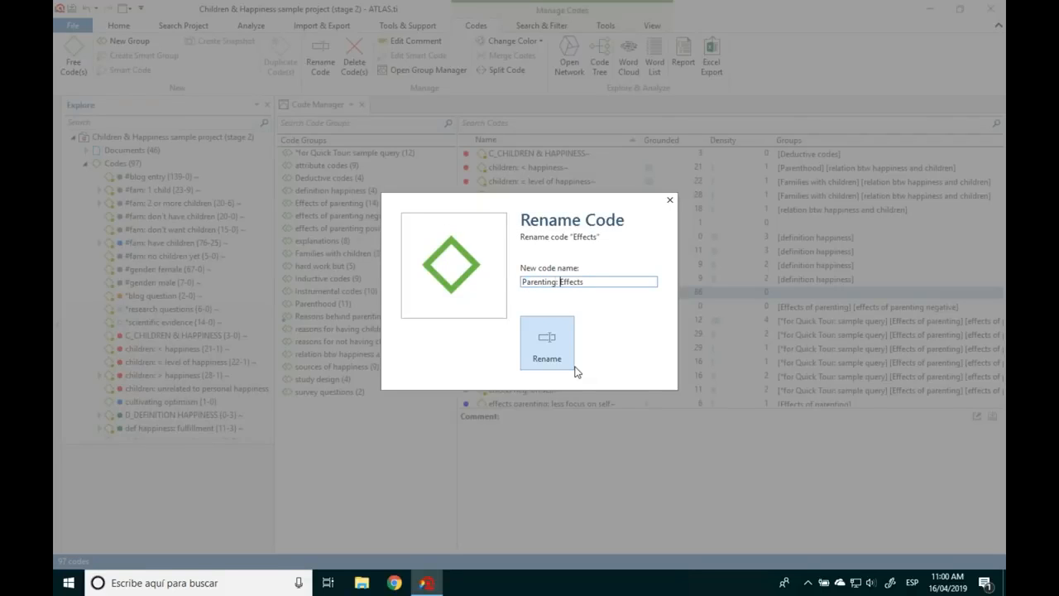
{"action": "key", "text": "BackSpace"}
{"action": "key", "text": "BackSpace"}
{"action": "key", "text": "BackSpace"}
{"action": "key", "text": "BackSpace"}
{"action": "key", "text": "BackSpace"}
{"action": "key", "text": "BackSpace"}
{"action": "key", "text": "BackSpace"}
{"action": "key", "text": "BackSpace"}
{"action": "key", "text": "BackSpace"}
{"action": "key", "text": "BackSpace"}
{"action": "type", "text": "*"}
{"action": "key", "text": "BackSpace"}
{"action": "type", "text": "___"}
{"action": "key", "text": "BackSpace"}
{"action": "key", "text": "BackSpace"}
{"action": "key", "text": "BackSpace"}
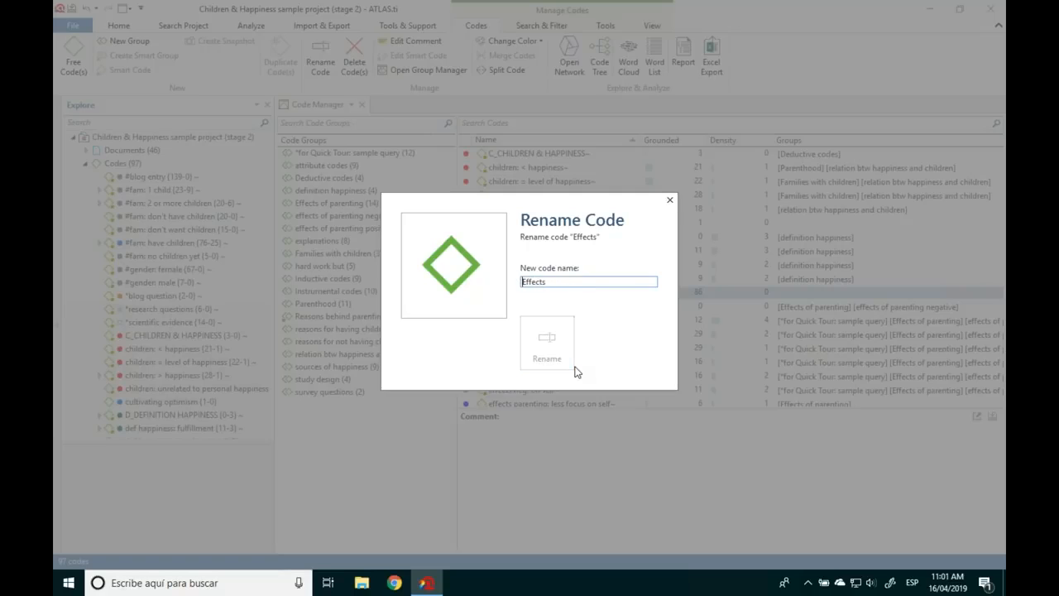
{"action": "left_click", "coordinate": [669, 202]}
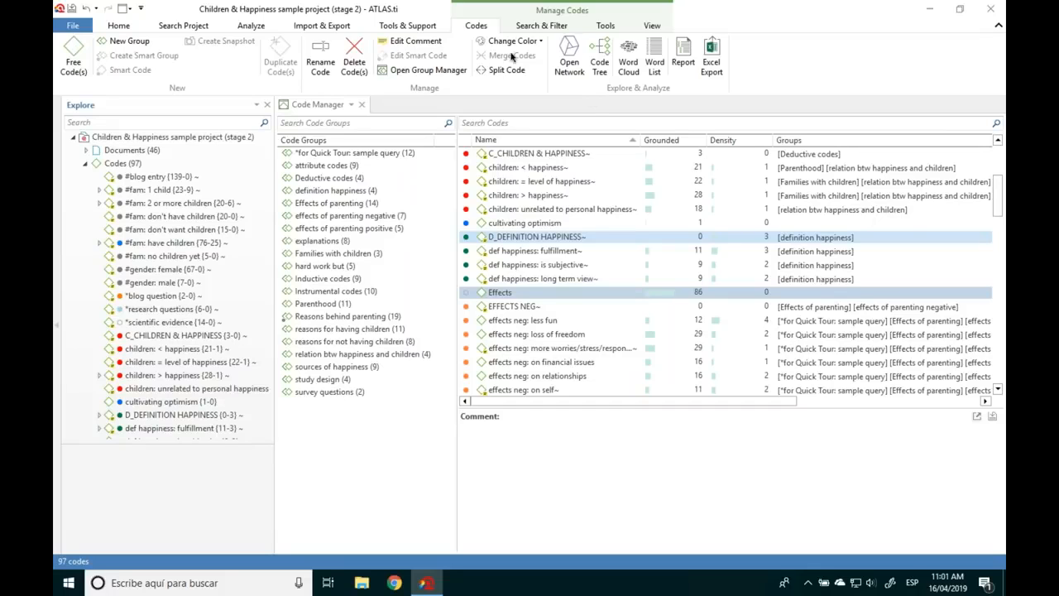
Step: Compare the code Effects with the code EFFECTS NEG and check which operations are available for EFFECTS NEG
{"action": "left_click", "coordinate": [527, 208]}
{"action": "left_click", "coordinate": [514, 293]}
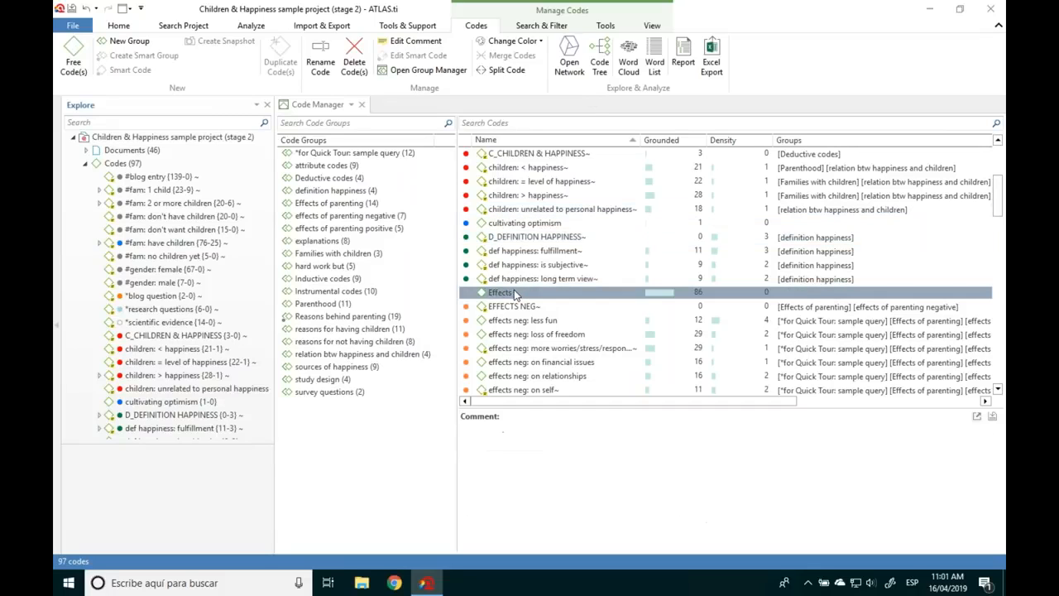
{"action": "left_click", "coordinate": [520, 307]}
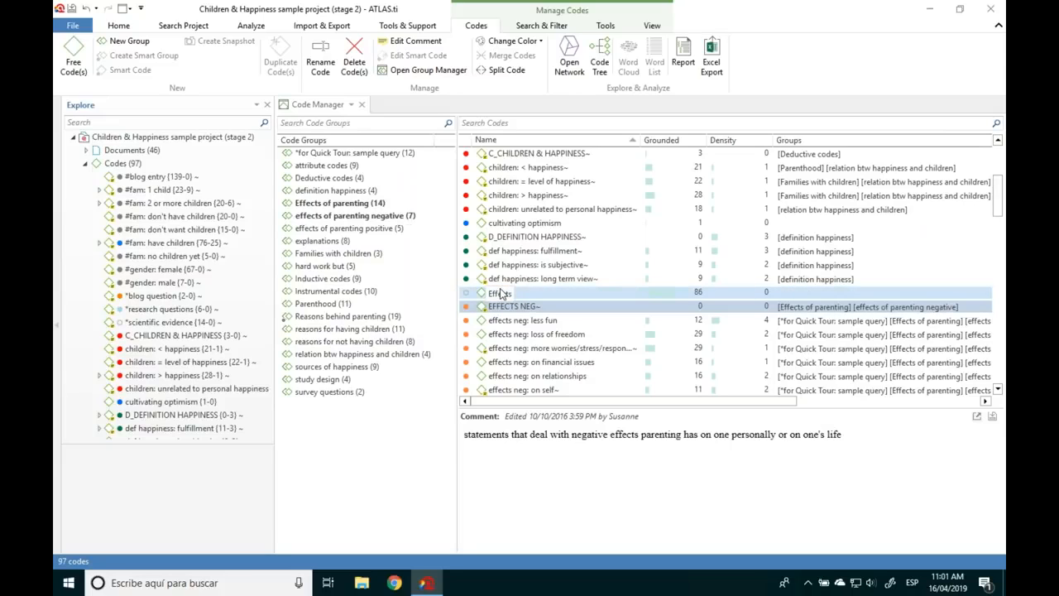
{"action": "left_click", "coordinate": [501, 294]}
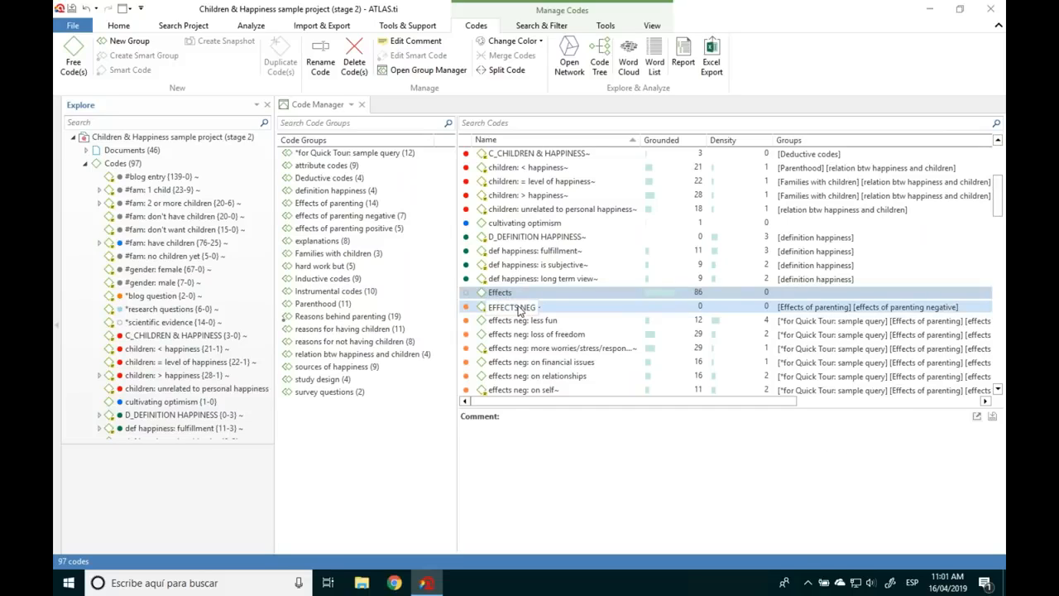
{"action": "left_click", "coordinate": [519, 308]}
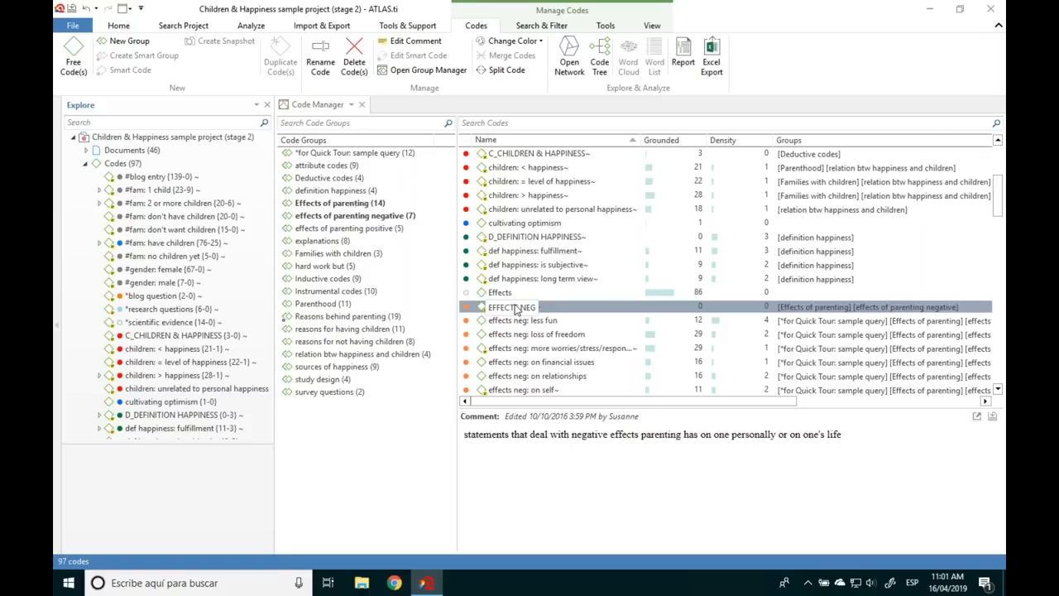
{"action": "right_click", "coordinate": [545, 311]}
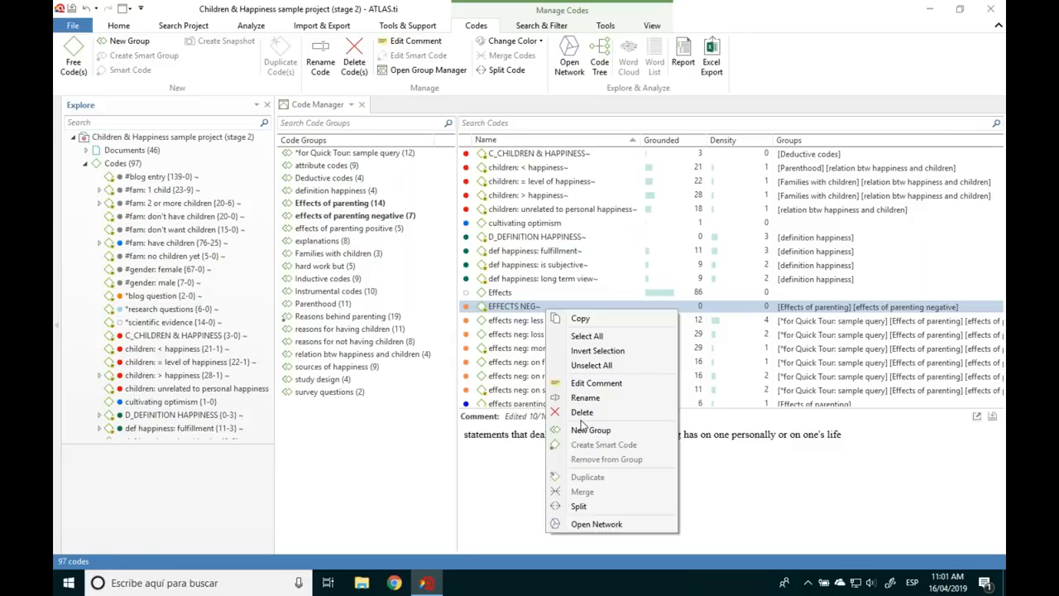
{"action": "left_click", "coordinate": [513, 307]}
Step: Merge the code Effects into the code EFFECTS NEG, keeping EFFECTS NEG as the merge target
{"action": "left_click", "coordinate": [502, 294]}
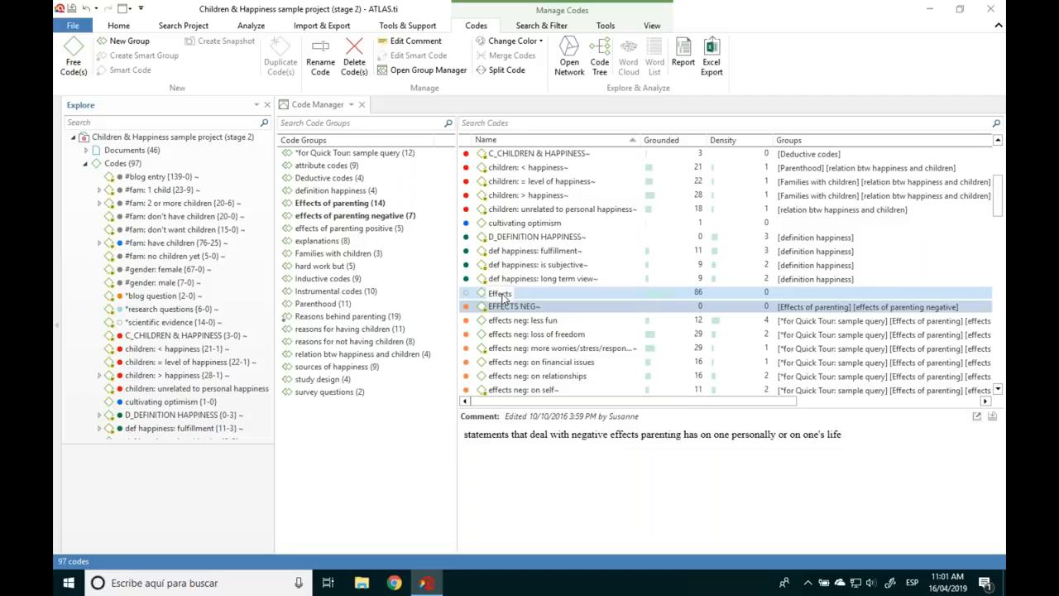
{"action": "left_click", "coordinate": [542, 307], "text": "ctrl"}
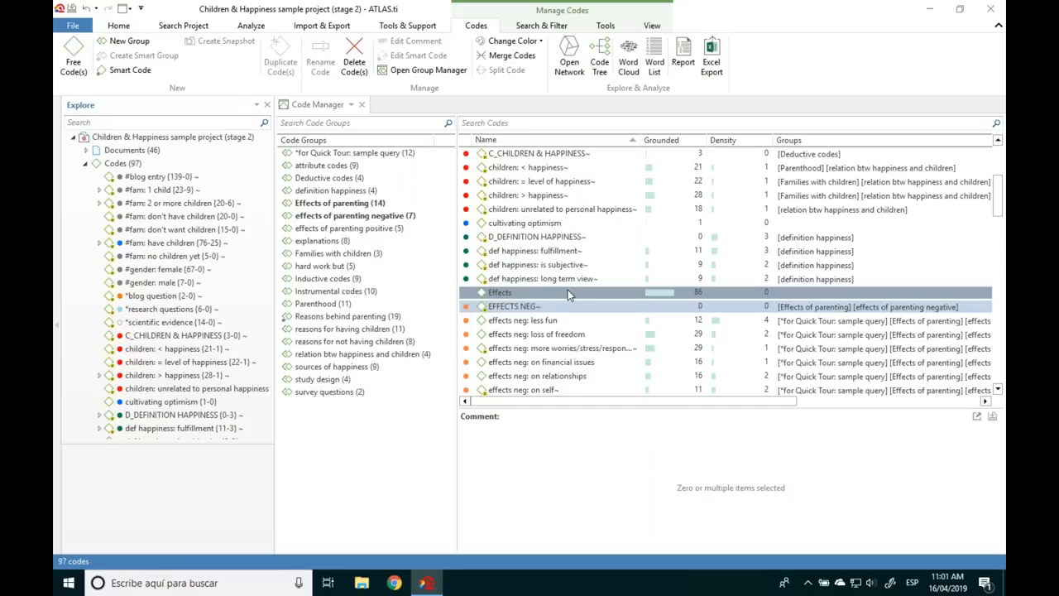
{"action": "left_click", "coordinate": [507, 60]}
{"action": "left_click", "coordinate": [530, 251]}
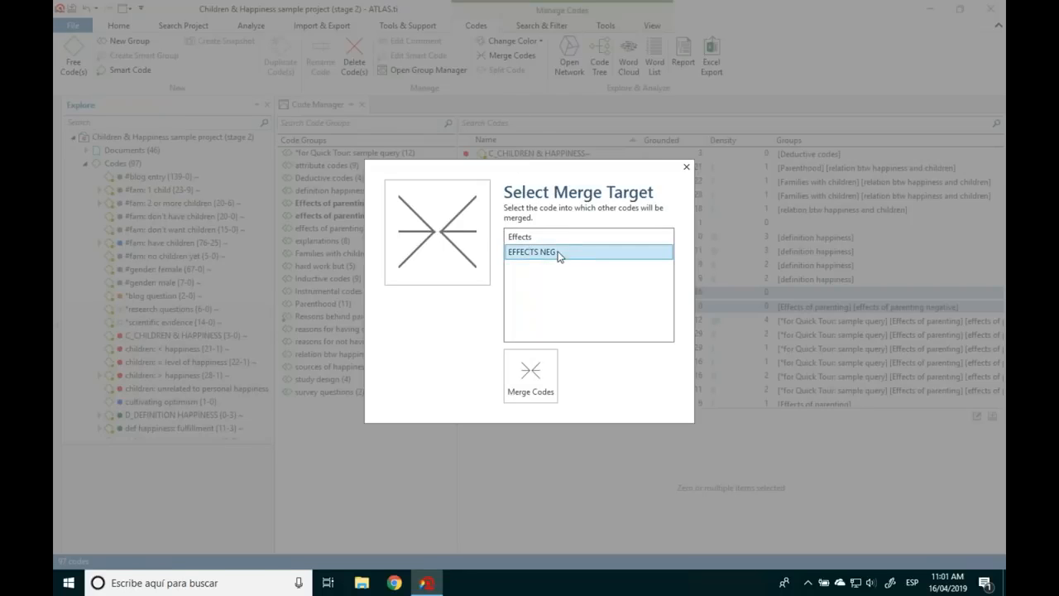
{"action": "left_click", "coordinate": [531, 377]}
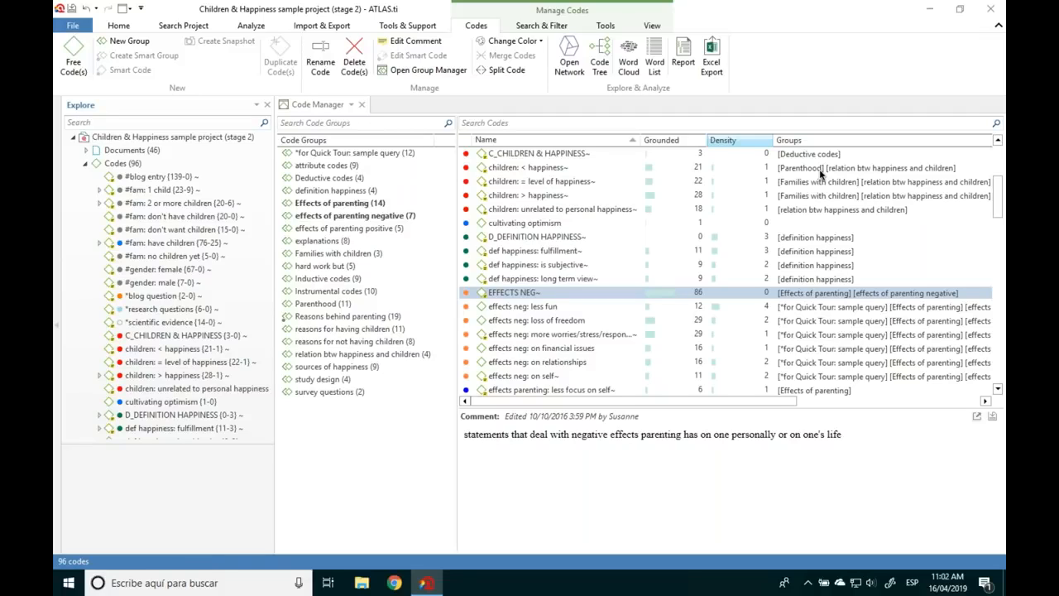
Step: Close the Code Manager and open document D 1, Powdthavee: Think children will make you happy?, from the project's documents
{"action": "left_click", "coordinate": [361, 104]}
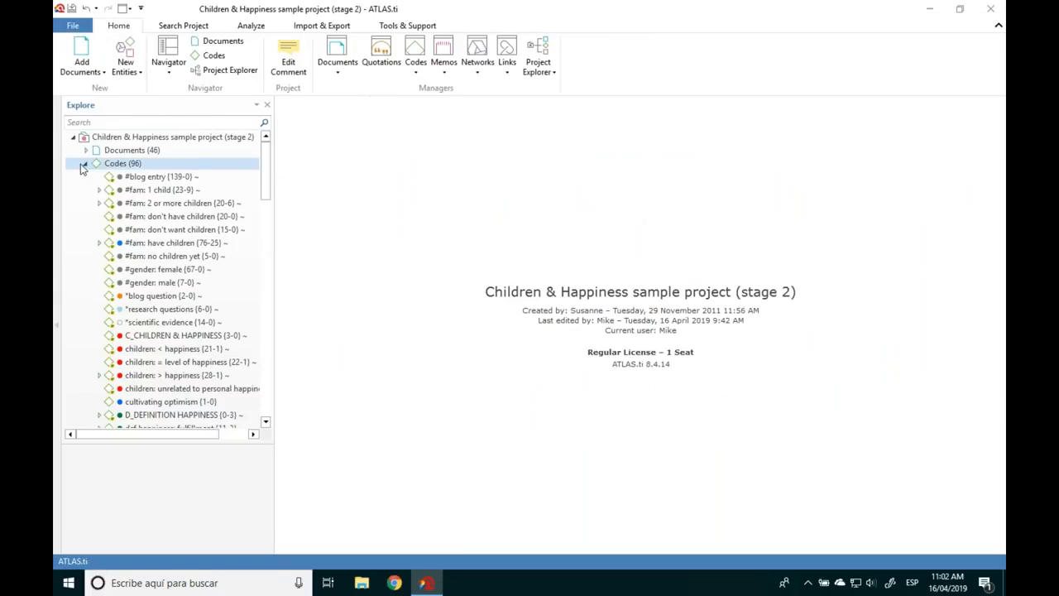
{"action": "left_click", "coordinate": [83, 166]}
{"action": "left_click", "coordinate": [85, 150]}
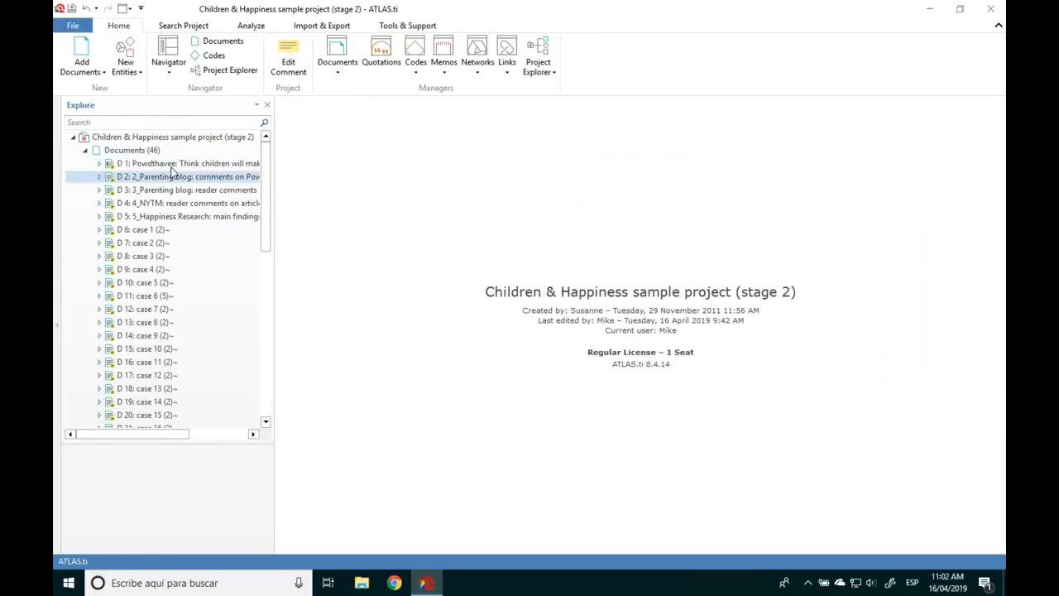
{"action": "double_click", "coordinate": [170, 165]}
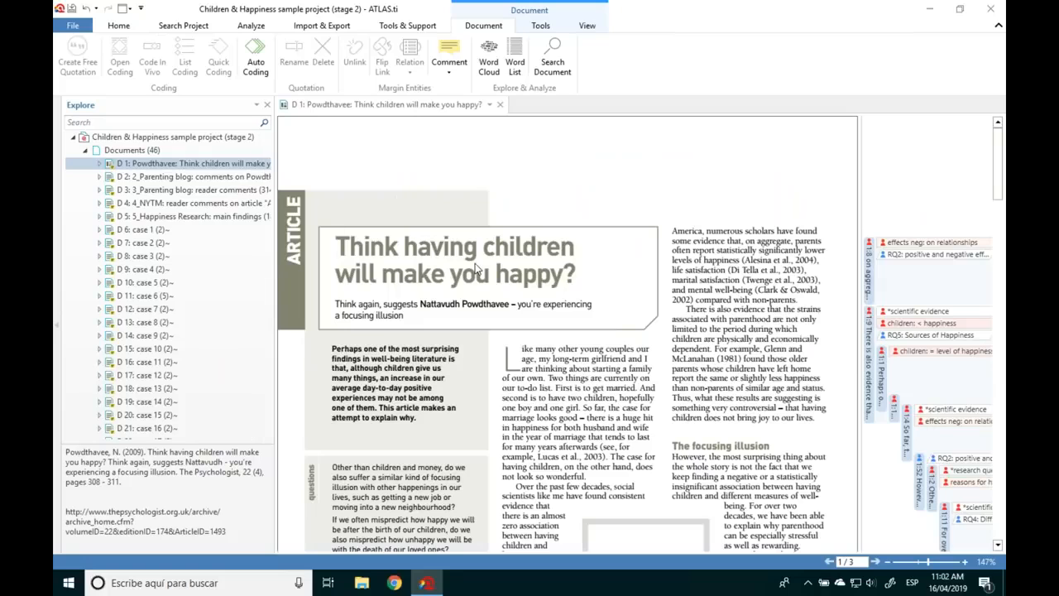
Step: Open the comment of document D 1, read its source reference, and close it
{"action": "left_click", "coordinate": [451, 51]}
{"action": "left_click", "coordinate": [496, 90]}
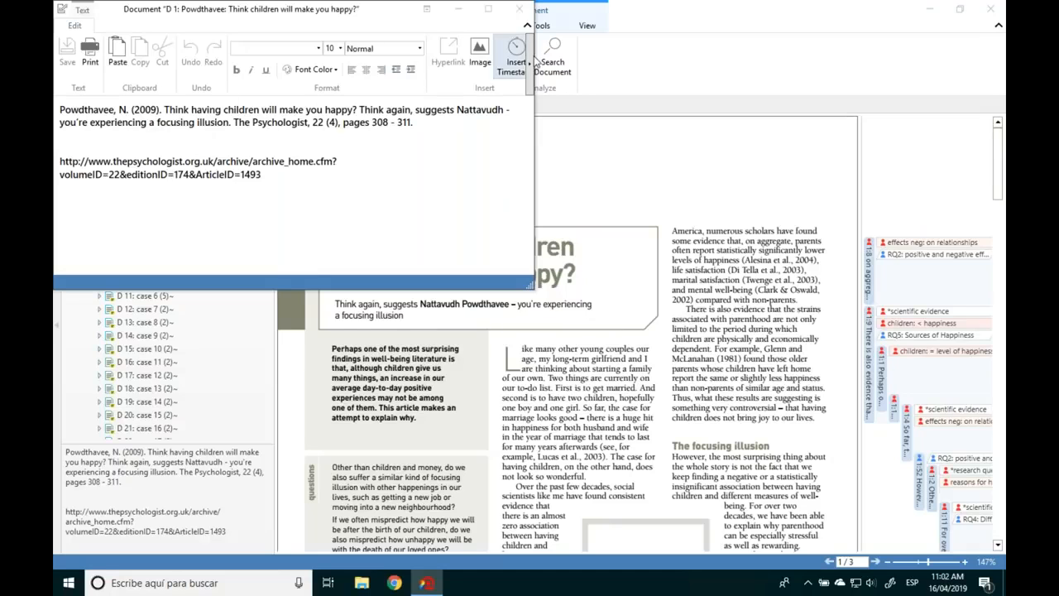
{"action": "left_click", "coordinate": [519, 9]}
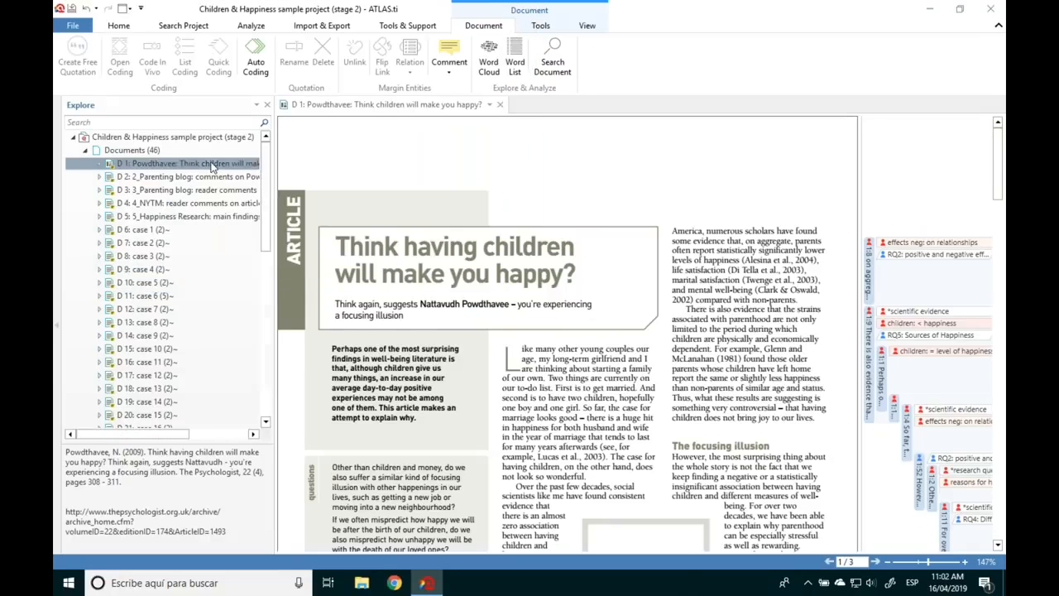
Step: Open the Document Manager and review the document report options with Comments included, leaving the report uncreated
{"action": "double_click", "coordinate": [132, 150]}
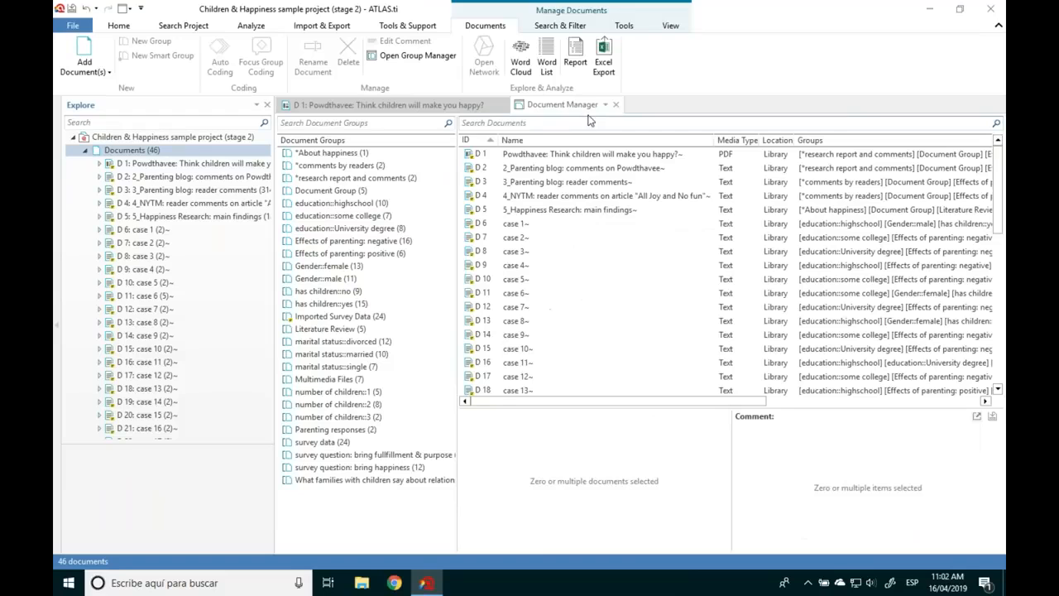
{"action": "left_click", "coordinate": [575, 58]}
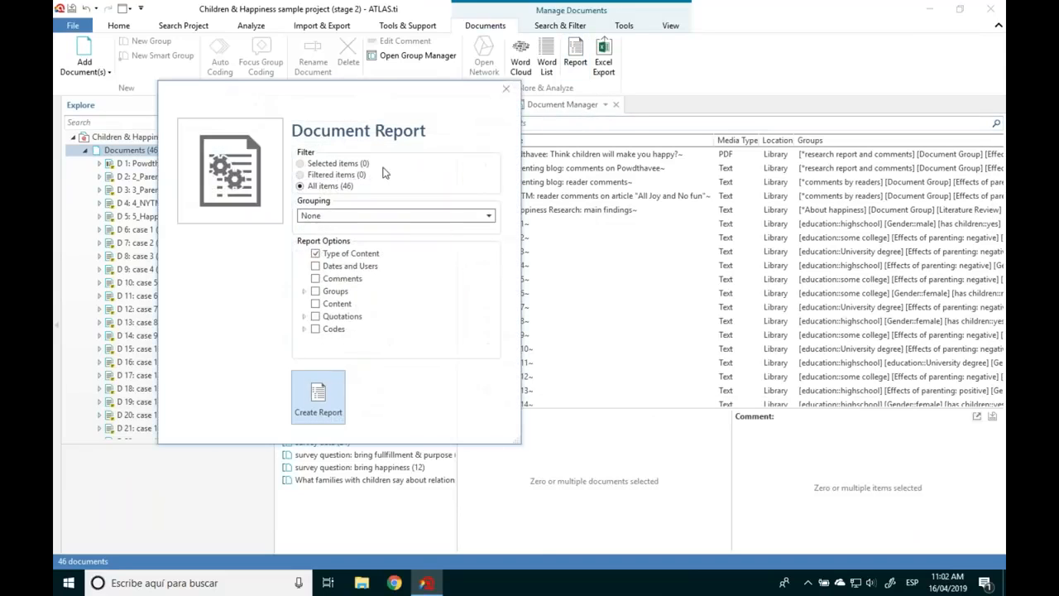
{"action": "left_click", "coordinate": [318, 280]}
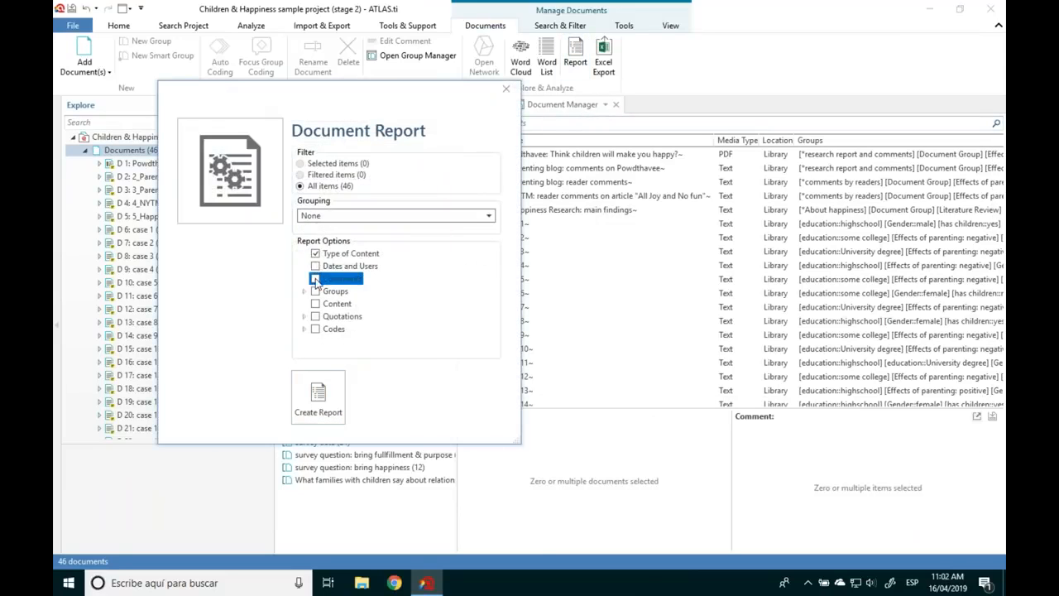
{"action": "left_click", "coordinate": [506, 89]}
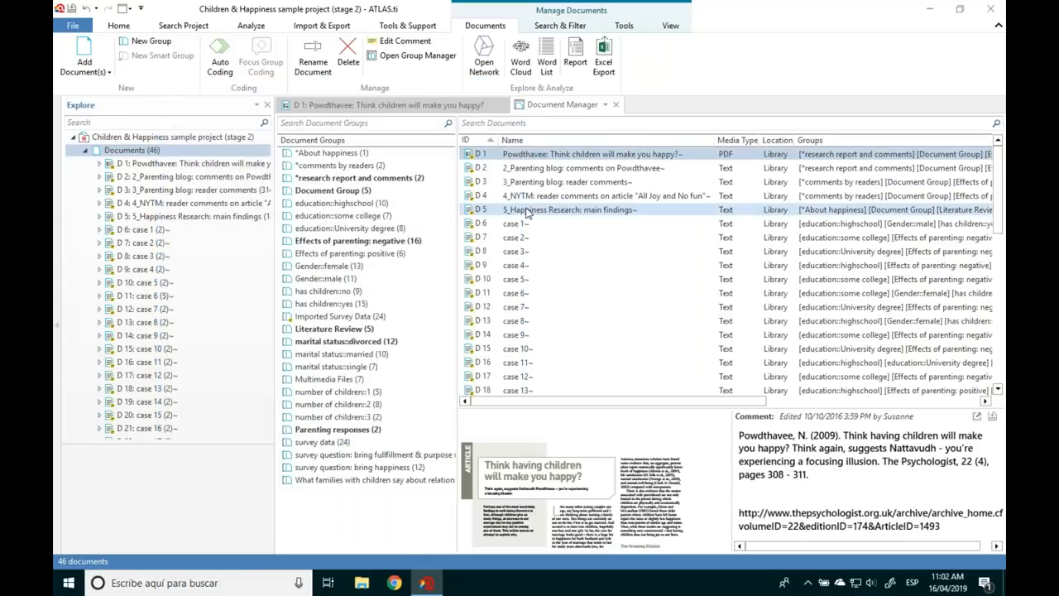
Step: Create a document report for documents D 1 to D 5 that includes only their comments, read it, and close it
{"action": "left_click", "coordinate": [526, 211], "text": "shift"}
{"action": "left_click", "coordinate": [576, 58]}
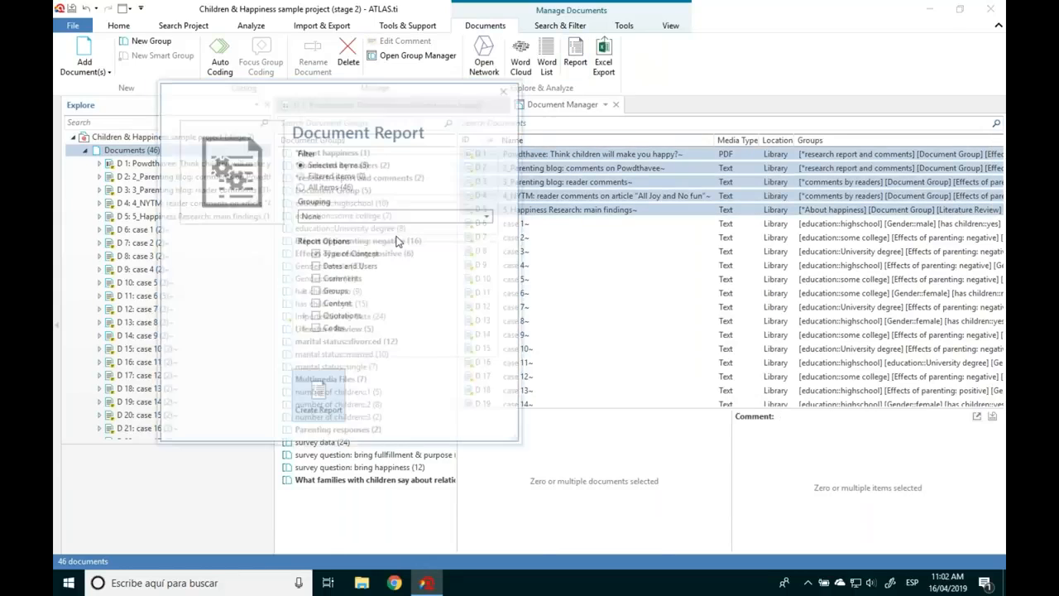
{"action": "left_click", "coordinate": [315, 254]}
{"action": "left_click", "coordinate": [321, 389]}
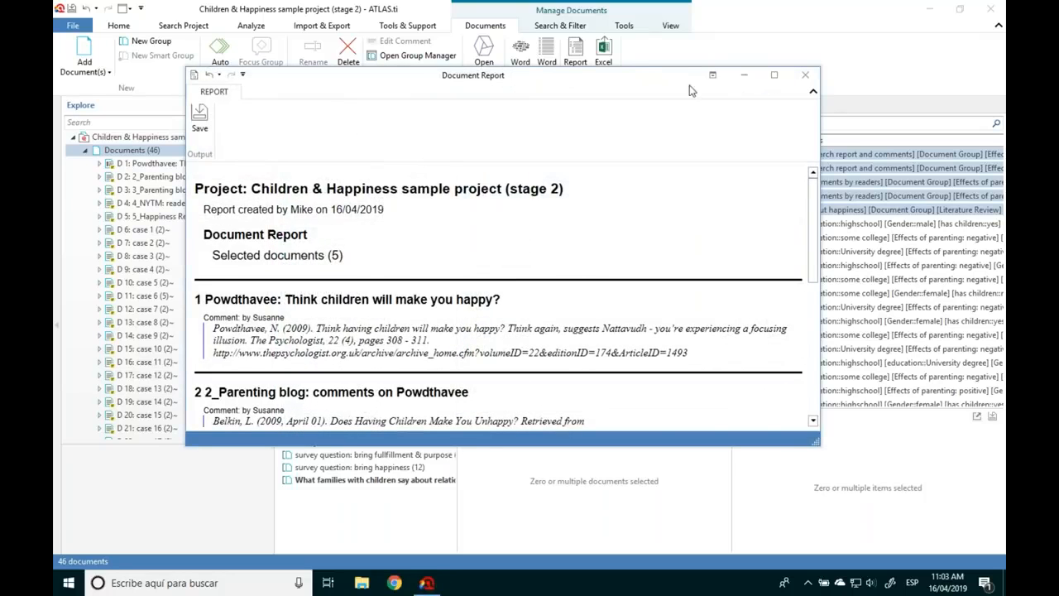
{"action": "left_click_drag", "start_coordinate": [692, 91], "coordinate": [605, 87]}
{"action": "left_click", "coordinate": [720, 83]}
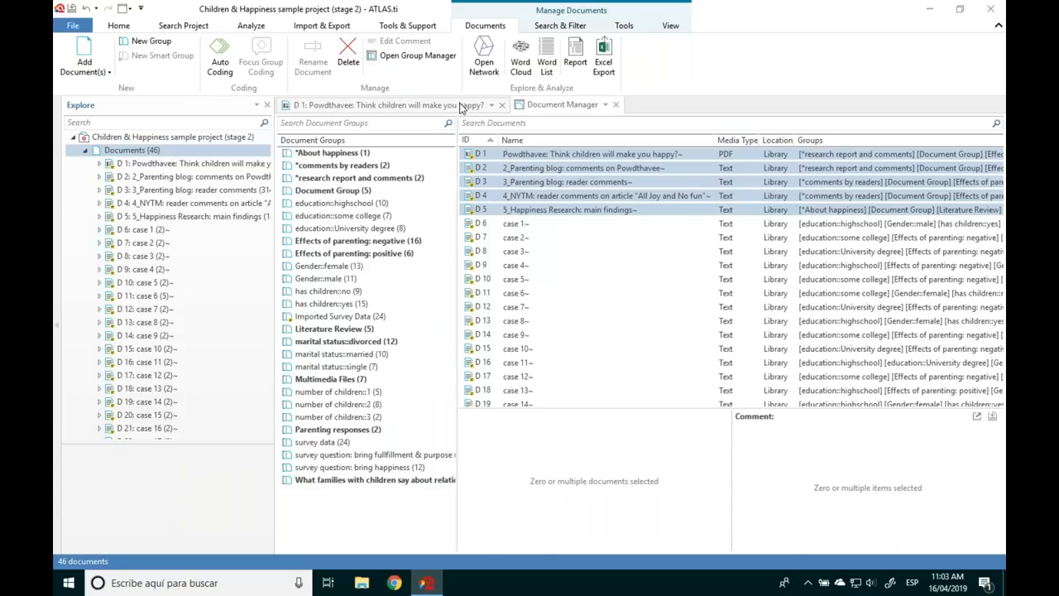
Step: Open document D 35, Children and life satisfaction, widen the project explorer to show its full name, and view its available commands
{"action": "left_click", "coordinate": [461, 106]}
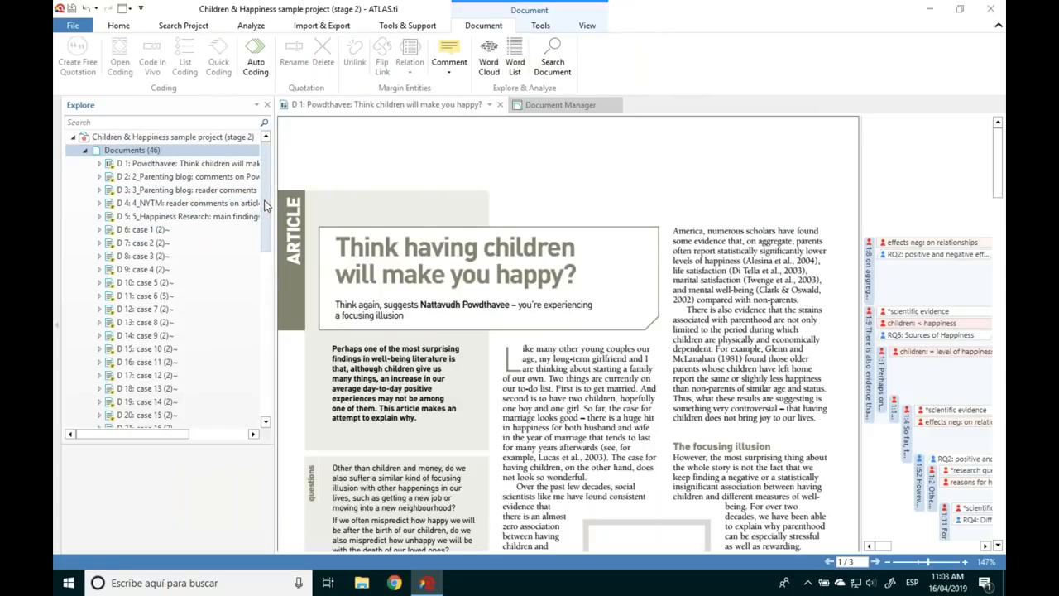
{"action": "scroll", "coordinate": [265, 205], "scroll_direction": "down", "scroll_amount": 8}
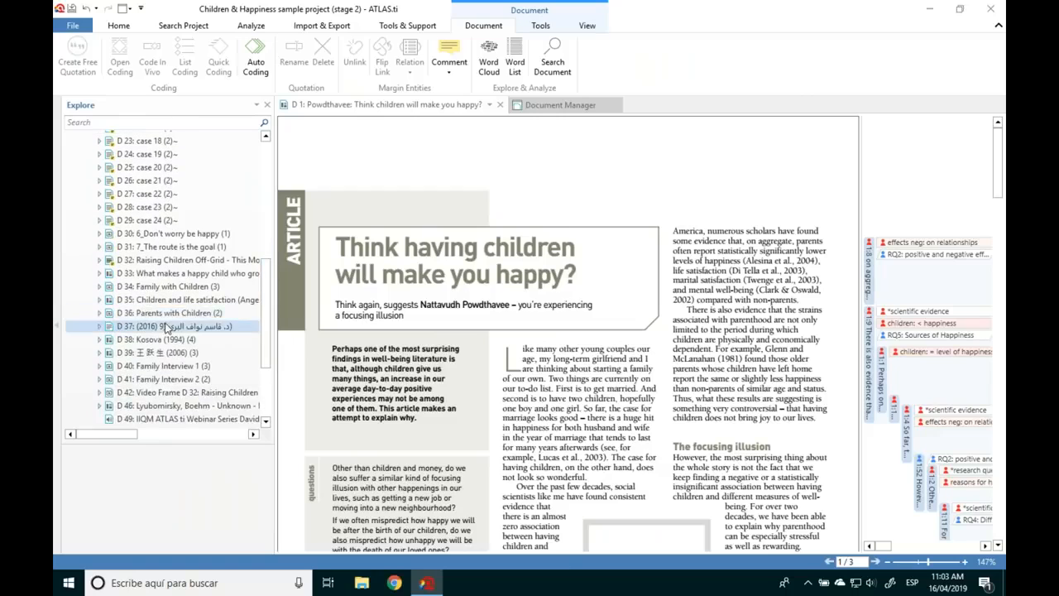
{"action": "left_click", "coordinate": [206, 303]}
{"action": "double_click", "coordinate": [208, 303]}
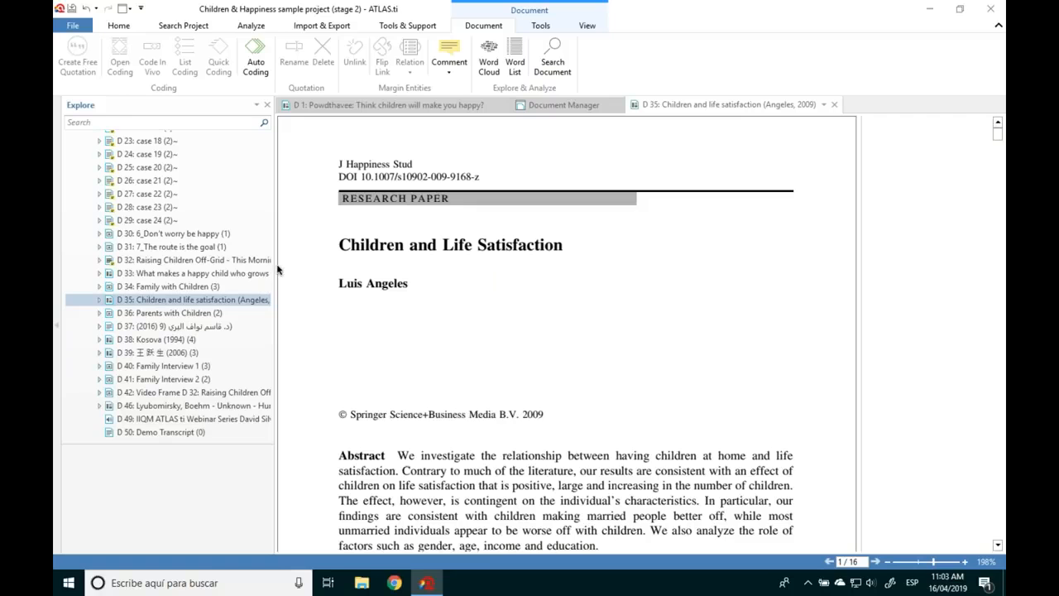
{"action": "left_click_drag", "start_coordinate": [278, 271], "coordinate": [333, 272]}
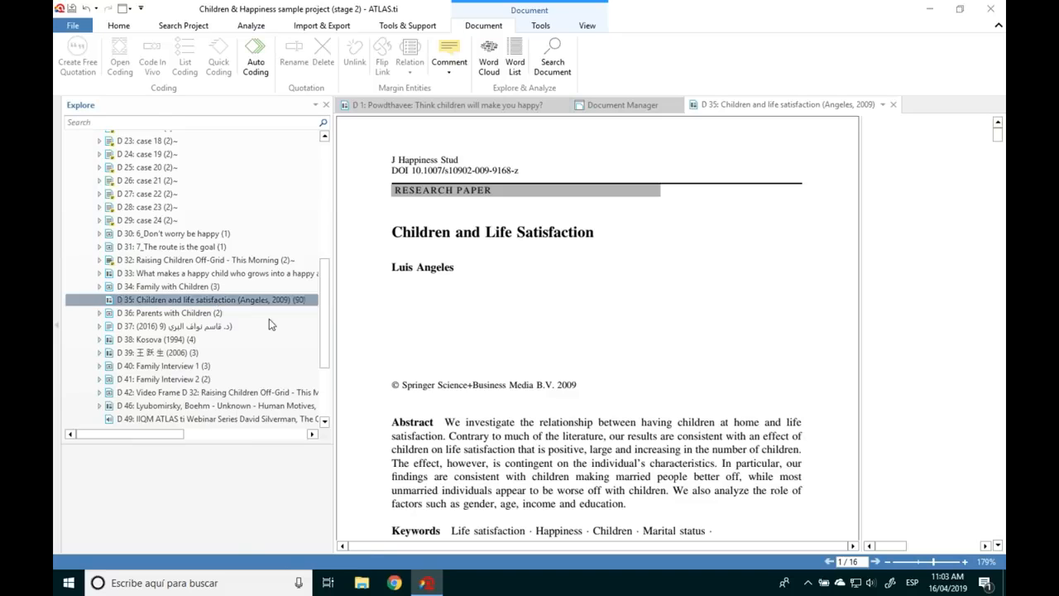
{"action": "right_click", "coordinate": [238, 305]}
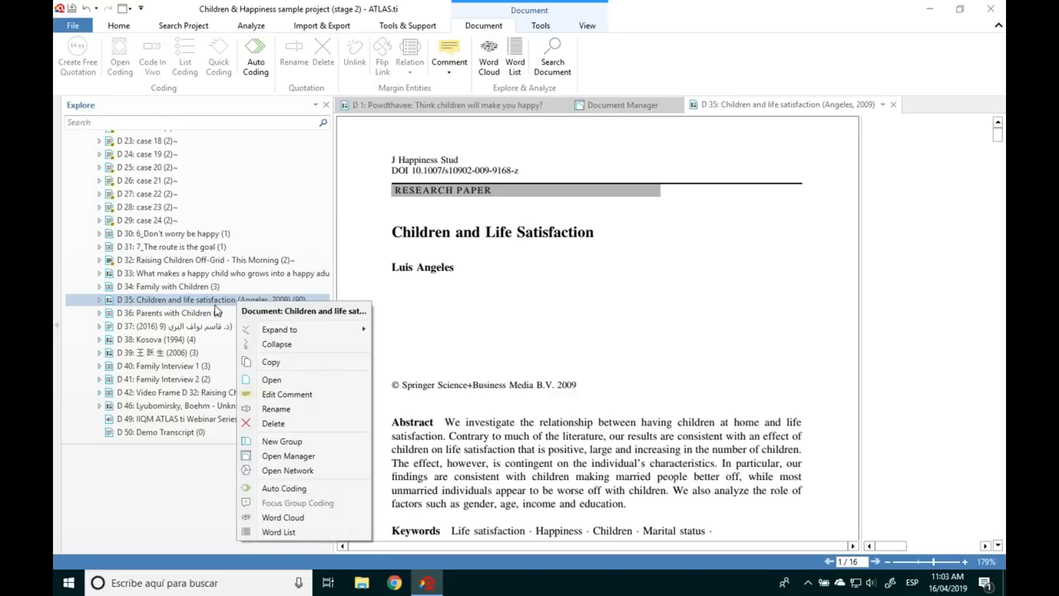
{"action": "left_click", "coordinate": [417, 292]}
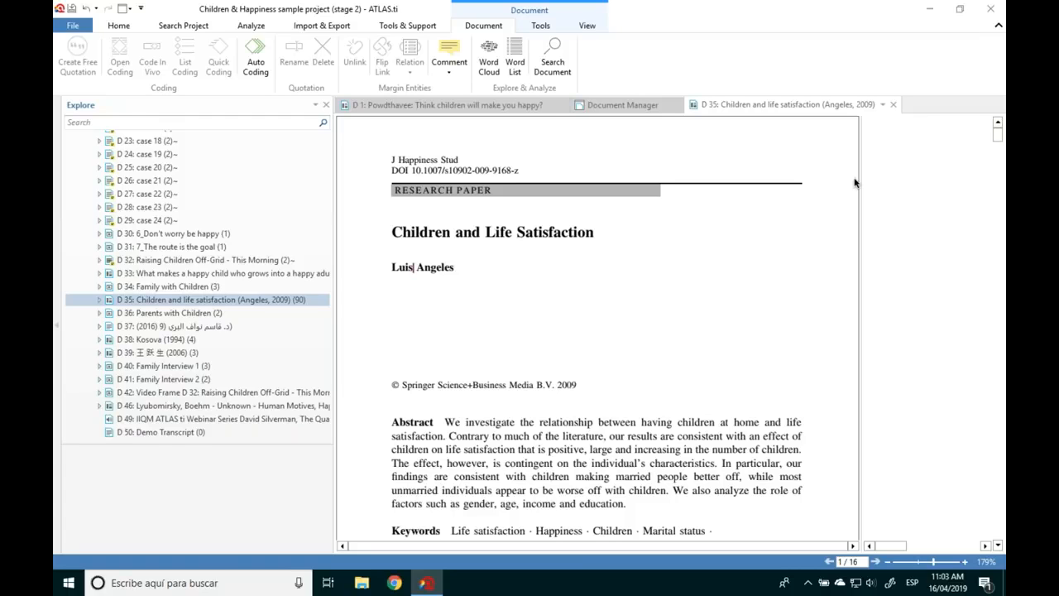
Step: Switch to Safari, open the free trial download page on atlasti.com, and read the Limitations section, highlighting the primary documents limit
{"action": "key", "text": "ctrl+Left"}
{"action": "mouse_move", "coordinate": [355, 590]}
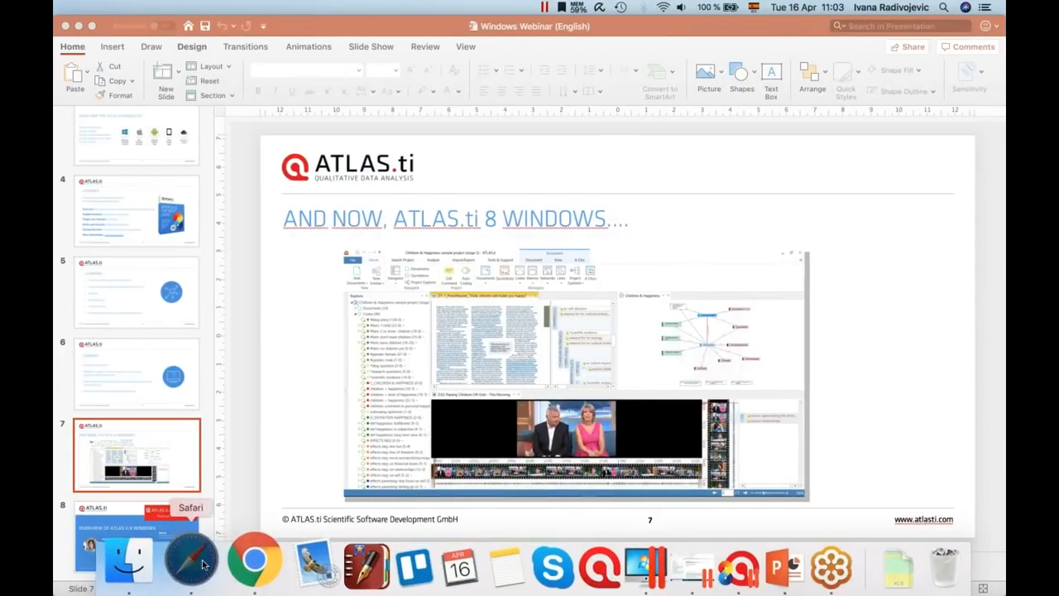
{"action": "left_click", "coordinate": [189, 584]}
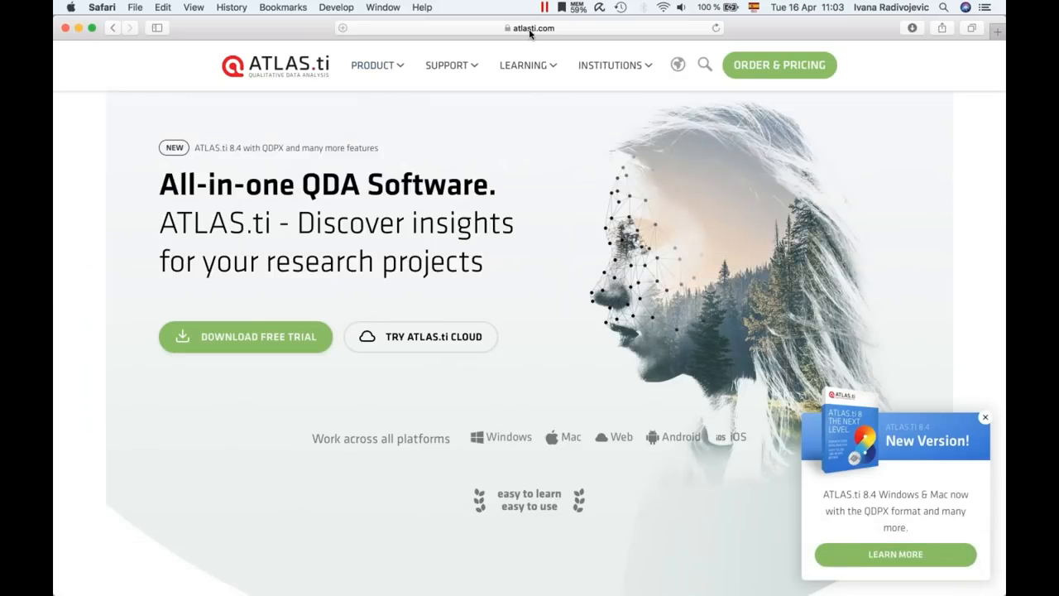
{"action": "left_click", "coordinate": [232, 346]}
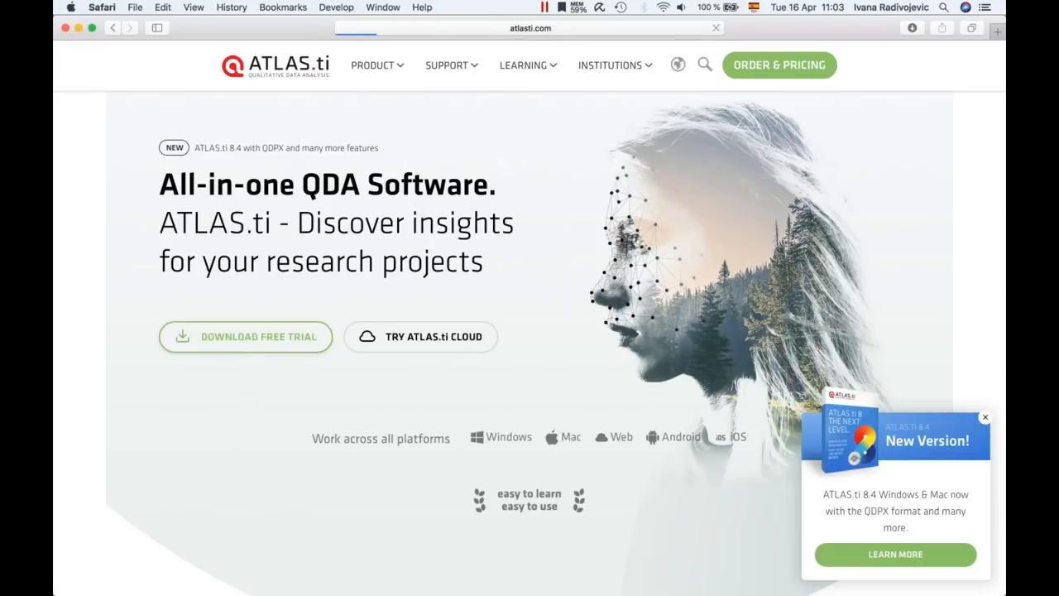
{"action": "scroll", "coordinate": [279, 348], "scroll_direction": "down", "scroll_amount": 5}
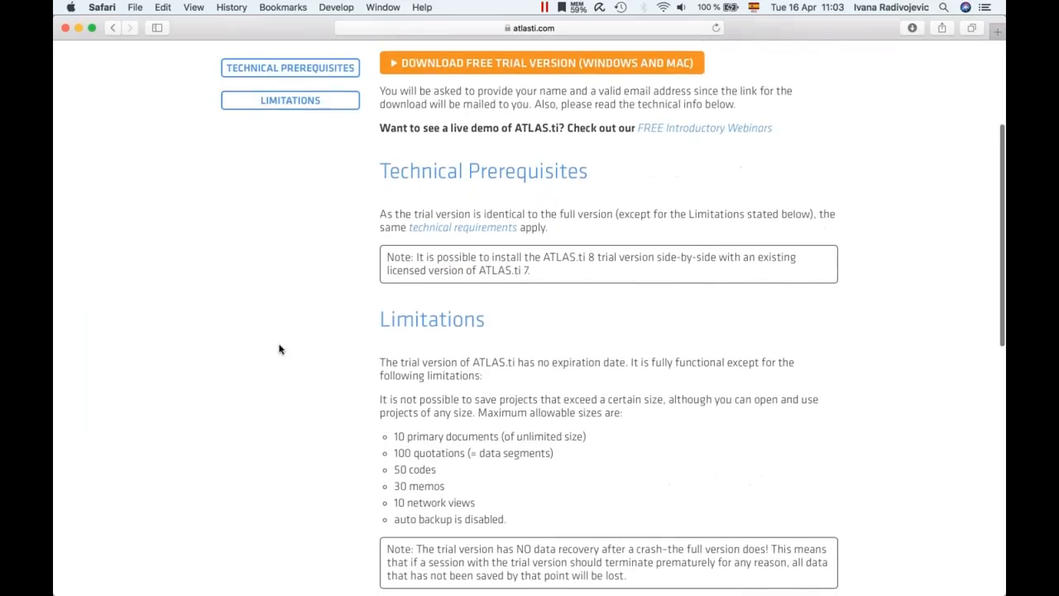
{"action": "scroll", "coordinate": [373, 447], "scroll_direction": "down", "scroll_amount": 4}
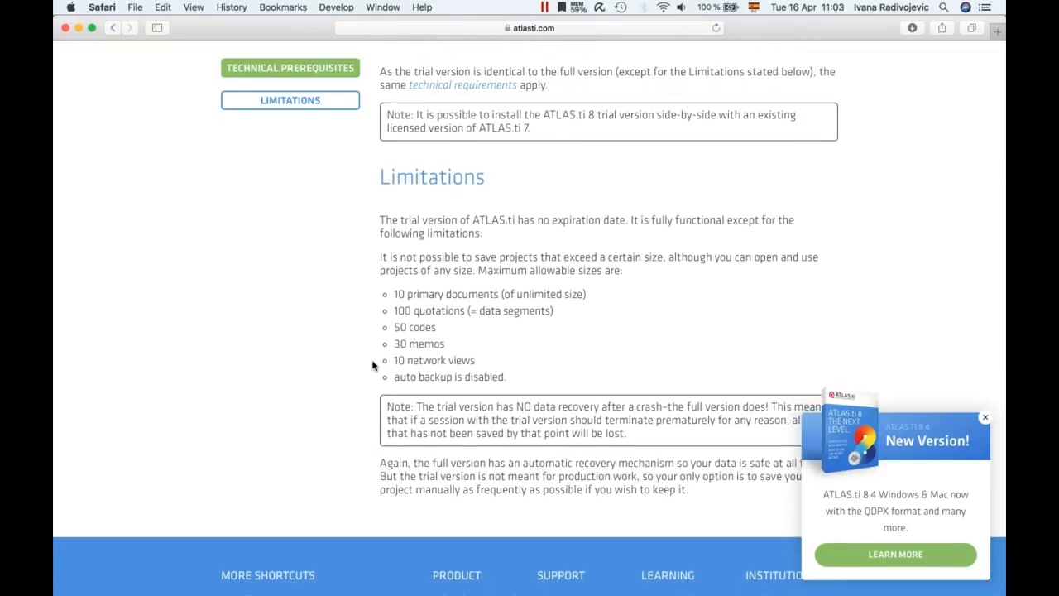
{"action": "left_click_drag", "start_coordinate": [394, 295], "coordinate": [513, 296]}
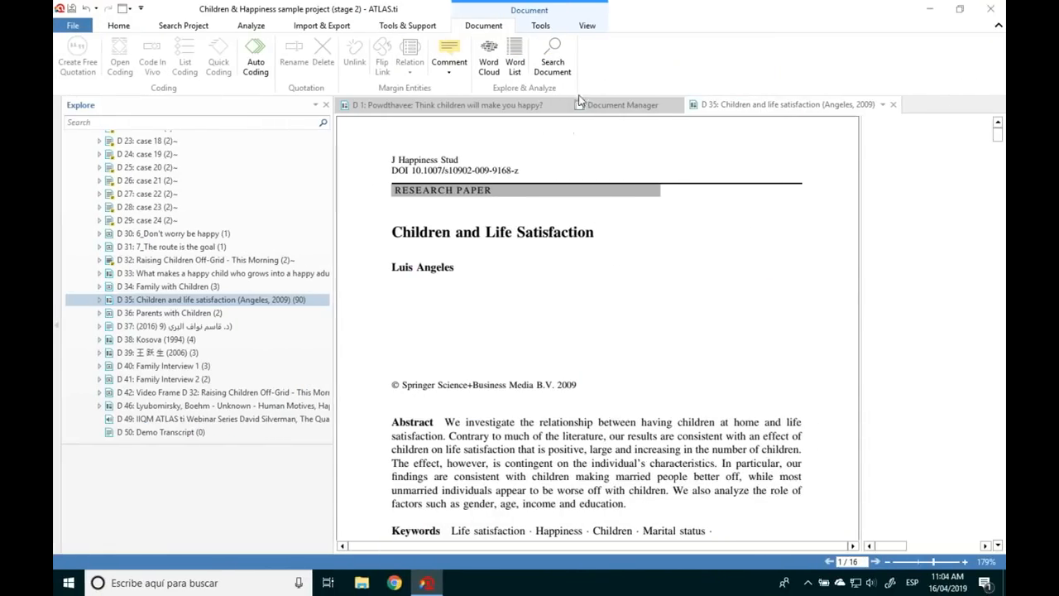
Step: Return to ATLAS.ti, close documents D 1 and D 35 and the Document Manager, and narrow the project explorer
{"action": "left_click", "coordinate": [566, 105]}
{"action": "left_click", "coordinate": [660, 105]}
{"action": "left_click", "coordinate": [441, 105]}
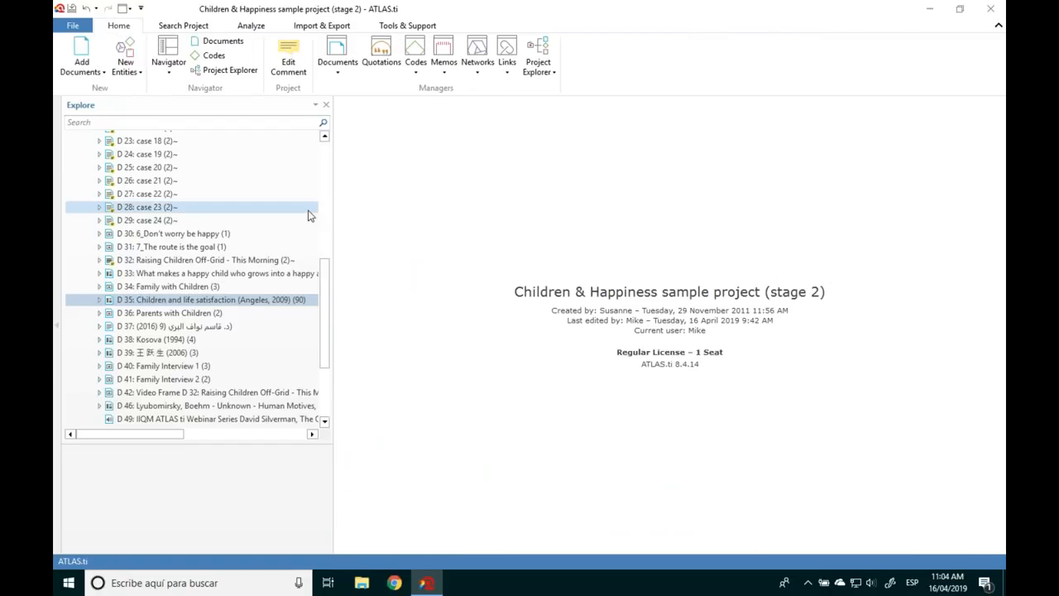
{"action": "left_click_drag", "start_coordinate": [334, 211], "coordinate": [267, 206]}
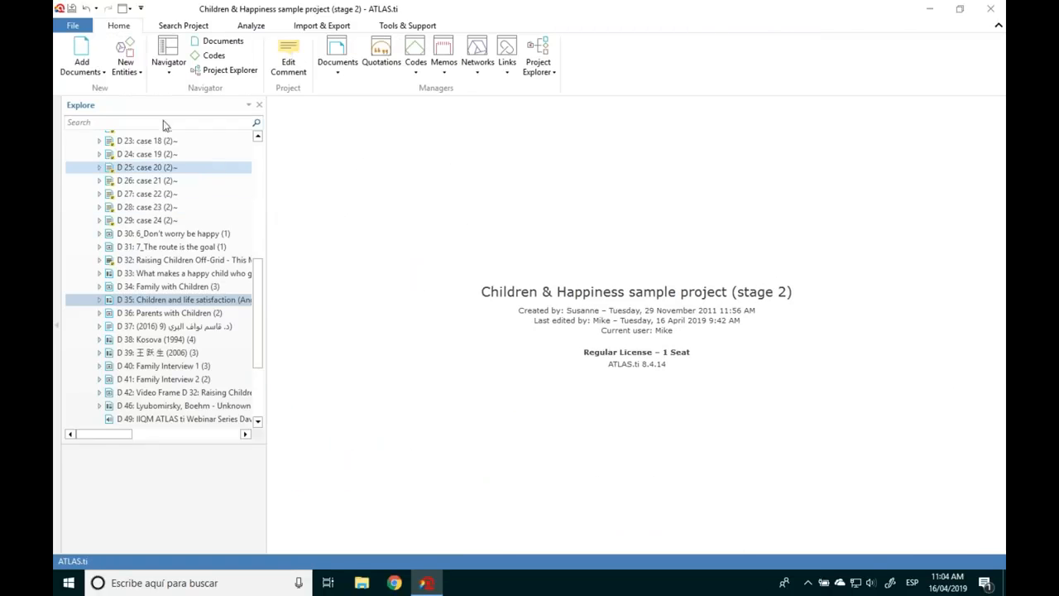
Step: View the ATLAS.ti application options with the support, license and version information, and return to the project
{"action": "left_click", "coordinate": [73, 25]}
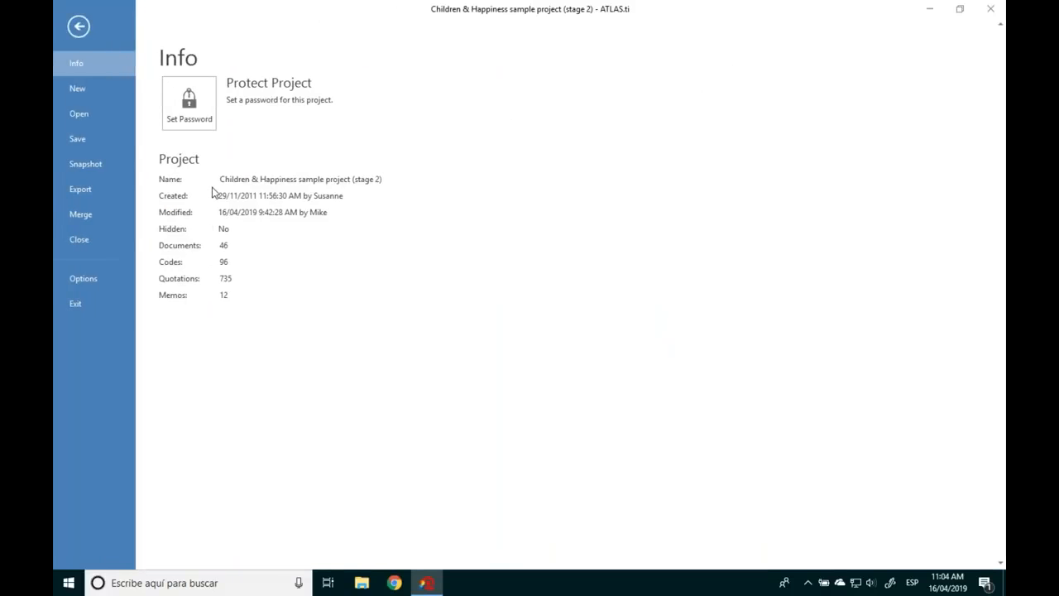
{"action": "left_click", "coordinate": [109, 280]}
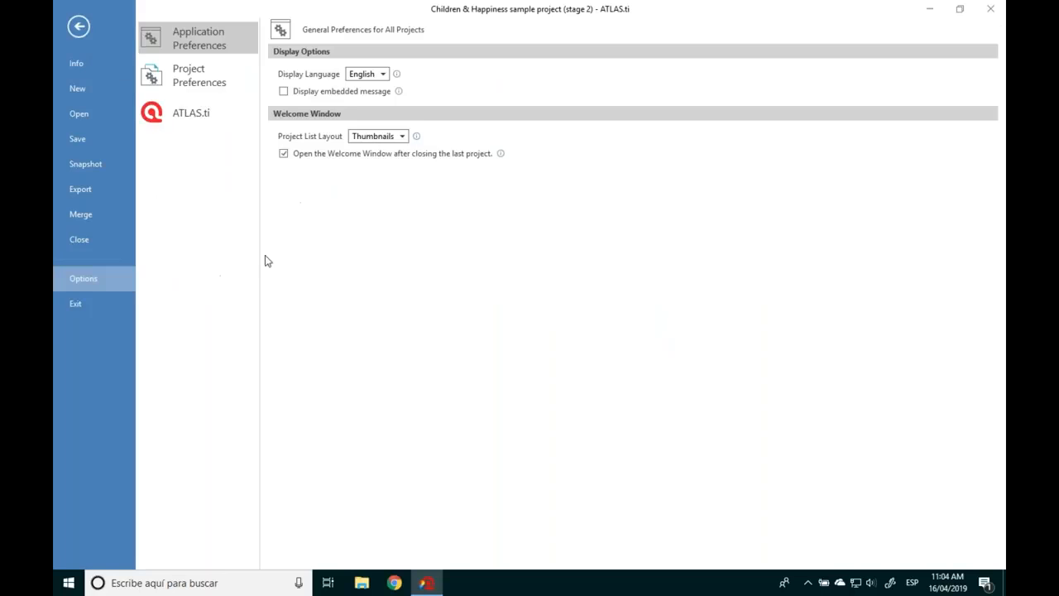
{"action": "left_click", "coordinate": [193, 118]}
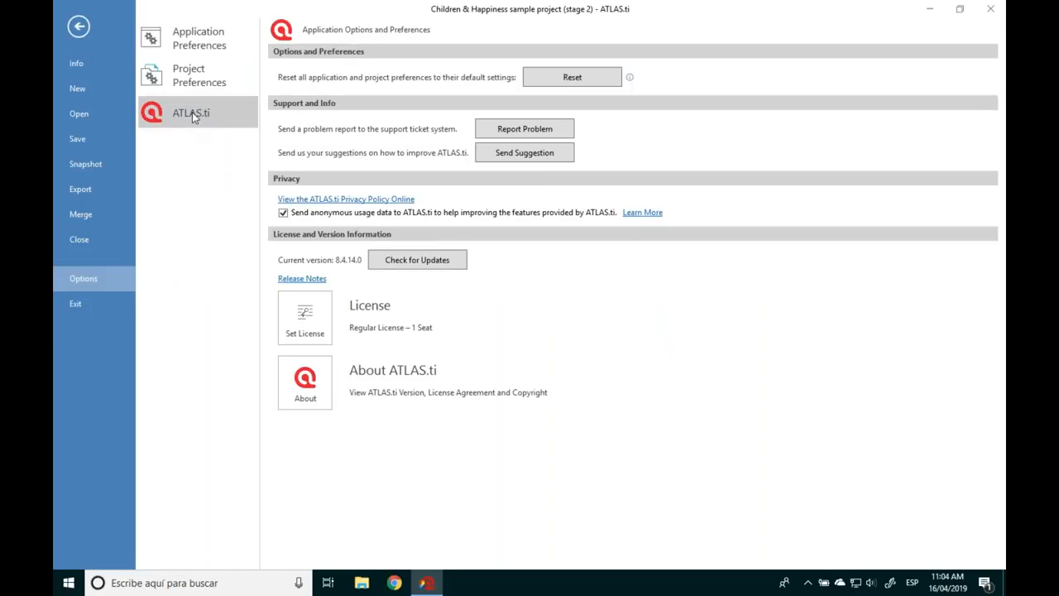
{"action": "left_click", "coordinate": [79, 30]}
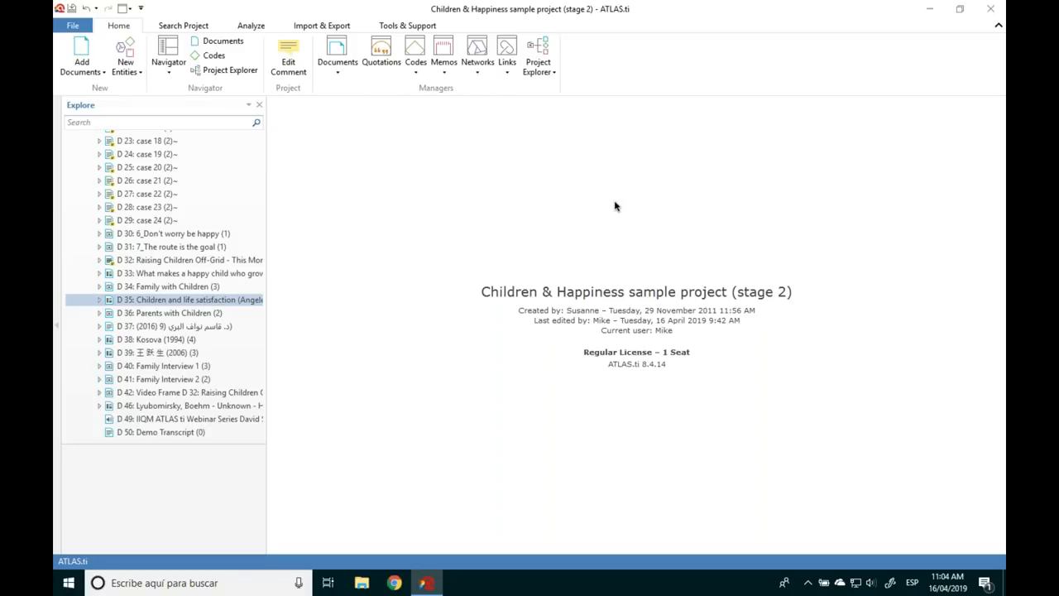
Step: Switch to the Windows Webinar presentation in PowerPoint, select slide 8, and start the slide show from it
{"action": "key", "text": "ctrl+Left"}
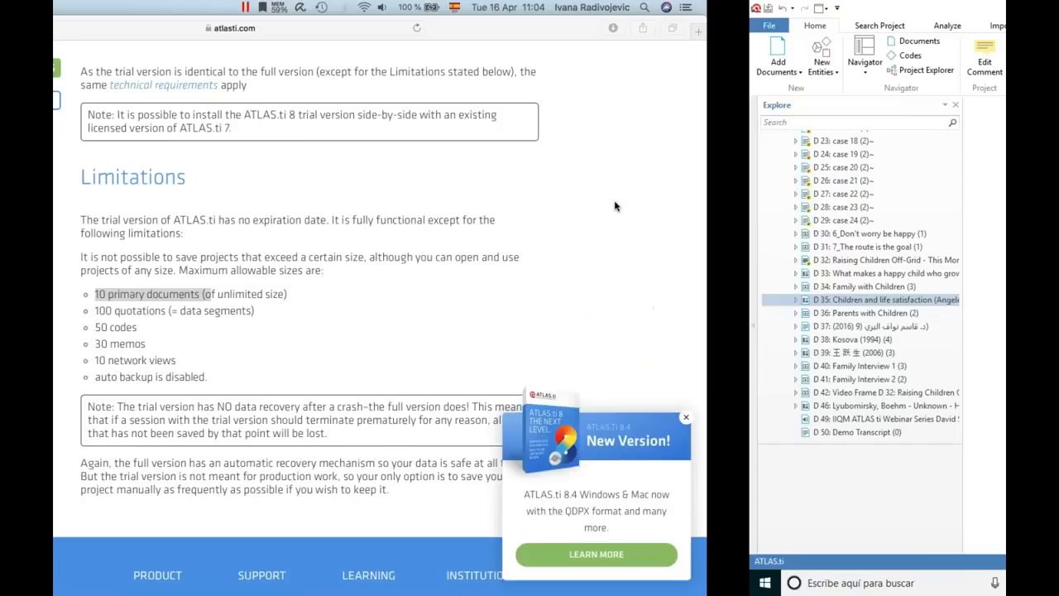
{"action": "mouse_move", "coordinate": [640, 573]}
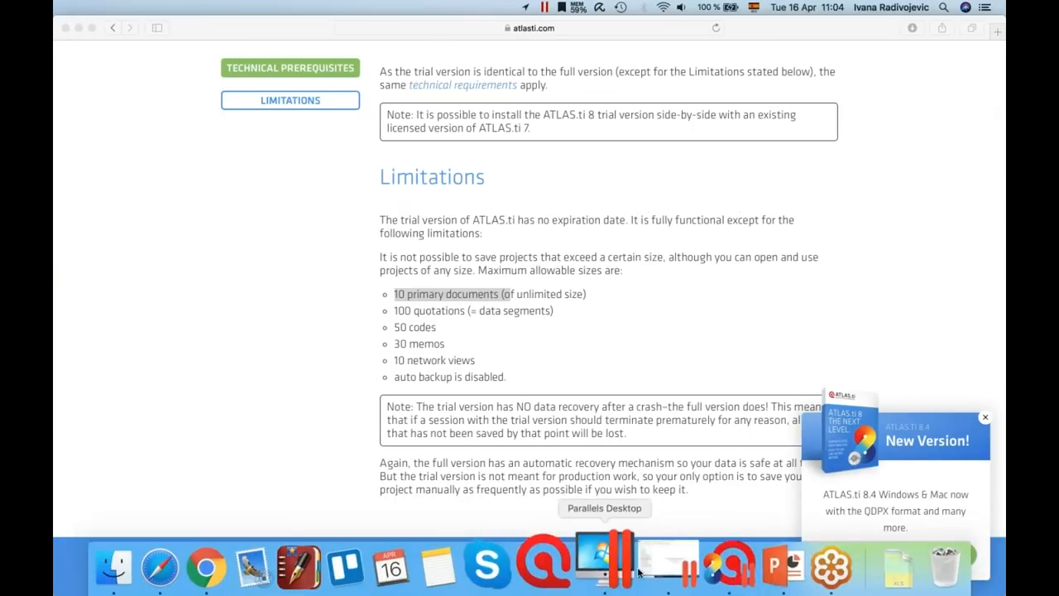
{"action": "left_click", "coordinate": [775, 567]}
{"action": "left_click", "coordinate": [172, 514]}
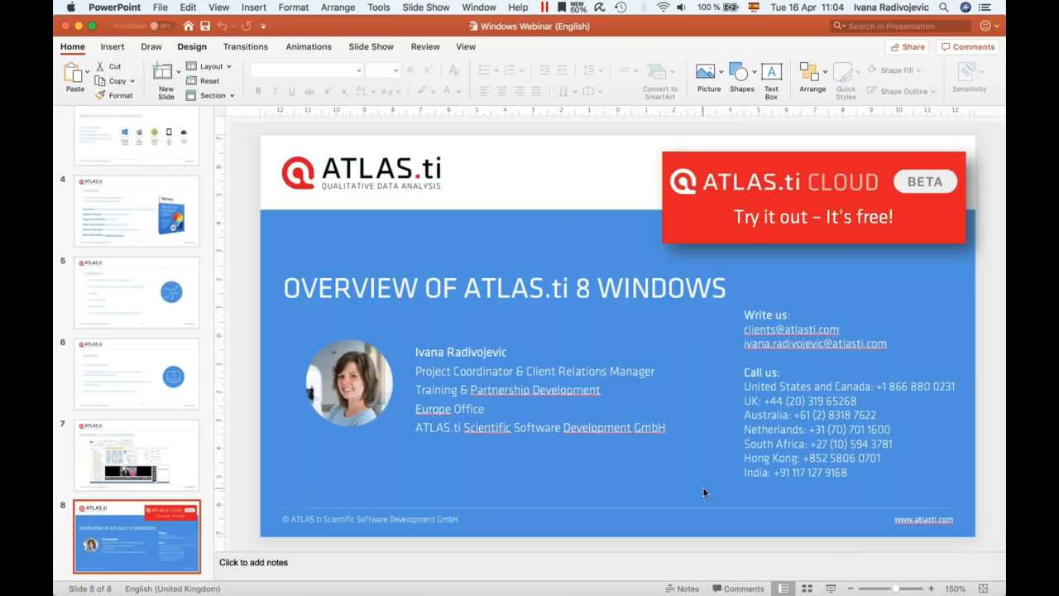
{"action": "left_click", "coordinate": [831, 588]}
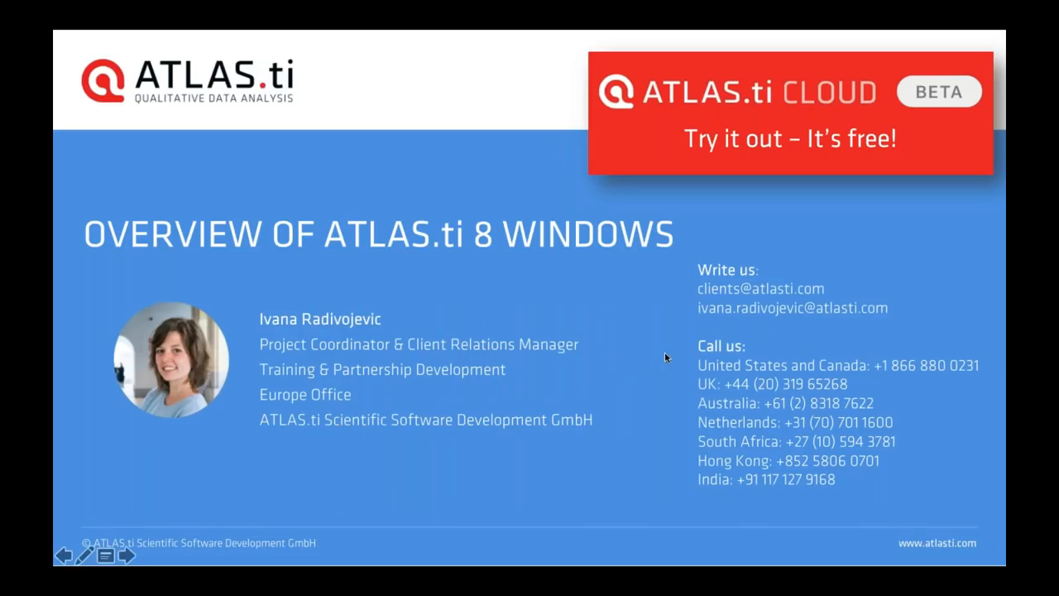